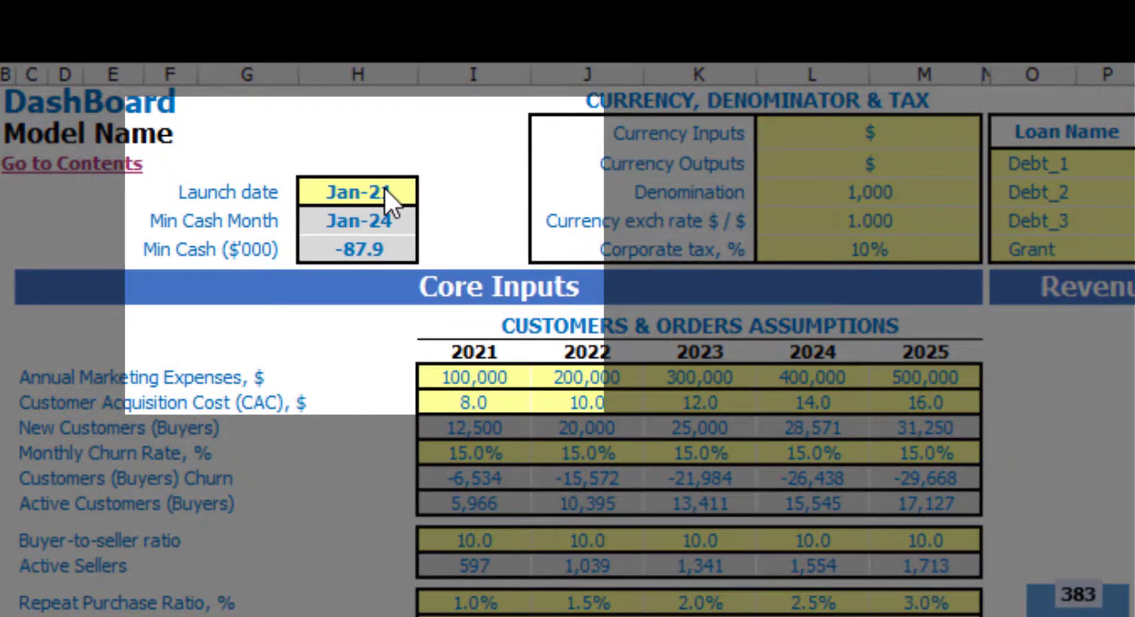
# Set the business launch date to Mar-21
pyautogui.click(348, 187)
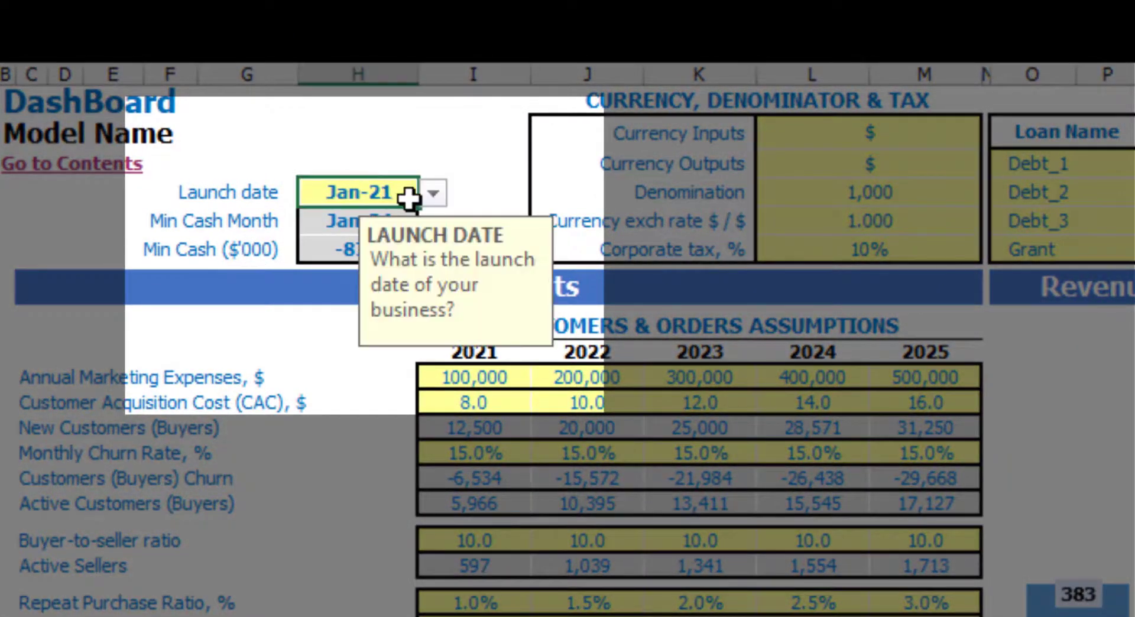
pyautogui.click(434, 194)
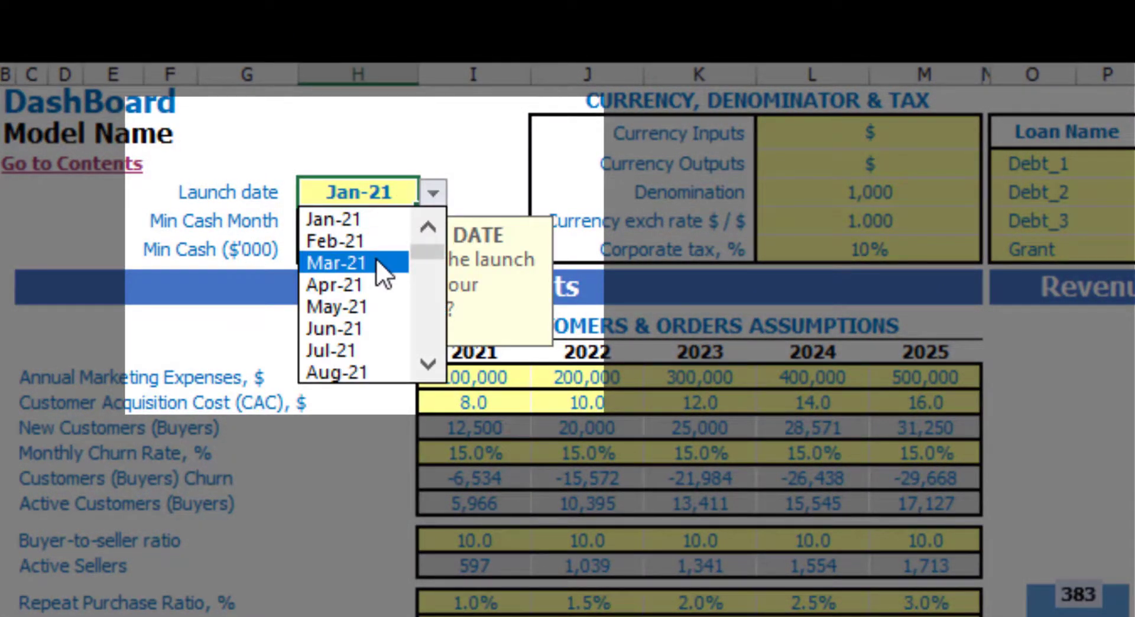
pyautogui.click(380, 263)
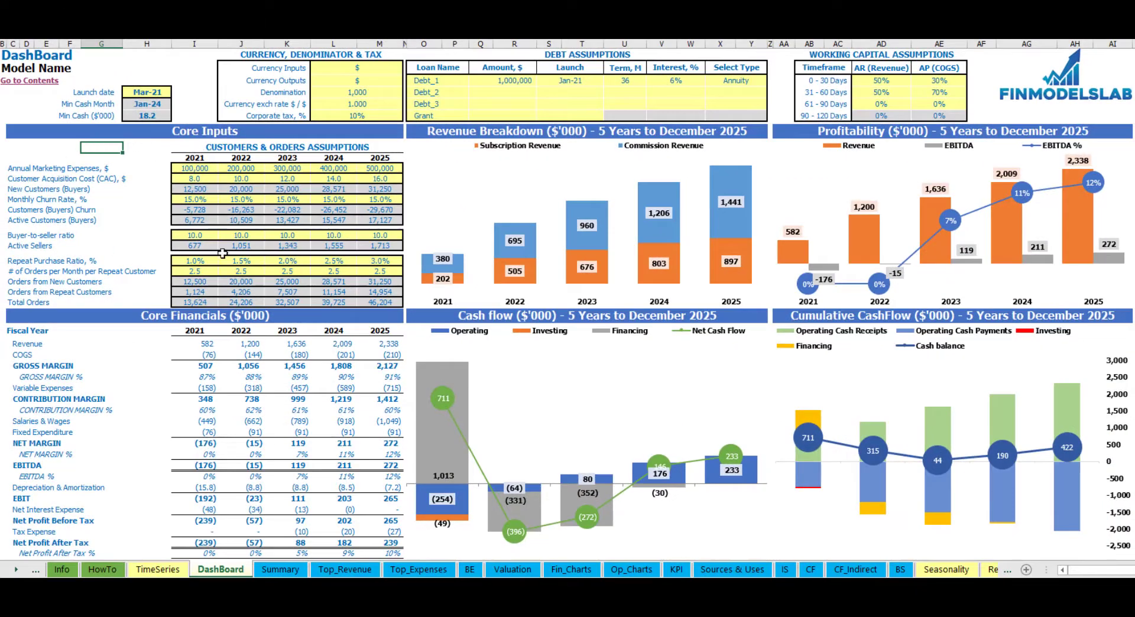
pyautogui.click(12, 168)
pyautogui.click(45, 147)
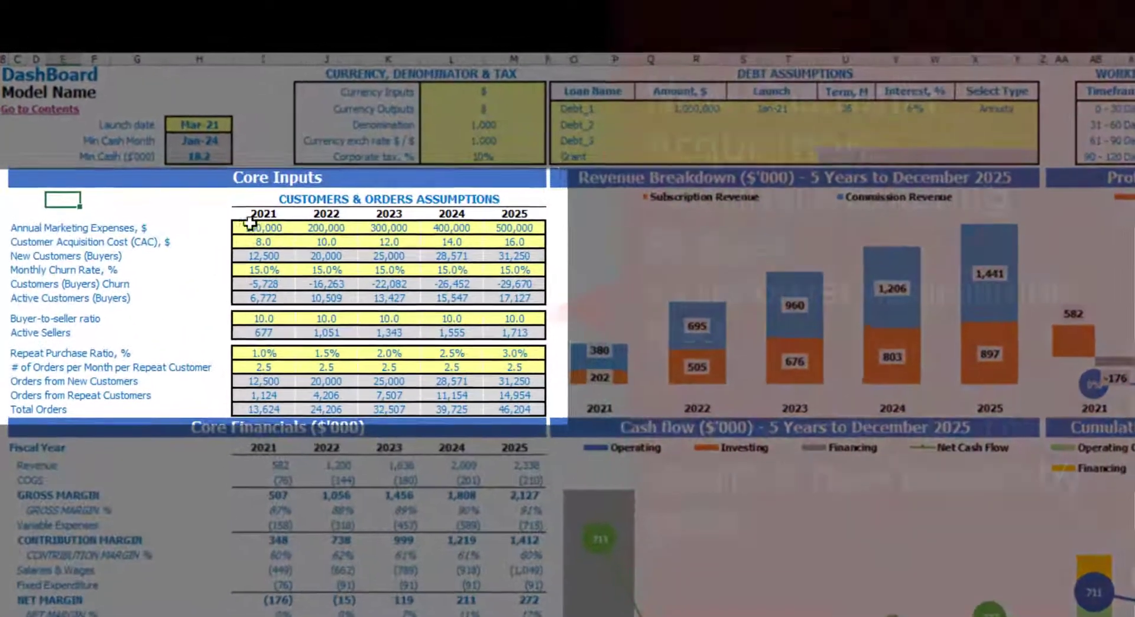
# Set the 2021 annual marketing expenses to 50,000 and calculate 2022 with the formula =I12+100000
pyautogui.click(250, 222)
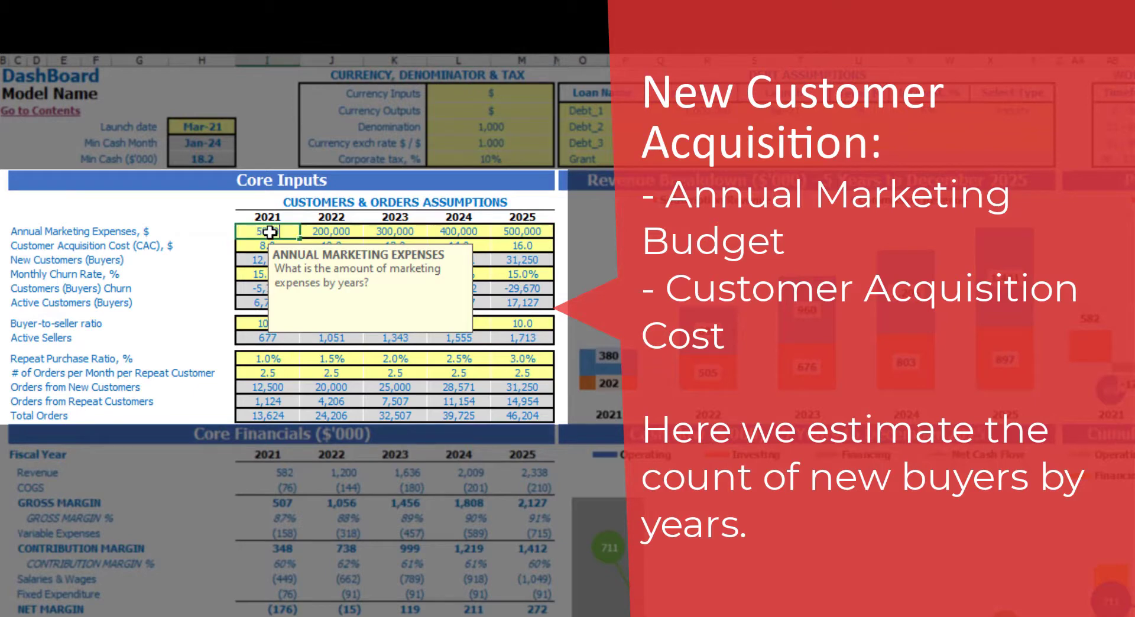
pyautogui.write('50000')
pyautogui.press('Tab')
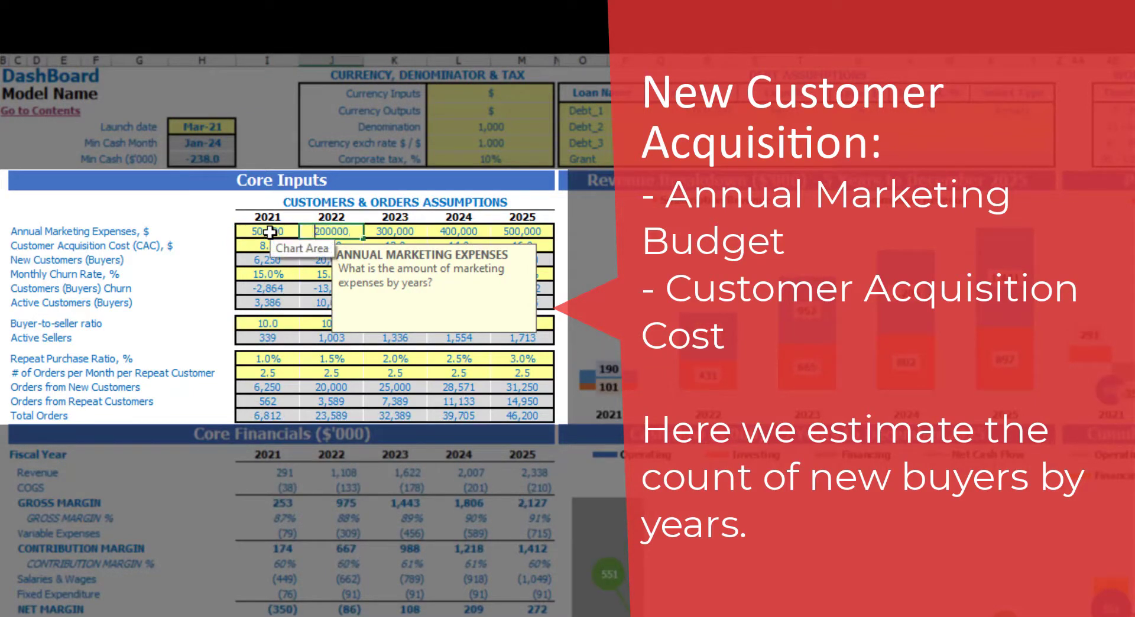
pyautogui.write('=I12+1')
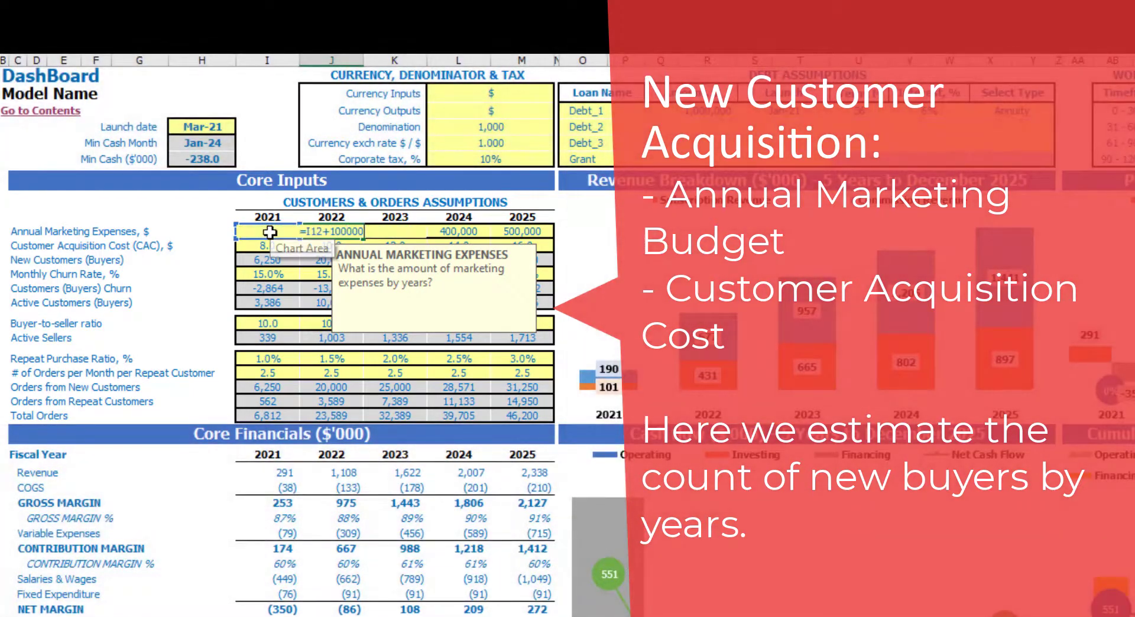
pyautogui.press('Return')
# Copy the 2022 annual marketing expenses formula across 2023 through 2025
pyautogui.press('Up')
pyautogui.hotkey('ctrl', 'c')
pyautogui.press('Right')
pyautogui.hotkey('shift', 'Right')
pyautogui.hotkey('shift', 'Right')
pyautogui.hotkey('ctrl', 'v')
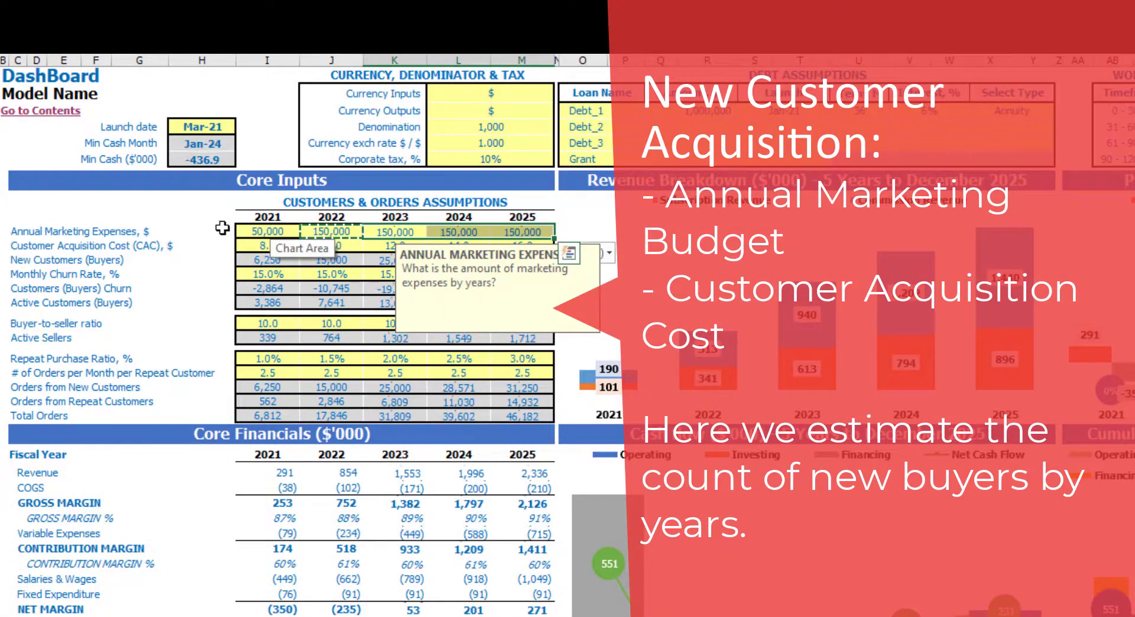
pyautogui.click(208, 203)
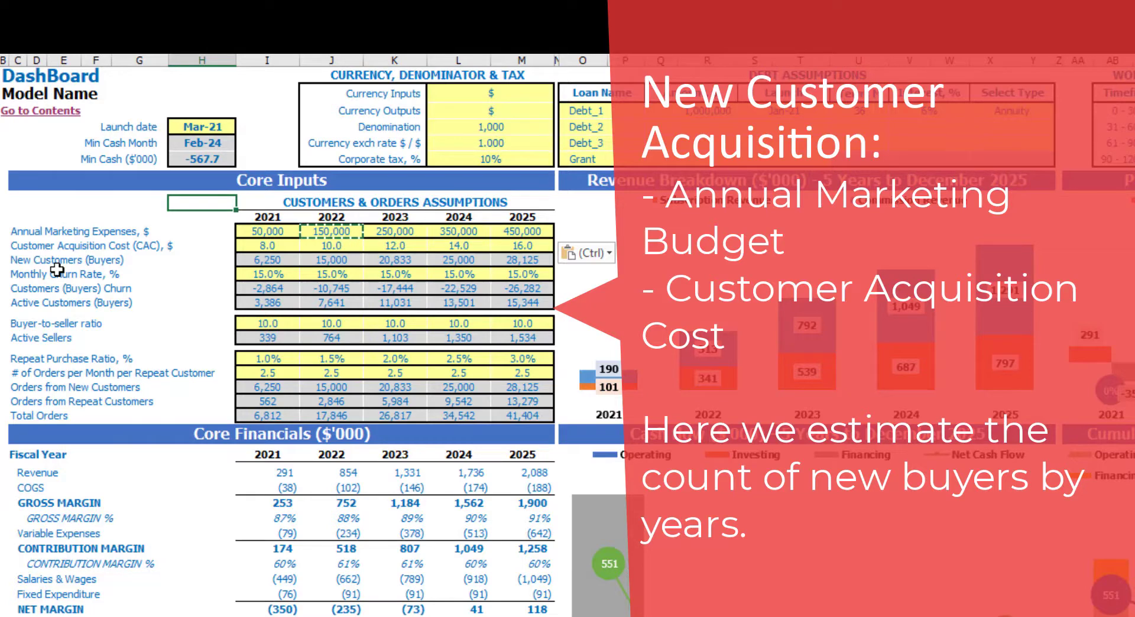
pyautogui.click(58, 208)
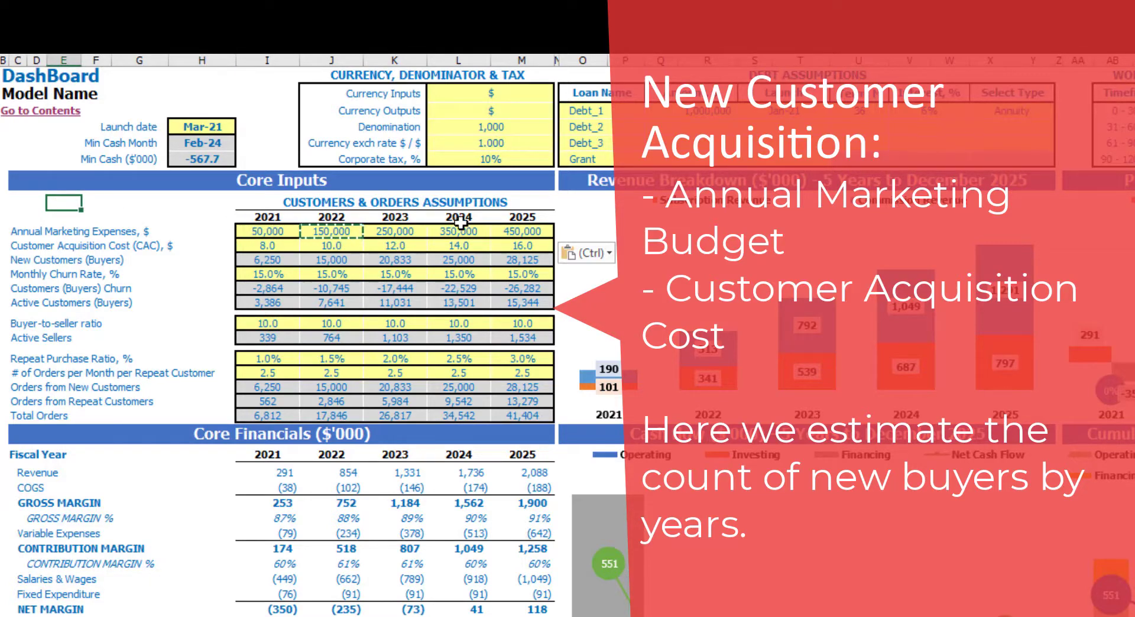
pyautogui.click(196, 218)
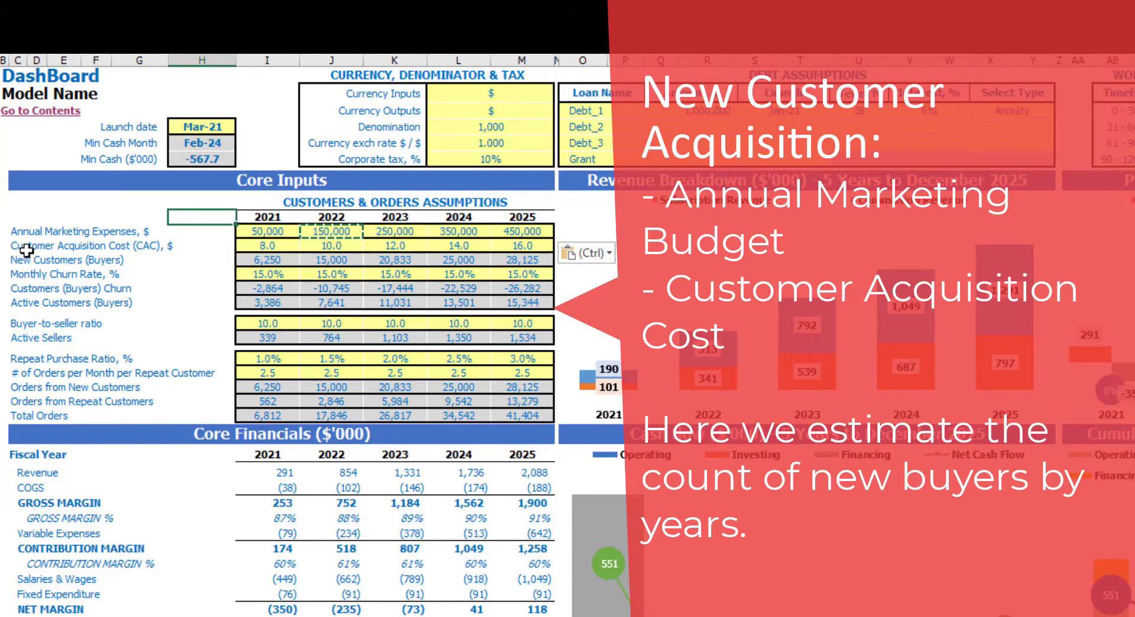
# Set the 2021 customer acquisition cost to 10 and calculate 2022 as the previous year's cost plus 1
pyautogui.click(284, 246)
pyautogui.write('1')
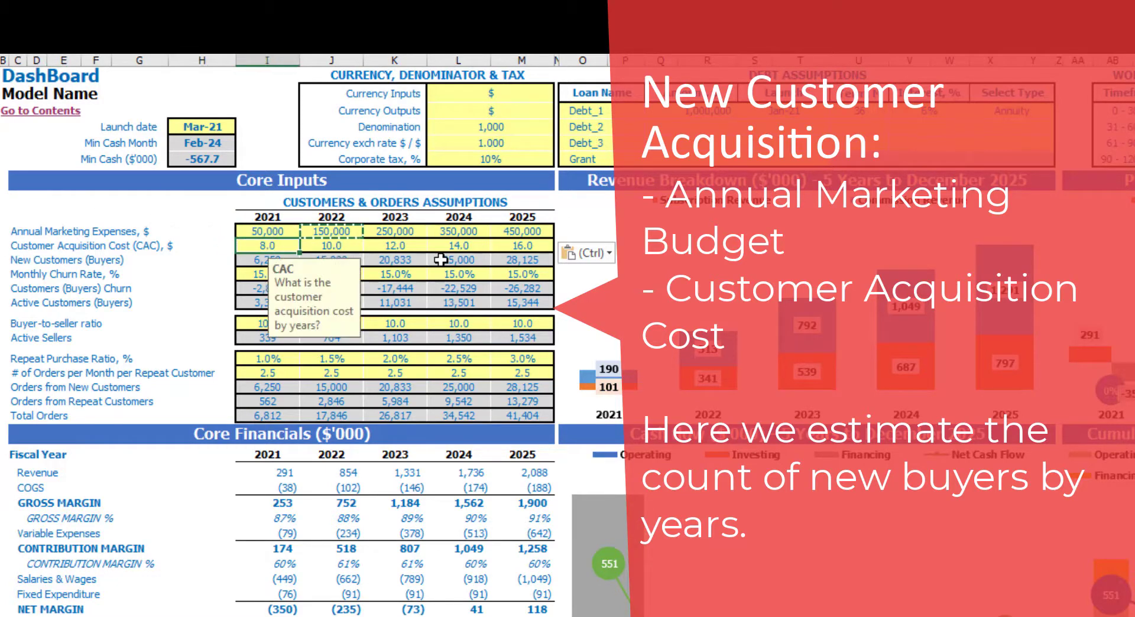
pyautogui.write('0')
pyautogui.press('Tab')
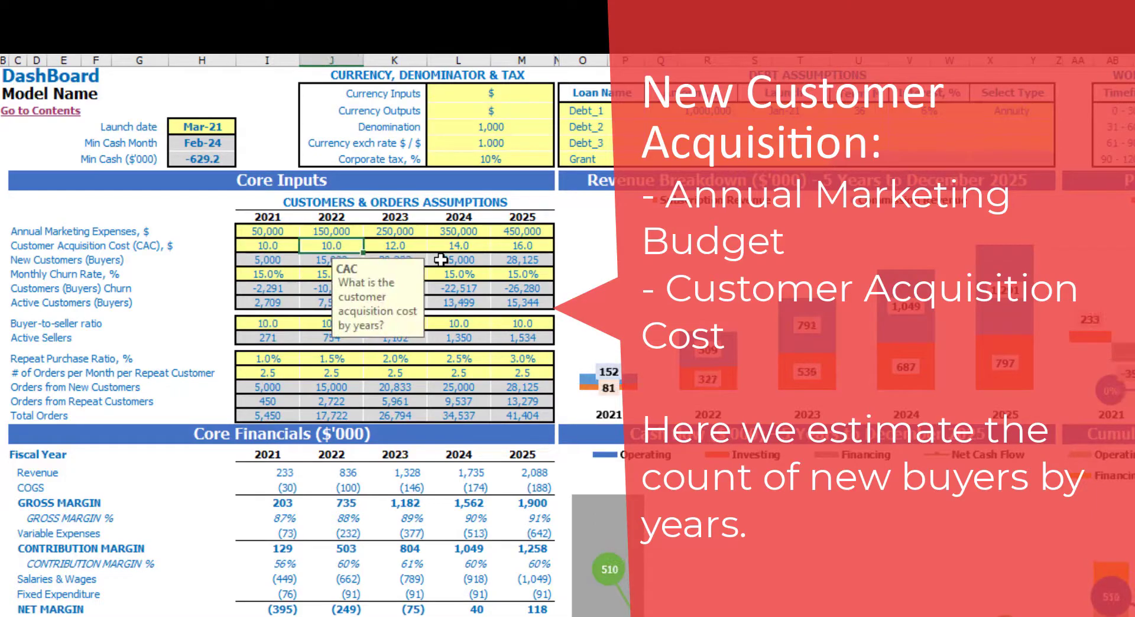
pyautogui.write('+1')
pyautogui.press('Return')
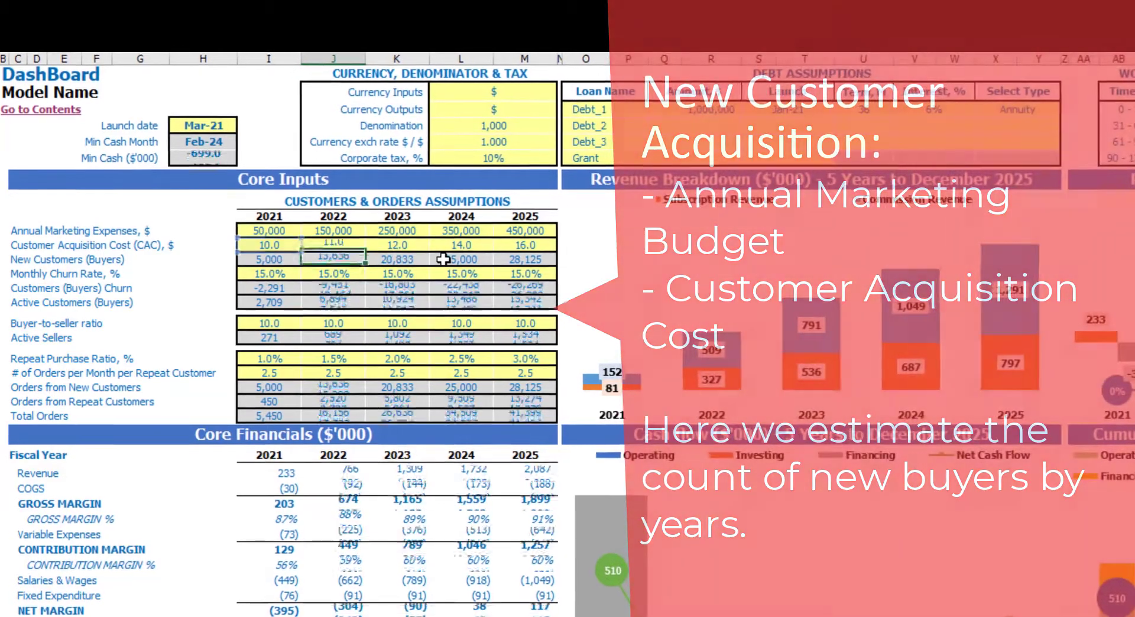
# Copy the 2022 customer acquisition cost formula across 2023 through 2025
pyautogui.press('Up')
pyautogui.hotkey('ctrl', 'c')
pyautogui.press('Right')
pyautogui.hotkey('shift', 'Right')
pyautogui.hotkey('shift', 'Right')
pyautogui.hotkey('ctrl', 'v')
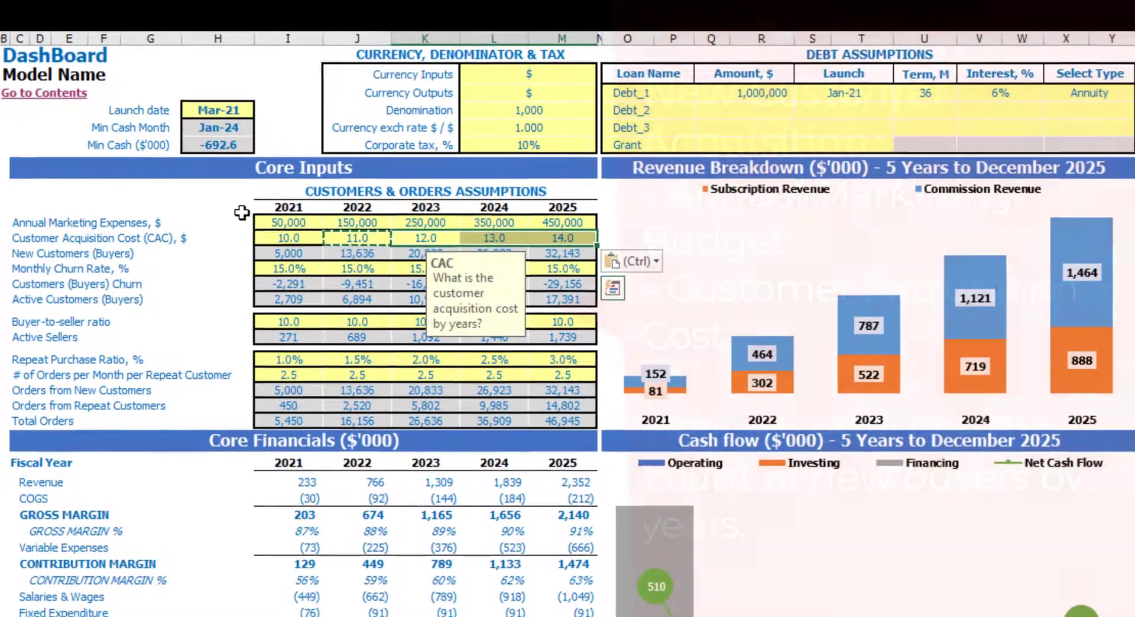
pyautogui.click(208, 212)
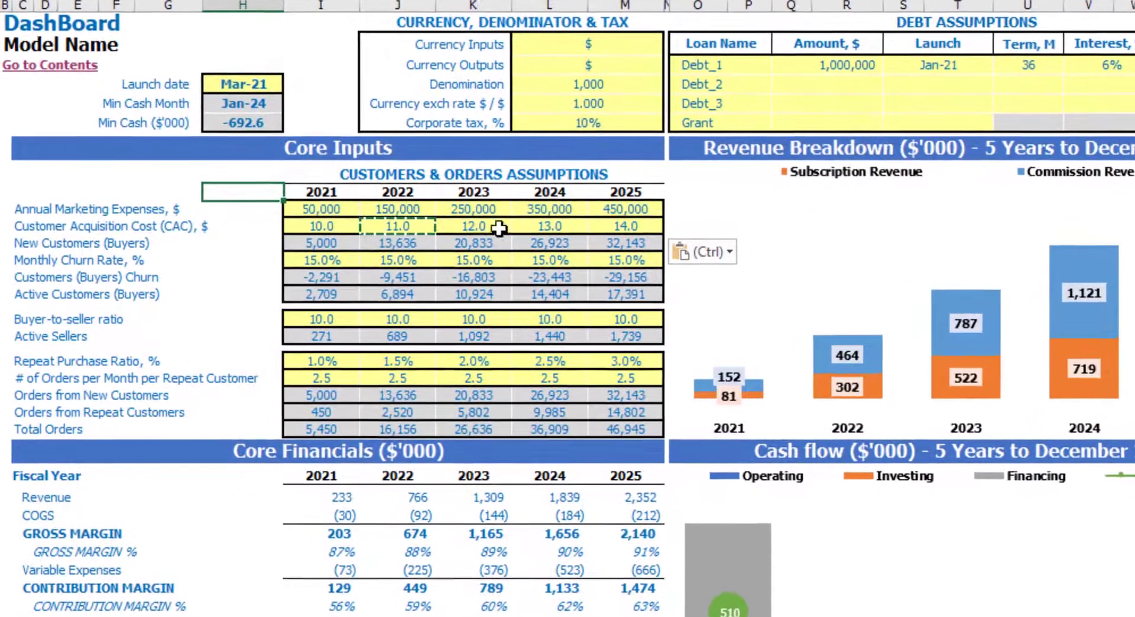
# Examine the New Customers (Buyers) figures for each year from 2021 to 2025
pyautogui.click(343, 240)
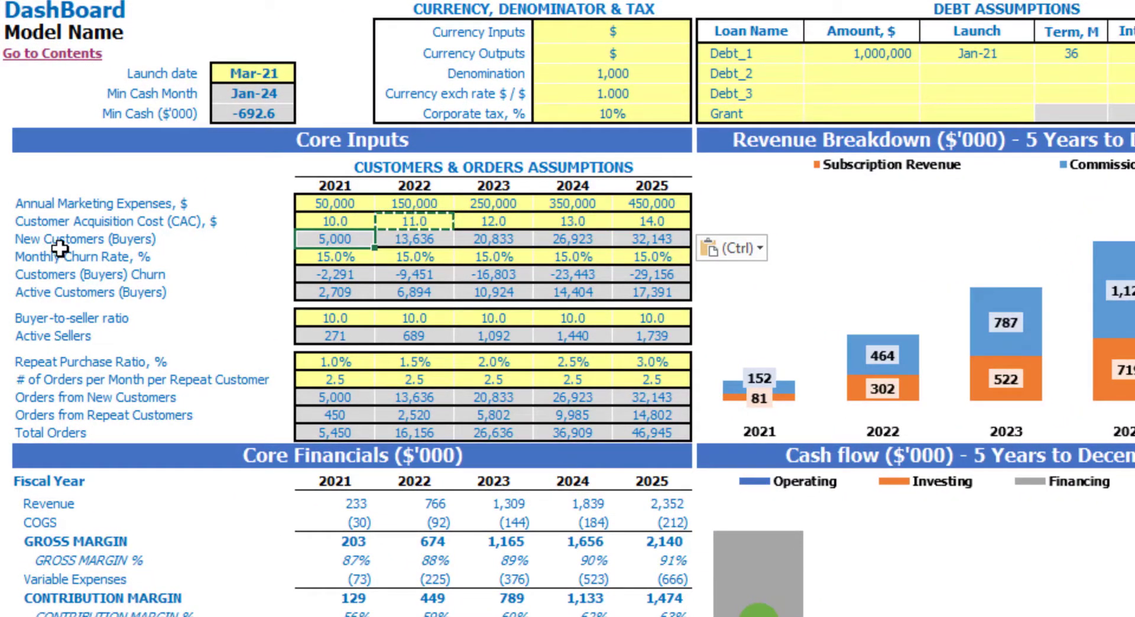
pyautogui.press('Right')
pyautogui.press('Right')
pyautogui.press('Right')
pyautogui.press('Right')
pyautogui.press('Left')
pyautogui.press('Left')
pyautogui.press('Left')
pyautogui.press('Left')
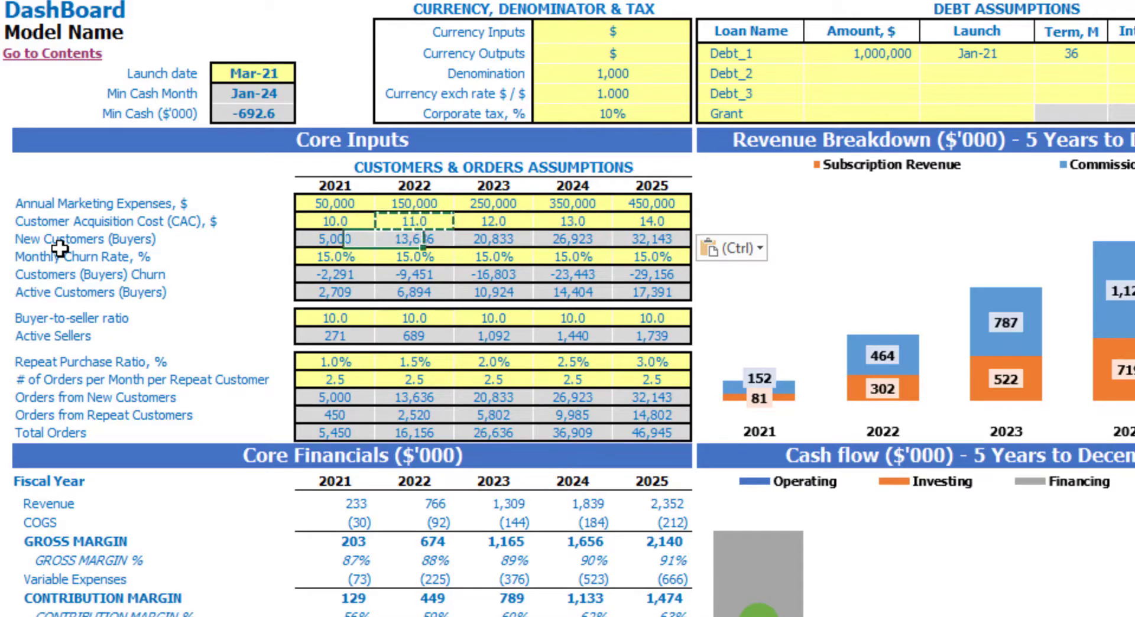
pyautogui.press('Right')
pyautogui.press('Right')
pyautogui.press('Right')
pyautogui.press('Right')
pyautogui.press('Left')
pyautogui.press('Left')
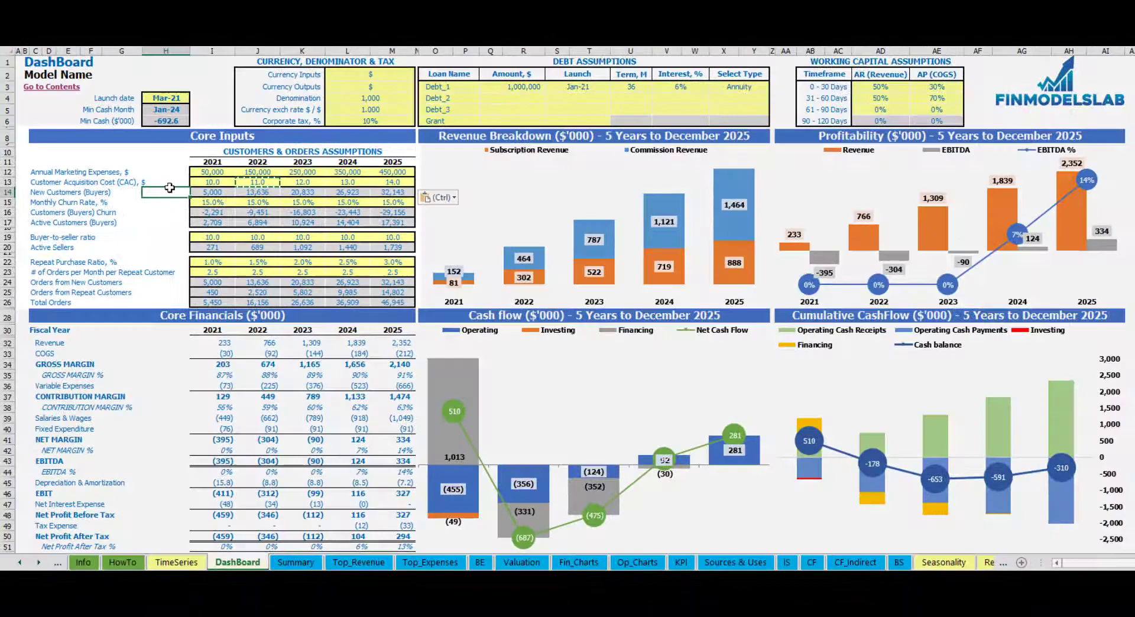
# Set the monthly churn rate to 25% for 2021 through 2025
pyautogui.click(253, 208)
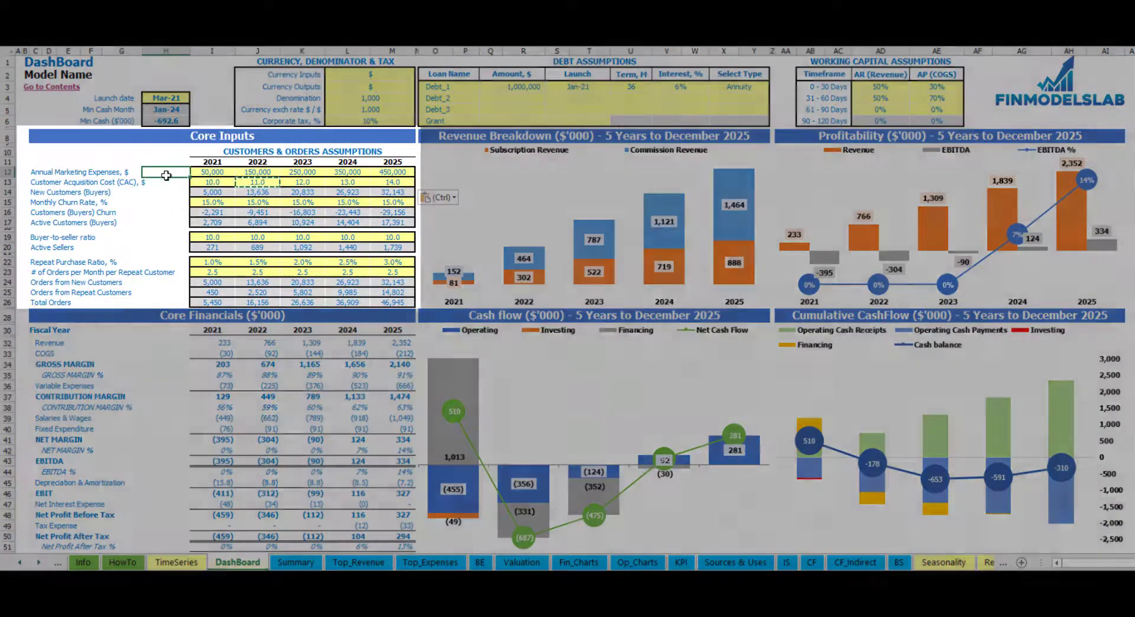
pyautogui.click(56, 203)
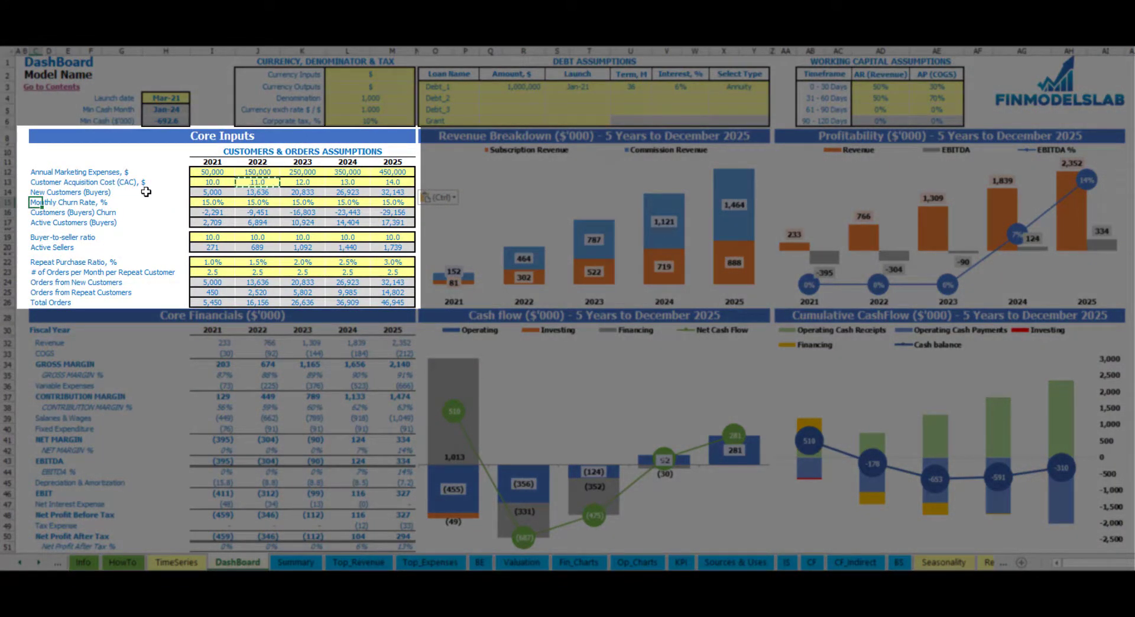
pyautogui.click(146, 192)
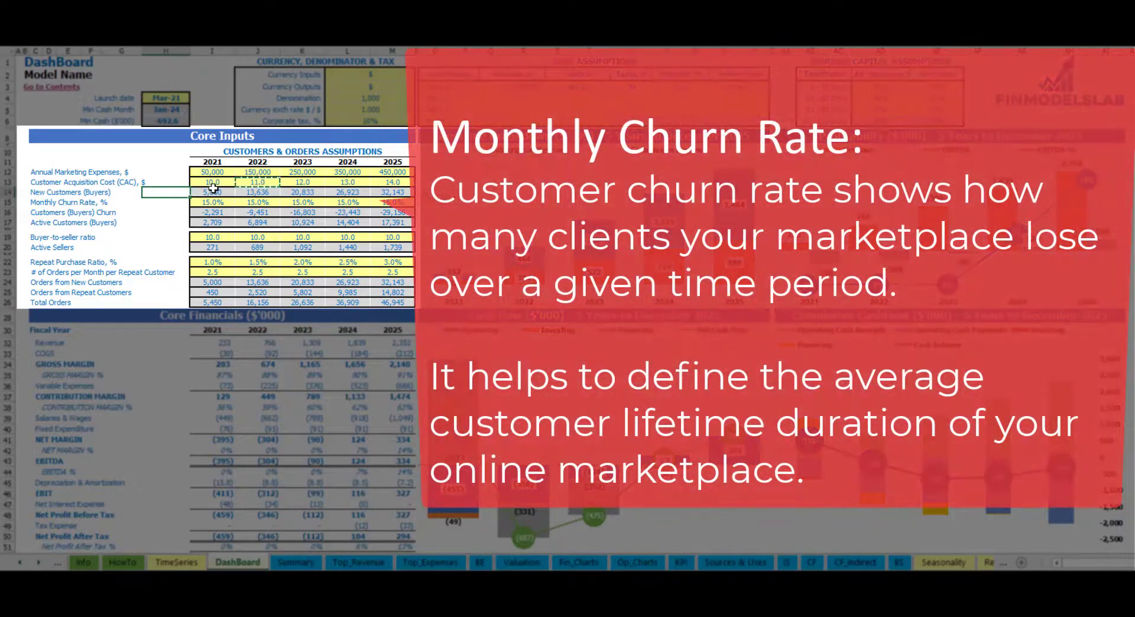
pyautogui.click(206, 200)
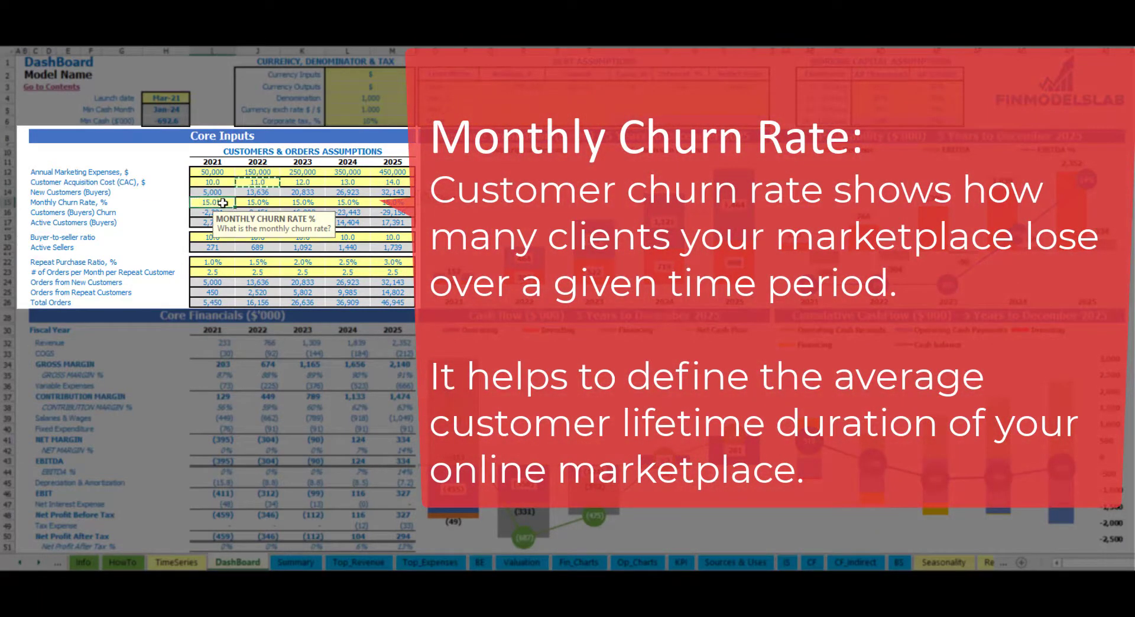
pyautogui.click(244, 203)
pyautogui.click(224, 206)
pyautogui.write('3')
pyautogui.press('Return')
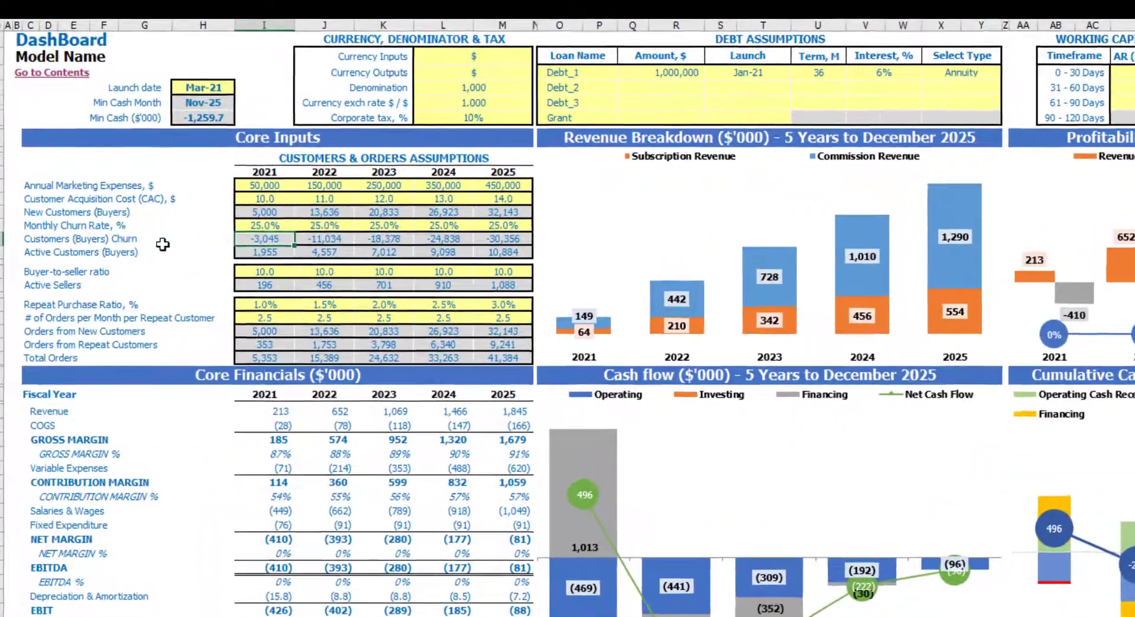
# Examine the Customers (Buyers) Churn and Active Customers (Buyers) rows from 2021 to 2025
pyautogui.click(325, 238)
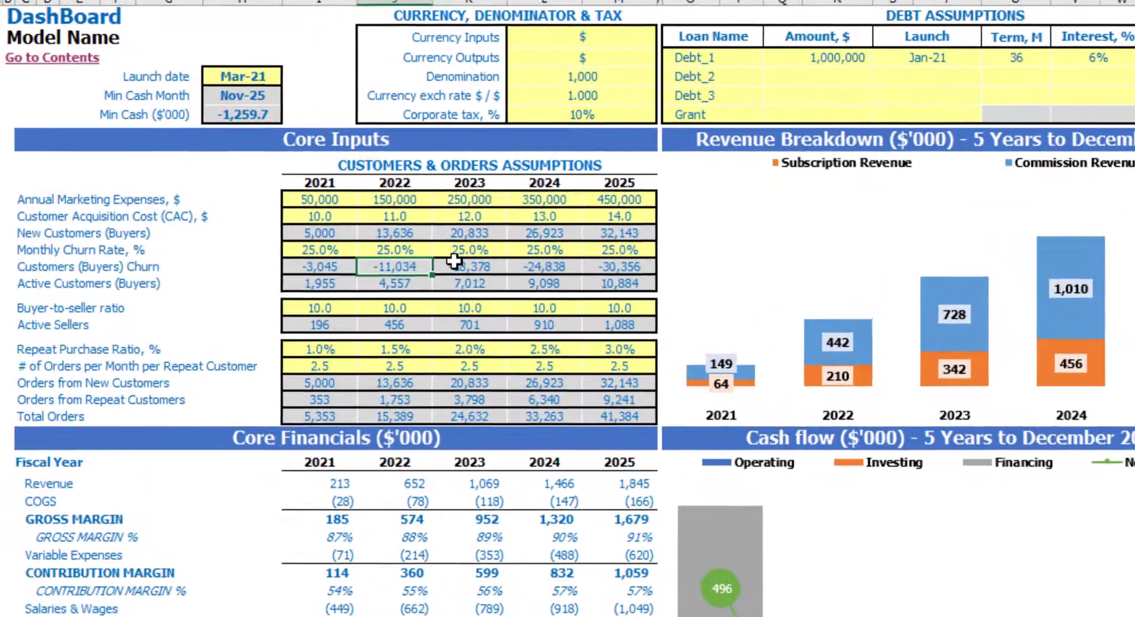
pyautogui.click(619, 267)
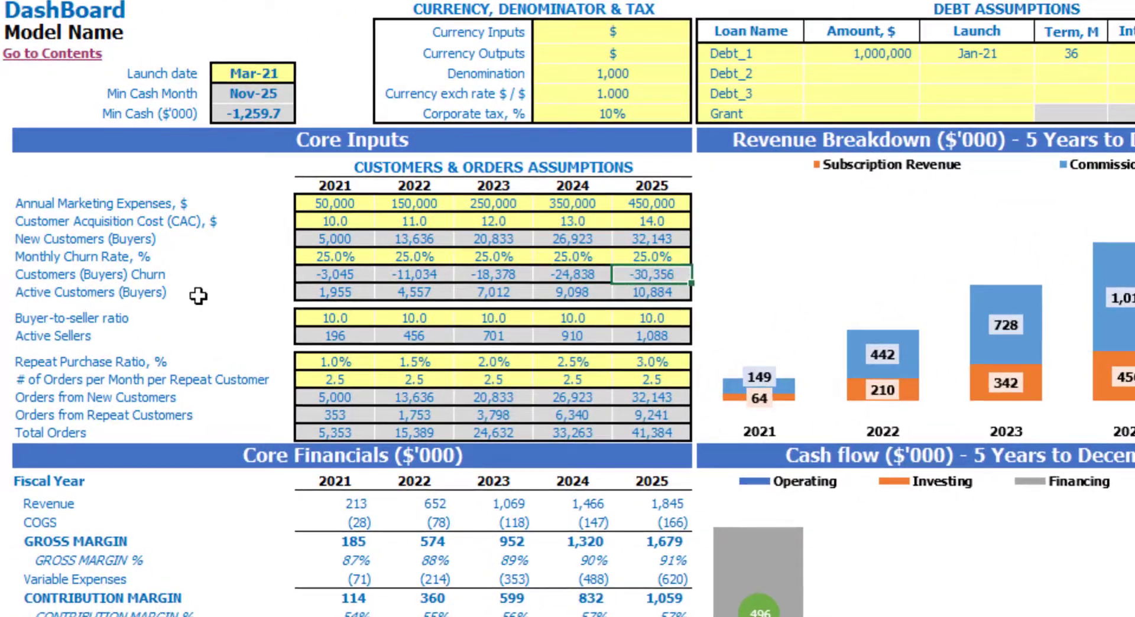
pyautogui.moveTo(27, 292); pyautogui.dragTo(635, 297)
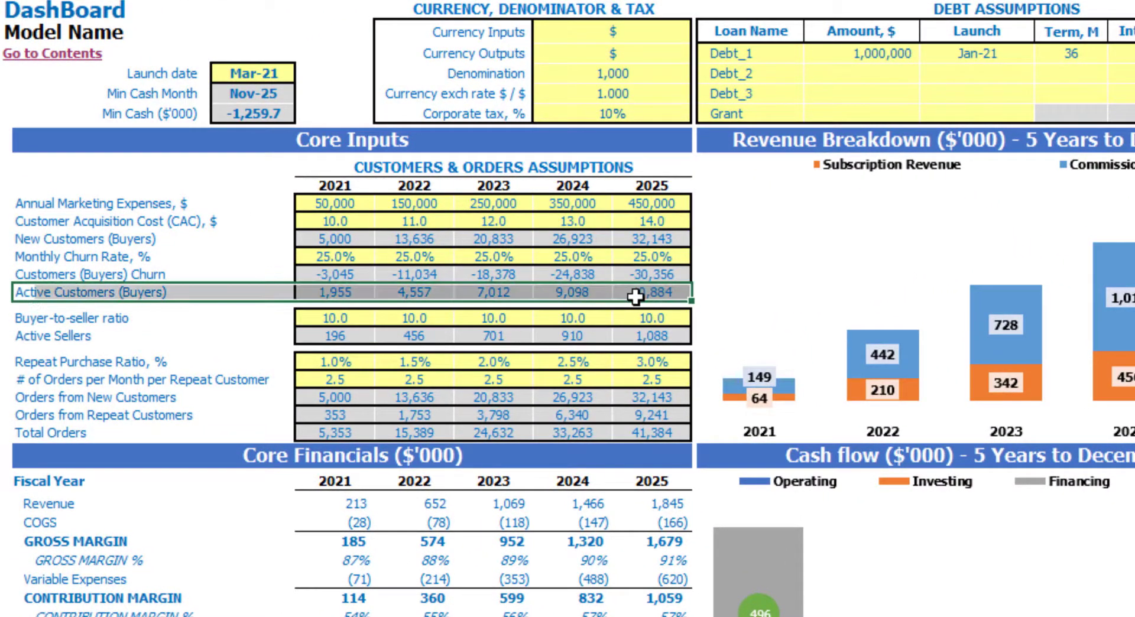
pyautogui.click(208, 236)
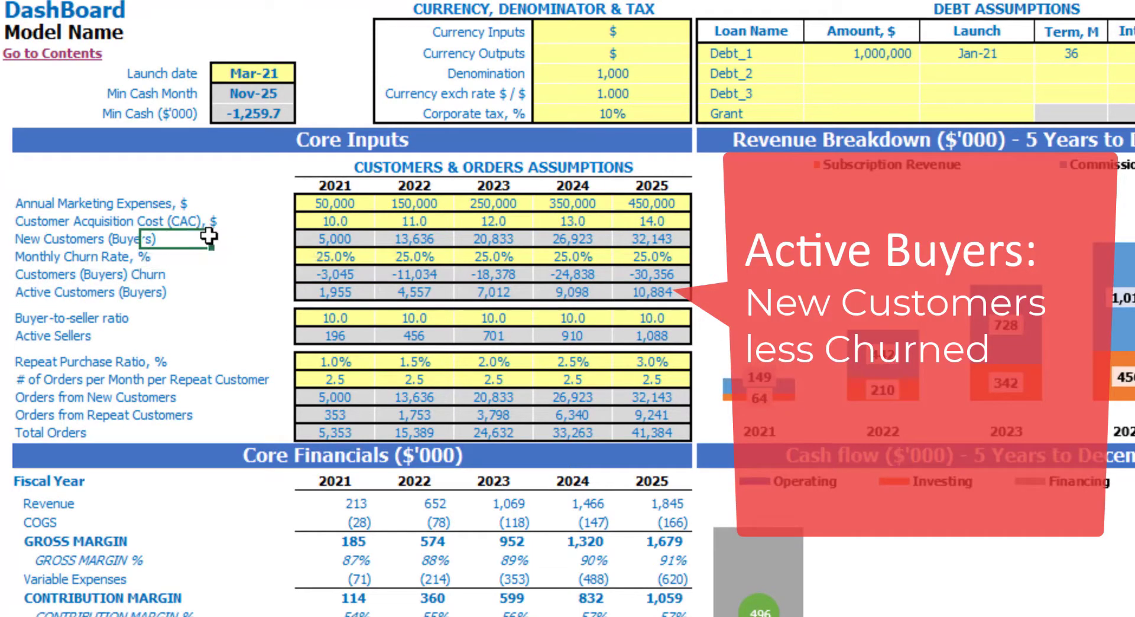
pyautogui.click(326, 290)
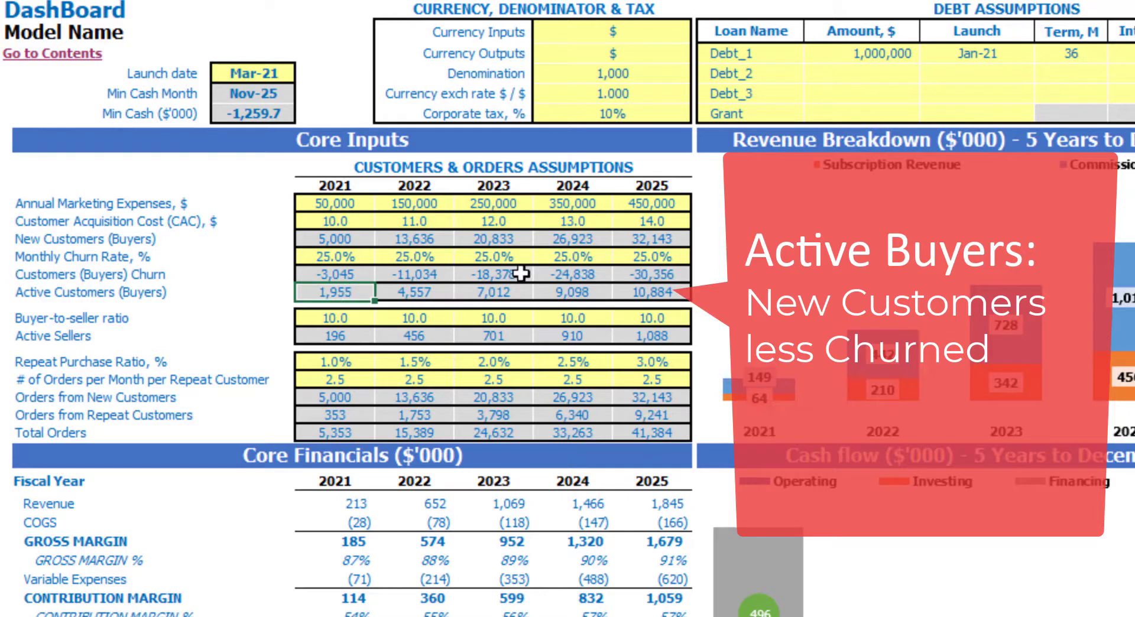
pyautogui.click(637, 291)
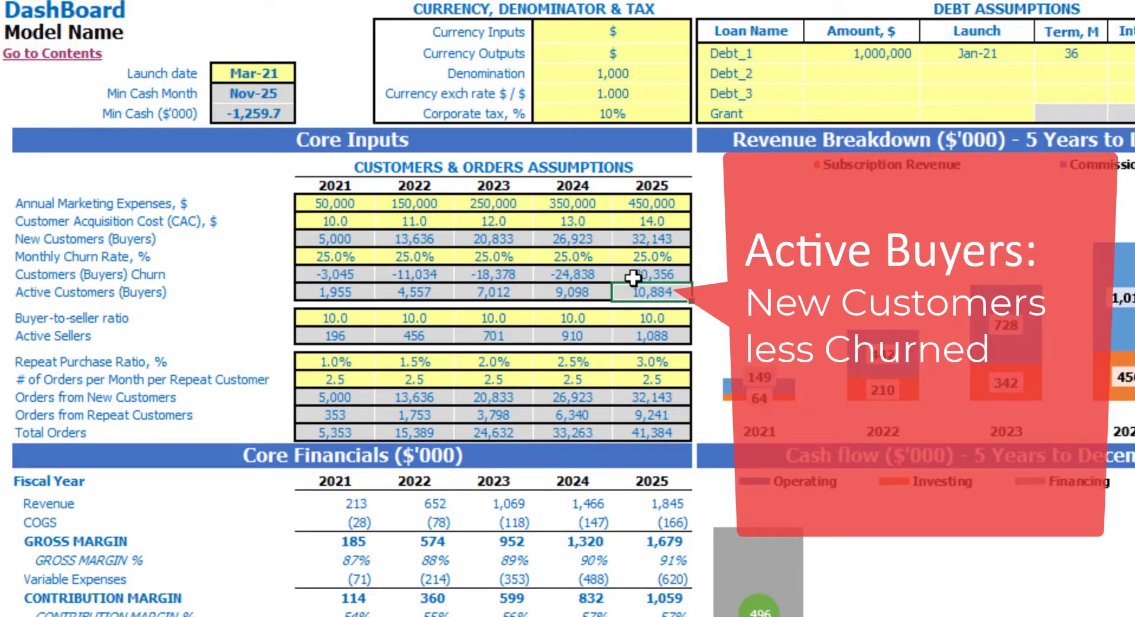
pyautogui.click(240, 210)
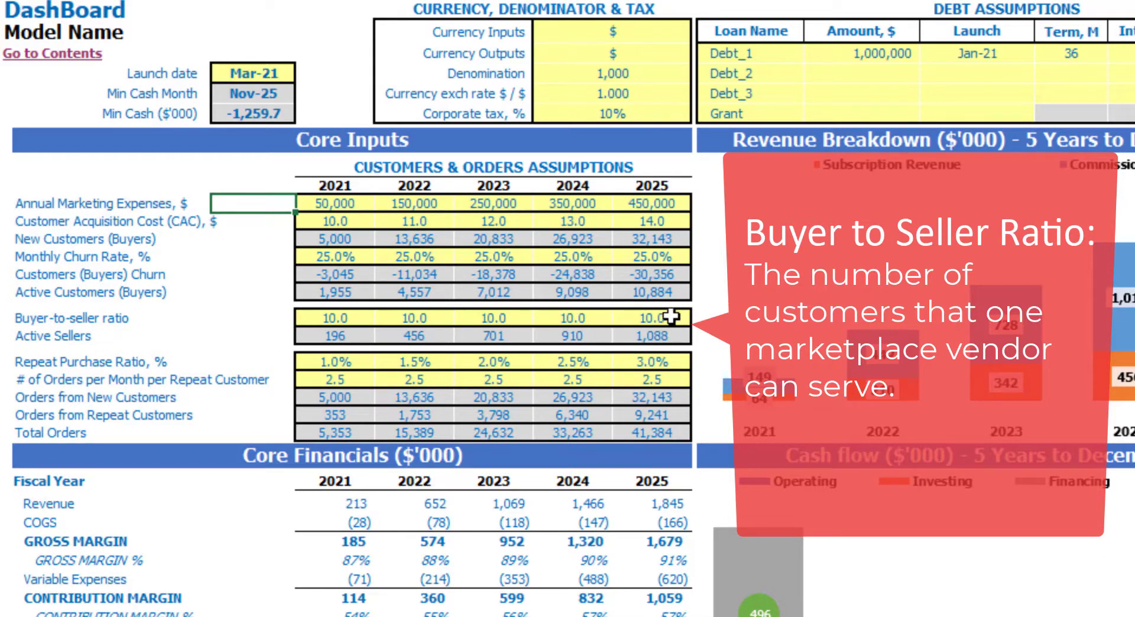
# Review the buyer-to-seller ratio, the Active Sellers row and the repeat purchase ratio input
pyautogui.click(346, 319)
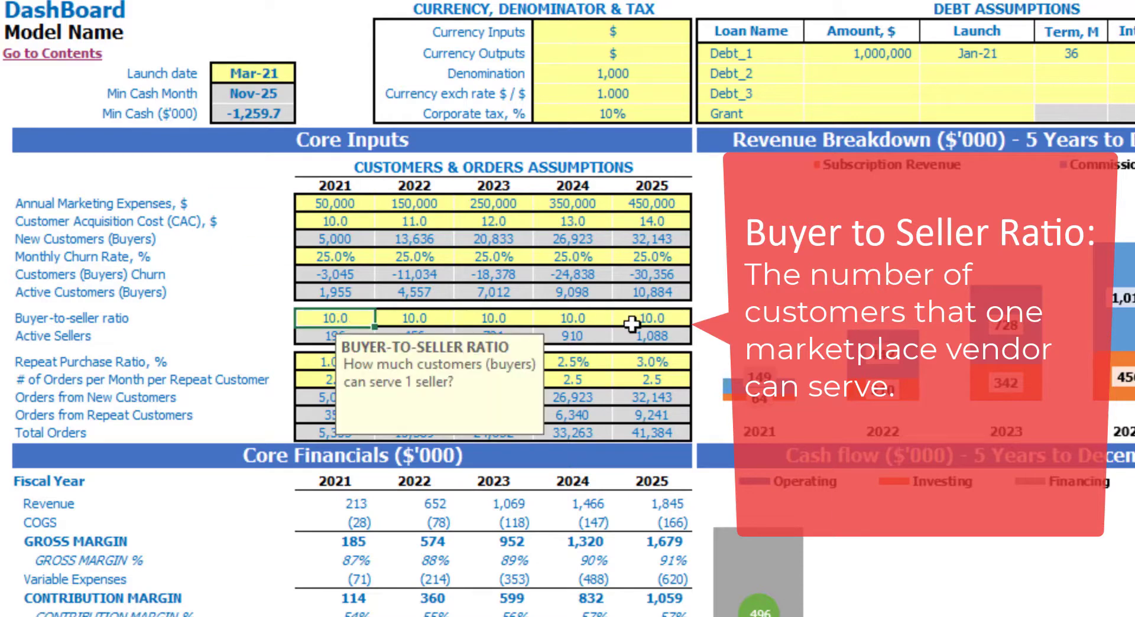
pyautogui.click(652, 336)
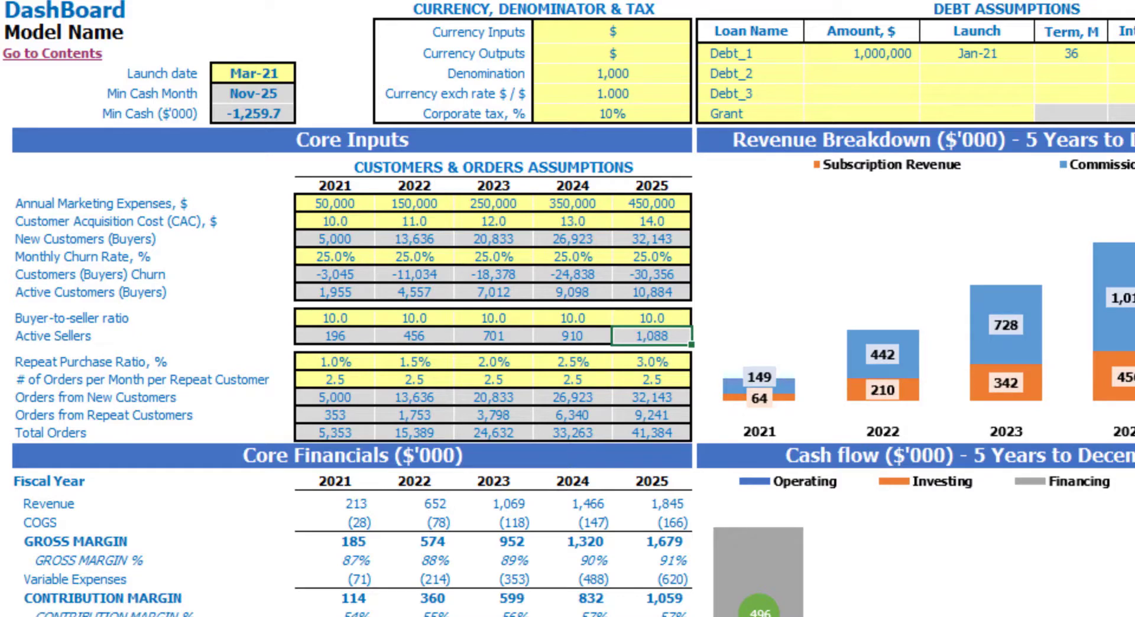
pyautogui.click(87, 337)
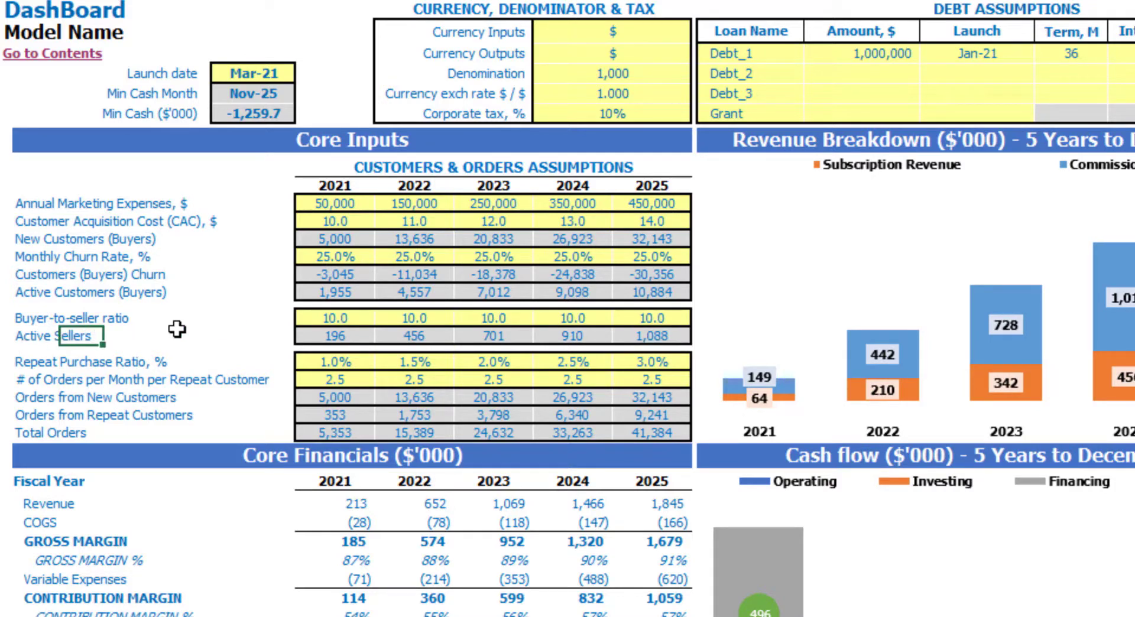
pyautogui.click(23, 363)
pyautogui.click(193, 327)
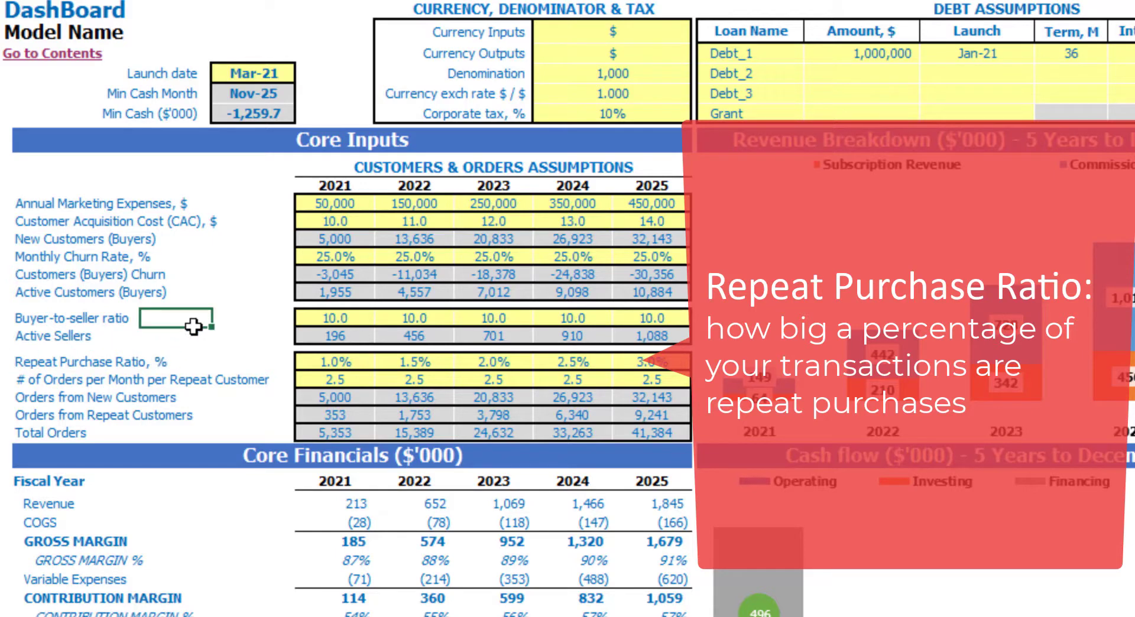
pyautogui.click(328, 364)
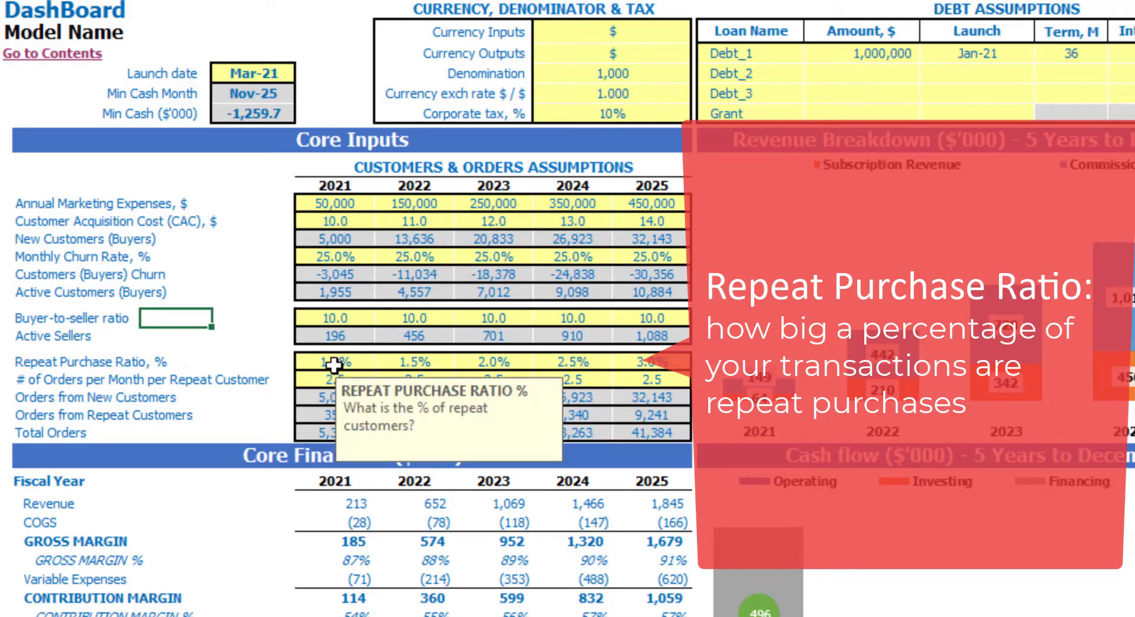
pyautogui.click(251, 337)
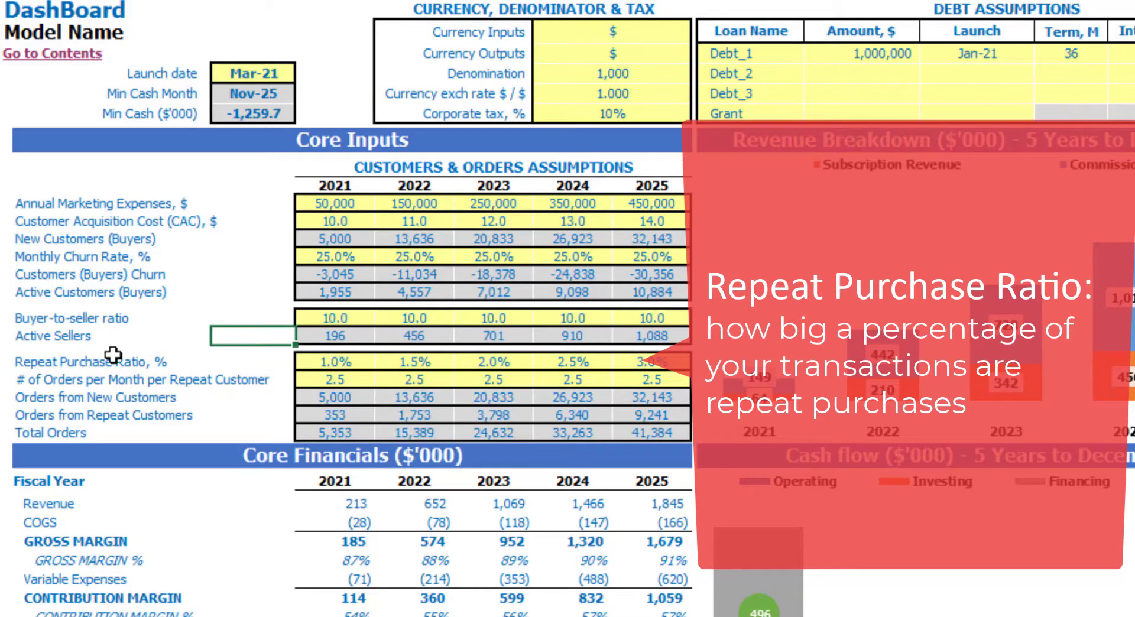
pyautogui.click(296, 361)
pyautogui.hotkey('ctrl', 'shift', 'Right')
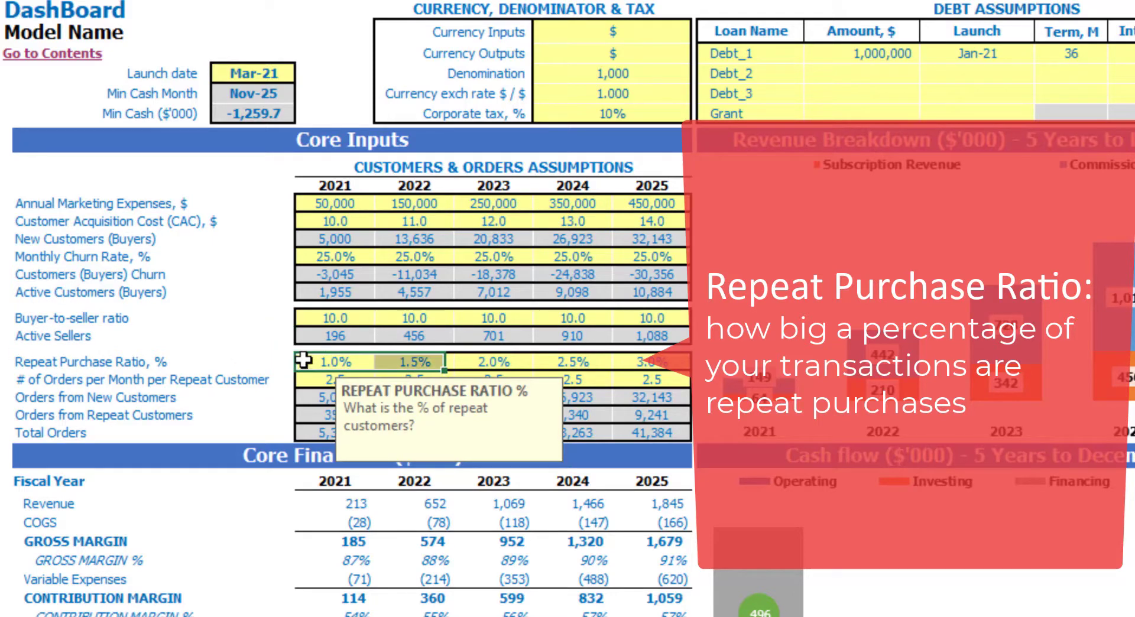
pyautogui.press('Delete')
pyautogui.press('Left')
pyautogui.hotkey('ctrl', 'z')
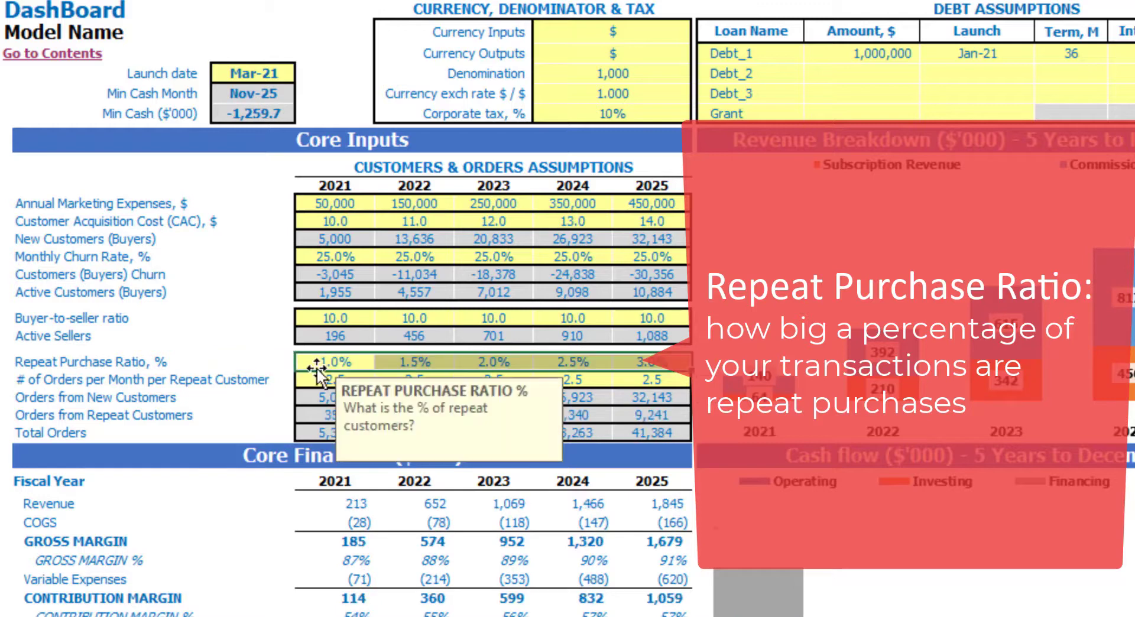
pyautogui.click(254, 322)
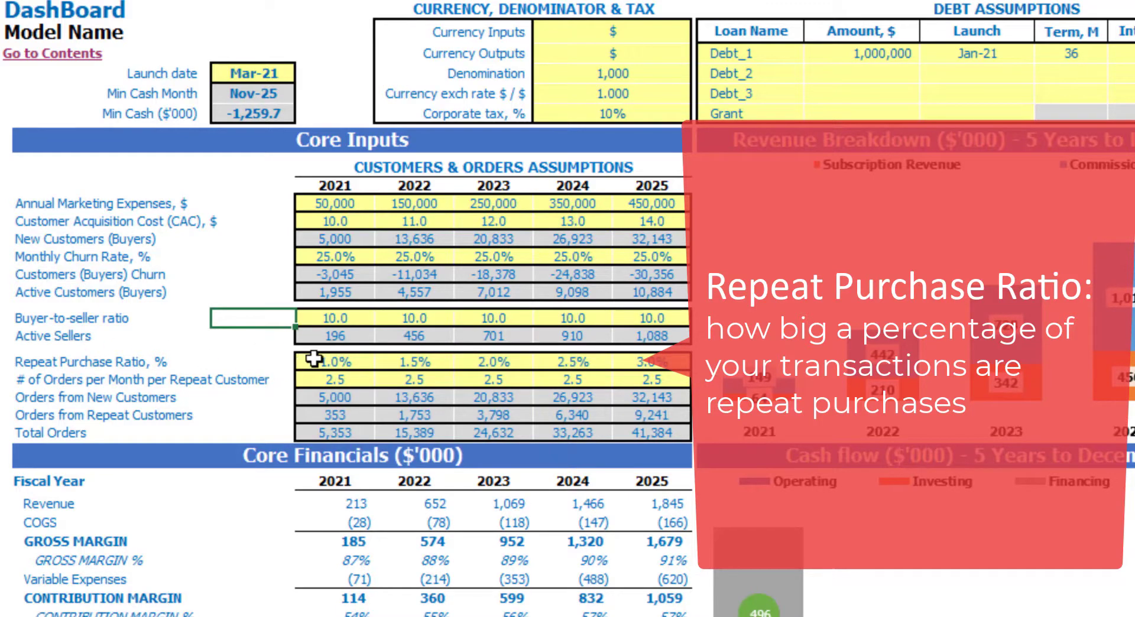
# Set the 2022 repeat purchase ratio to a formula adding 0.01 to the 2021 ratio
pyautogui.click(324, 358)
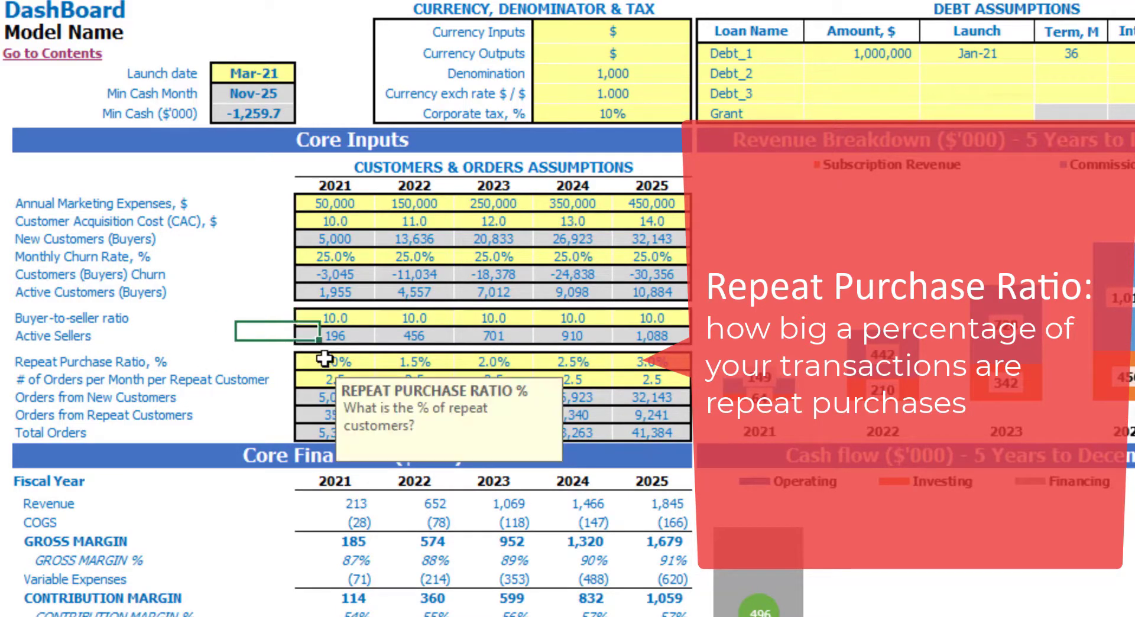
pyautogui.press('Return')
pyautogui.press('Right')
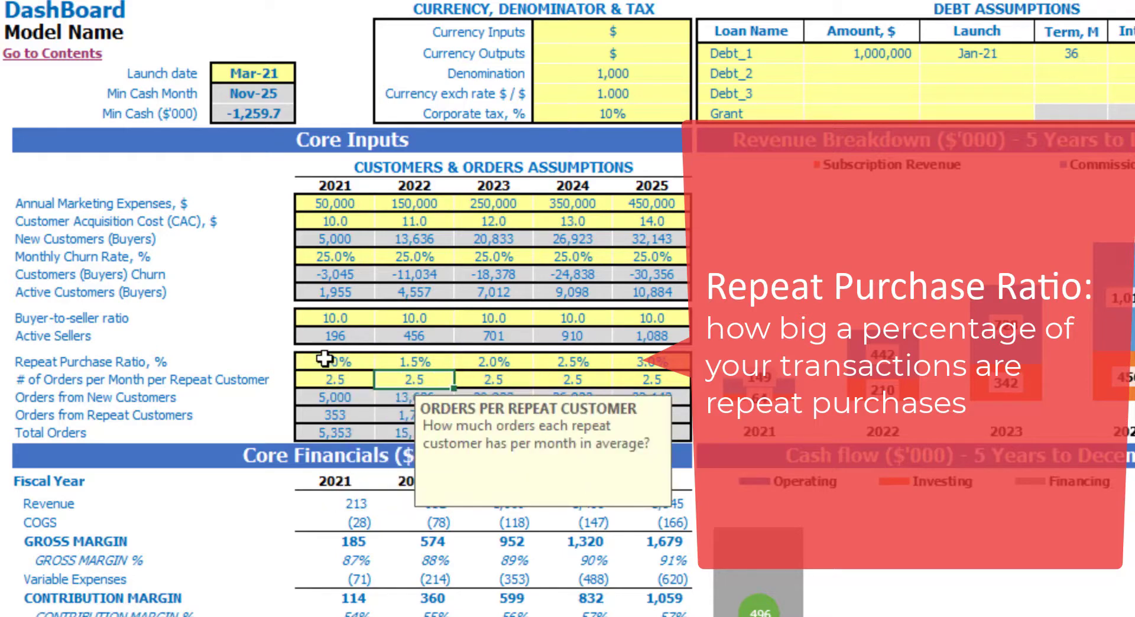
pyautogui.press('Up')
pyautogui.write('=')
pyautogui.press('Left')
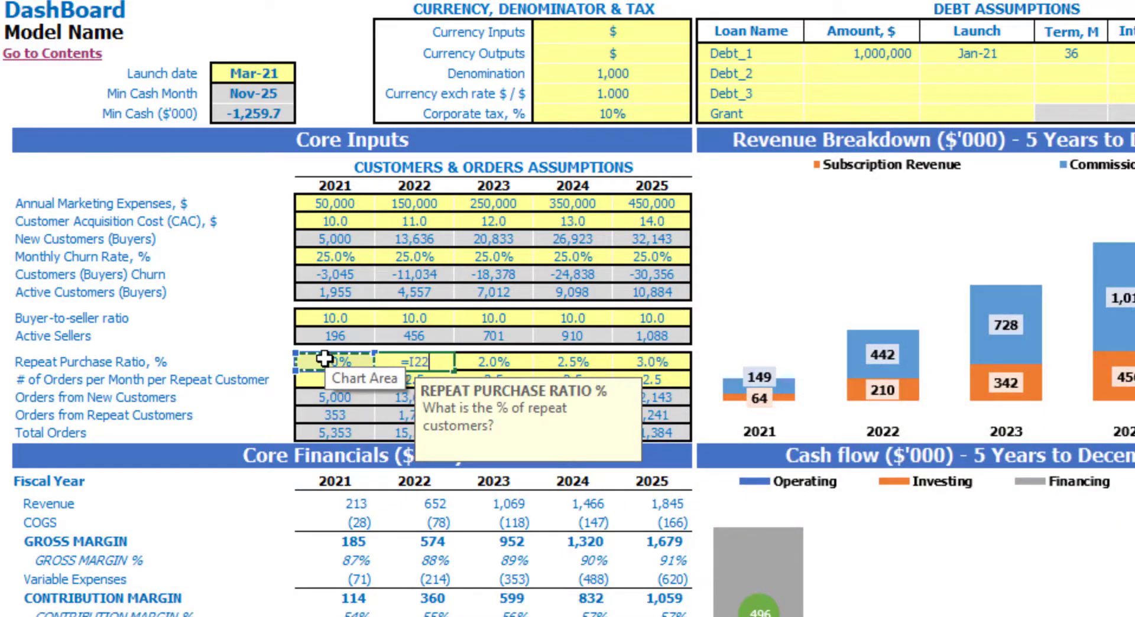
pyautogui.write('+0.01')
pyautogui.press('Return')
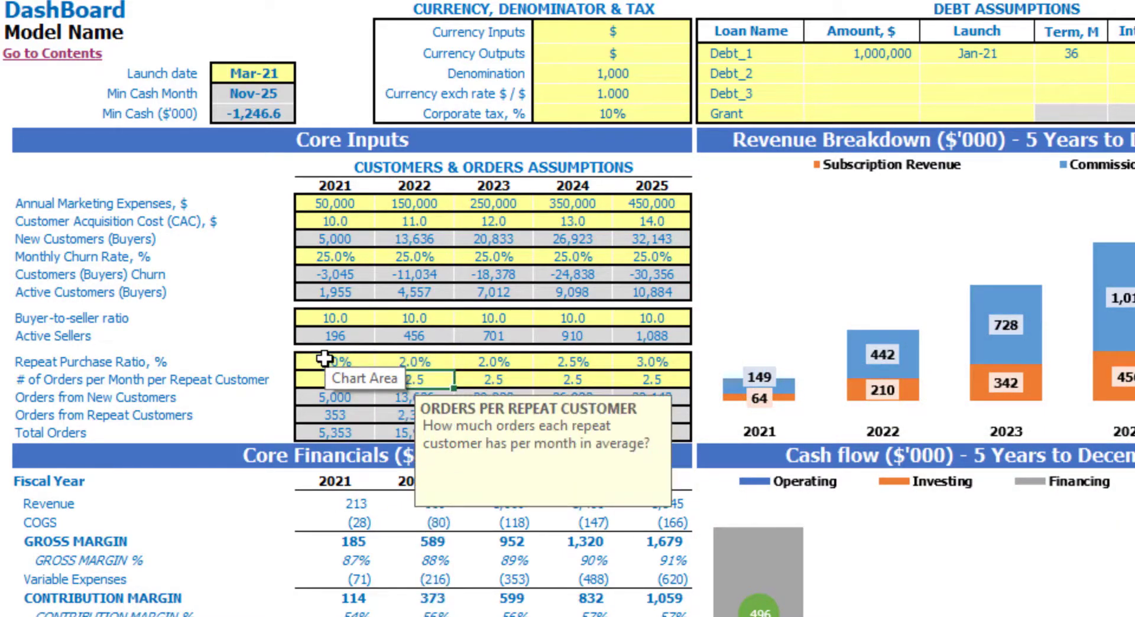
# Copy the 2022 repeat purchase ratio formula across to 2023 through 2025
pyautogui.press('Up')
pyautogui.hotkey('ctrl', 'c')
pyautogui.press('Right')
pyautogui.hotkey('shift', 'Right')
pyautogui.hotkey('shift', 'Right')
pyautogui.hotkey('ctrl', 'v')
pyautogui.click(204, 319)
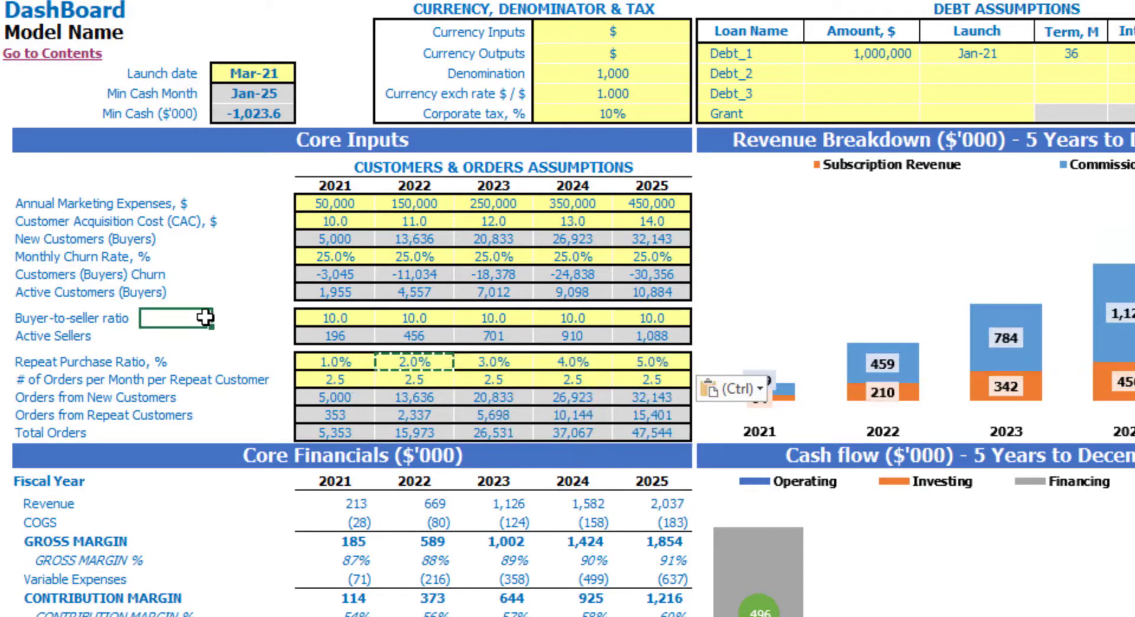
# Set the number of orders per month per repeat customer to 2 for 2021, rising by 1 each year to 6 in 2025
pyautogui.click(27, 379)
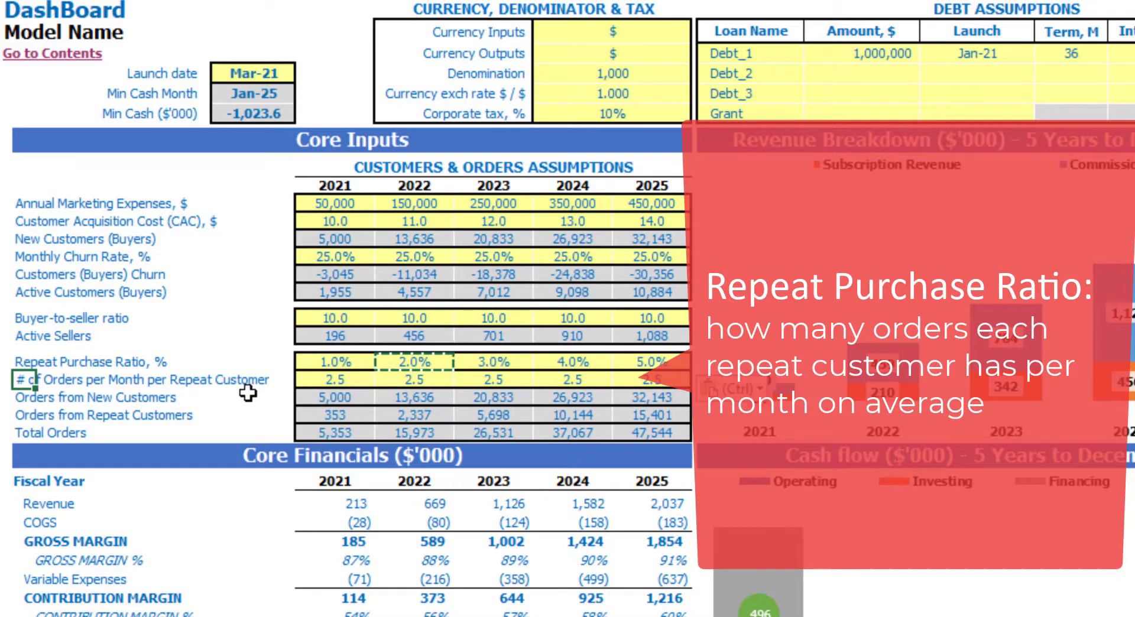
pyautogui.click(336, 385)
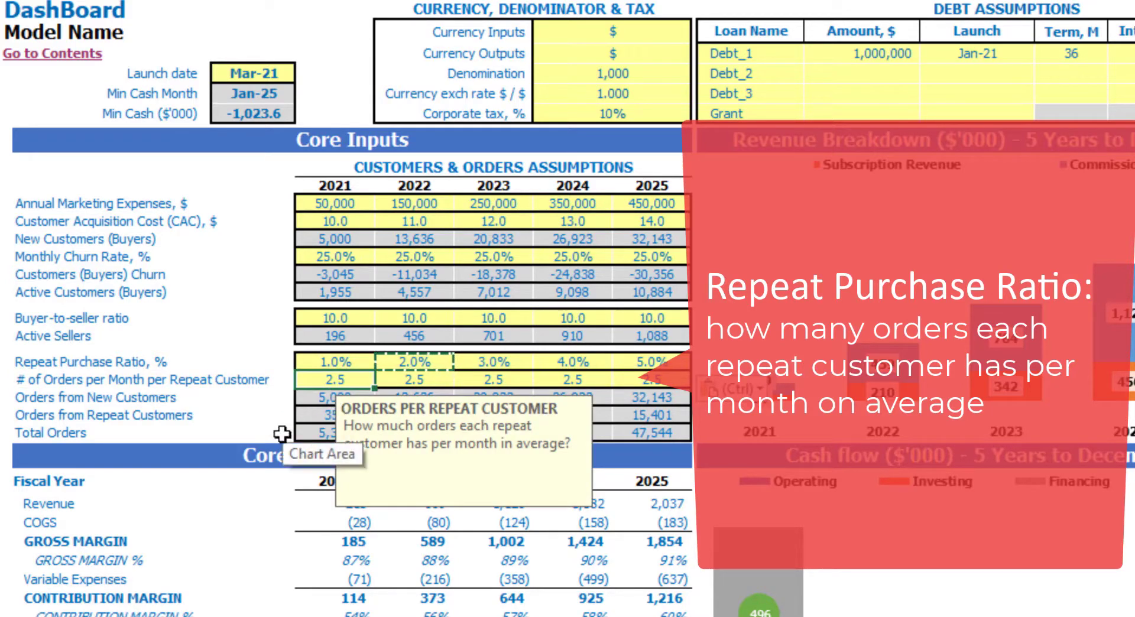
pyautogui.write('2')
pyautogui.press('Tab')
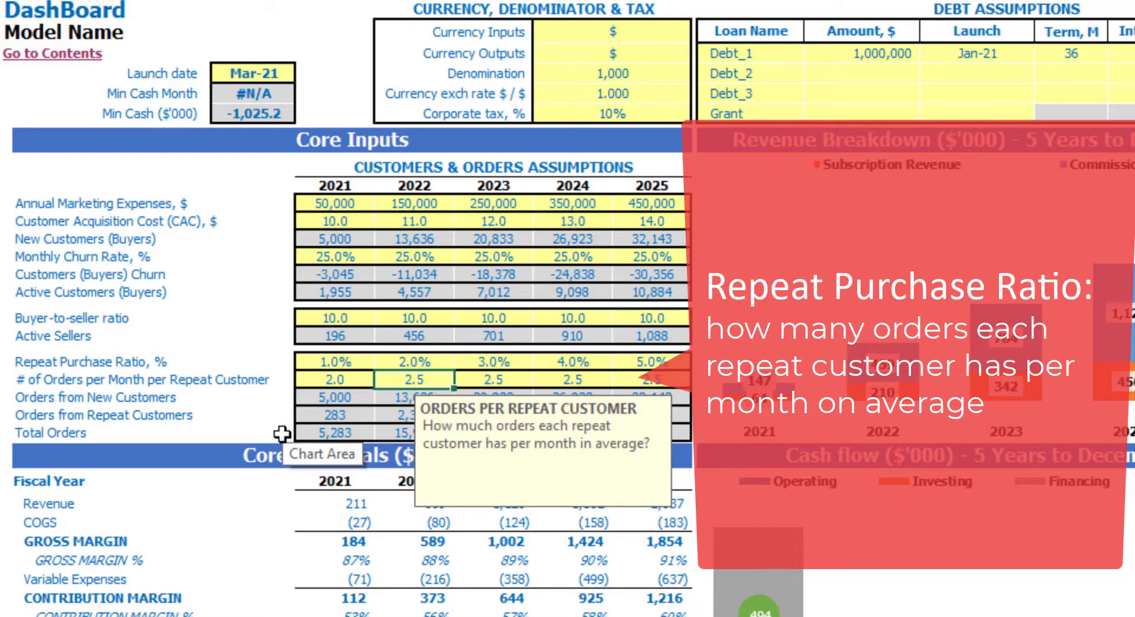
pyautogui.write('3')
pyautogui.press('Tab')
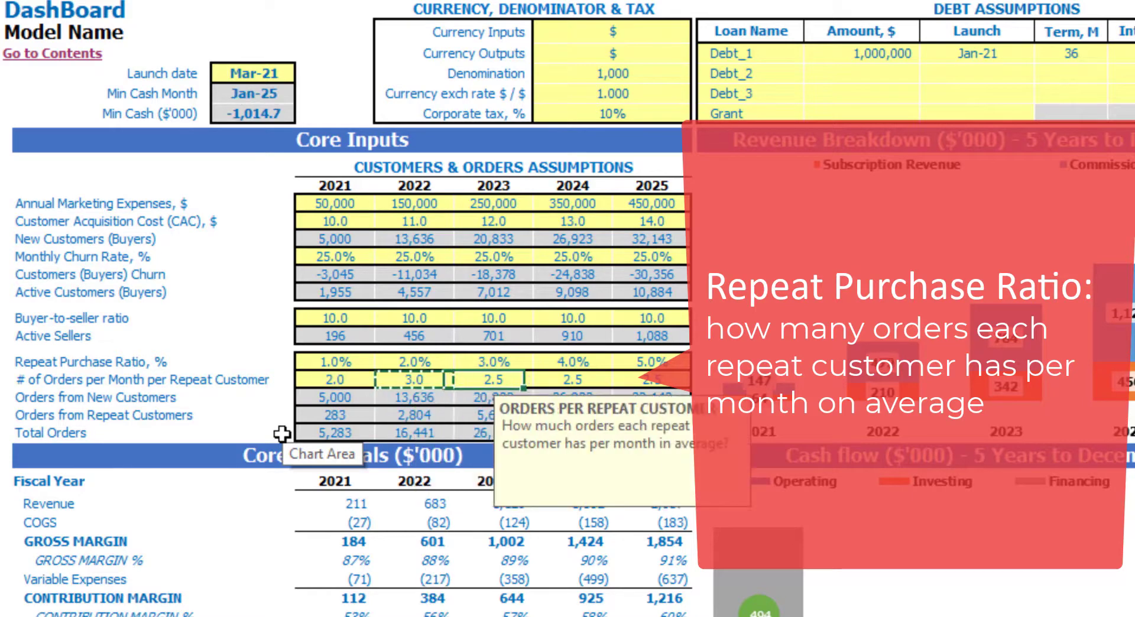
pyautogui.hotkey('shift', 'Right')
pyautogui.hotkey('shift', 'Right')
pyautogui.hotkey('ctrl', 'v')
pyautogui.click(233, 314)
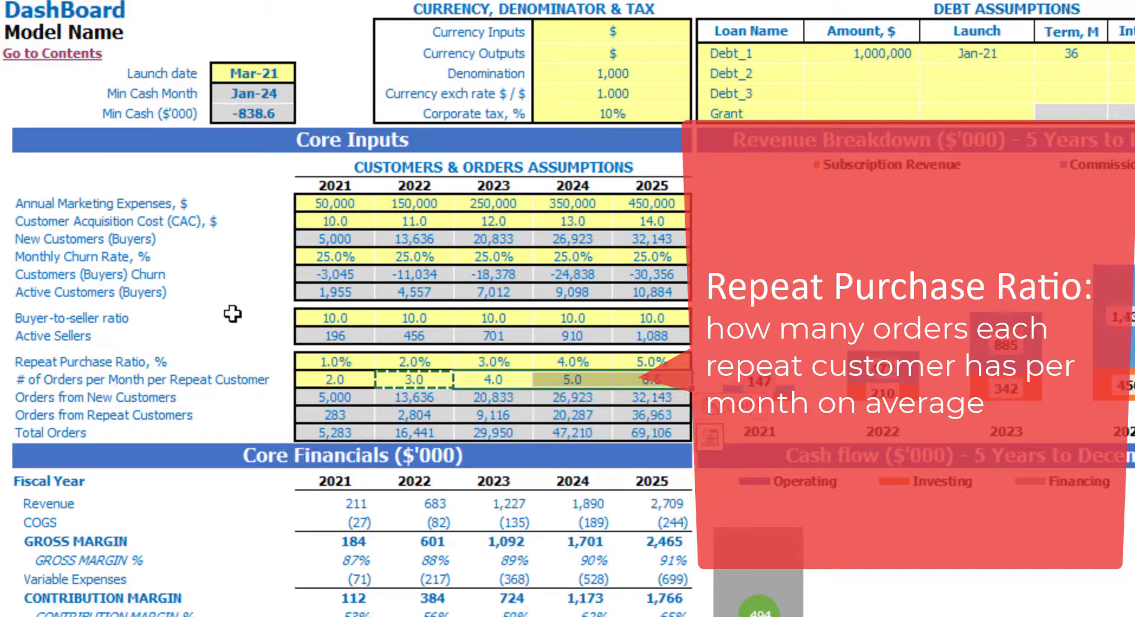
# Inspect the formulas in the Orders from New Customers row for 2021 to 2023
pyautogui.click(340, 401)
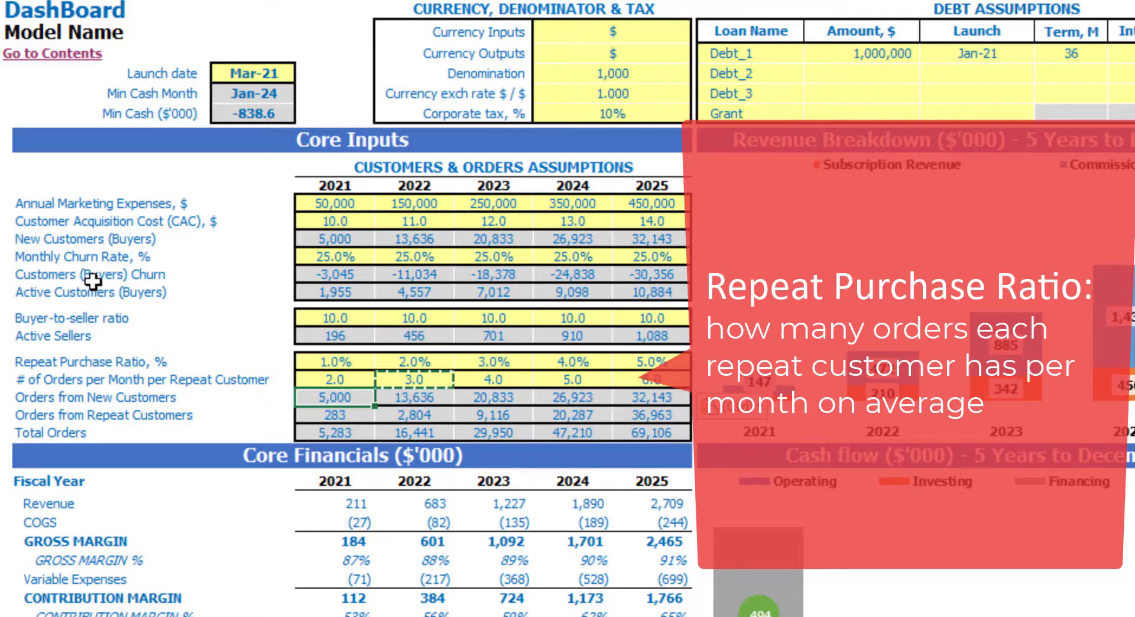
pyautogui.press('F2')
pyautogui.press('Tab')
pyautogui.press('F2')
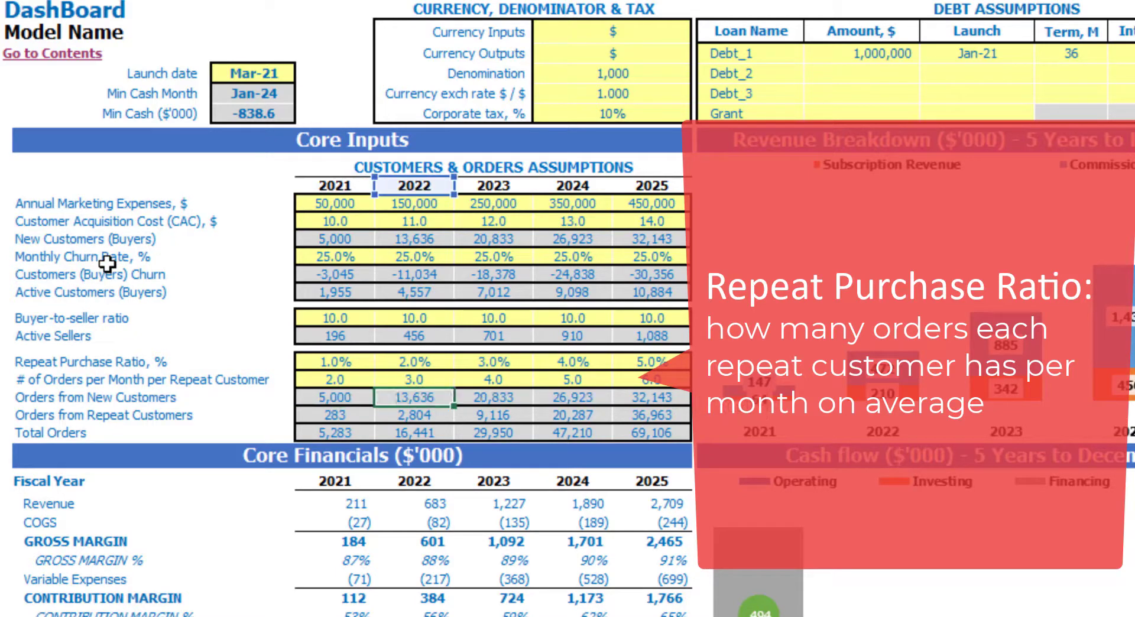
pyautogui.press('Tab')
pyautogui.press('F2')
pyautogui.press('Tab')
pyautogui.press('Left')
pyautogui.press('Left')
pyautogui.press('Left')
pyautogui.press('Left')
pyautogui.press('Right')
# Inspect the formulas and yearly figures in the Orders from Repeat Customers row
pyautogui.press('Down')
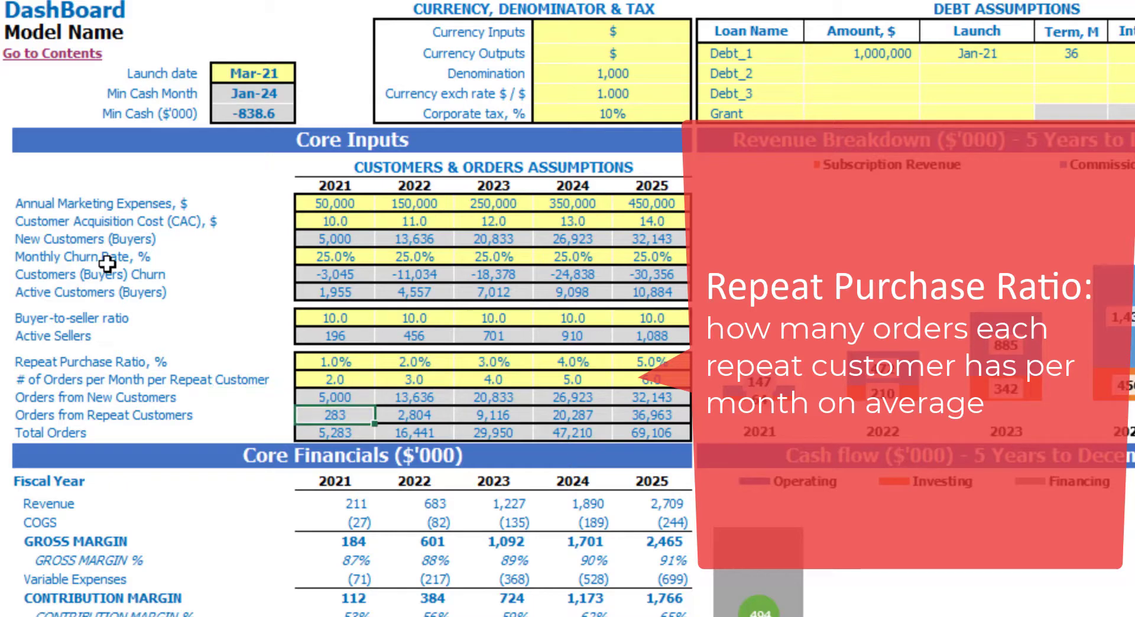
pyautogui.press('F2')
pyautogui.press('Tab')
pyautogui.press('F2')
pyautogui.press('Tab')
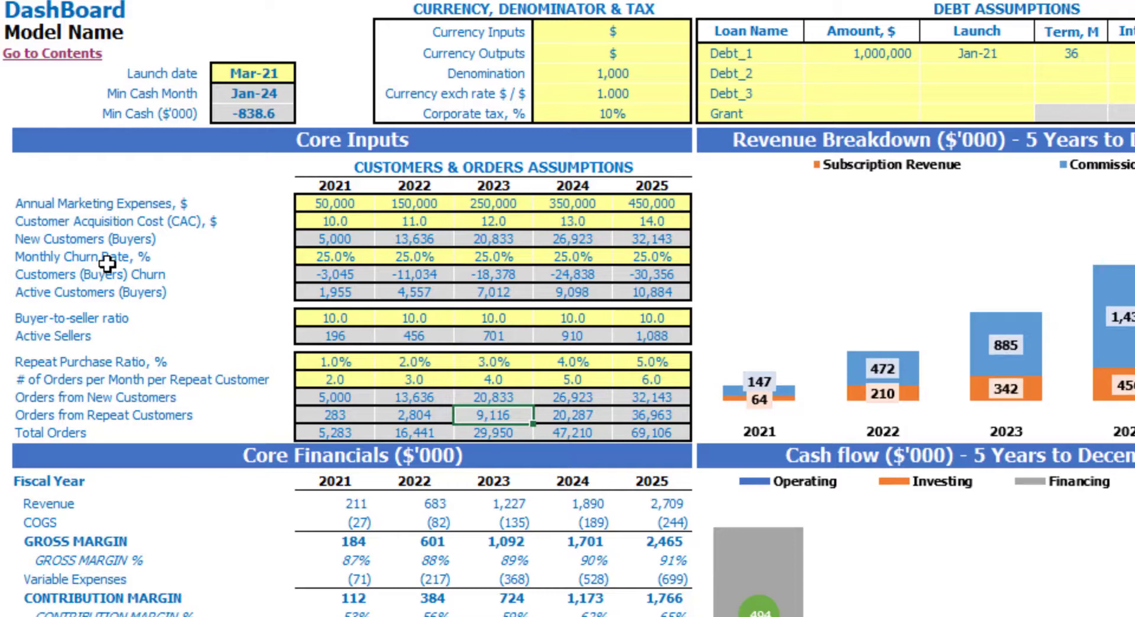
pyautogui.press('Right')
pyautogui.press('Right')
# Review the Total Orders figures for each year from 2021 to 2025
pyautogui.press('Down')
pyautogui.press('Left')
pyautogui.press('Left')
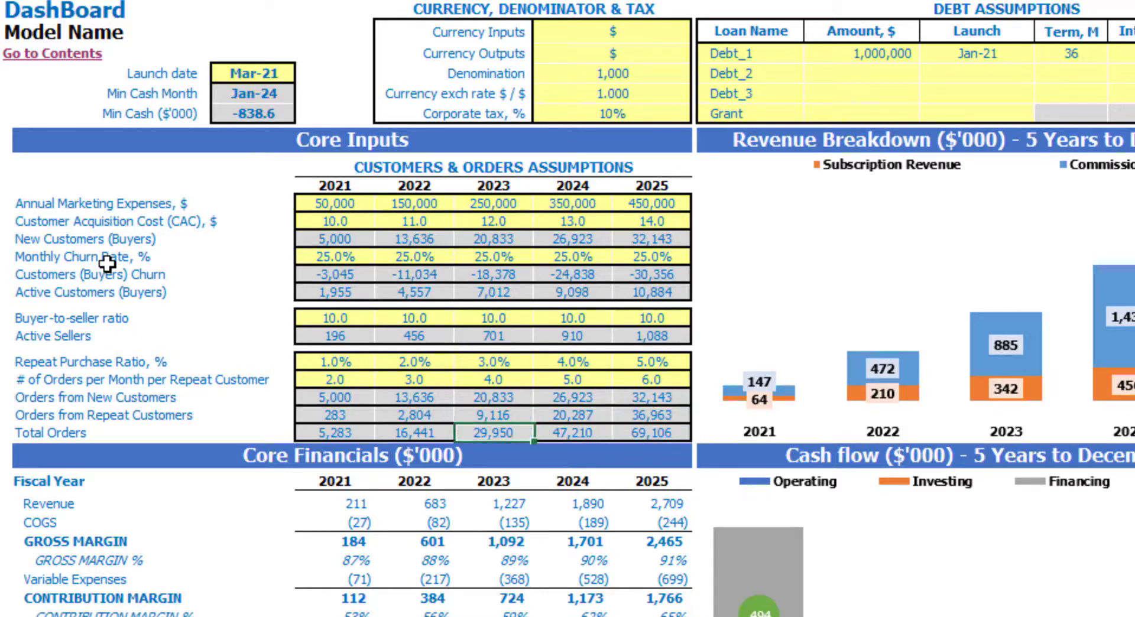
pyautogui.press('Left')
pyautogui.press('Left')
pyautogui.press('Left')
pyautogui.press('Right')
pyautogui.press('Right')
pyautogui.press('Right')
pyautogui.press('Right')
pyautogui.press('Right')
pyautogui.press('Left')
pyautogui.press('Left')
pyautogui.press('Left')
pyautogui.press('Left')
pyautogui.press('Left')
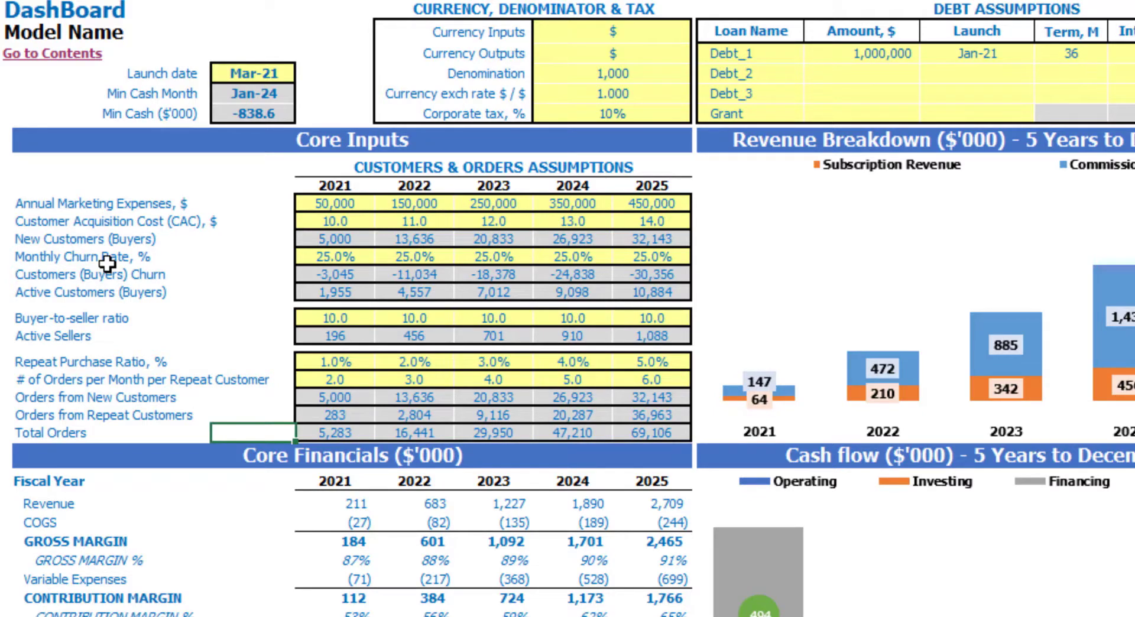
pyautogui.click(500, 429)
pyautogui.click(645, 431)
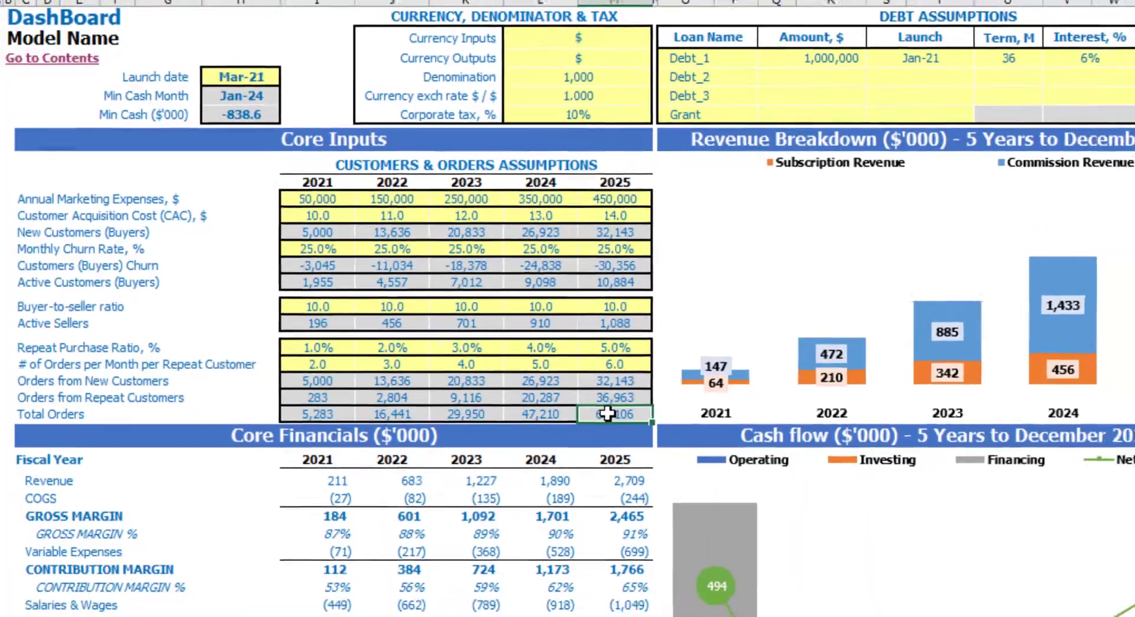
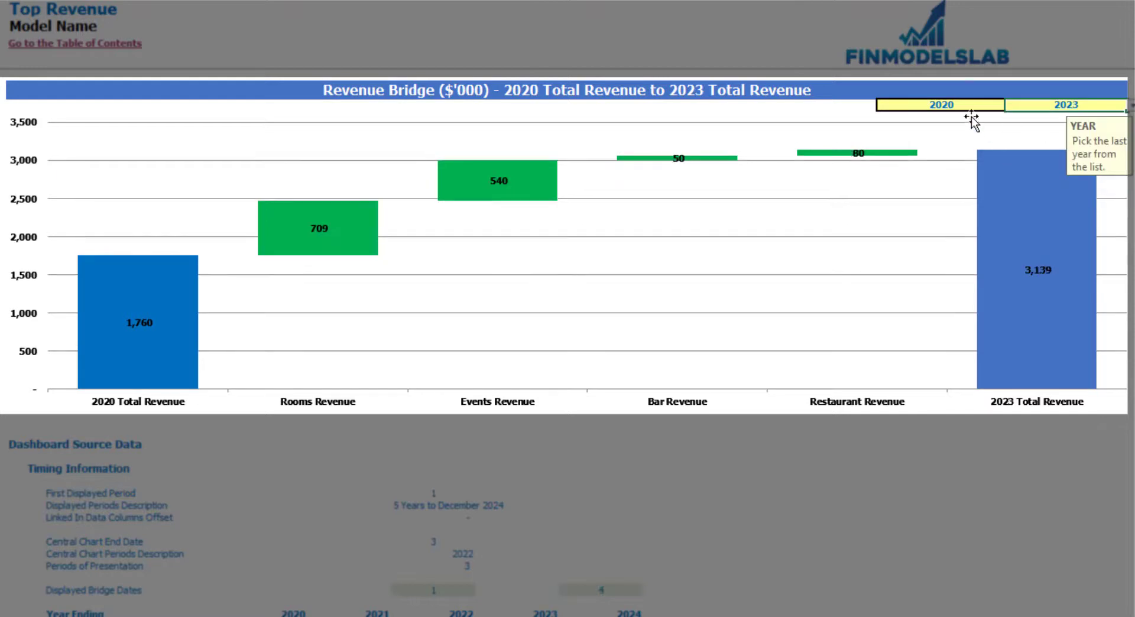
# Set the first year of the Revenue Bridge chart on the Top Revenue sheet to 2021
pyautogui.click(970, 104)
pyautogui.click(1011, 104)
pyautogui.click(975, 130)
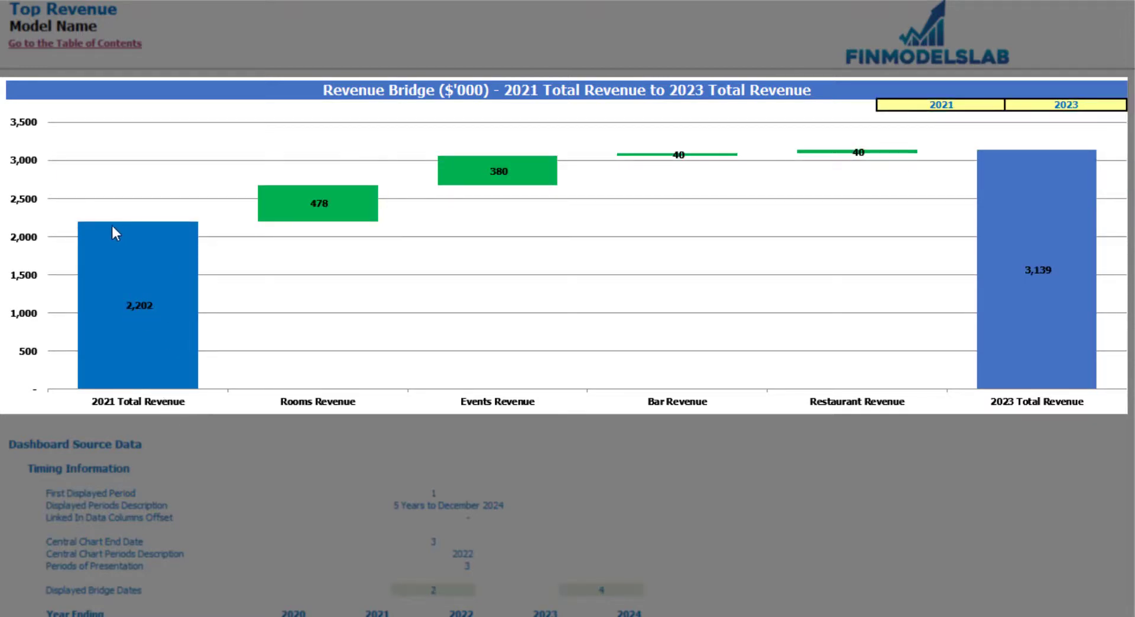
pyautogui.moveTo(125, 384)
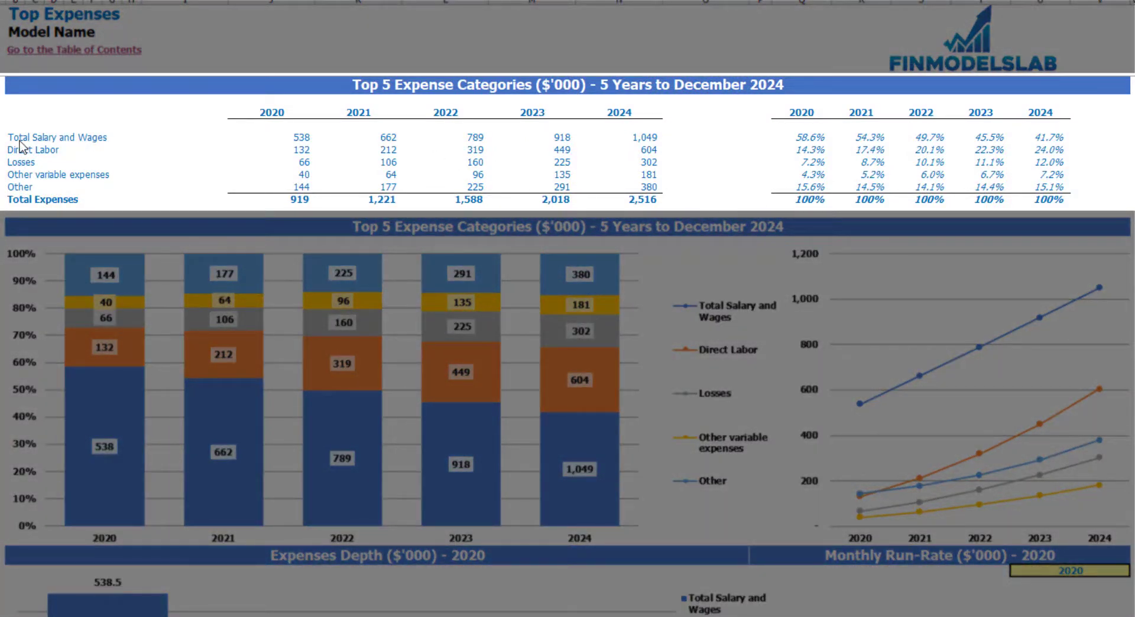
# Review the top 5 expense categories table, including its category names, yearly amounts, total expenses and percentage shares
pyautogui.moveTo(15, 139); pyautogui.dragTo(14, 176)
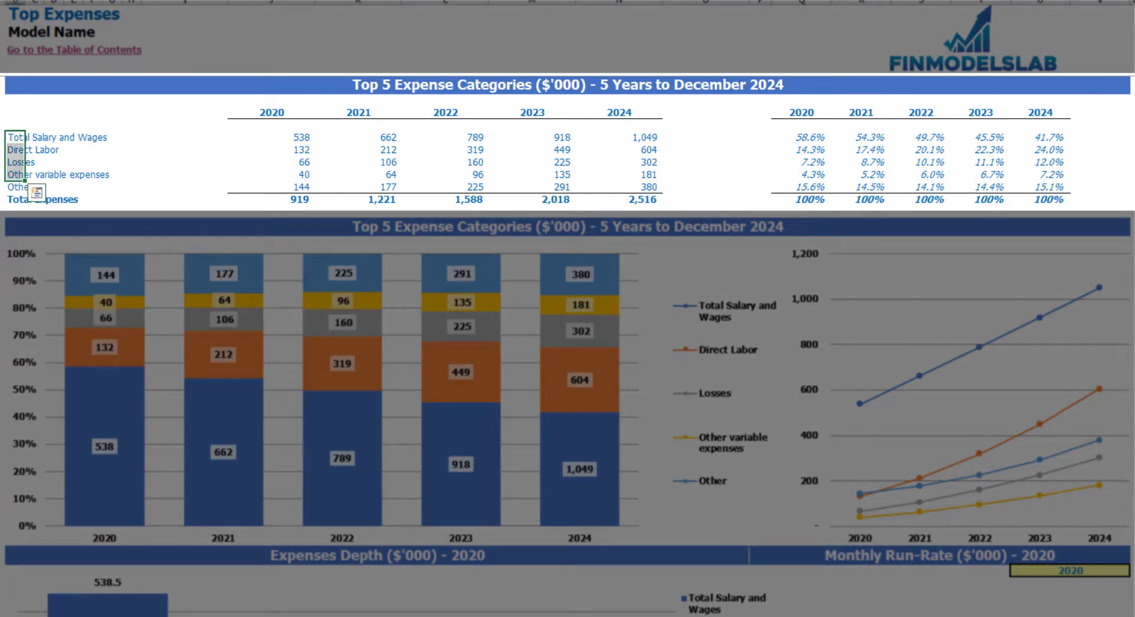
pyautogui.click(24, 188)
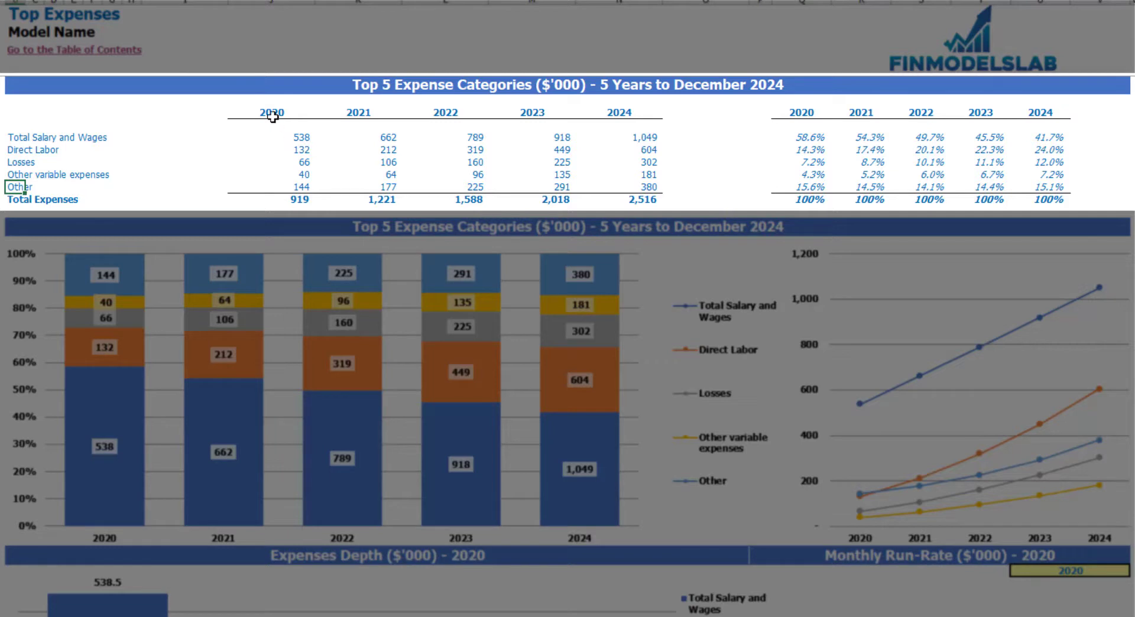
pyautogui.moveTo(271, 116); pyautogui.dragTo(602, 196)
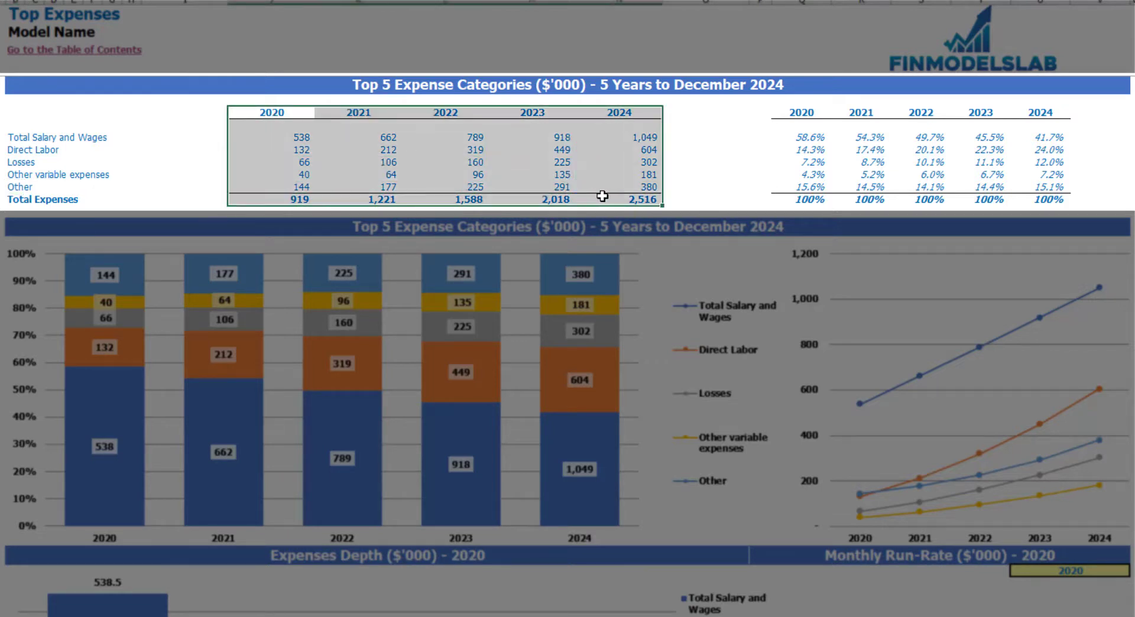
pyautogui.click(301, 201)
pyautogui.moveTo(301, 201); pyautogui.dragTo(616, 200)
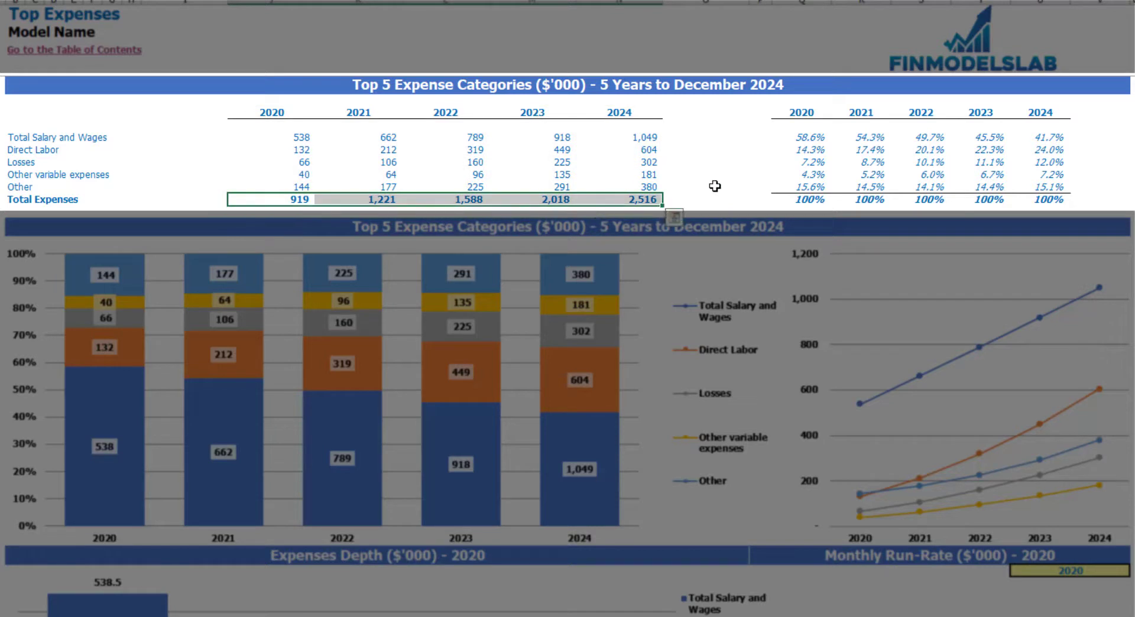
pyautogui.moveTo(803, 116); pyautogui.dragTo(1060, 189)
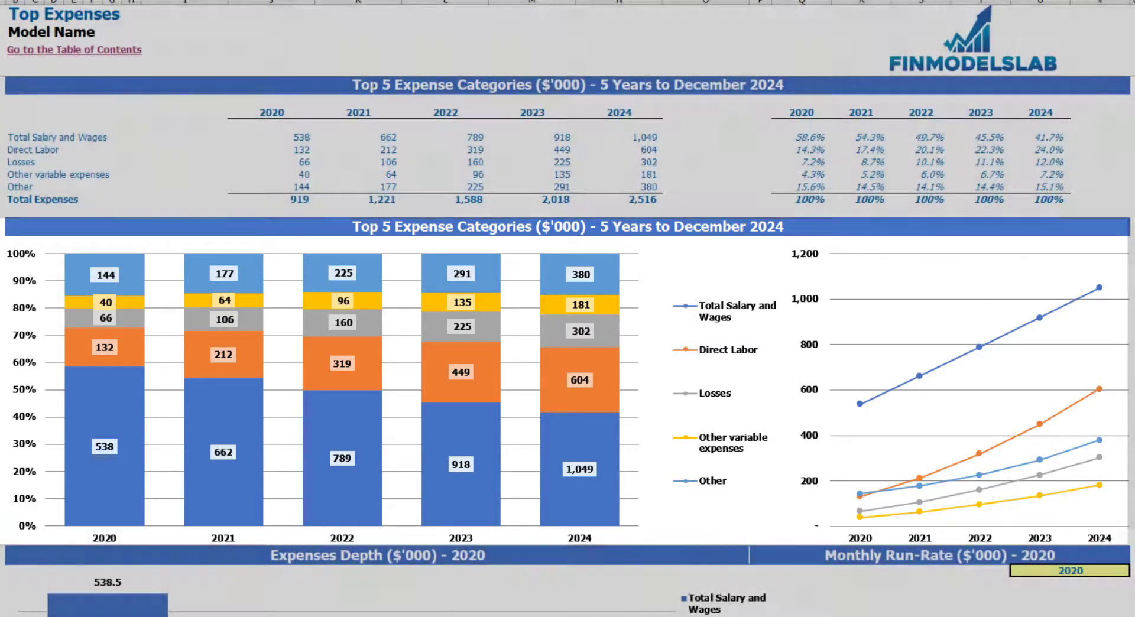
# Set the year of the Expenses Depth and Monthly Run-Rate charts to 2021
pyautogui.scroll(-10, 420, 289)
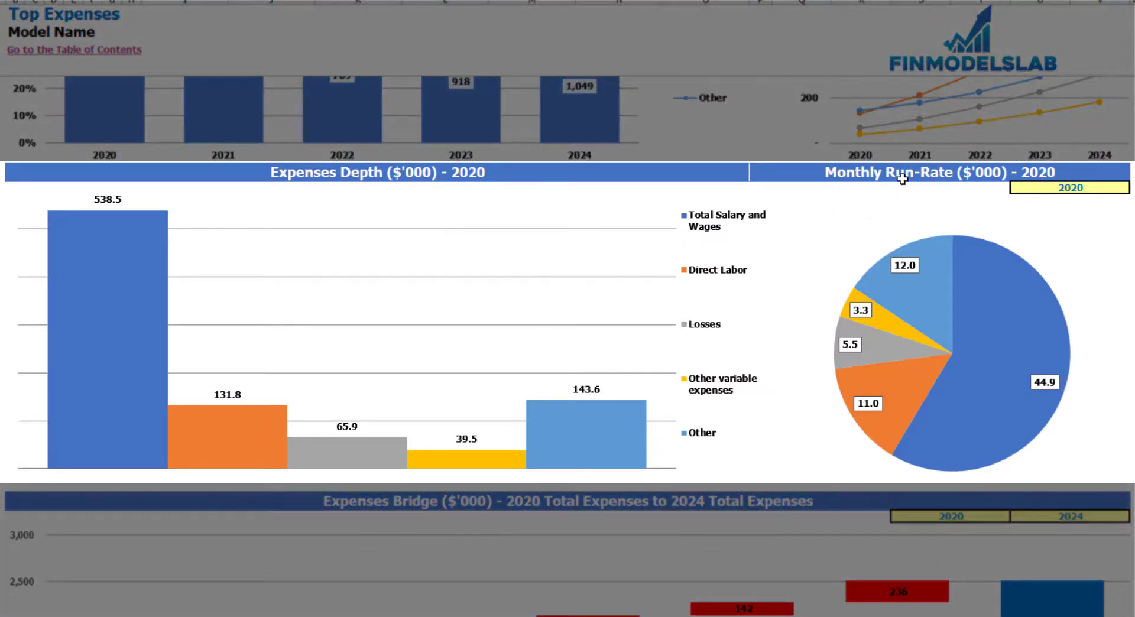
pyautogui.click(1125, 187)
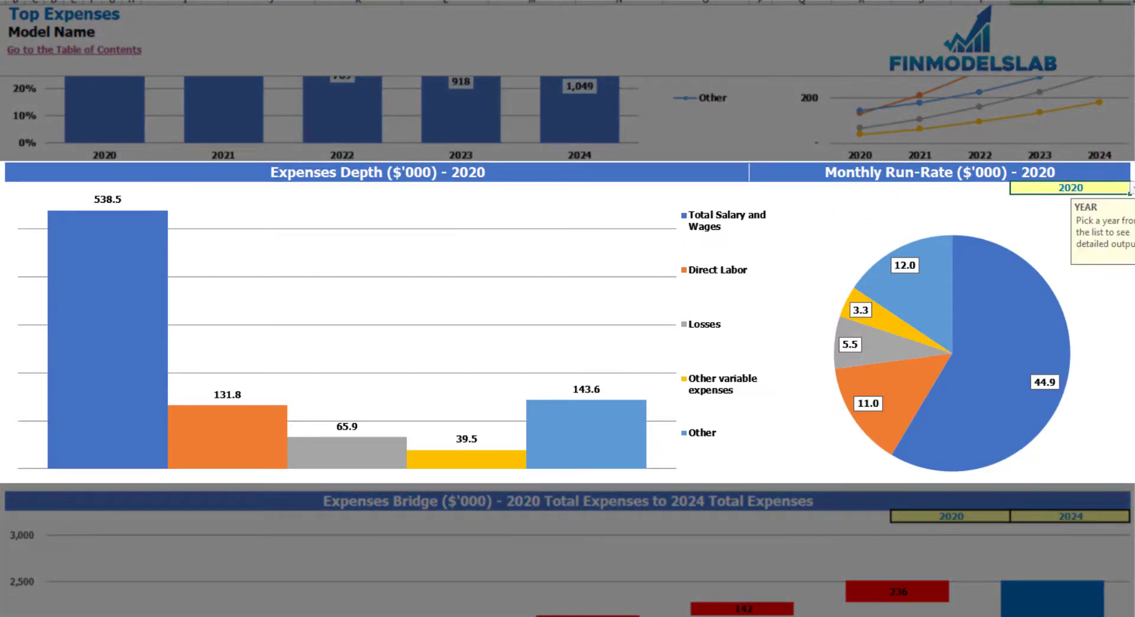
pyautogui.click(1131, 188)
pyautogui.click(1029, 214)
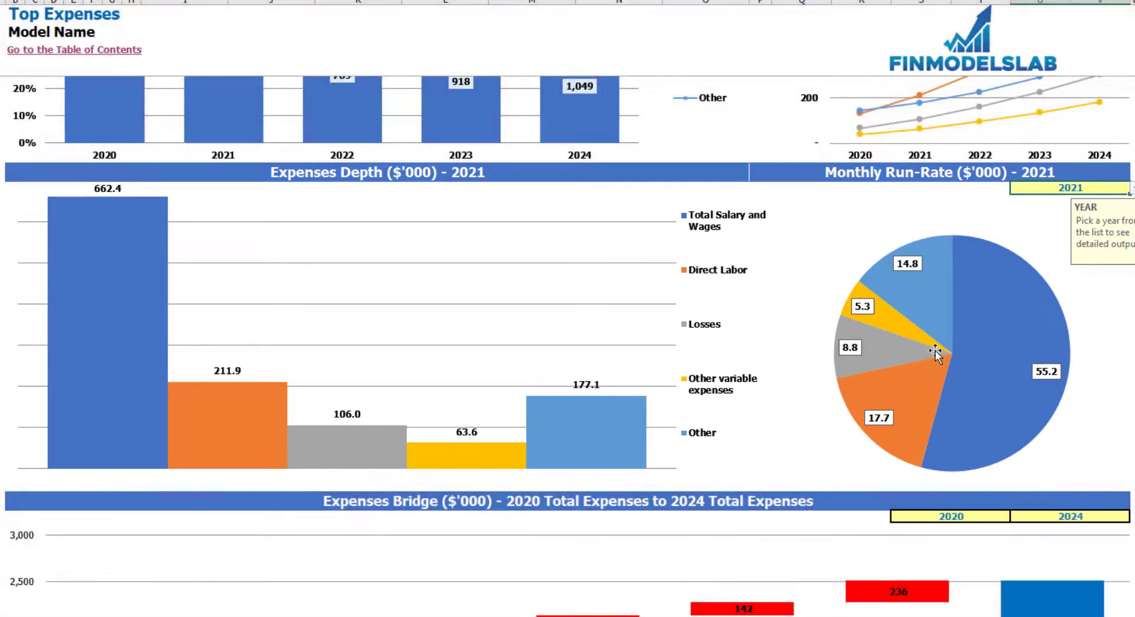
# Examine the Expenses Bridge chart and its first-year and last-year selectors
pyautogui.moveTo(935, 353)
pyautogui.scroll(-5, 934, 353)
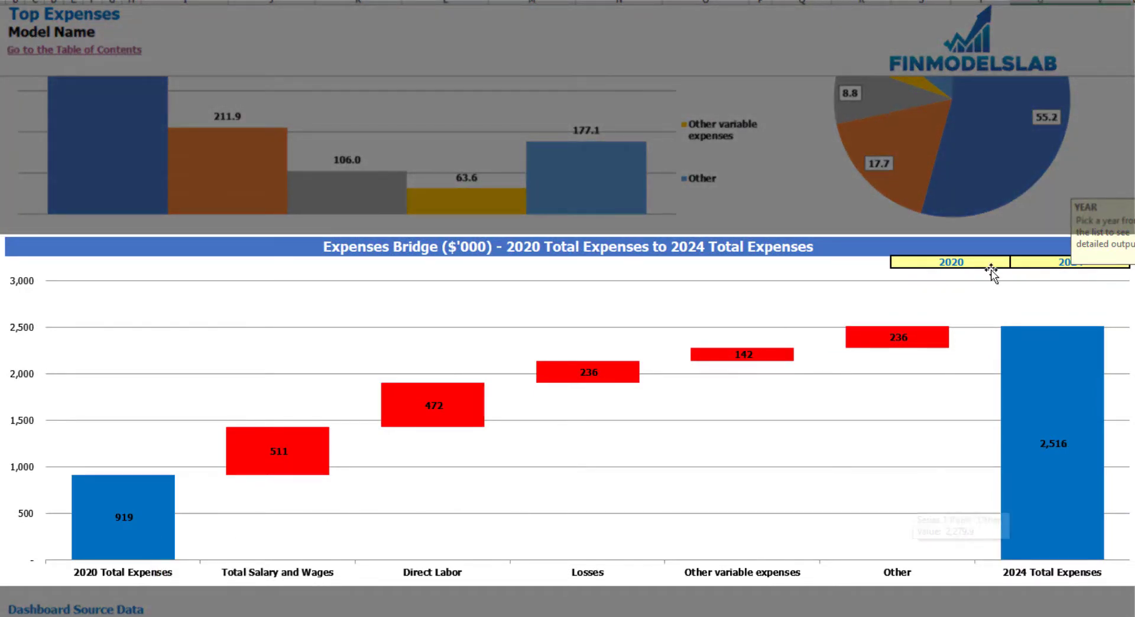
pyautogui.click(998, 262)
pyautogui.click(1086, 258)
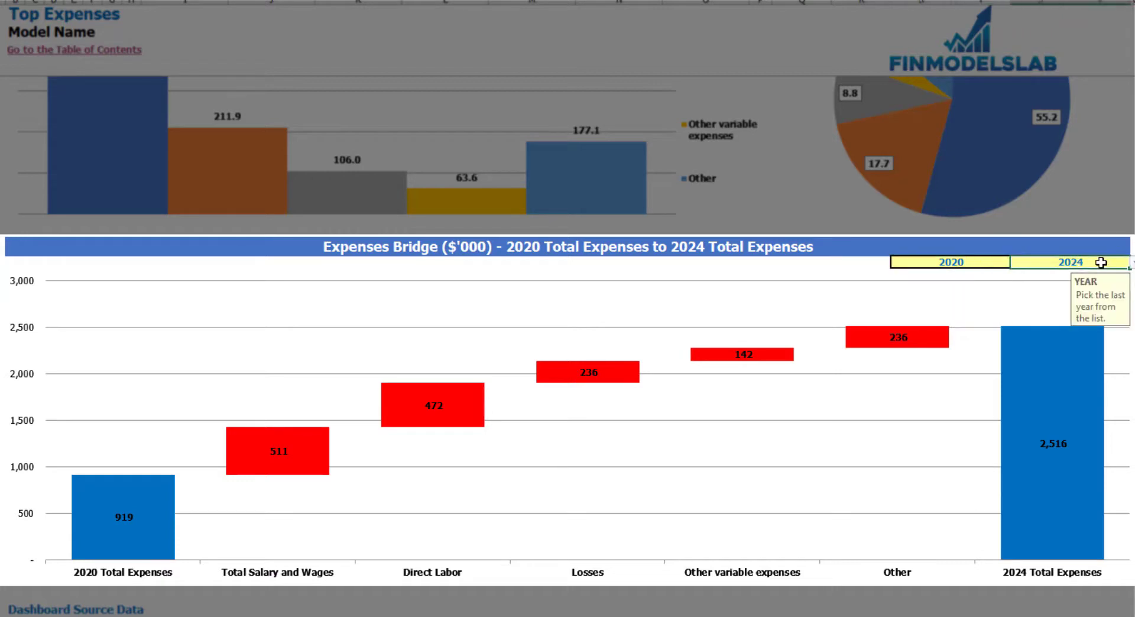
# Check the year choices offered for the first and last year of the Expenses Bridge chart
pyautogui.click(996, 259)
pyautogui.click(1016, 262)
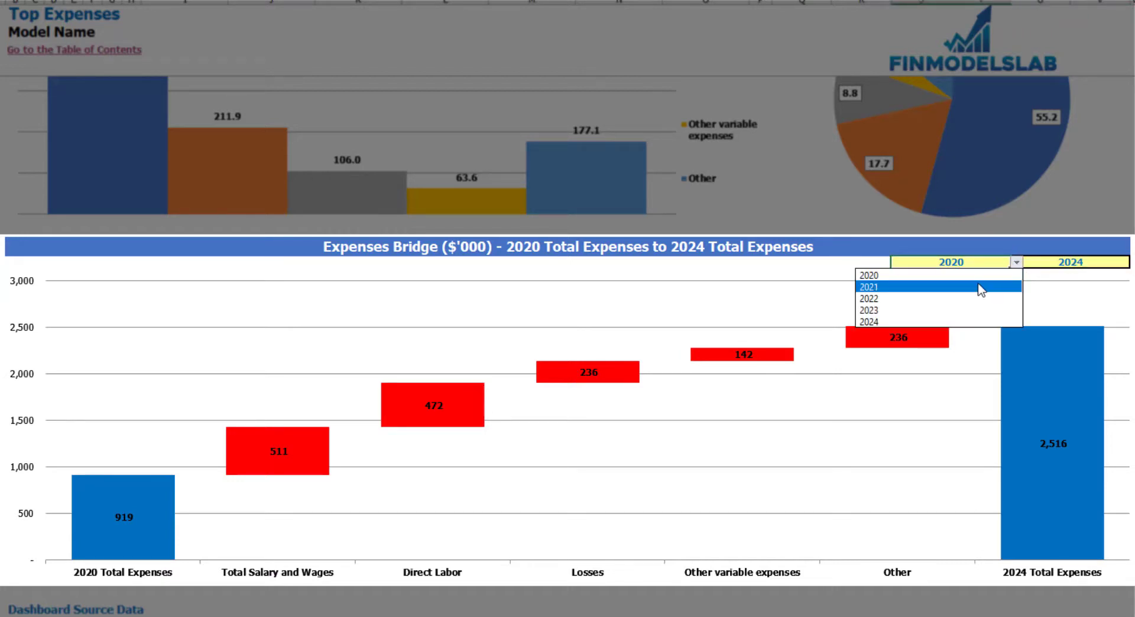
pyautogui.press('Escape')
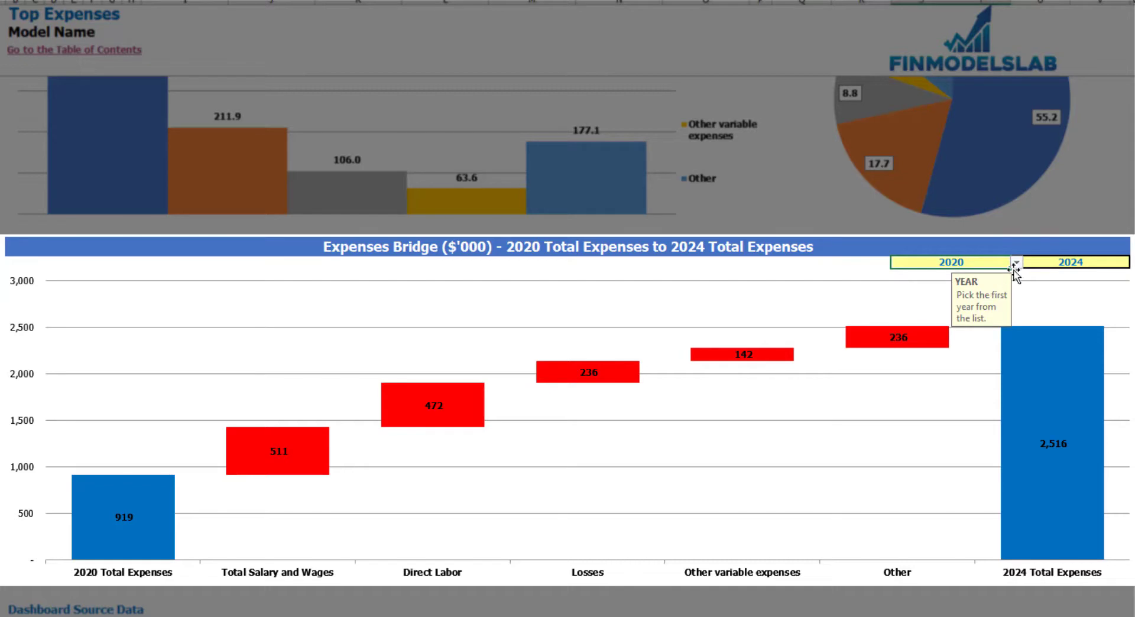
pyautogui.click(1113, 261)
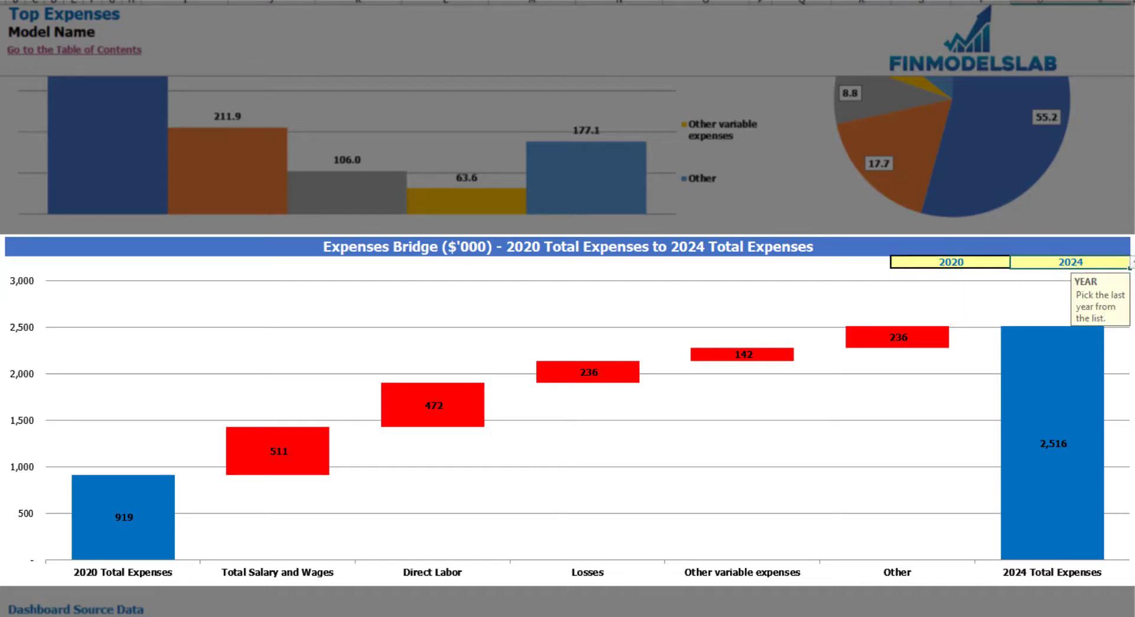
pyautogui.click(1133, 263)
pyautogui.click(1133, 263)
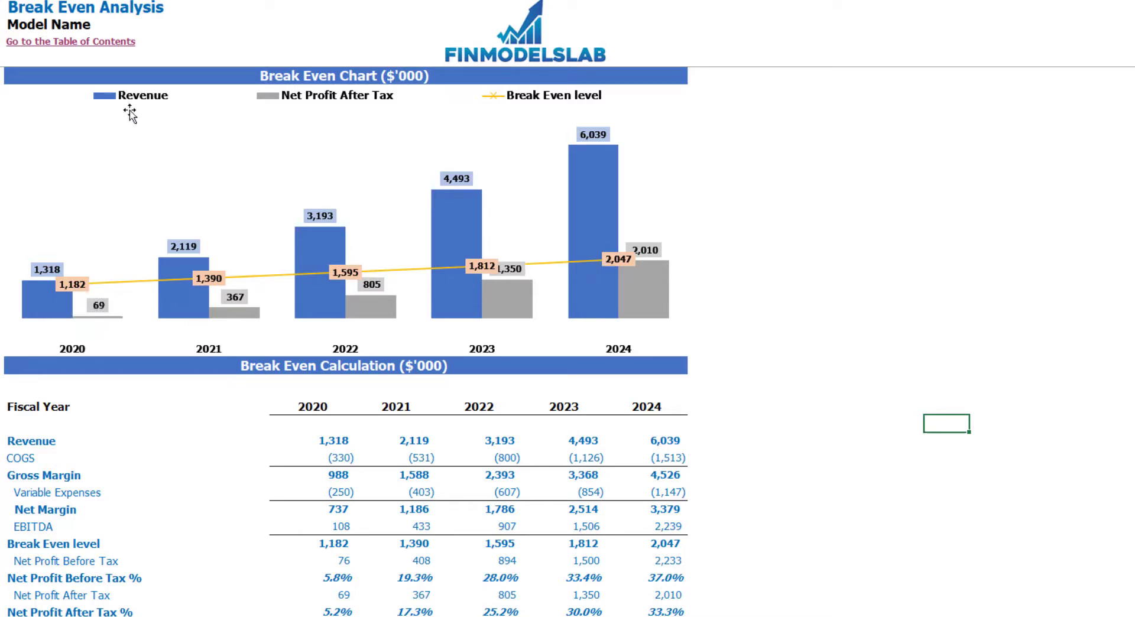
# Review the break-even chart, and the loan and equity costs, resource shares and WACC on the Valuation sheet
pyautogui.moveTo(198, 246)
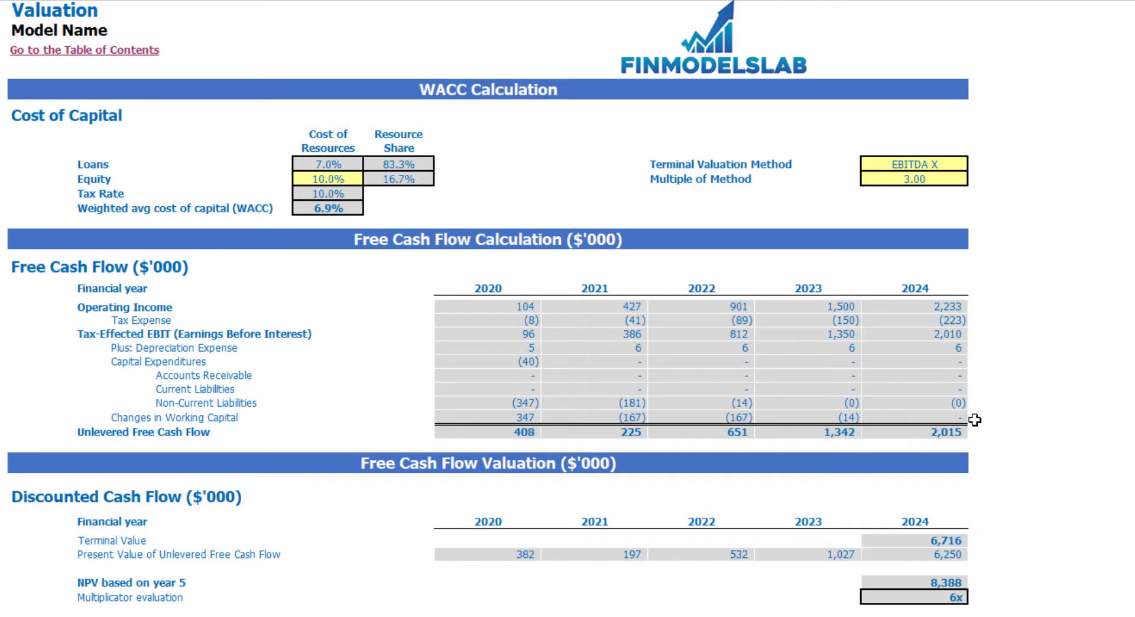
pyautogui.click(320, 179)
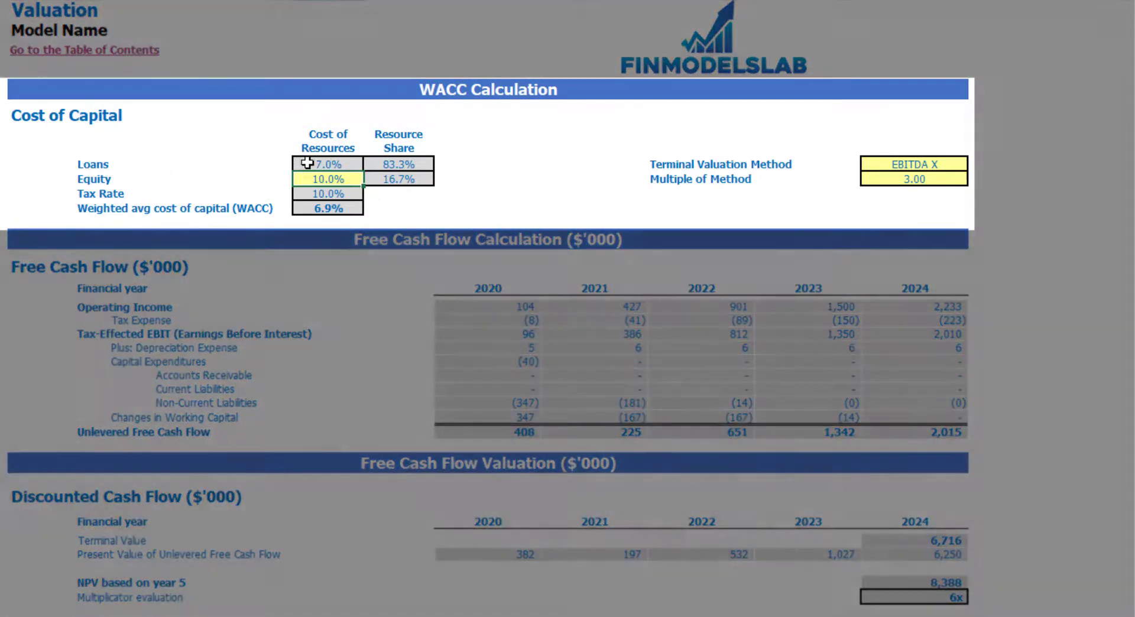
pyautogui.click(308, 163)
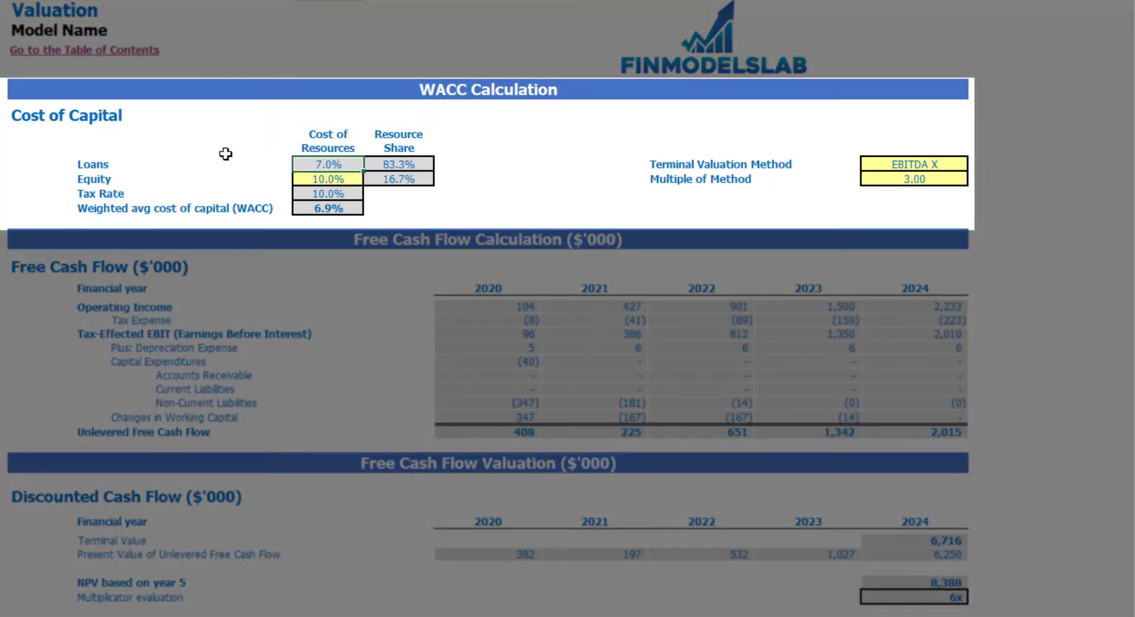
pyautogui.moveTo(397, 167); pyautogui.dragTo(399, 179)
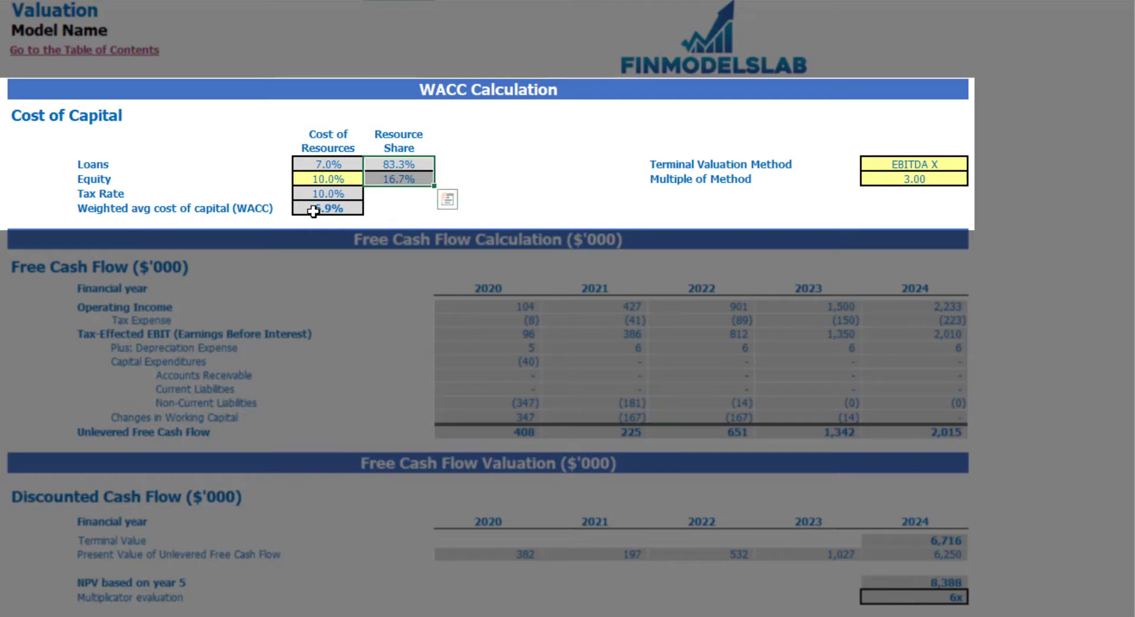
pyautogui.click(335, 209)
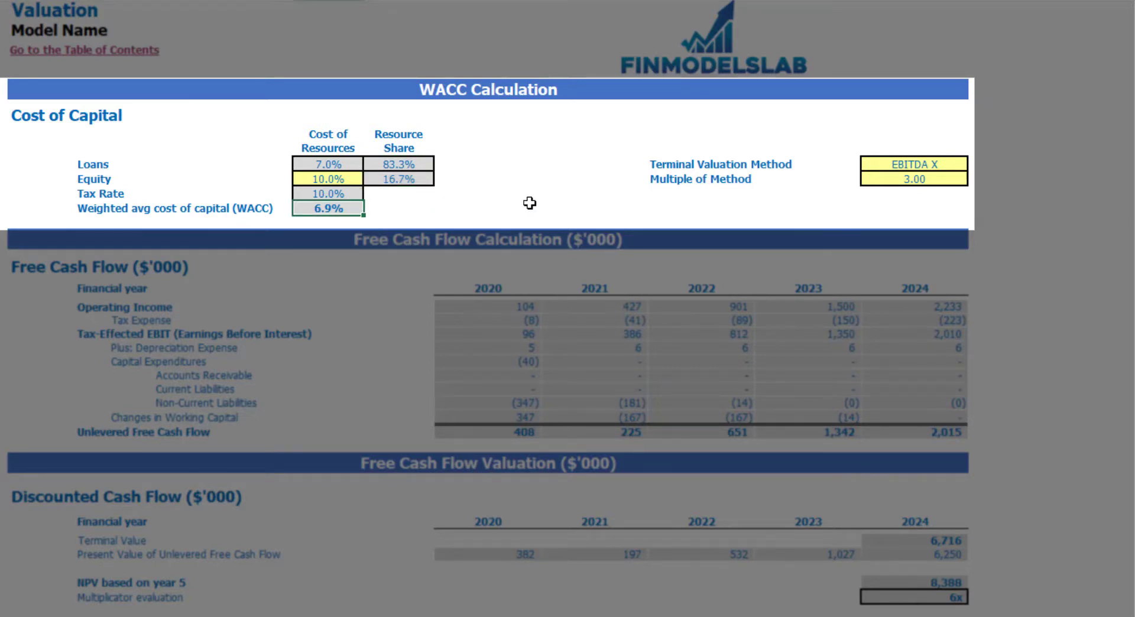
# Set the Terminal Valuation Method to Revenue X and check the multiple of the method
pyautogui.click(930, 166)
pyautogui.click(975, 166)
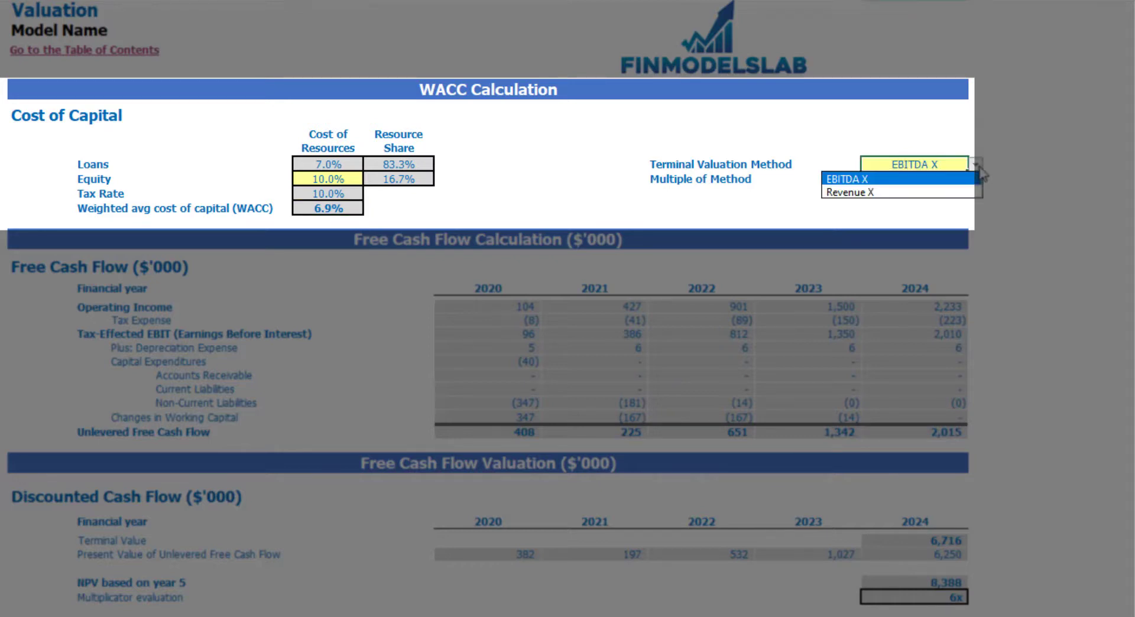
pyautogui.click(959, 189)
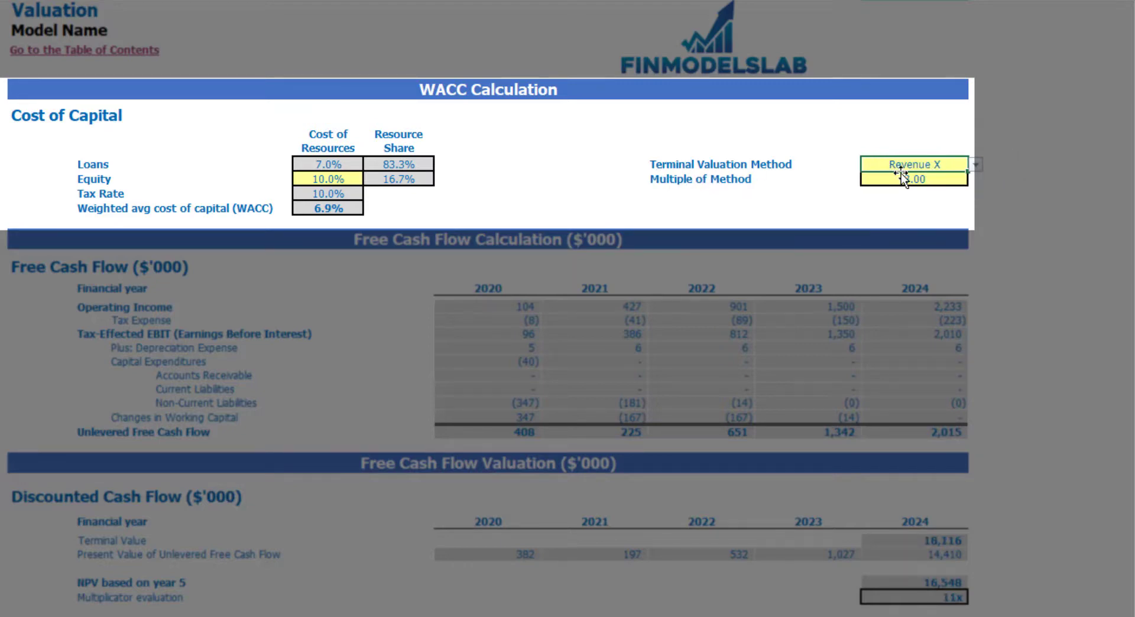
pyautogui.click(931, 181)
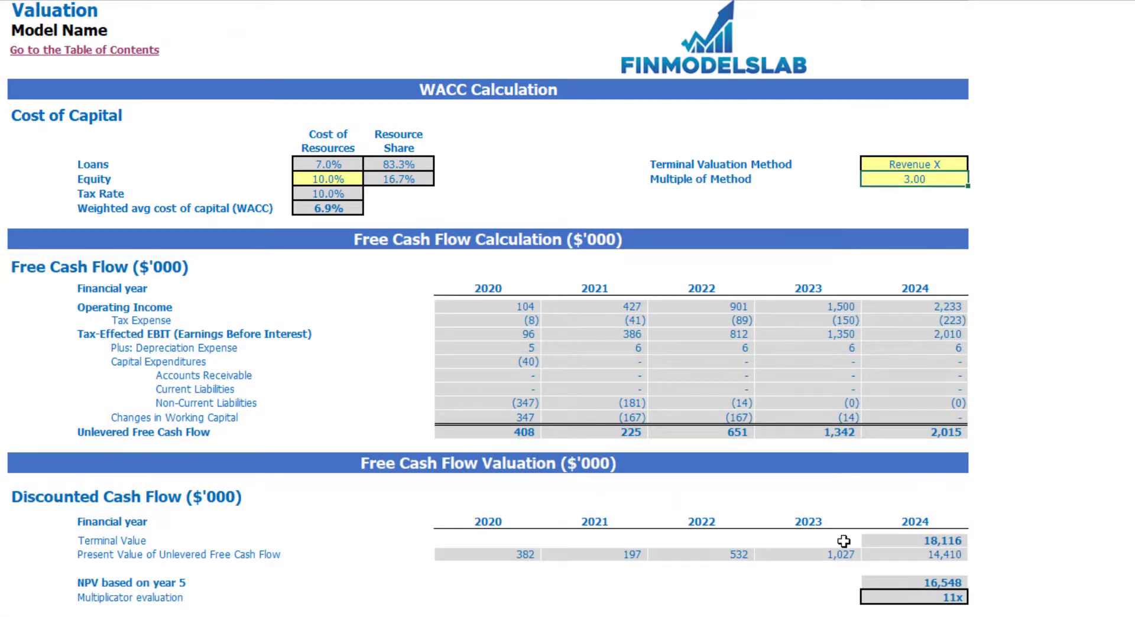
# Review the terminal value, the yearly unlevered free cash flow and the multiplicator evaluation on the Valuation sheet
pyautogui.click(895, 543)
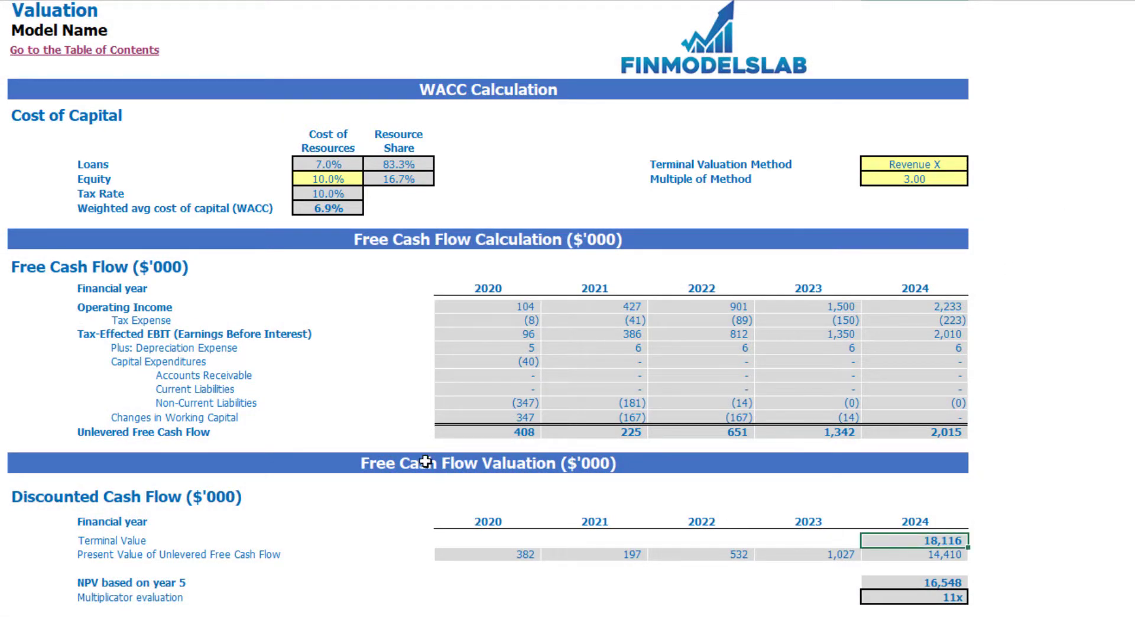
pyautogui.moveTo(470, 432); pyautogui.dragTo(911, 434)
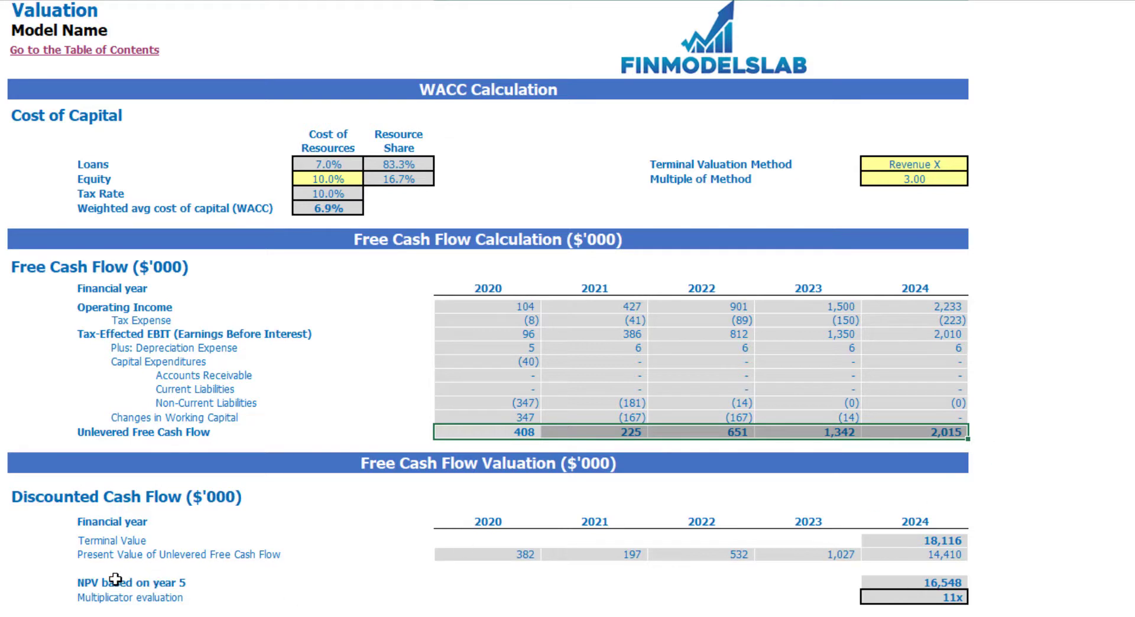
pyautogui.click(943, 594)
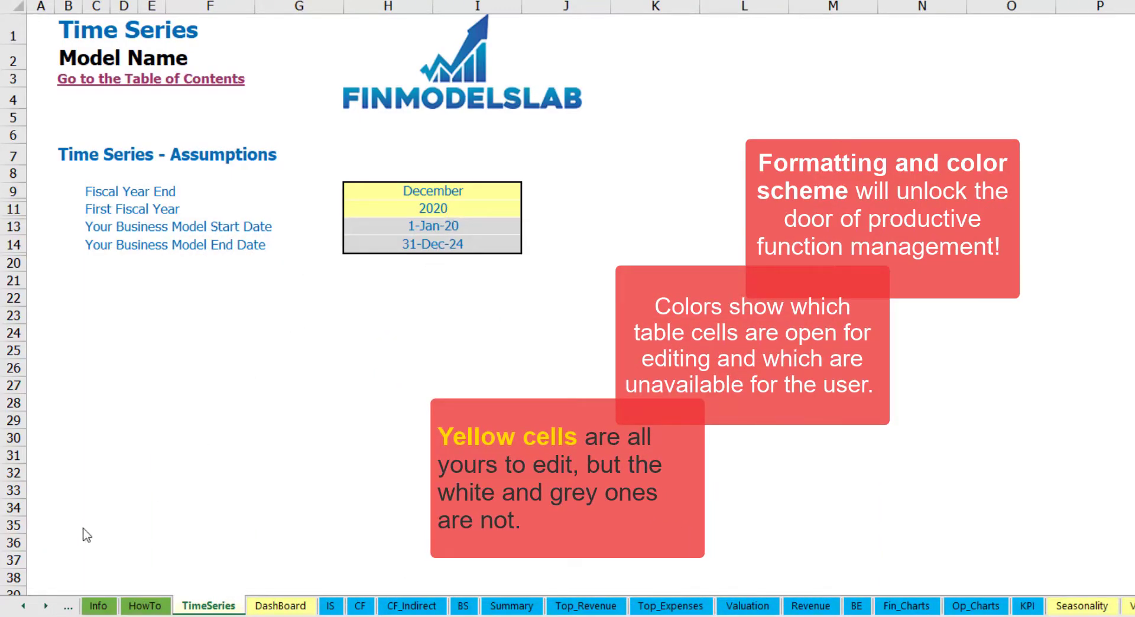
# Look through the workbook's color-coded sheets, from the reports to the calculation sheets and back to the instruction sheets
pyautogui.click(45, 606)
pyautogui.click(46, 606)
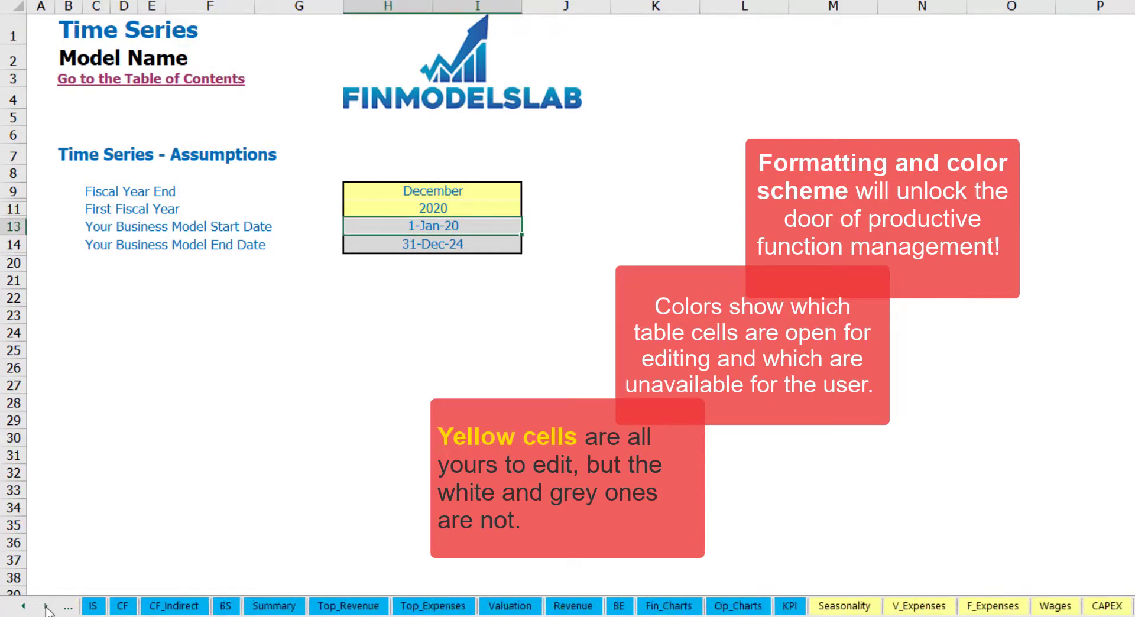
pyautogui.click(45, 606)
pyautogui.click(45, 606)
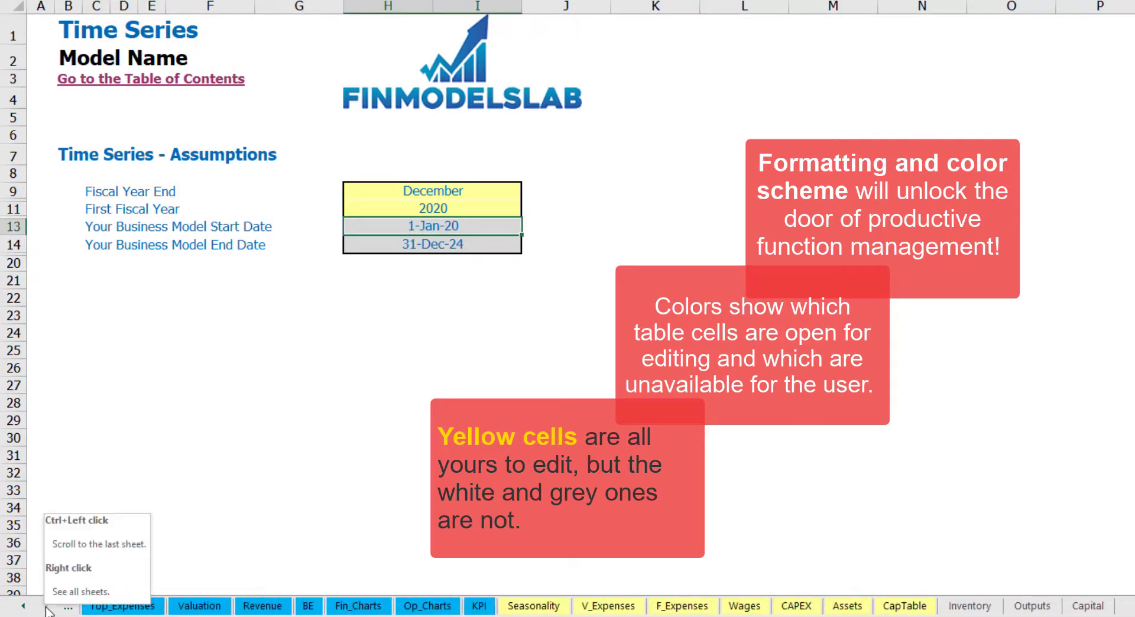
pyautogui.click(27, 612)
pyautogui.click(27, 613)
pyautogui.click(27, 613)
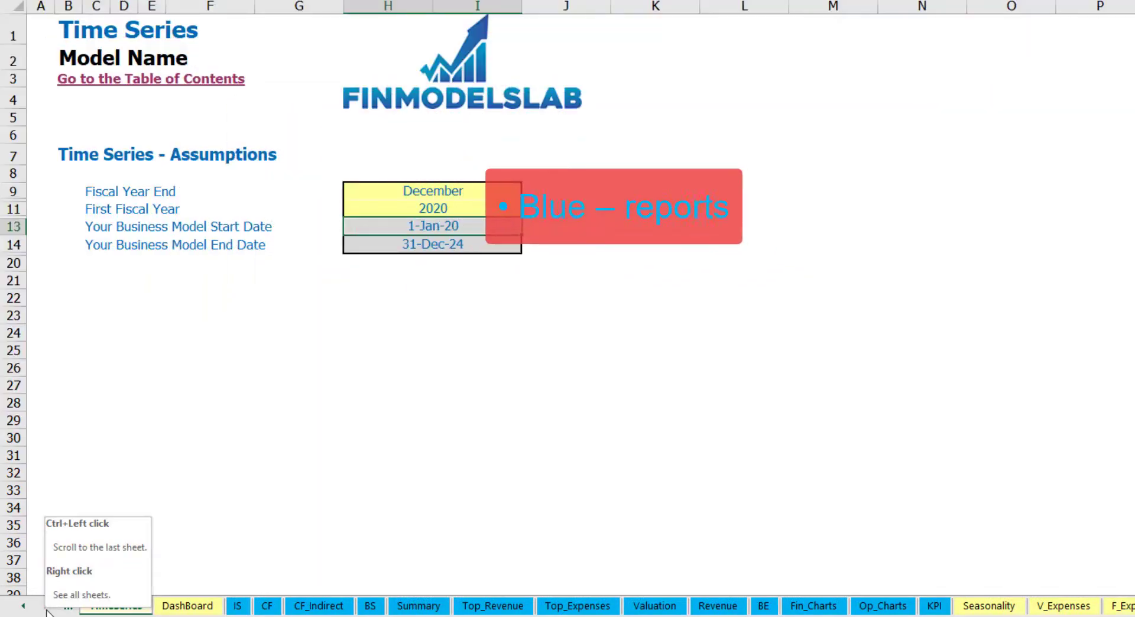
pyautogui.click(46, 612)
pyautogui.click(44, 611)
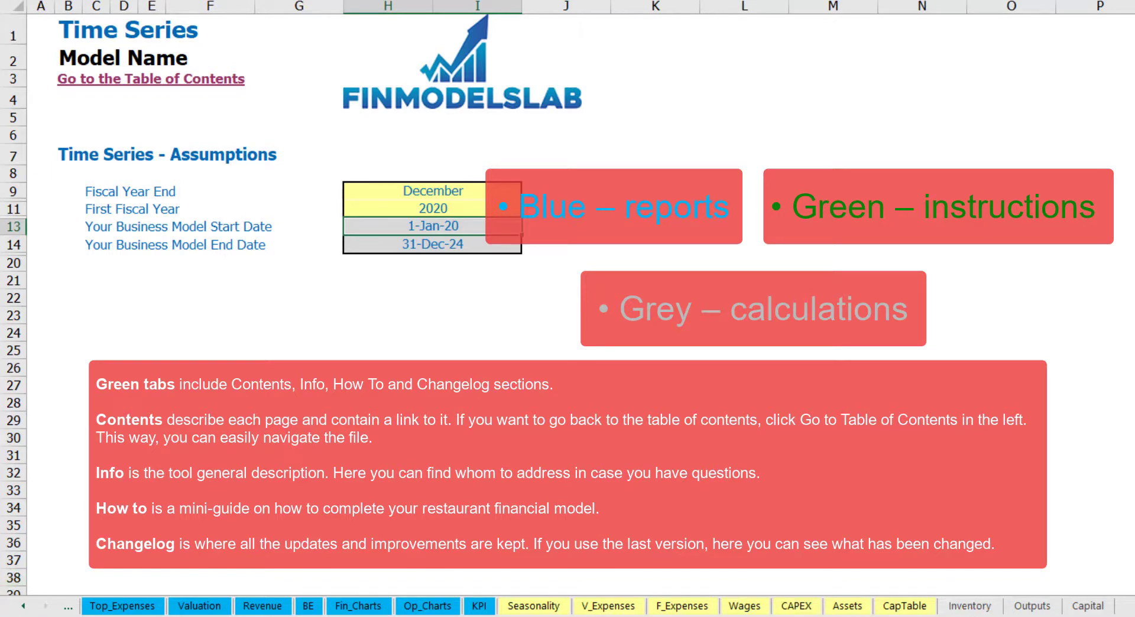
pyautogui.click(23, 607)
pyautogui.click(23, 606)
pyautogui.click(23, 607)
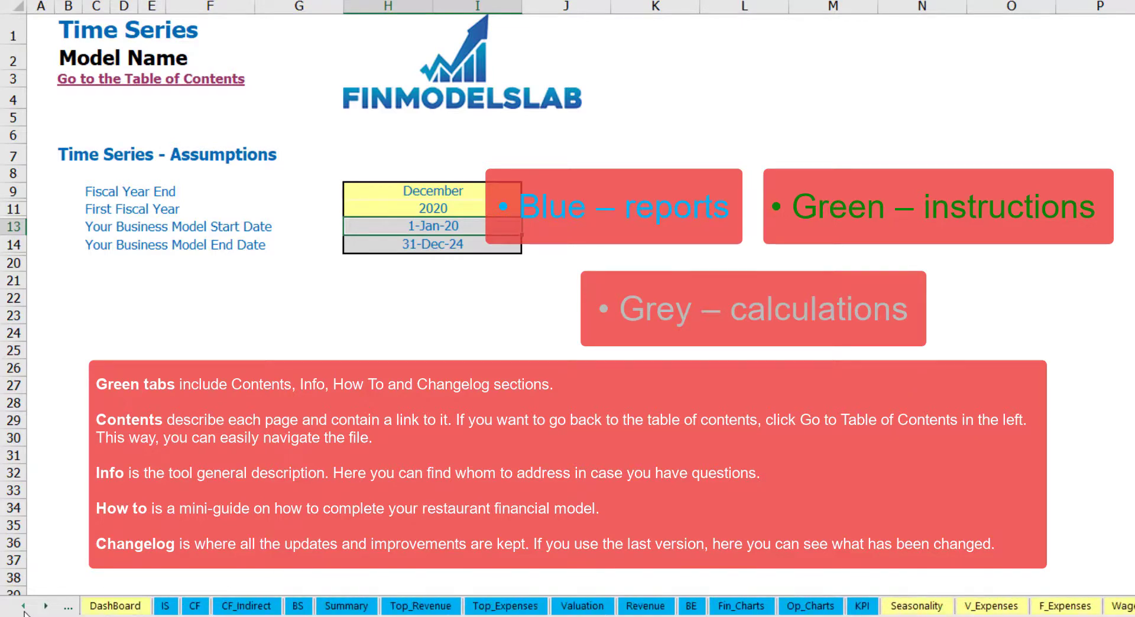
pyautogui.click(23, 606)
pyautogui.click(23, 607)
pyautogui.click(24, 607)
pyautogui.click(23, 607)
pyautogui.click(23, 606)
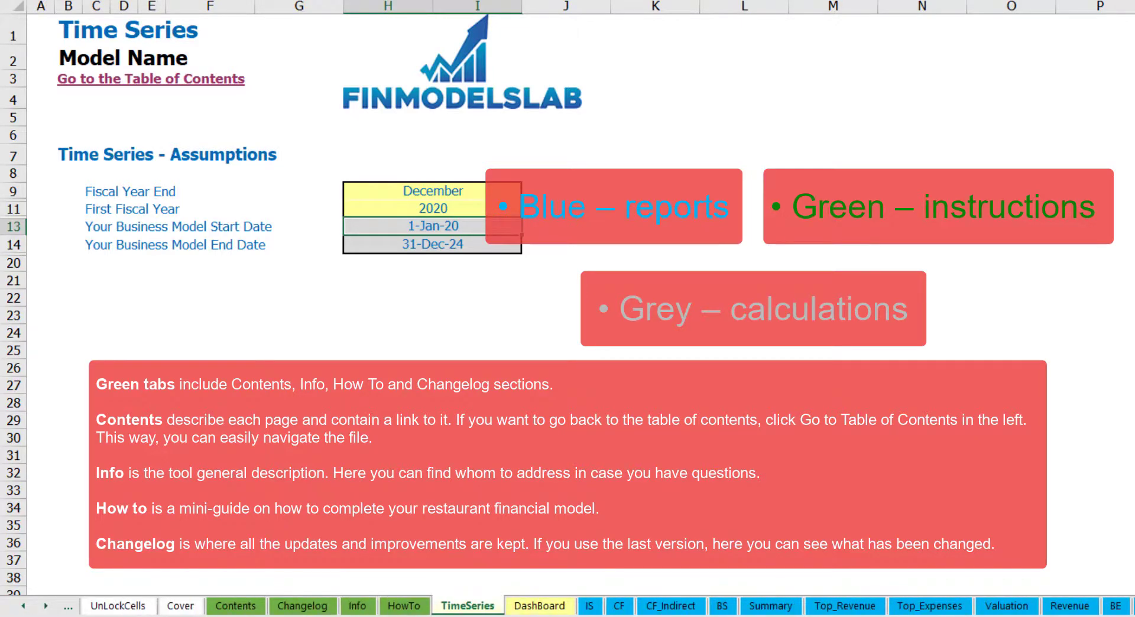
# Open the Contents sheet, follow its Financial Statements Summary link and return to the table of contents
pyautogui.click(237, 605)
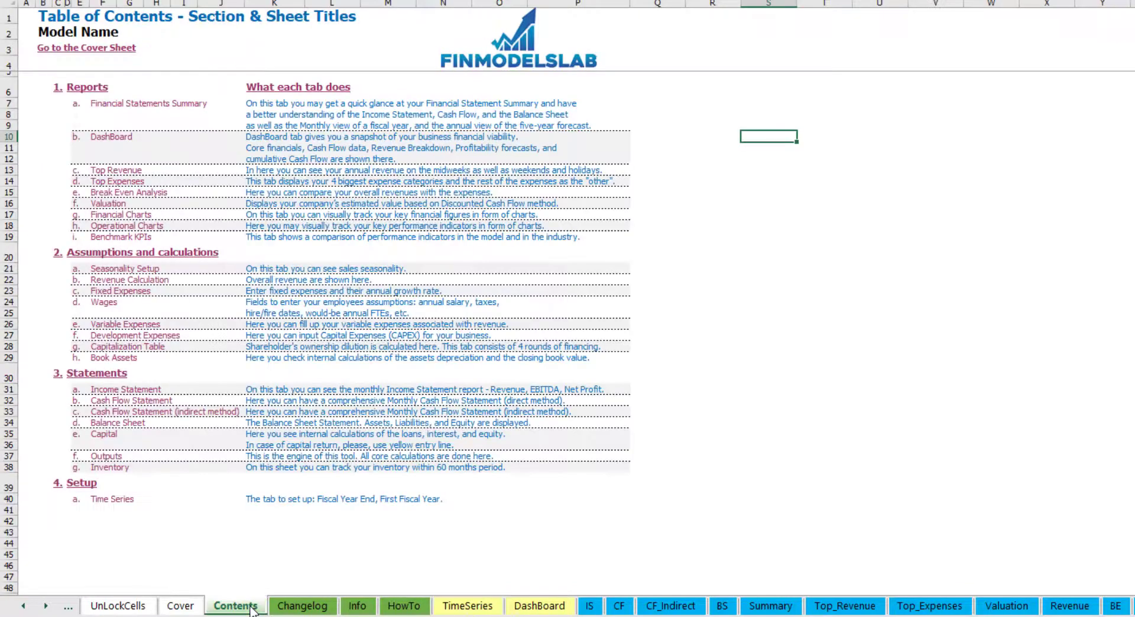
pyautogui.click(139, 107)
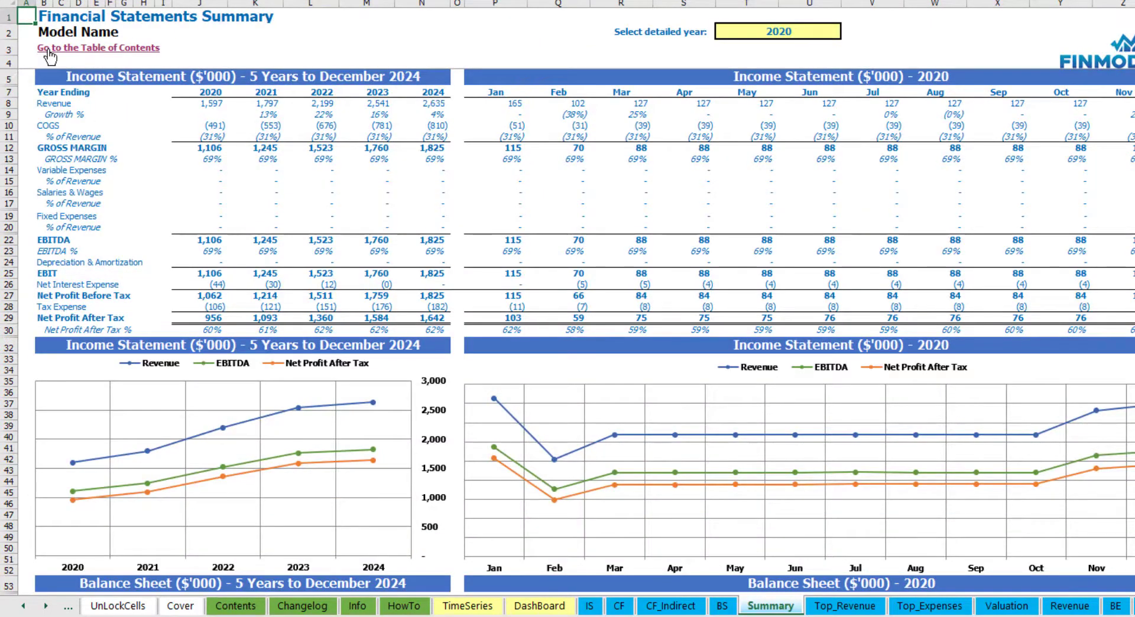
pyautogui.click(48, 50)
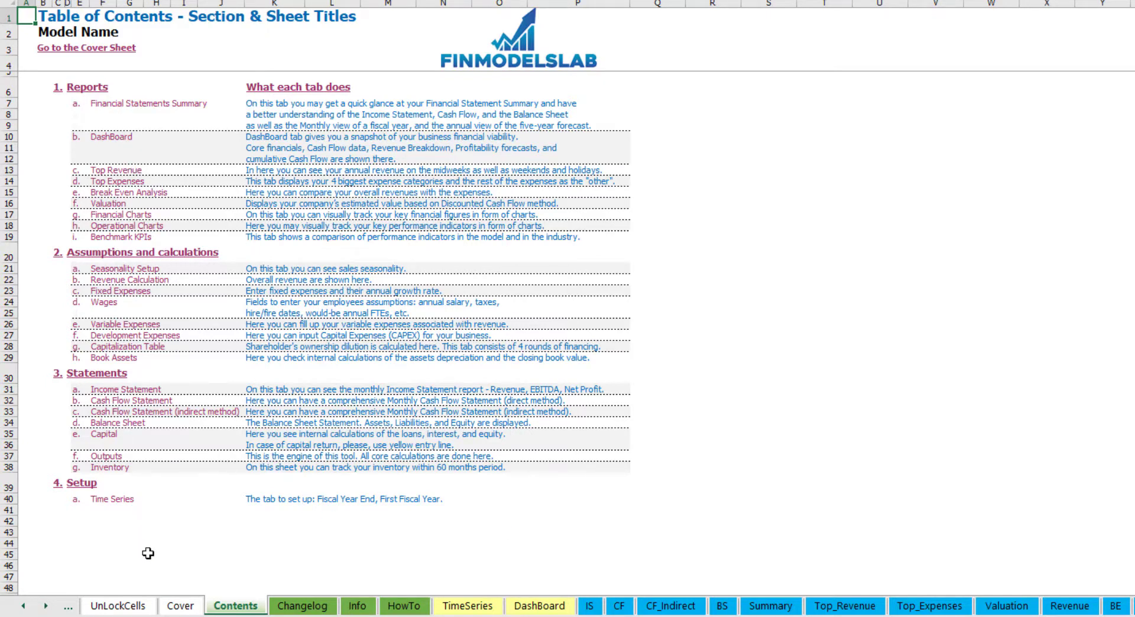
# Read through the HowTo guide's instructions for each sheet and follow its Book Assets link
pyautogui.click(404, 606)
pyautogui.scroll(20, 160, 243)
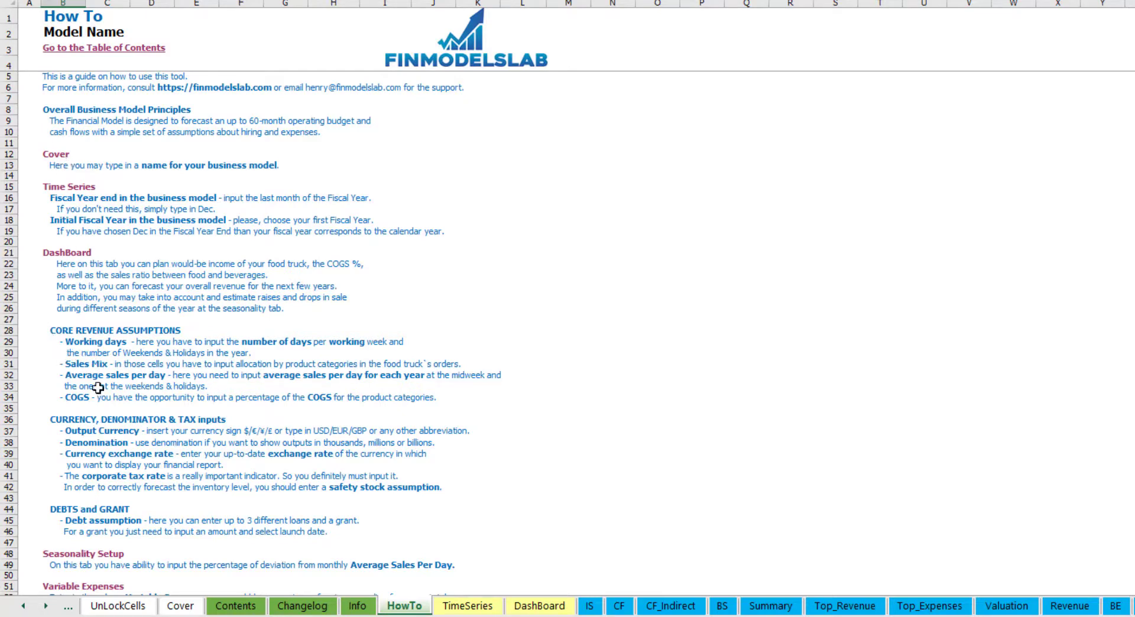
pyautogui.scroll(-3, 80, 343)
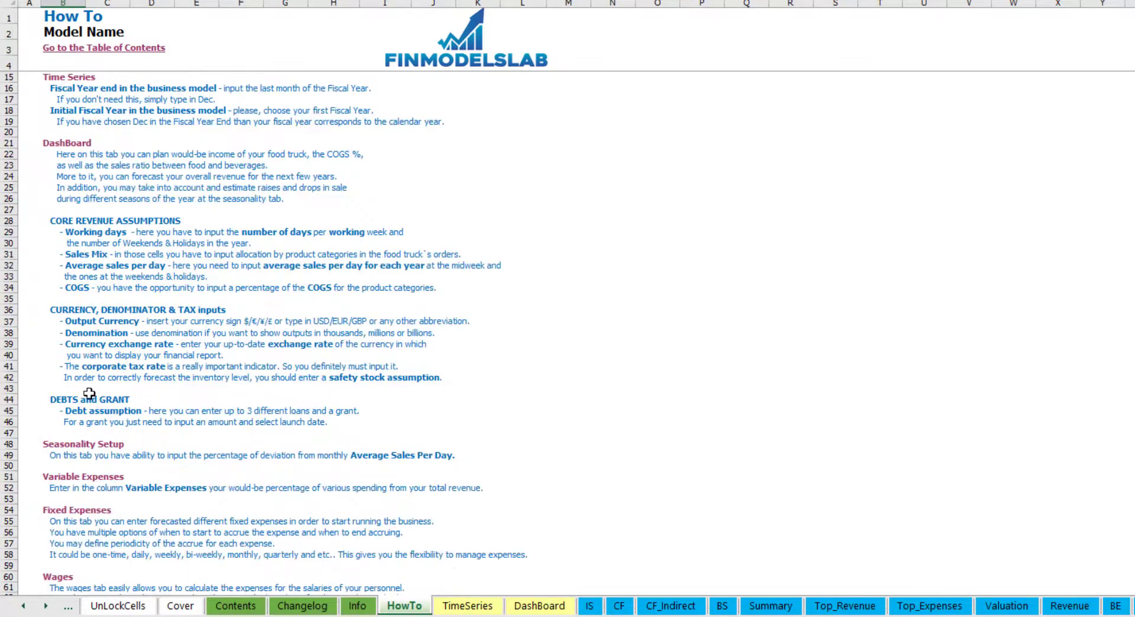
pyautogui.scroll(-3, 89, 393)
pyautogui.scroll(-7, 75, 438)
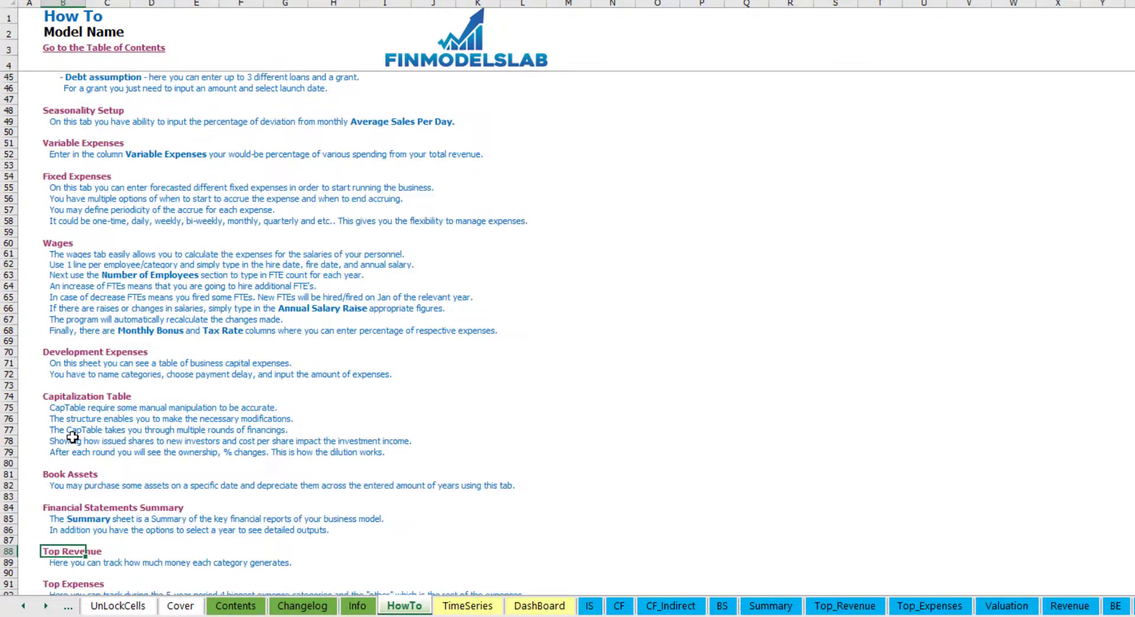
pyautogui.scroll(13, 90, 419)
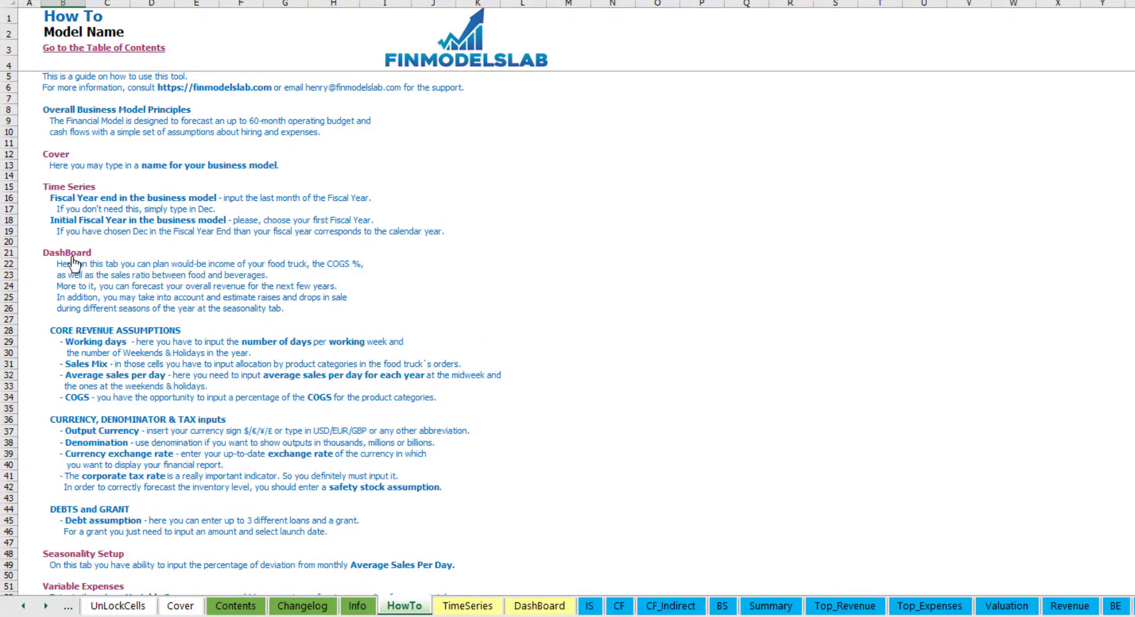
pyautogui.scroll(-3, 68, 310)
pyautogui.scroll(-7, 68, 310)
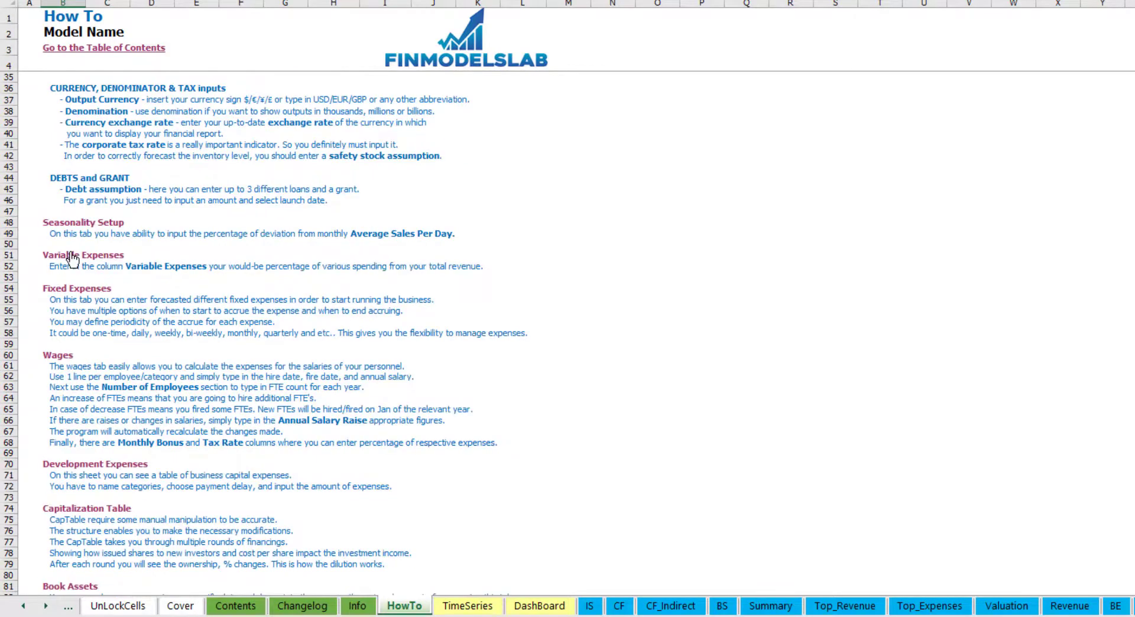
pyautogui.scroll(-3, 62, 272)
pyautogui.click(56, 478)
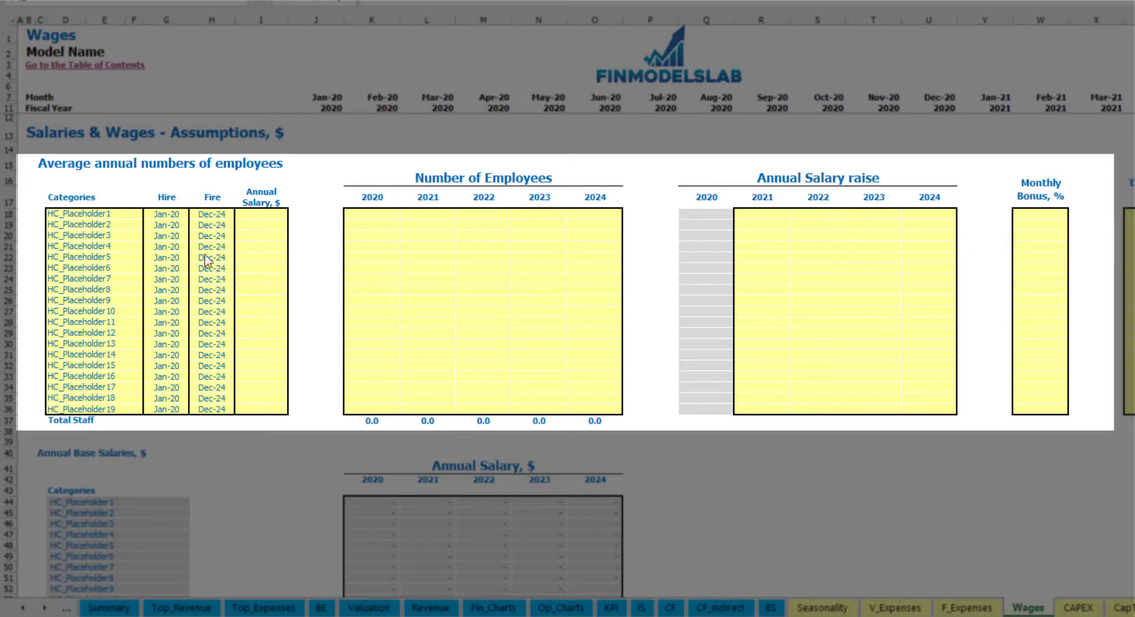
# Name the first staff category CFO on the Wages sheet and set its hire date to Mar-20
pyautogui.click(125, 214)
pyautogui.write('CFO')
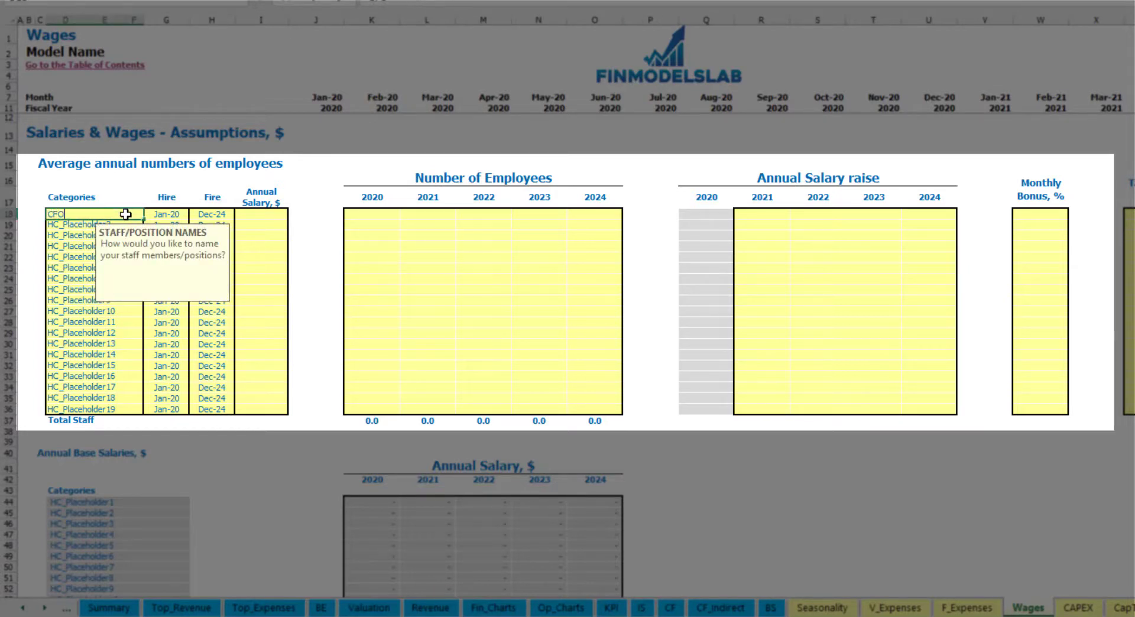
pyautogui.press('Return')
pyautogui.click(172, 215)
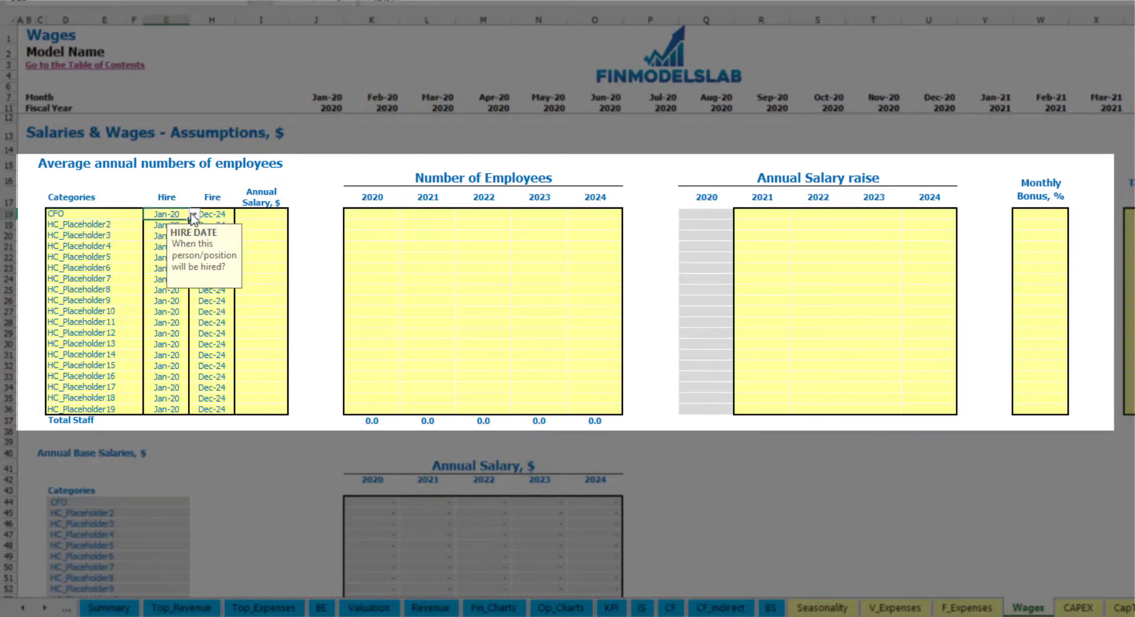
pyautogui.click(194, 214)
pyautogui.click(174, 244)
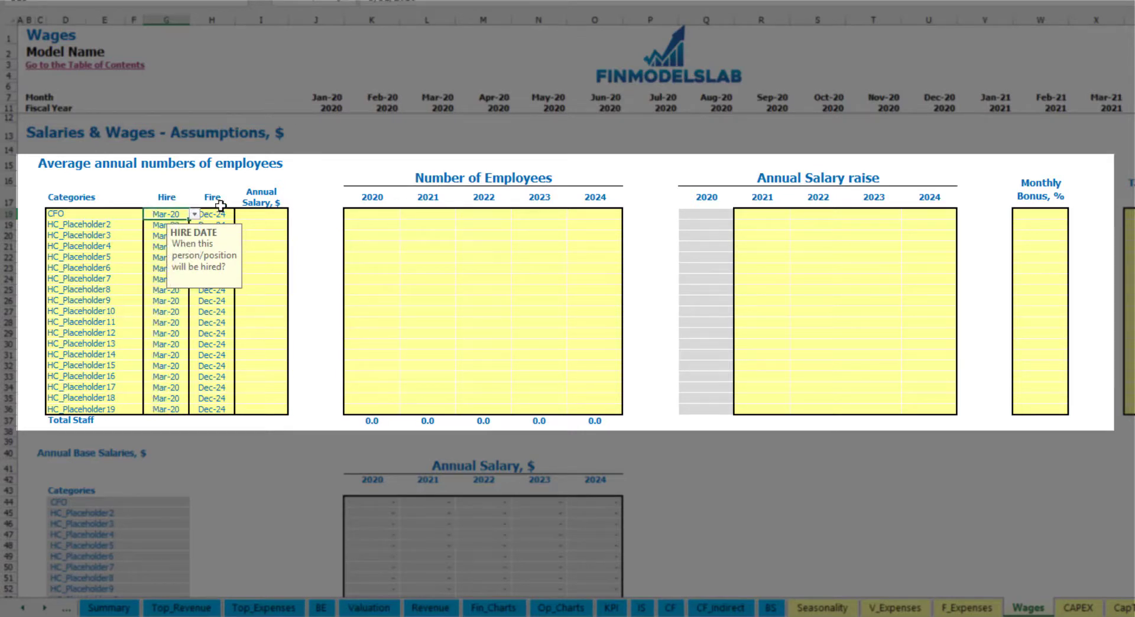
# Set the CFO's annual salary to 50,000 and the number of employees to 1 for every year from 2020 to 2024
pyautogui.press('Right')
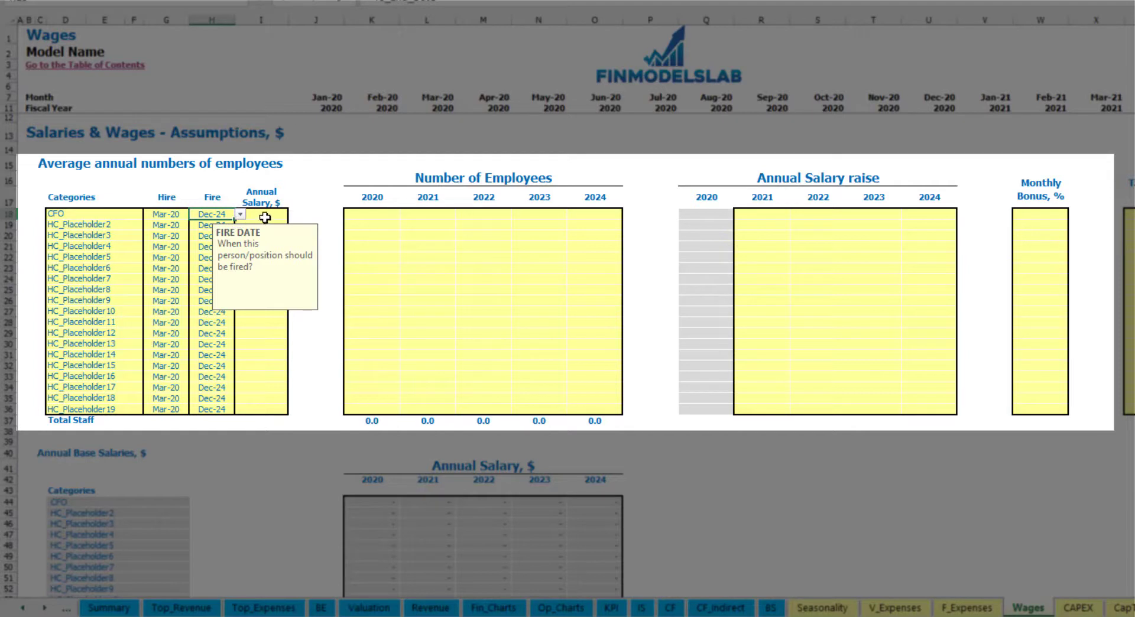
pyautogui.click(266, 216)
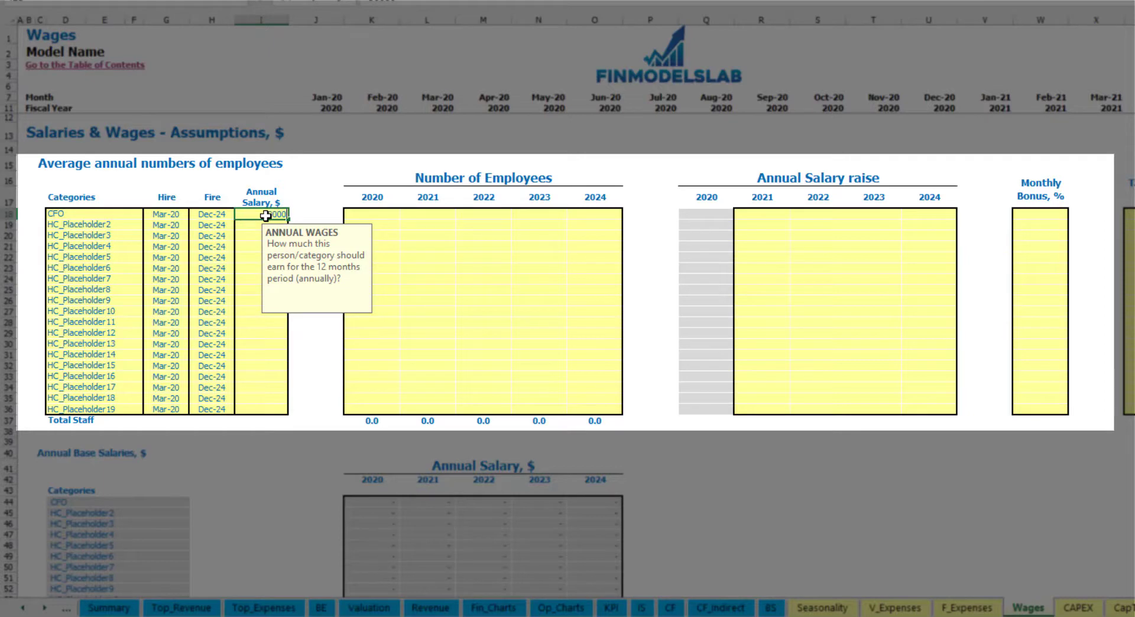
pyautogui.click(387, 218)
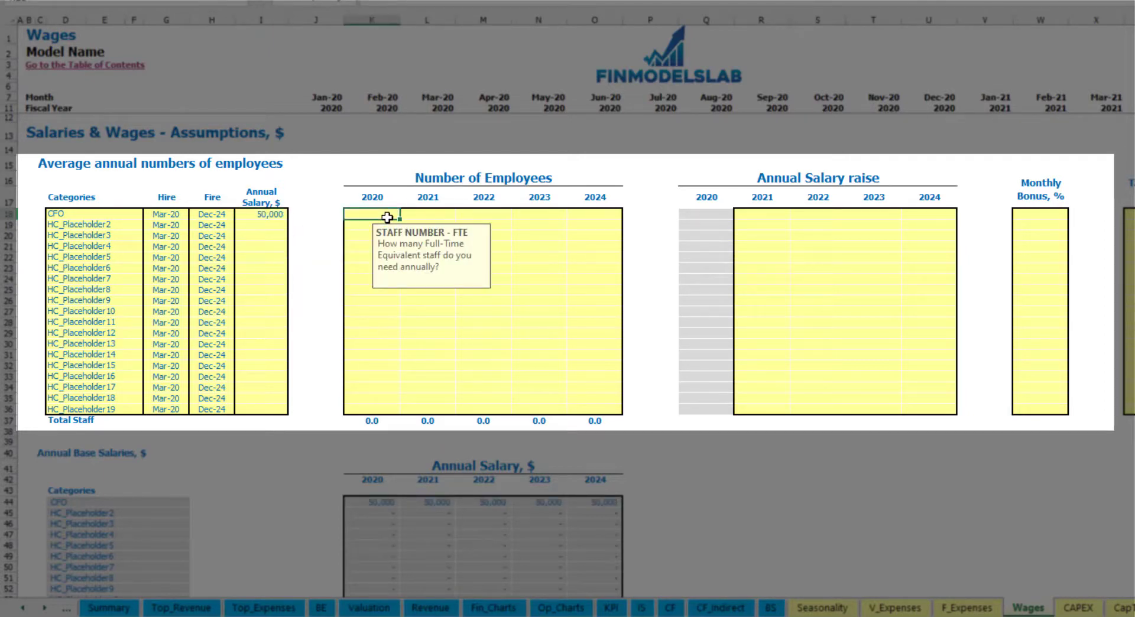
pyautogui.write('1')
pyautogui.press('Tab')
pyautogui.write('1')
pyautogui.press('Tab')
pyautogui.write('1')
pyautogui.press('Tab')
pyautogui.write('1')
pyautogui.press('Tab')
pyautogui.write('1')
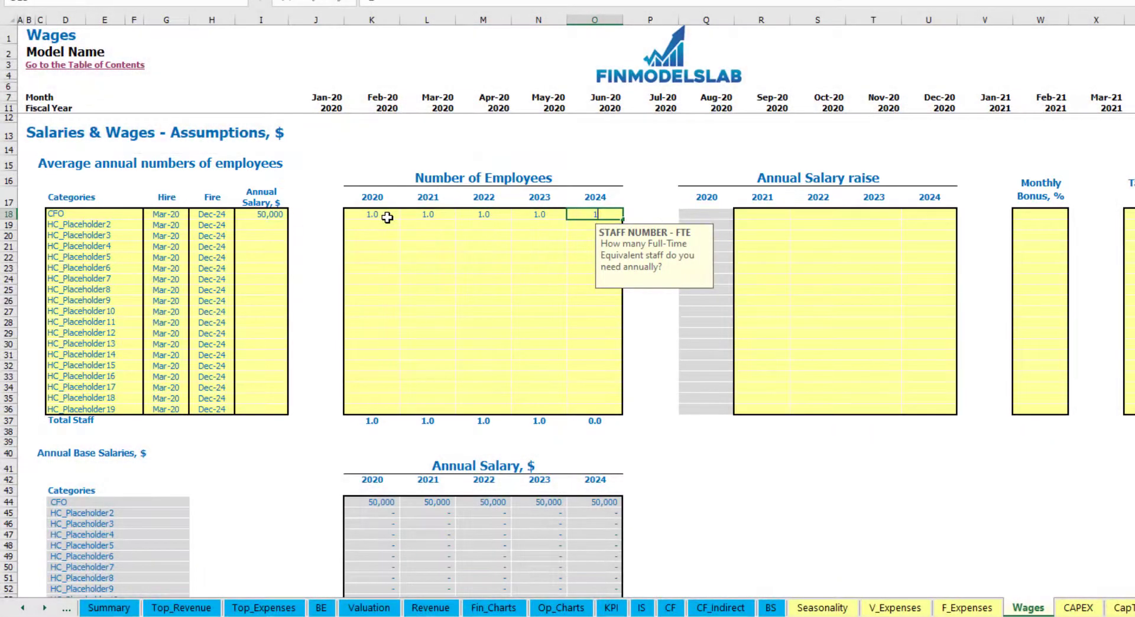
pyautogui.press('Tab')
# Review the CFO's monthly headcount across the months in the Total Staff Numbers section
pyautogui.scroll(-3, 656, 316)
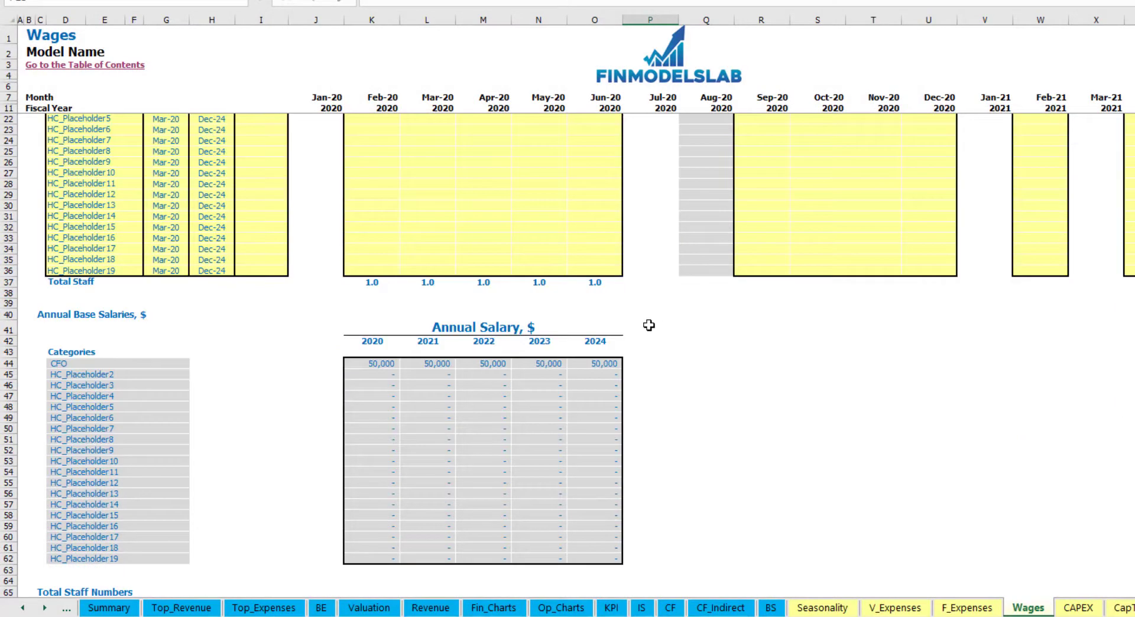
pyautogui.scroll(3, 648, 326)
pyautogui.scroll(-13, 507, 395)
pyautogui.click(445, 291)
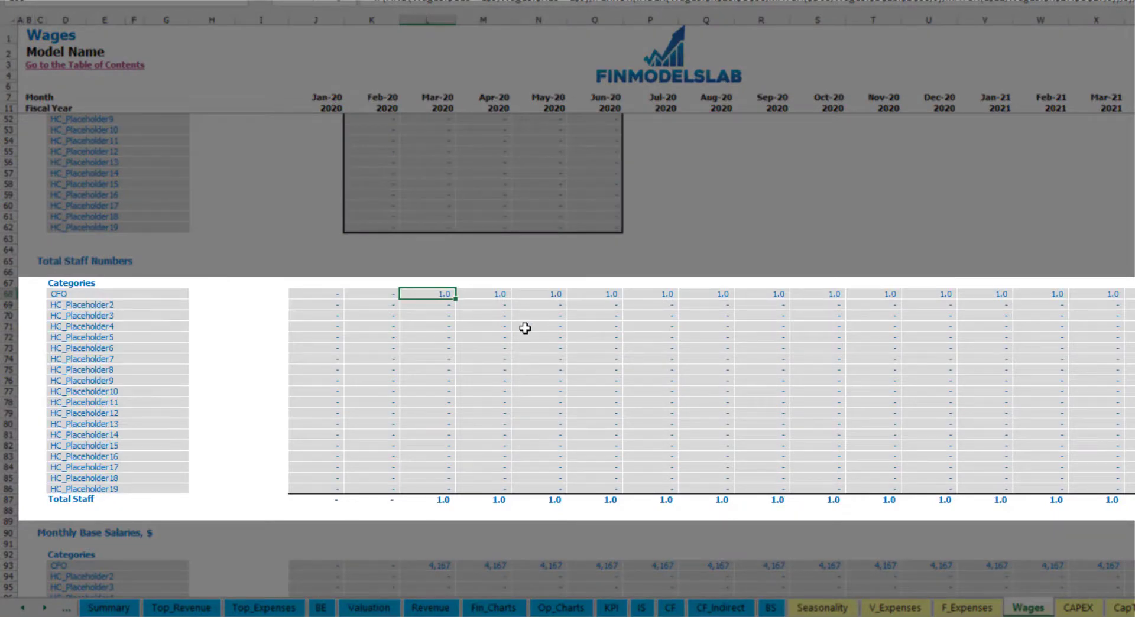
pyautogui.hscroll(10, 525, 328)
pyautogui.hscroll(-10, 525, 328)
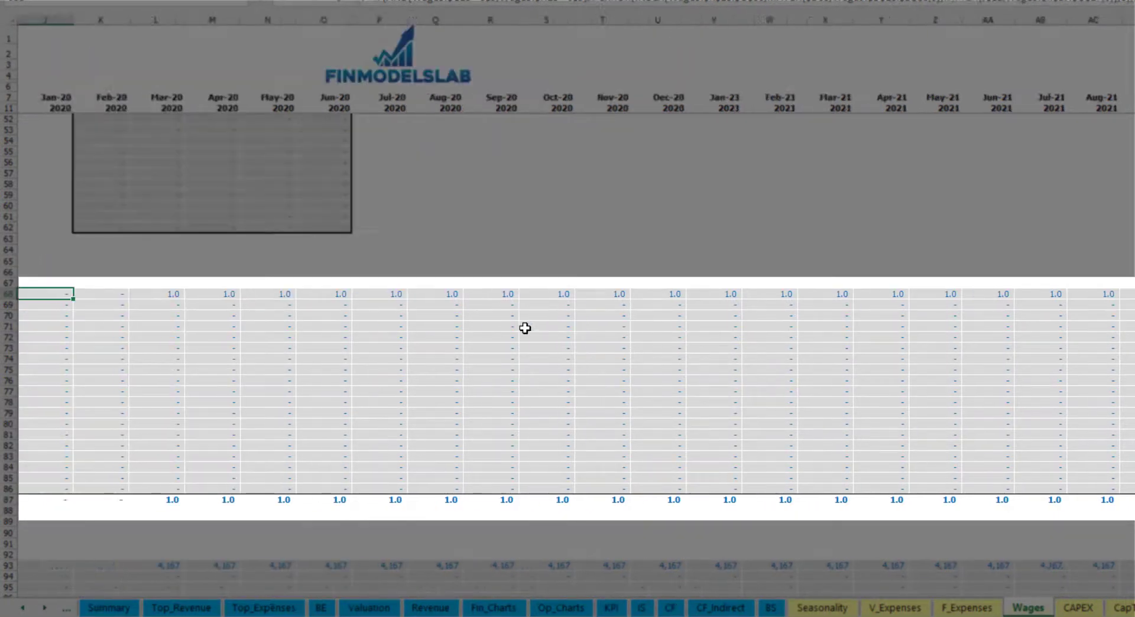
# Set the CFO's annual salary raise to 5% for each year from 2021 to 2024
pyautogui.scroll(13, 481, 405)
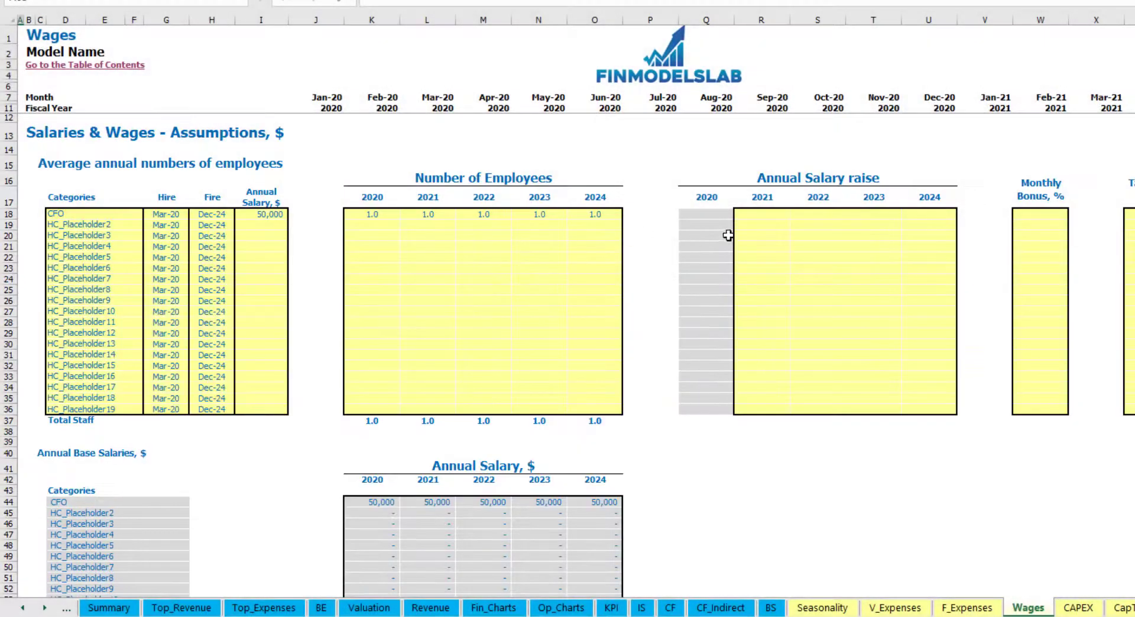
pyautogui.click(767, 216)
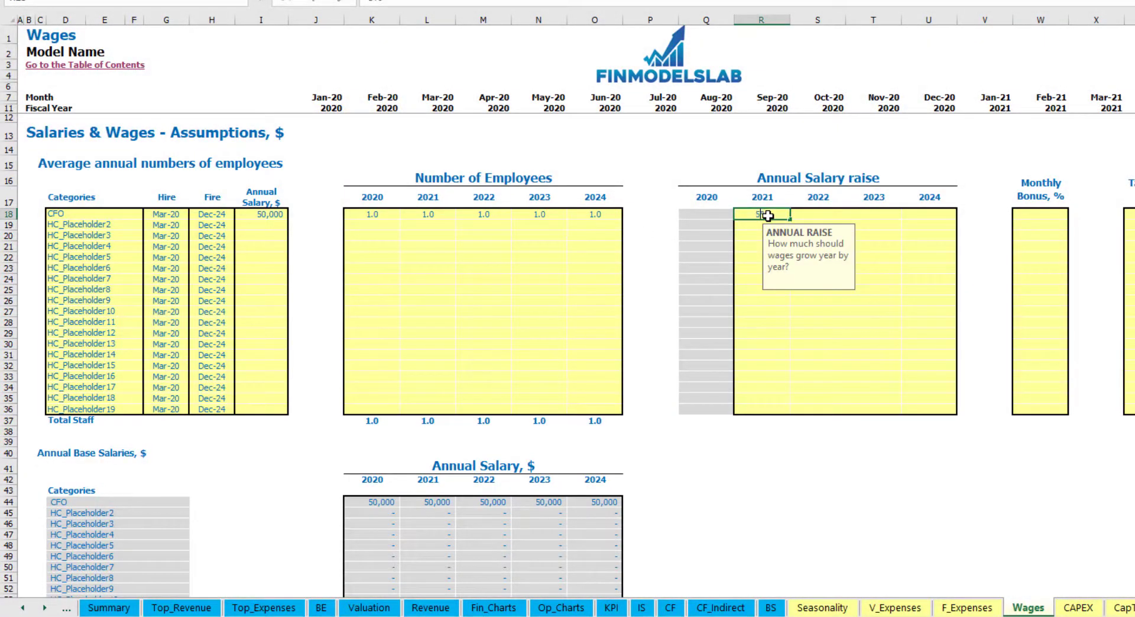
pyautogui.write('5')
pyautogui.press('Return')
pyautogui.press('Up')
pyautogui.hotkey('ctrl', 'c')
pyautogui.press('Right')
pyautogui.hotkey('shift', 'Right')
pyautogui.hotkey('shift', 'Right')
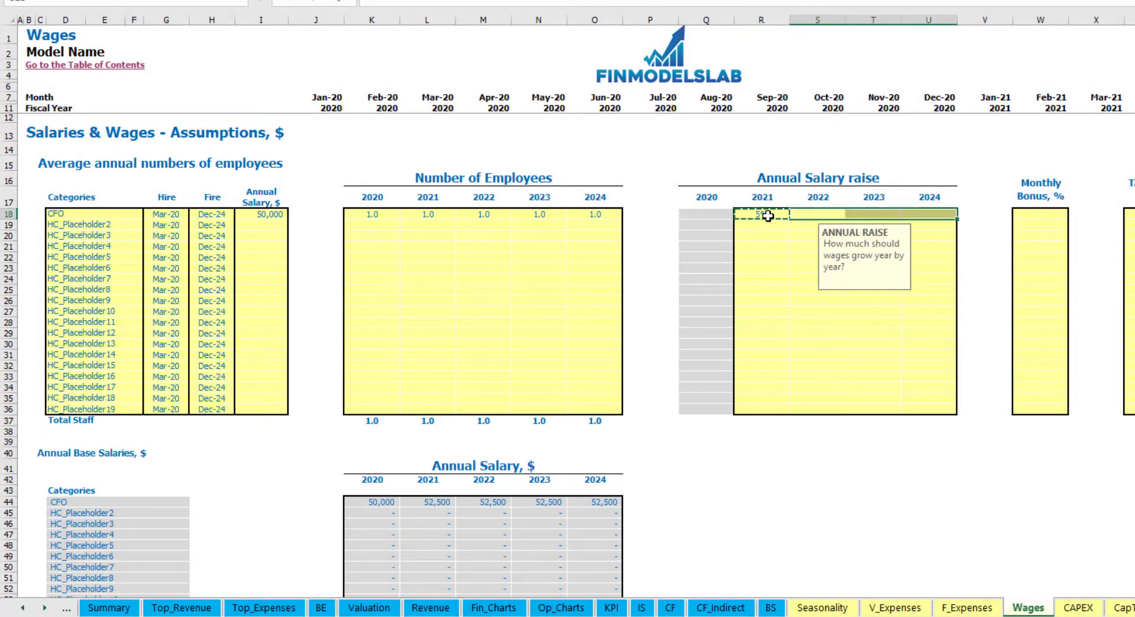
pyautogui.hotkey('ctrl', 'v')
# Compare the CFO's yearly base salaries with the entered starting salary and annual raises
pyautogui.moveTo(384, 502); pyautogui.dragTo(562, 497)
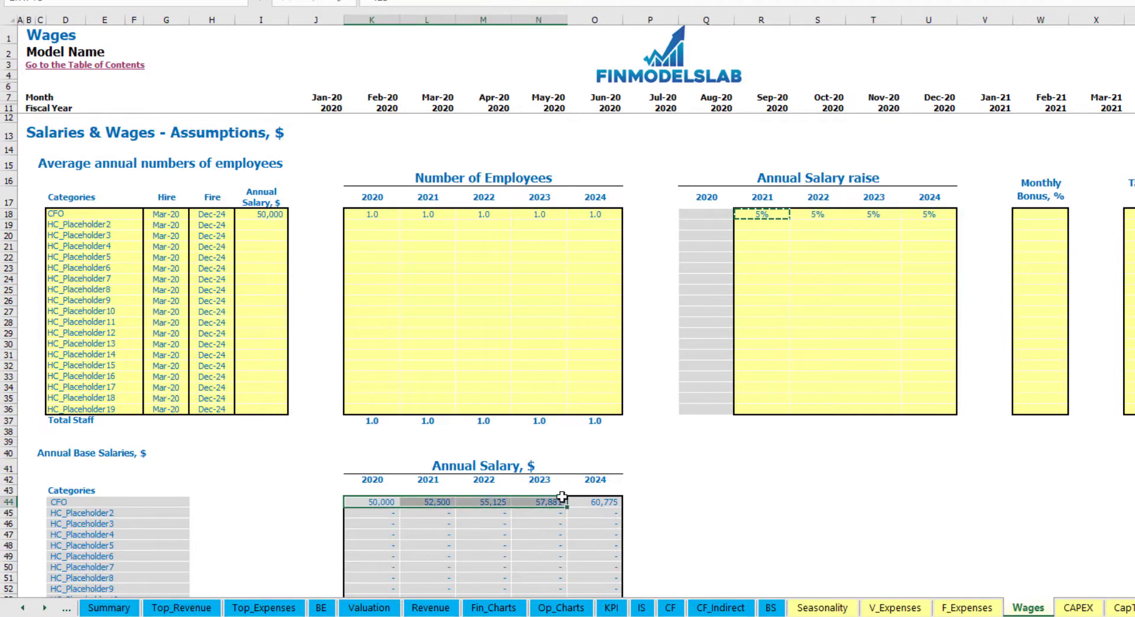
pyautogui.click(437, 515)
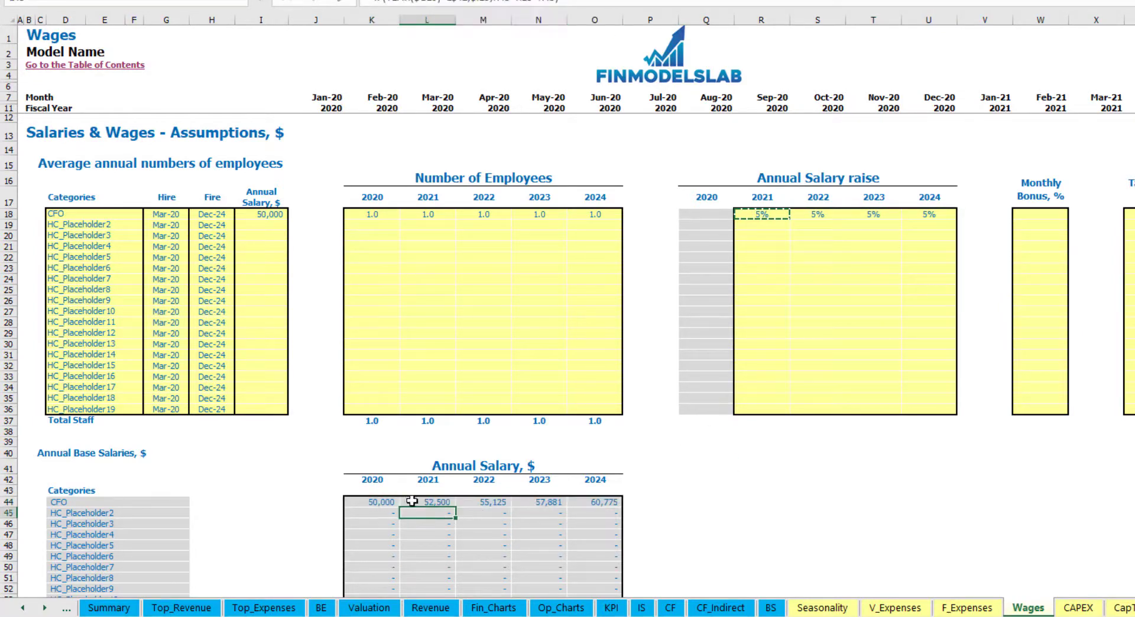
pyautogui.click(270, 216)
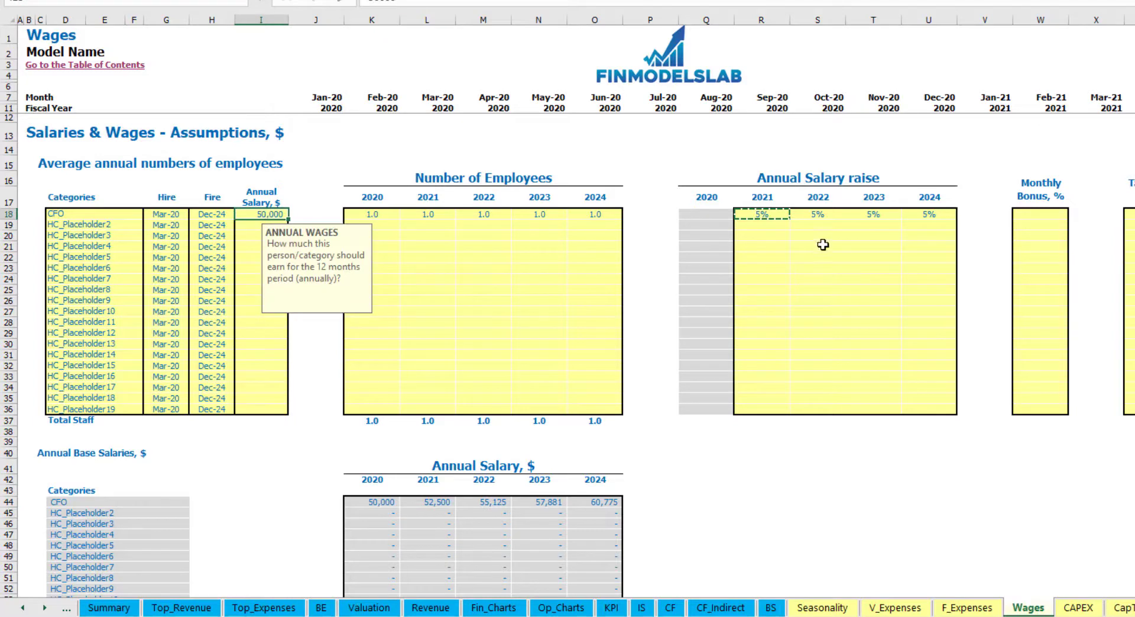
pyautogui.moveTo(777, 217); pyautogui.dragTo(929, 216)
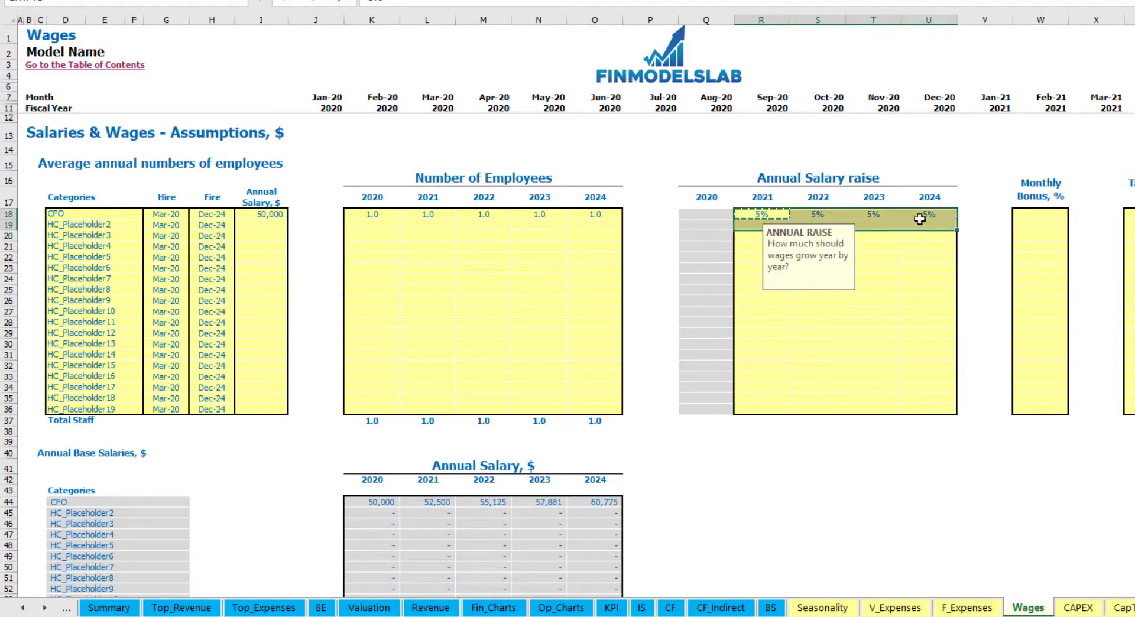
pyautogui.click(426, 502)
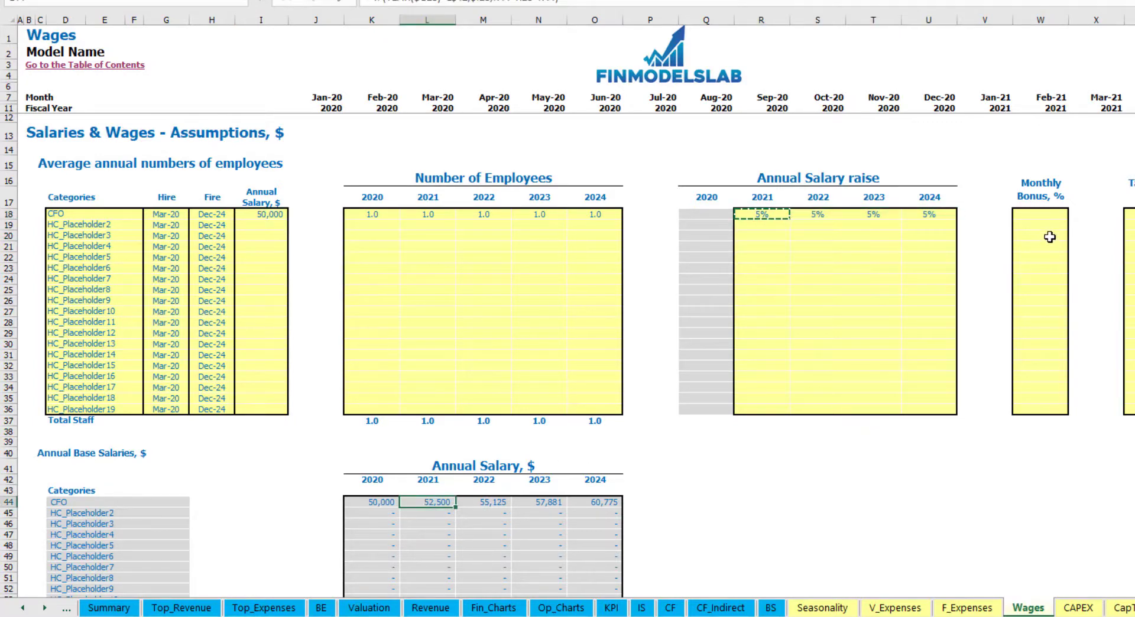
# Set the CFO's monthly bonus to 10% and fill in the CFO's tax rate
pyautogui.click(1046, 212)
pyautogui.press('BackSpace')
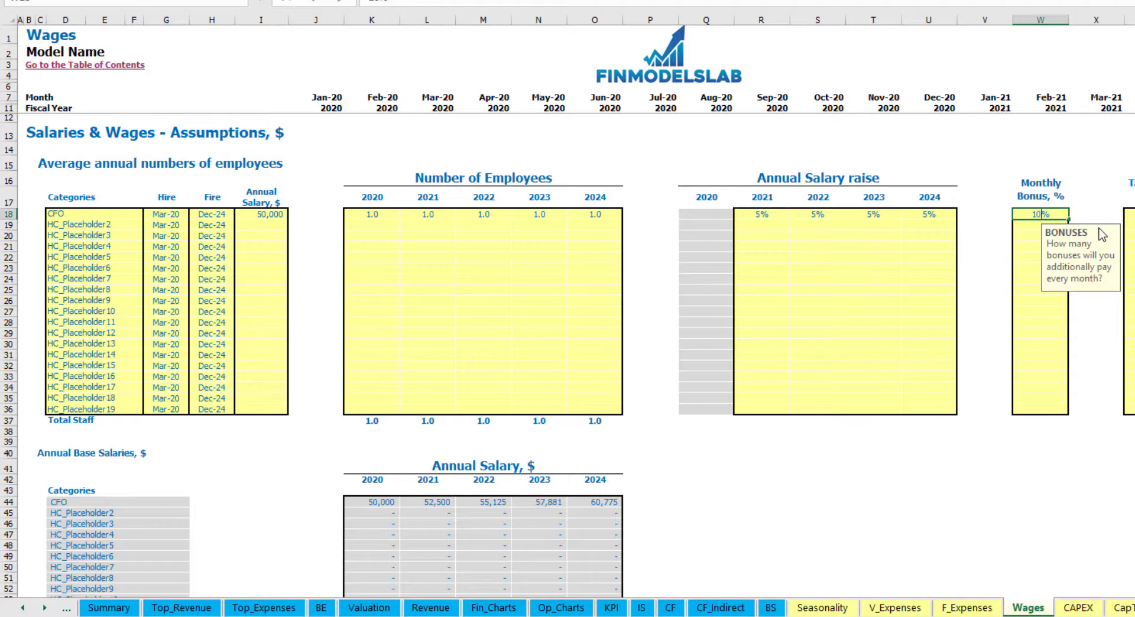
pyautogui.press('Return')
pyautogui.click(1130, 214)
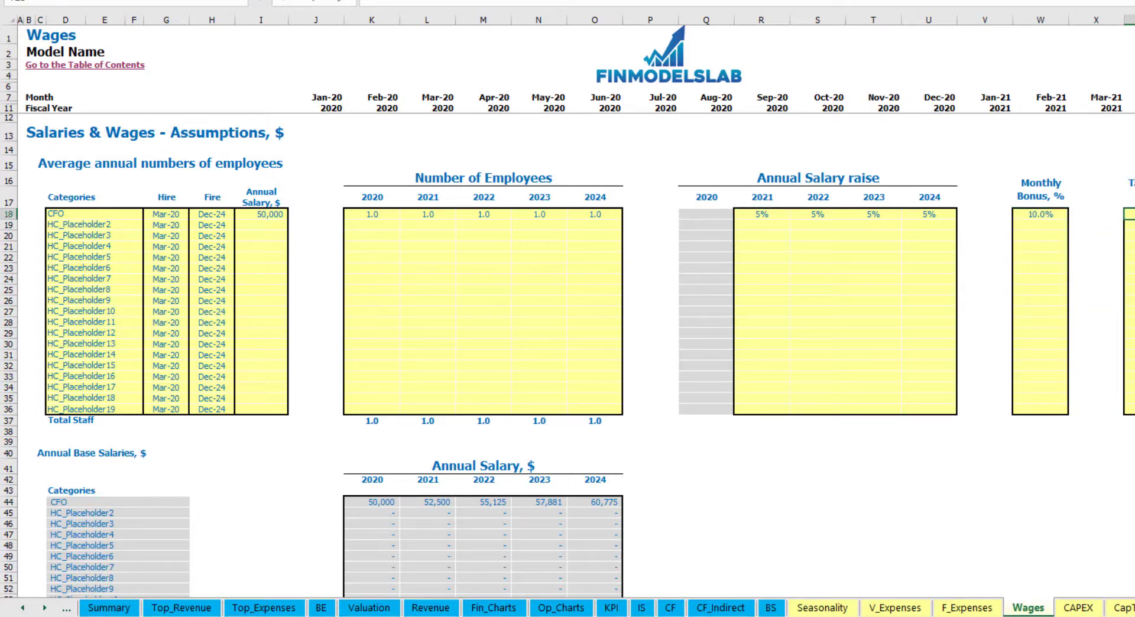
pyautogui.press('Return')
# Review the CFO's rows in the monthly staff numbers, base salaries, bonus and base taxes sections
pyautogui.scroll(-13, 485, 355)
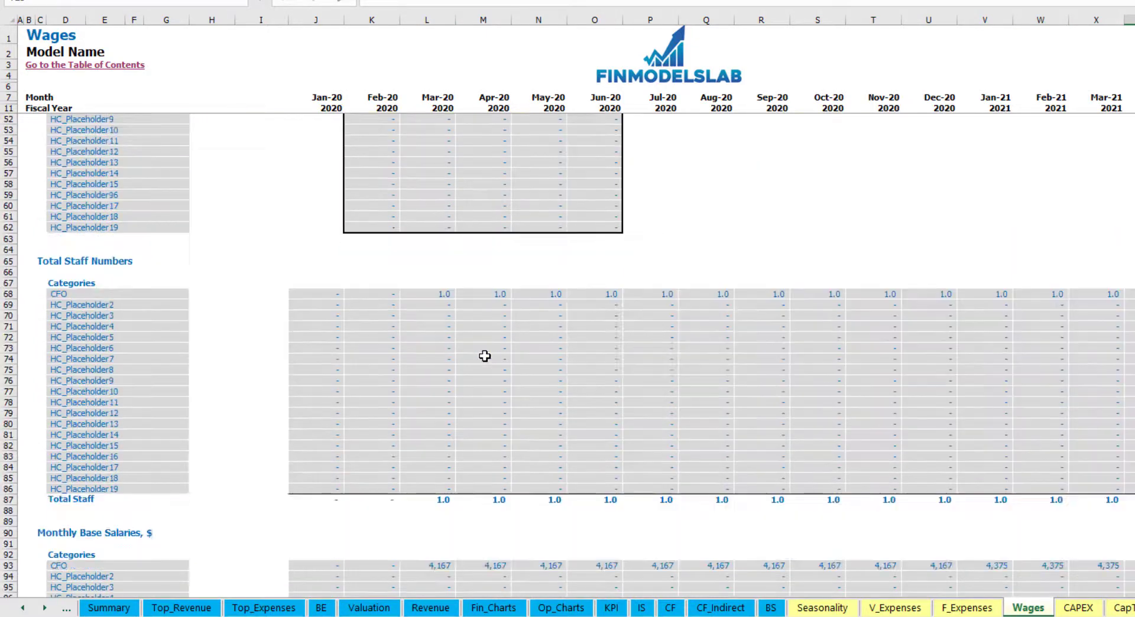
pyautogui.scroll(-3, 466, 372)
pyautogui.scroll(-3, 6, 467)
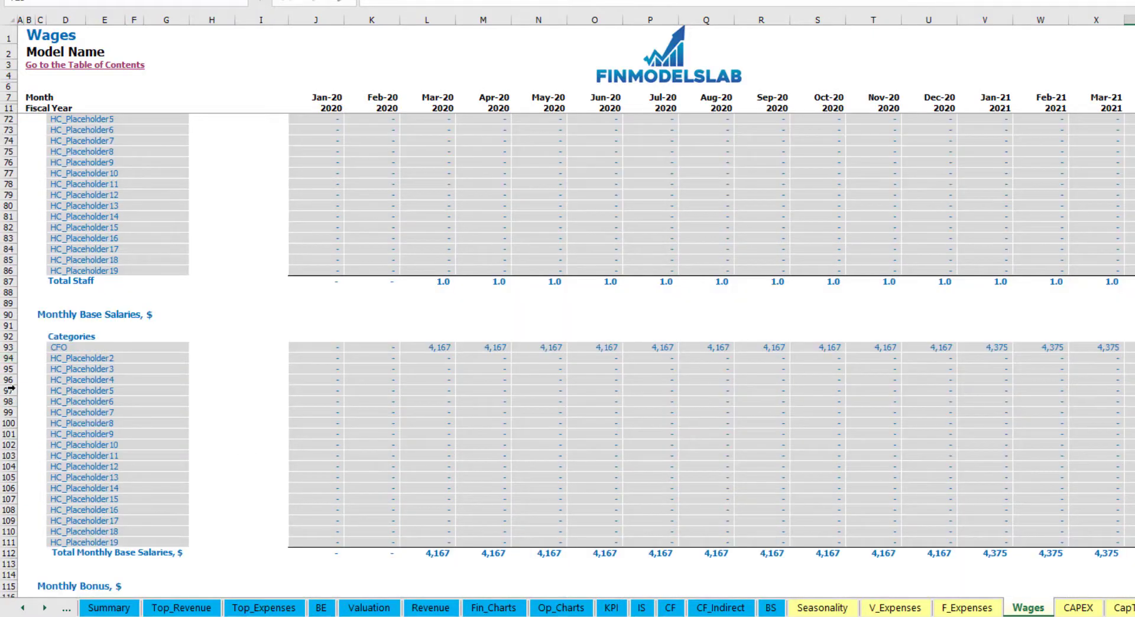
pyautogui.click(9, 348)
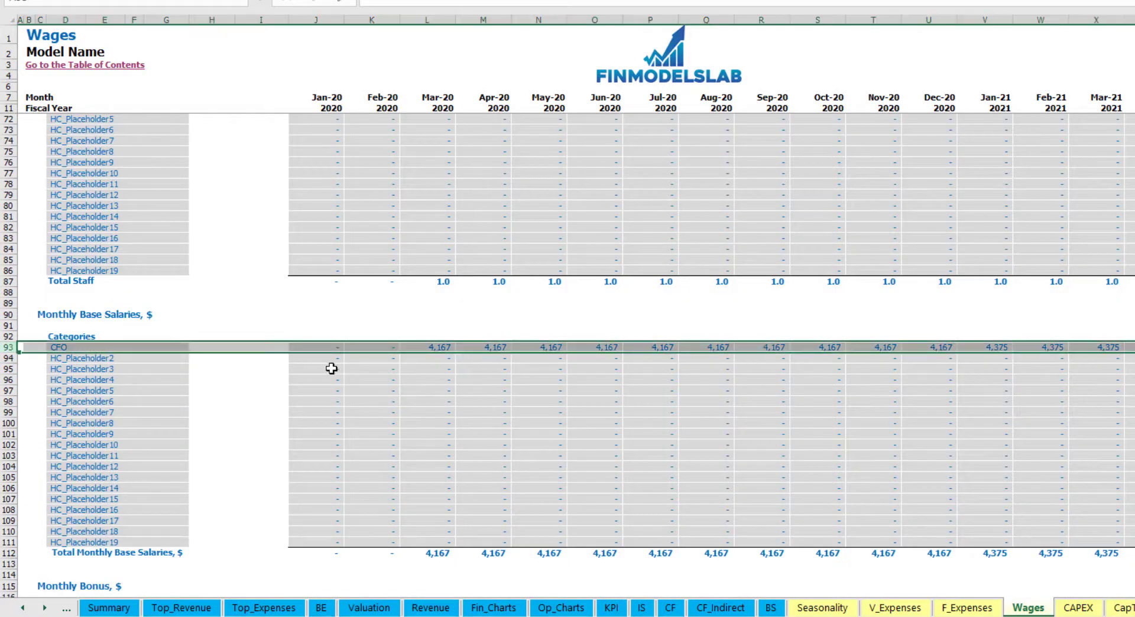
pyautogui.click(443, 347)
pyautogui.scroll(-7, 399, 396)
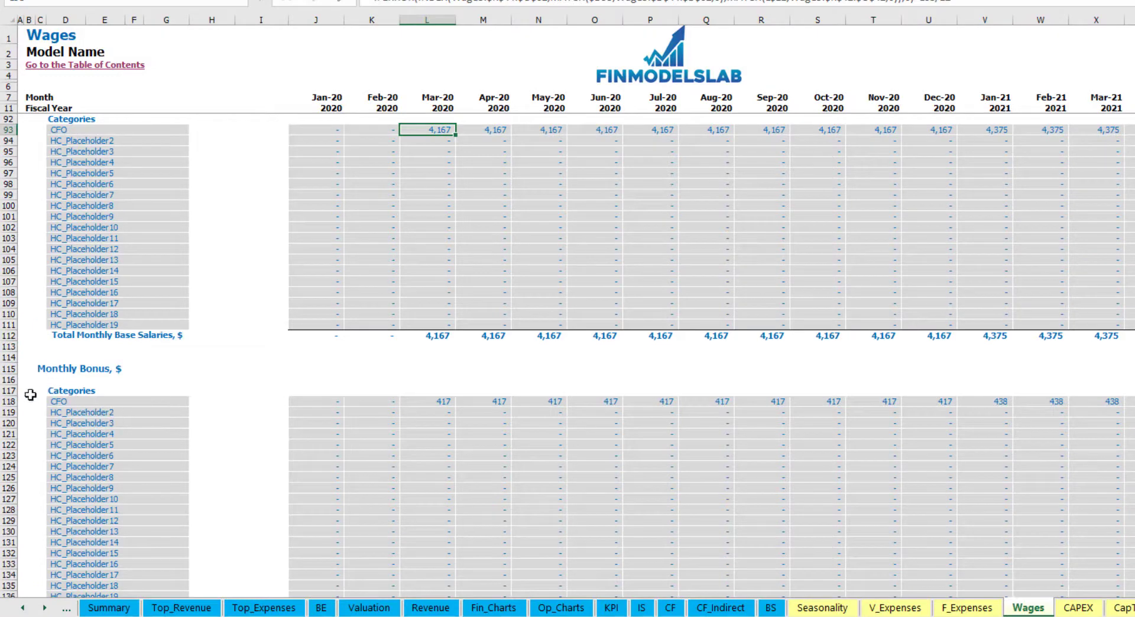
pyautogui.click(9, 401)
pyautogui.click(444, 402)
pyautogui.scroll(-7, 77, 414)
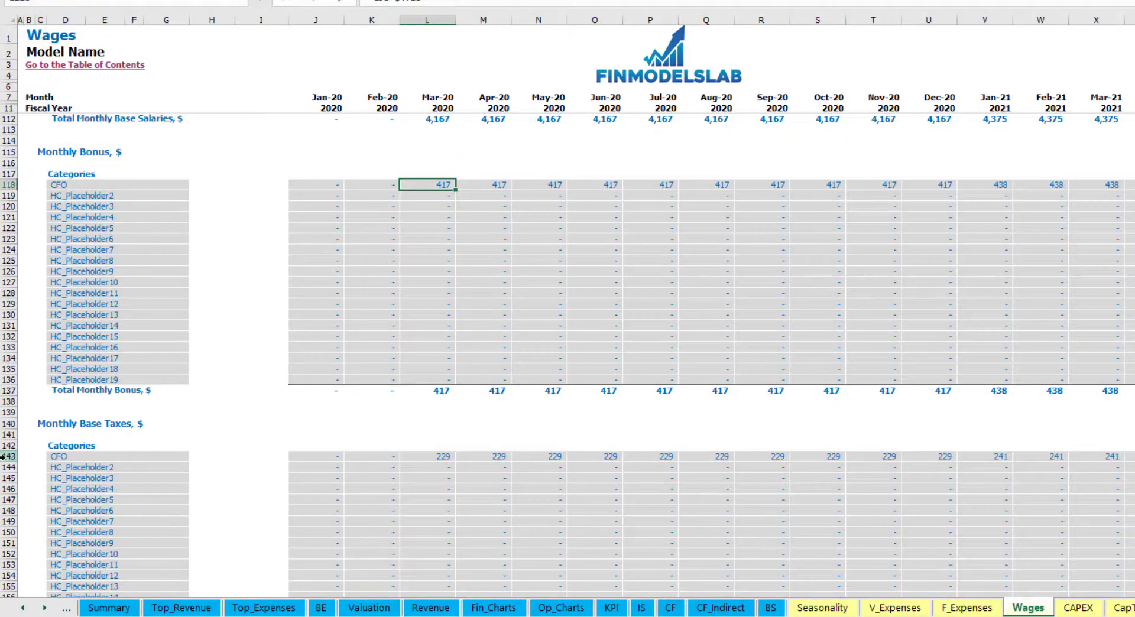
pyautogui.click(11, 456)
# Name the second staff category Admin HC and set its hire date to Apr-20
pyautogui.scroll(20, 525, 431)
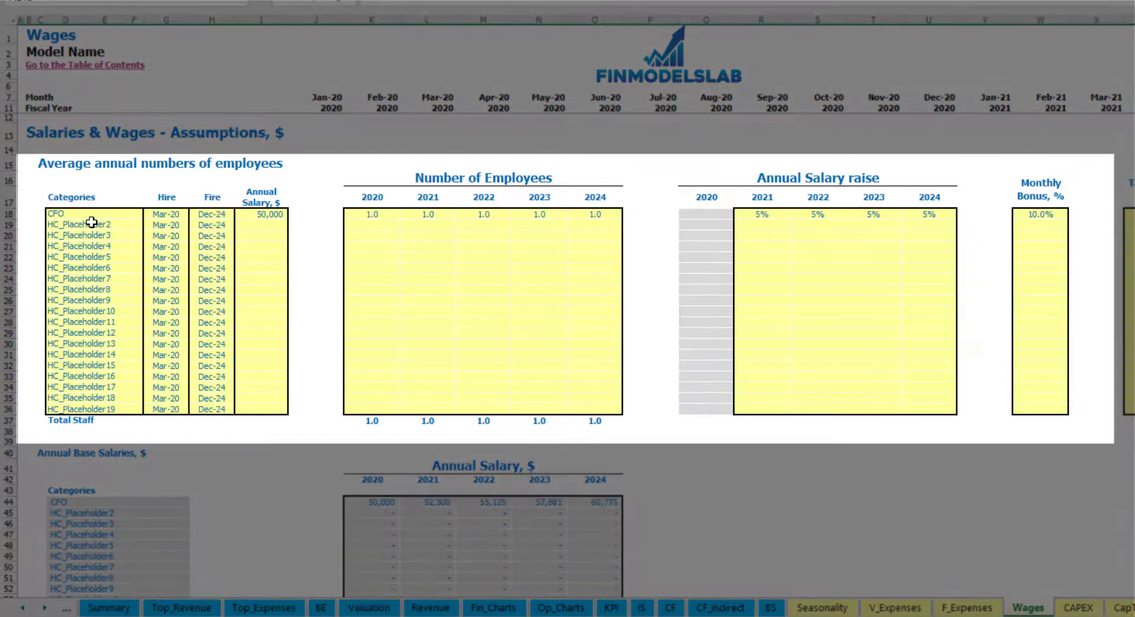
pyautogui.click(91, 224)
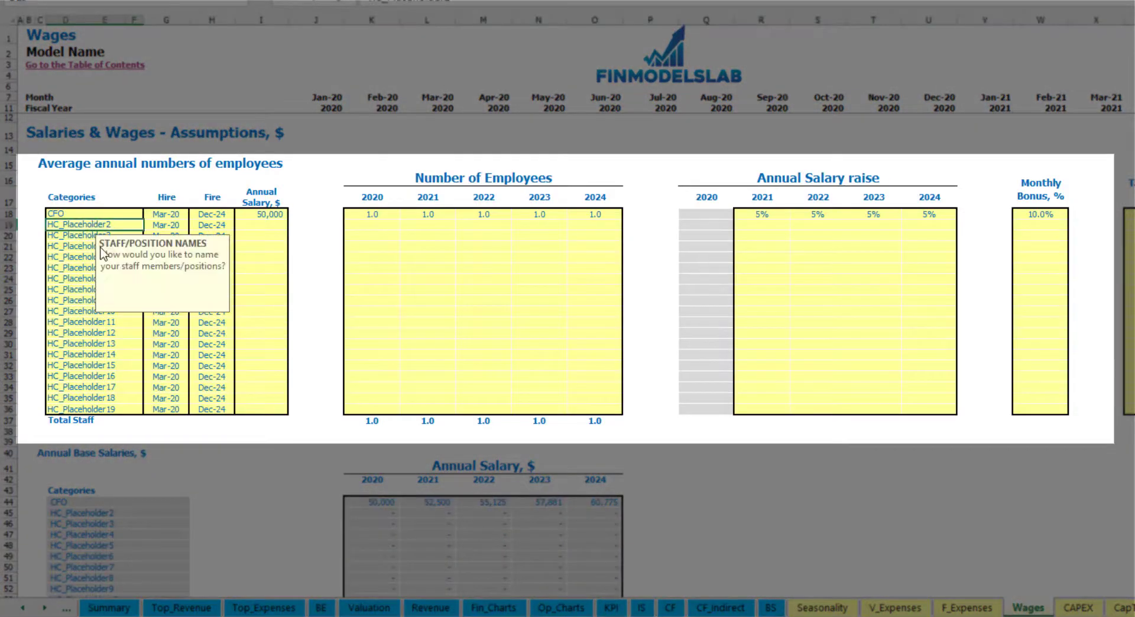
pyautogui.write('Admin HC')
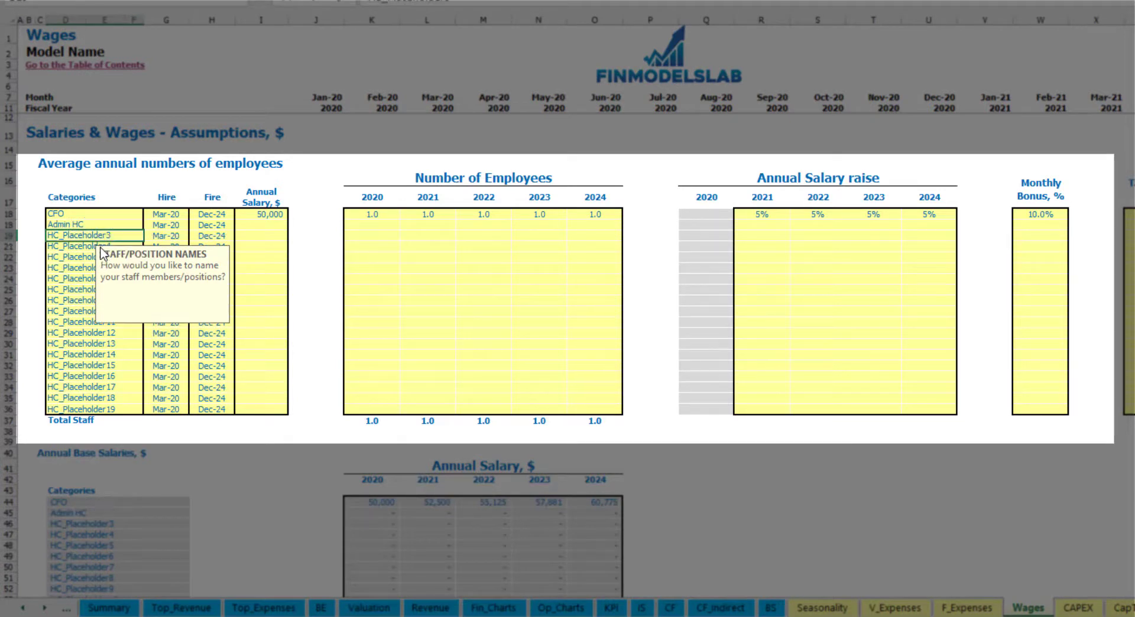
pyautogui.click(176, 224)
pyautogui.click(195, 225)
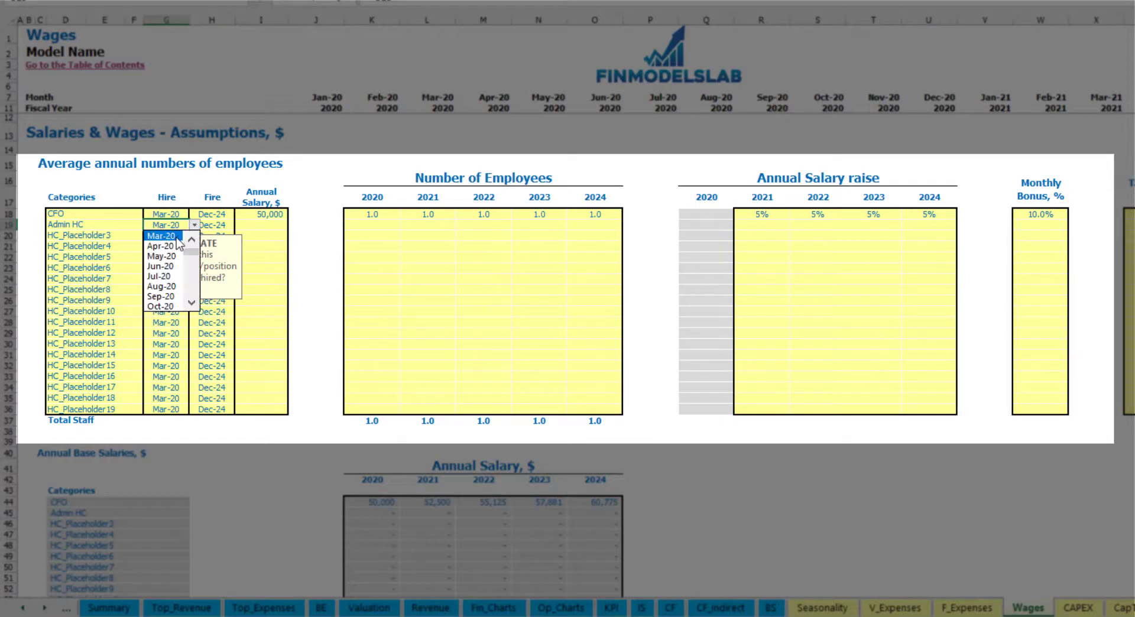
pyautogui.click(177, 251)
pyautogui.click(227, 227)
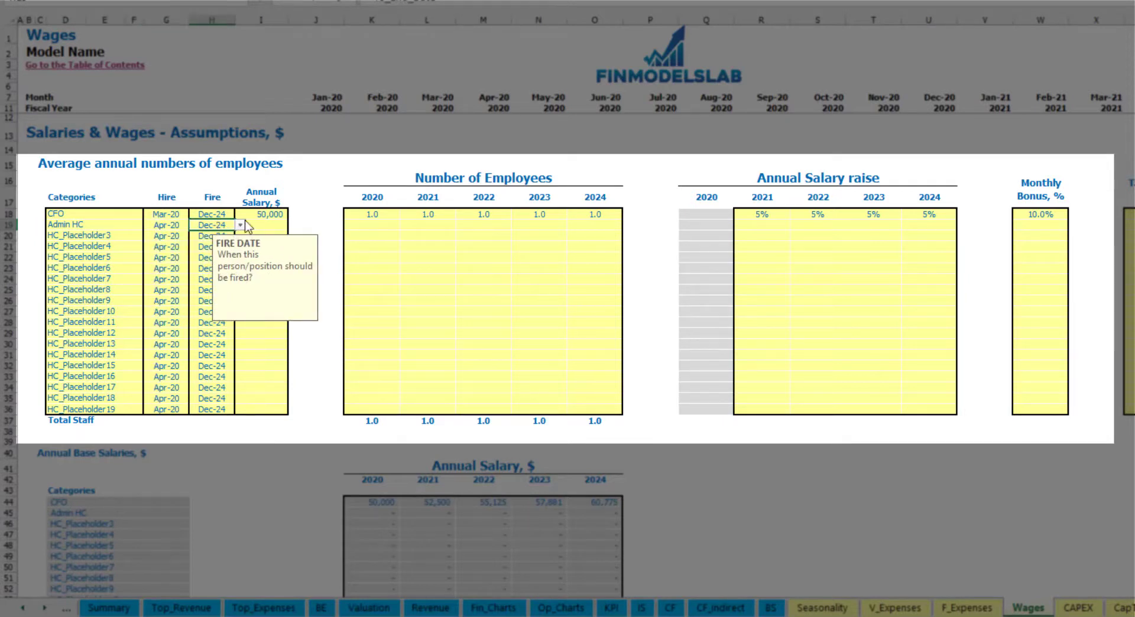
# Set Admin HC's annual salary to 30,000 and its number of employees for 2020 to 2024 to 2, 4, 6, 8 and 10
pyautogui.click(258, 224)
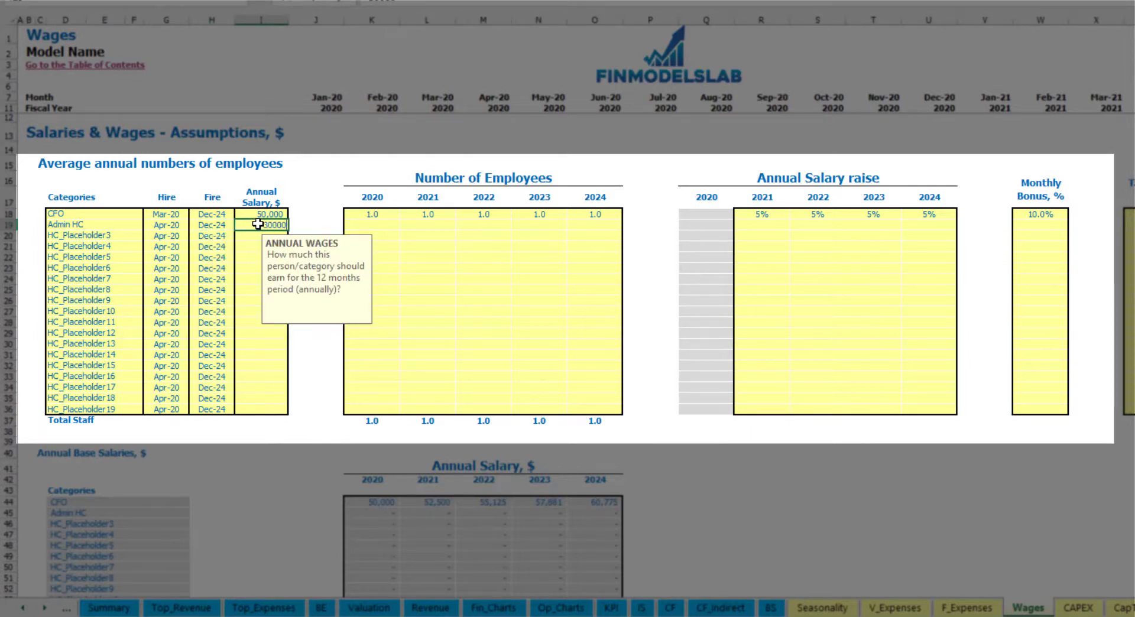
pyautogui.click(383, 224)
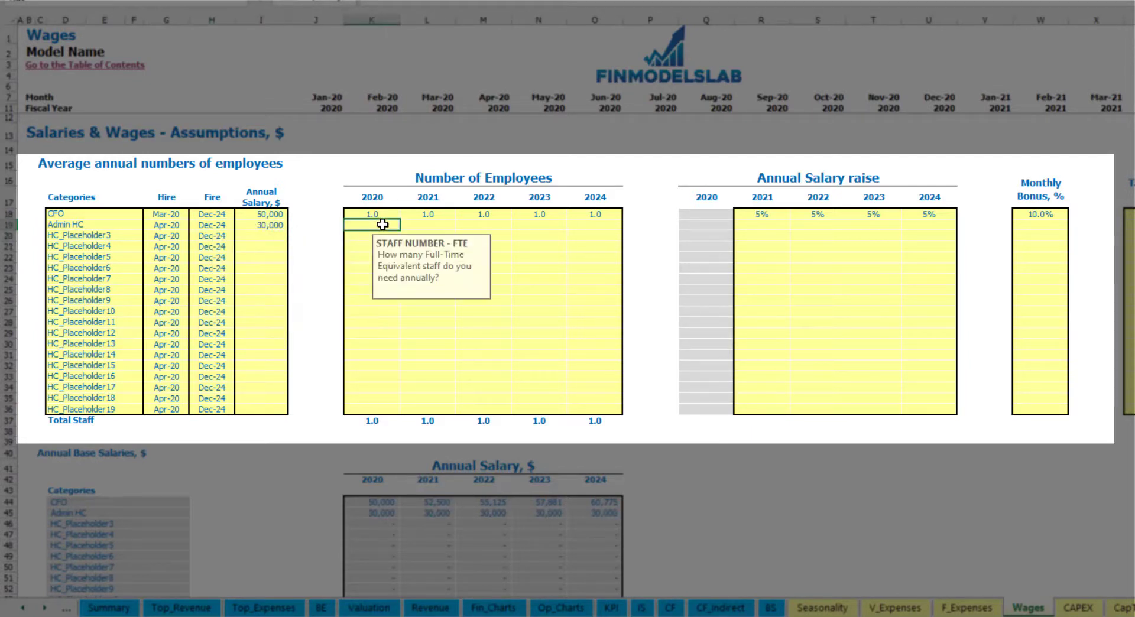
pyautogui.press('Tab')
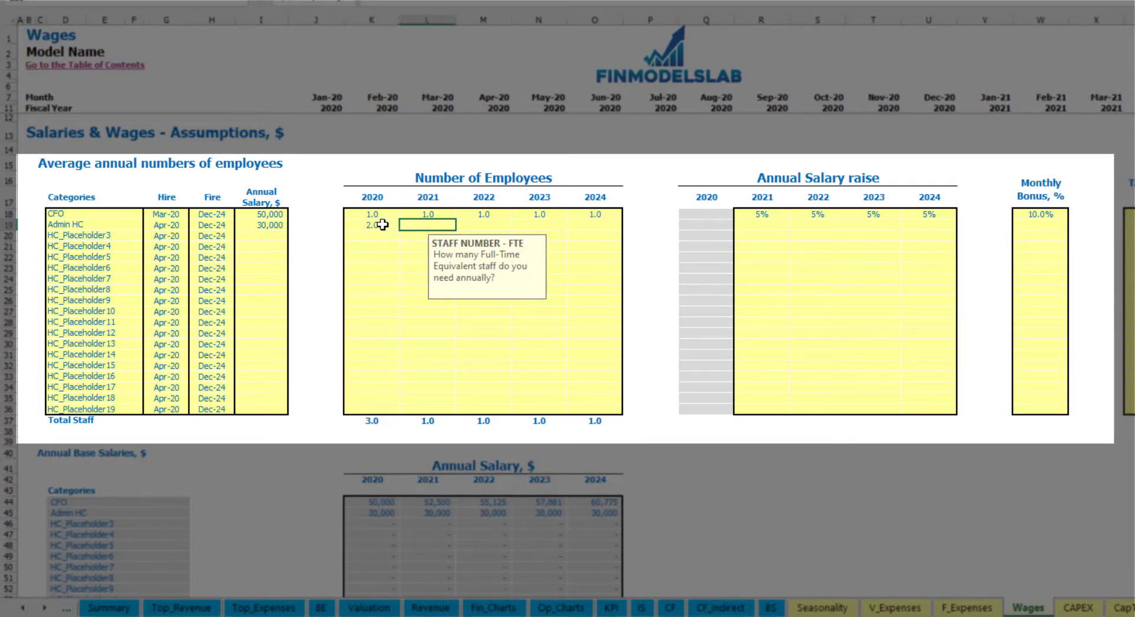
pyautogui.write('4')
pyautogui.press('Tab')
pyautogui.write('6')
pyautogui.press('Tab')
pyautogui.write('8')
pyautogui.press('Tab')
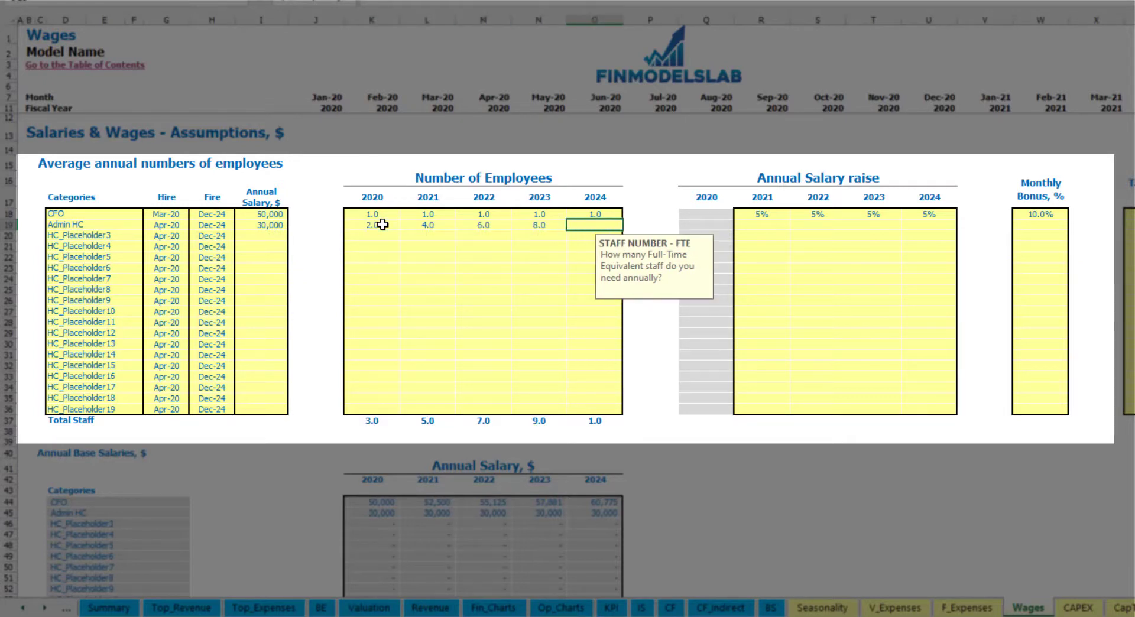
pyautogui.press('Tab')
# Set Admin HC's annual salary raise to 3% for each year from 2021 to 2024
pyautogui.click(758, 224)
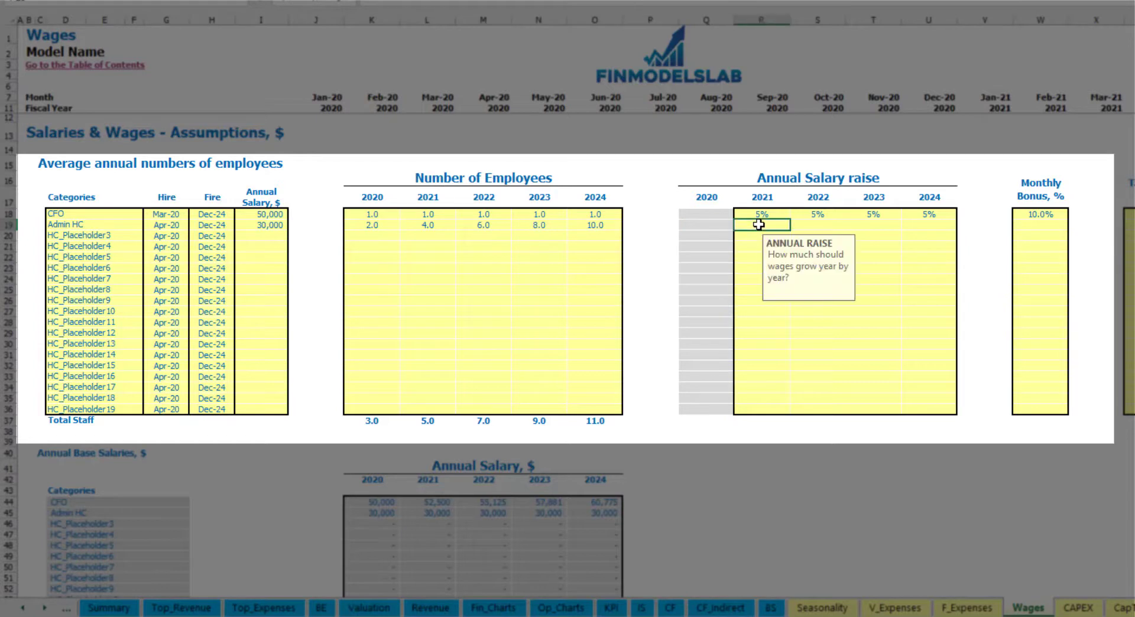
pyautogui.write('3')
pyautogui.hotkey('ctrl', 'Return')
pyautogui.hotkey('ctrl', 'c')
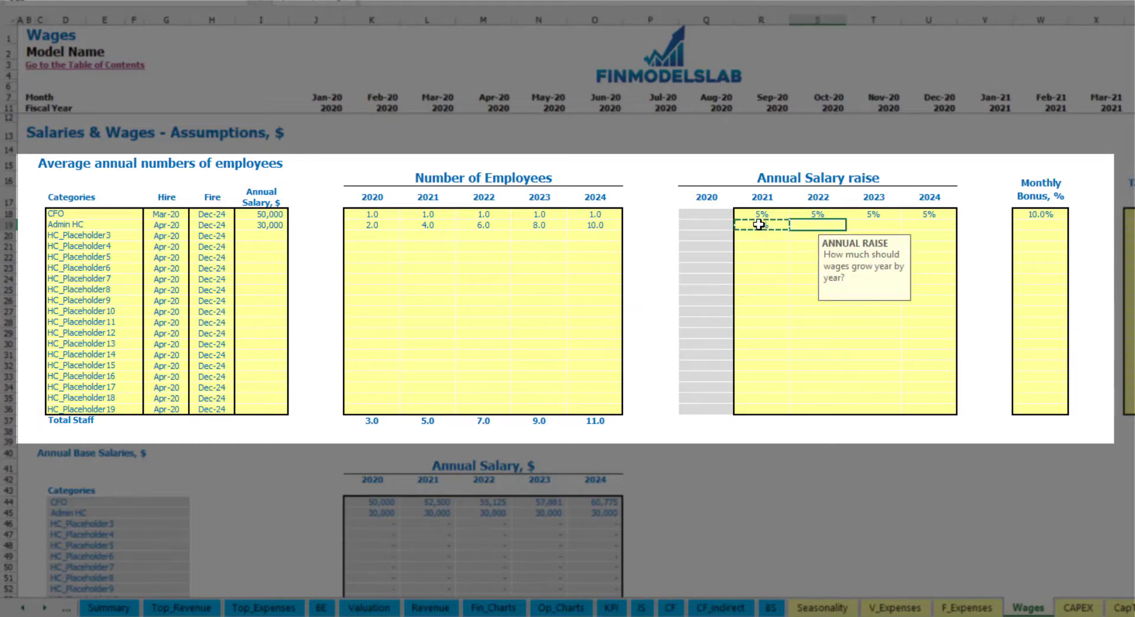
pyautogui.press('Right')
pyautogui.hotkey('shift', 'Right')
pyautogui.hotkey('shift', 'Right')
# Set Admin HC's monthly bonus to 5%
pyautogui.click(1057, 227)
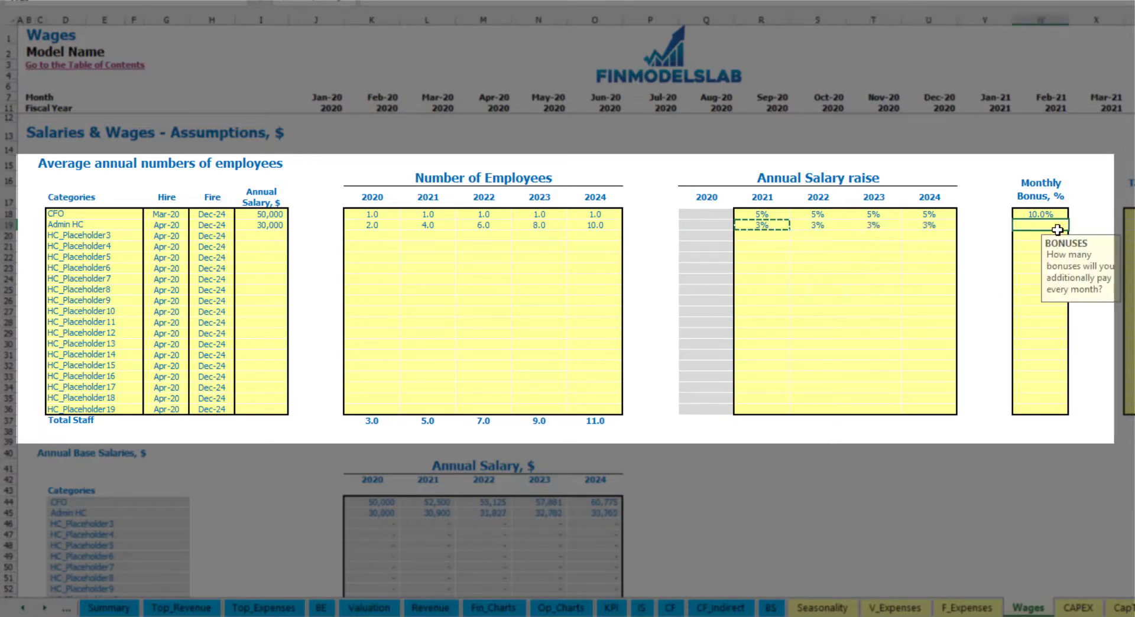
pyautogui.write('5')
pyautogui.press('Tab')
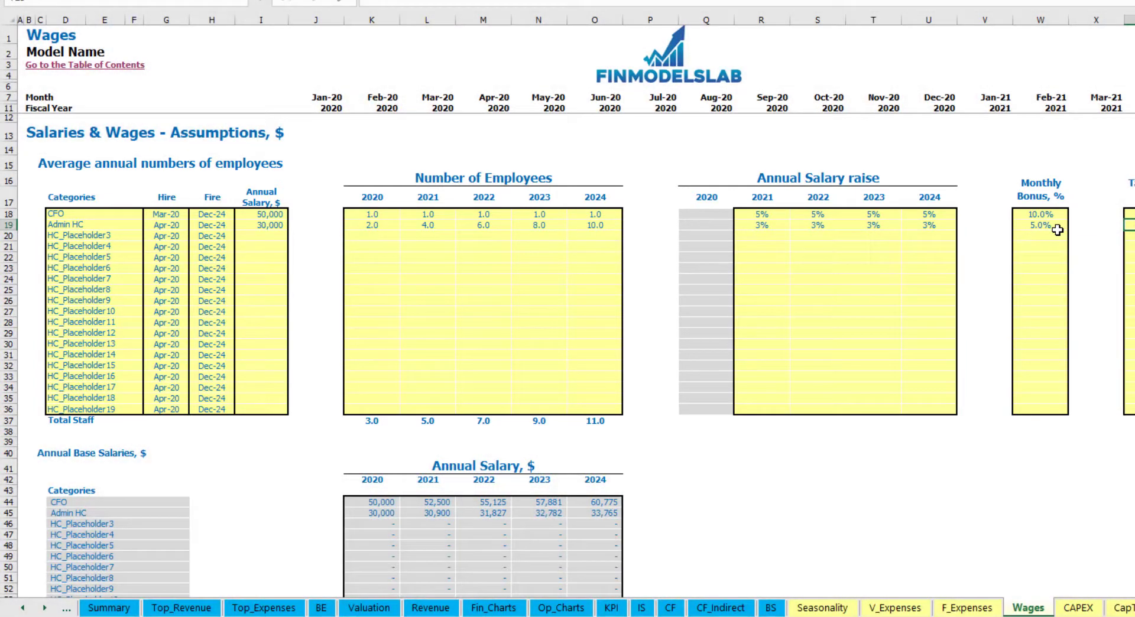
# Review Admin HC's monthly headcount in the Total Staff Numbers schedule from 2020 through 2024
pyautogui.press('Down')
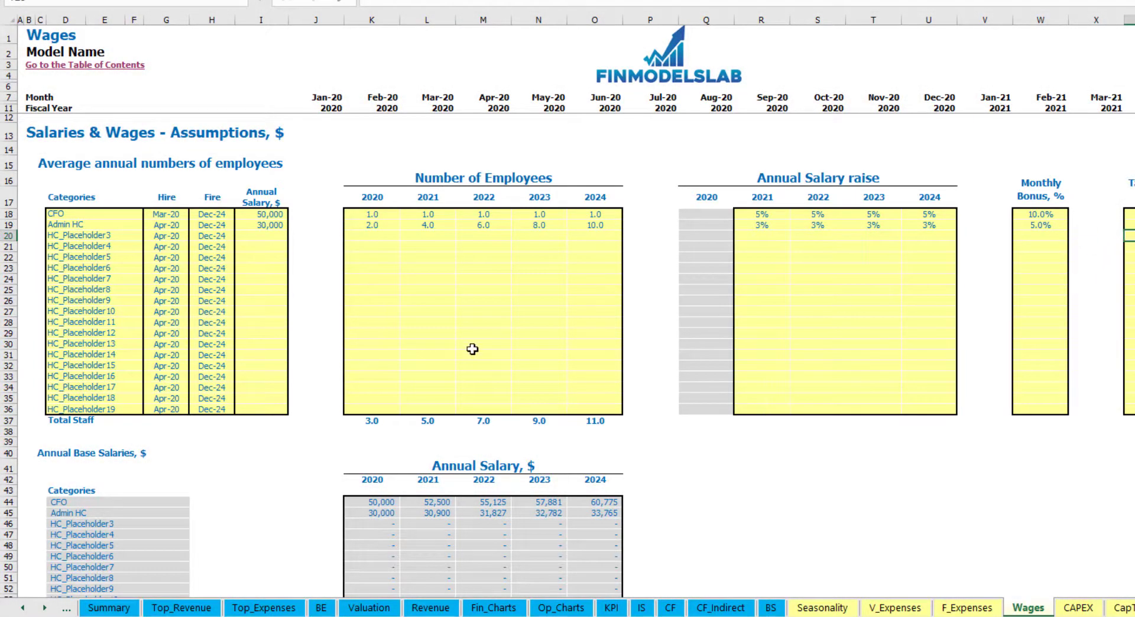
pyautogui.scroll(-13, 473, 349)
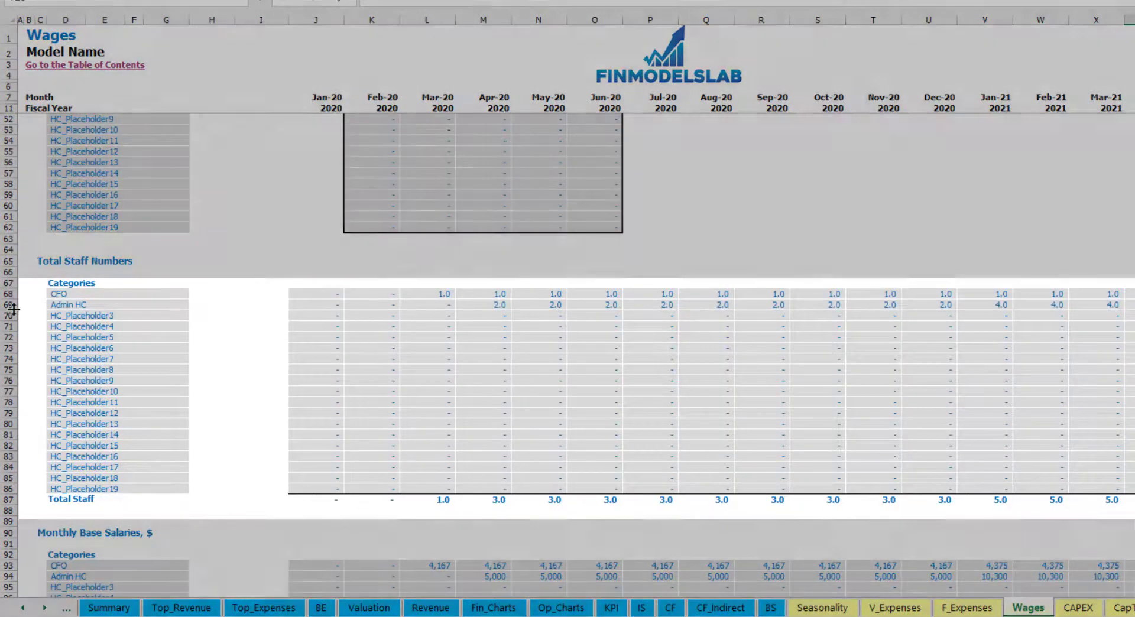
pyautogui.click(13, 305)
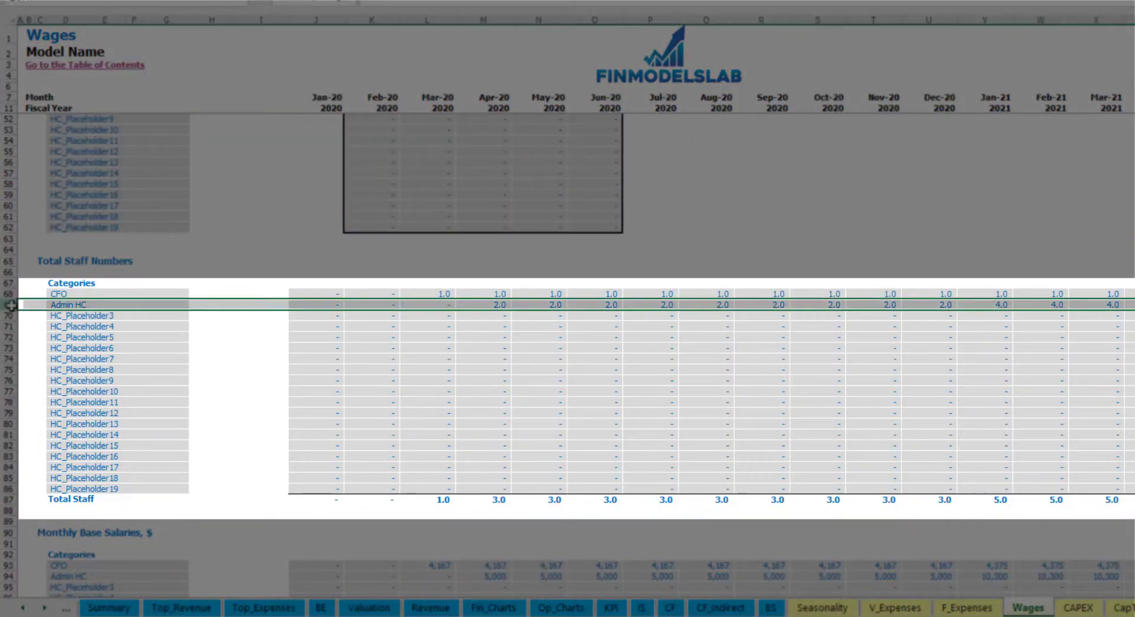
pyautogui.click(495, 305)
pyautogui.moveTo(497, 303); pyautogui.dragTo(940, 303)
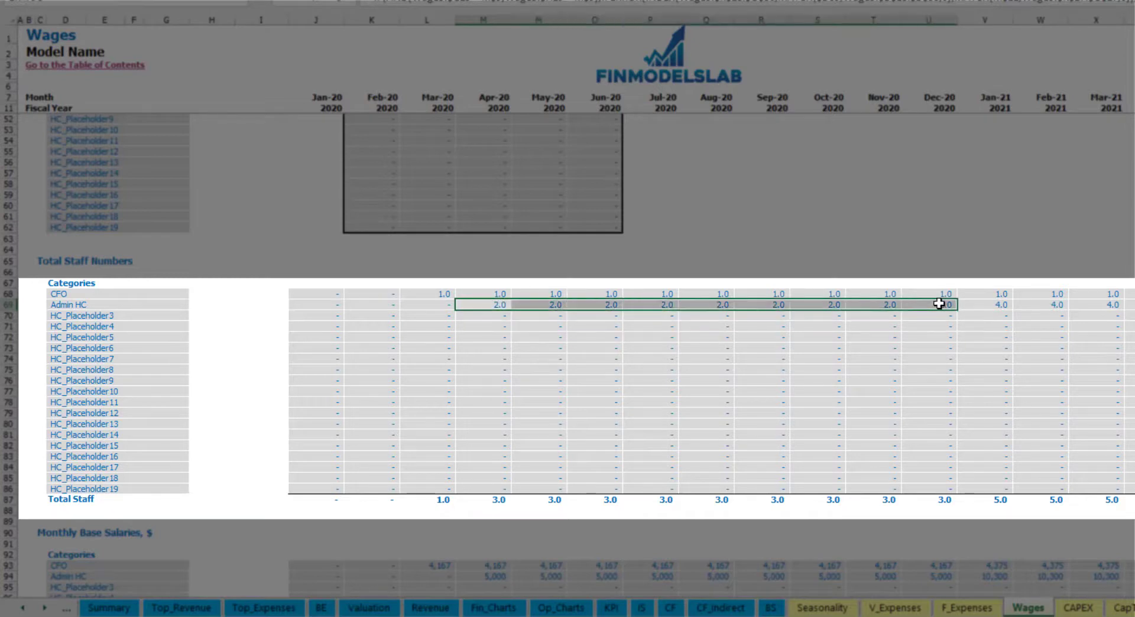
pyautogui.click(1005, 305)
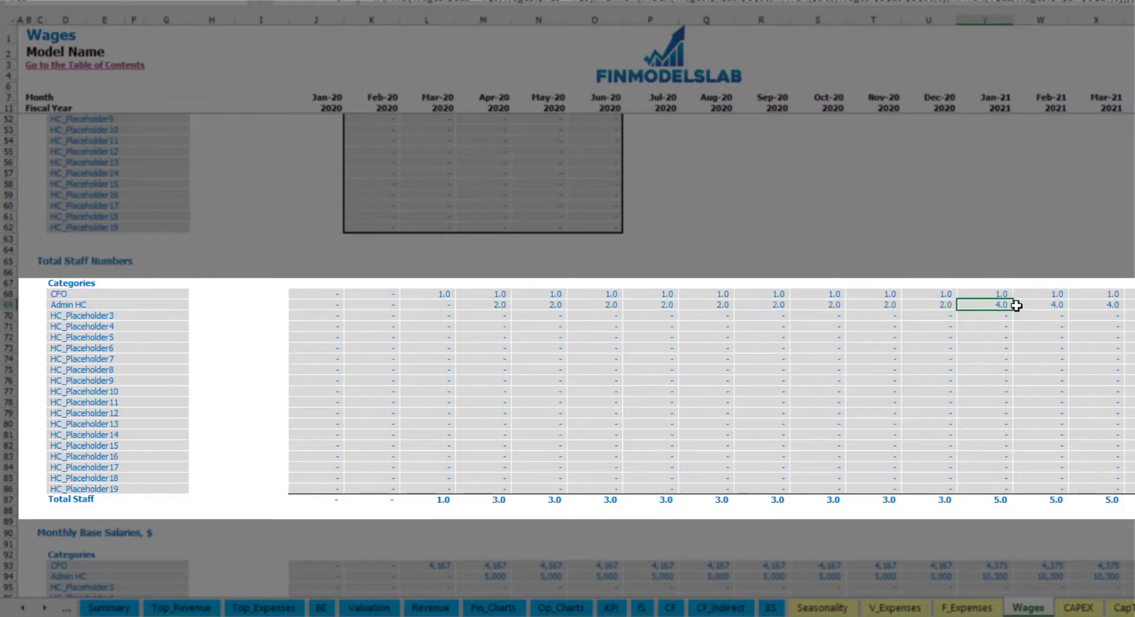
pyautogui.moveTo(1004, 303); pyautogui.dragTo(1132, 305)
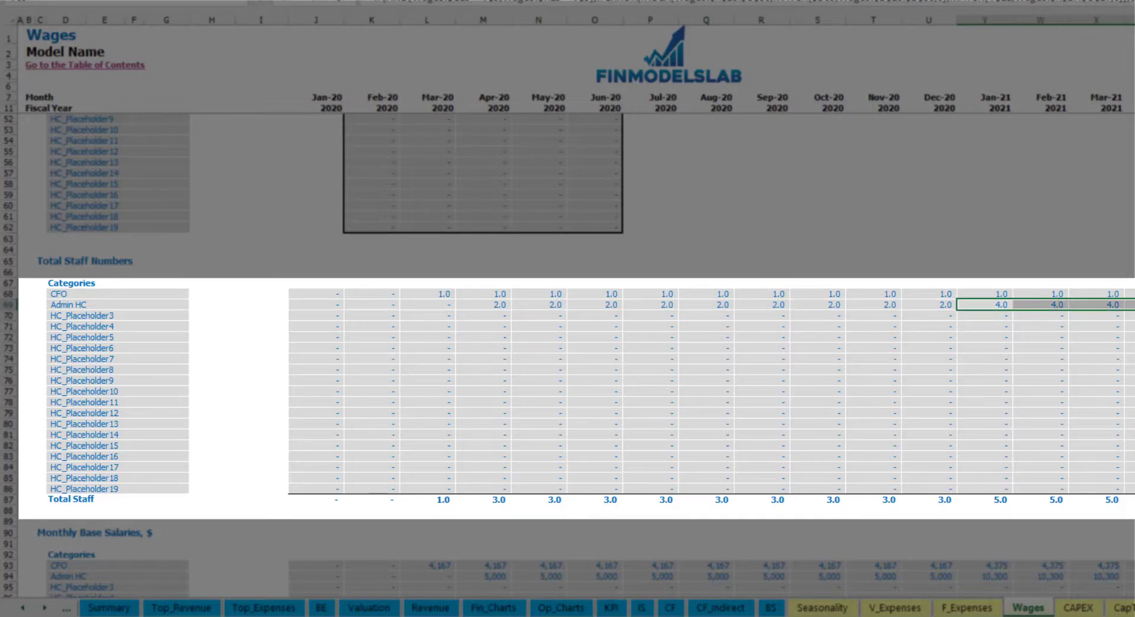
pyautogui.hscroll(6, 567, 305)
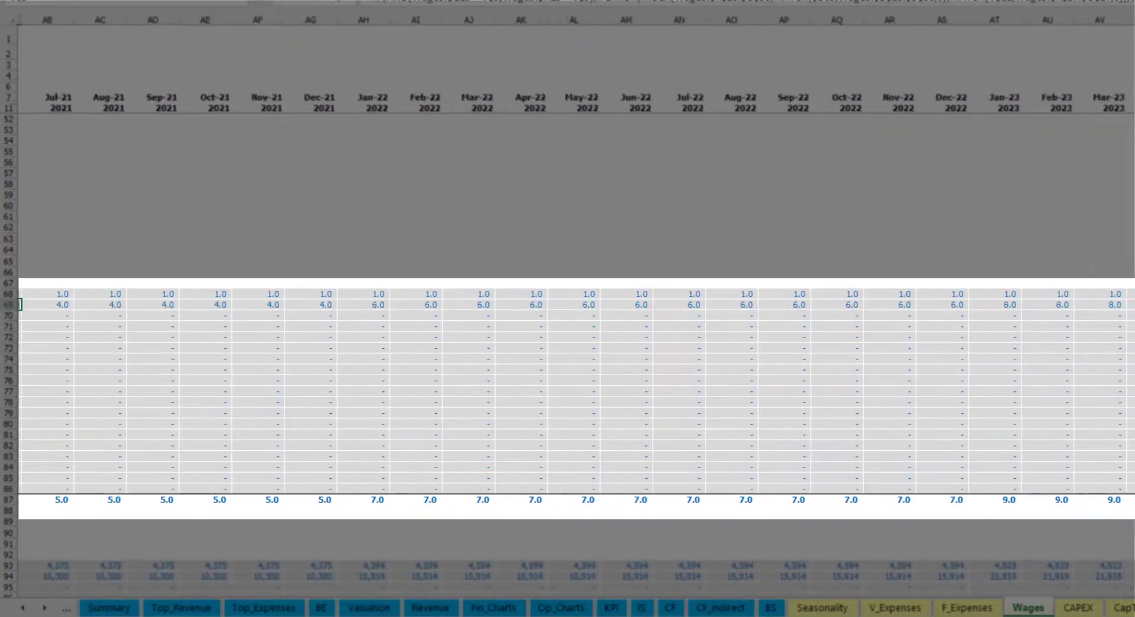
pyautogui.click(1126, 304)
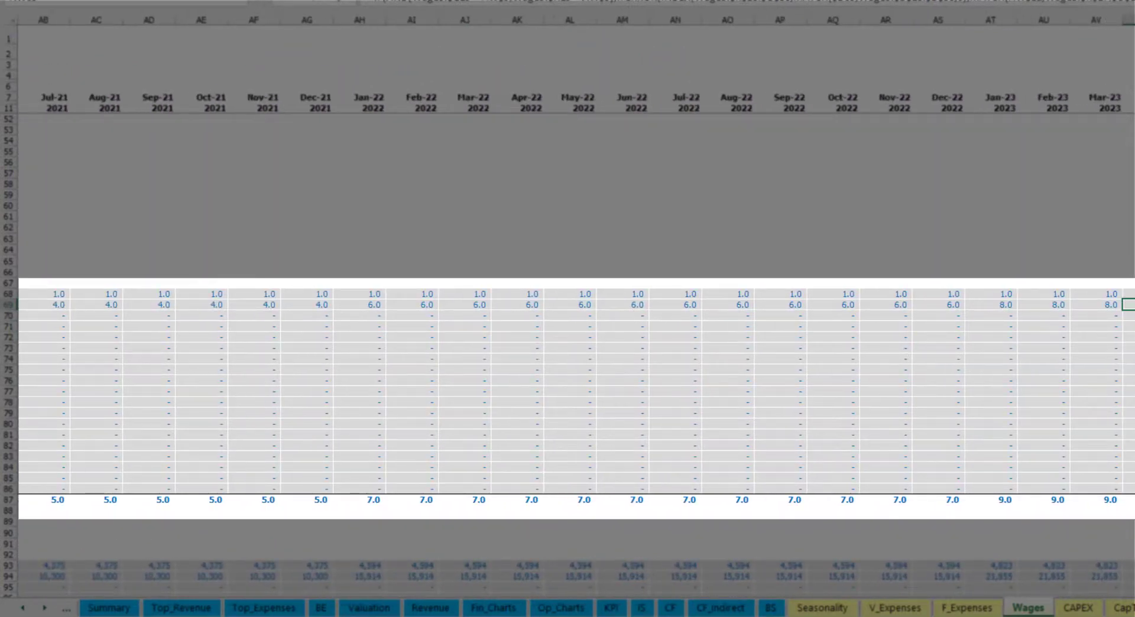
pyautogui.hscroll(5, 567, 305)
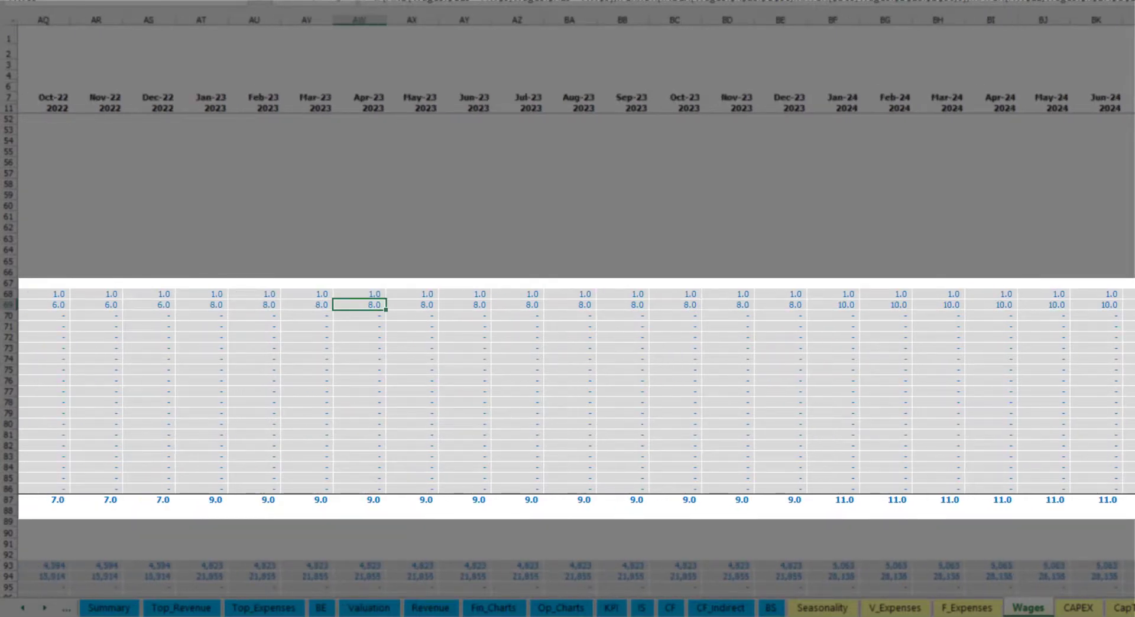
# Compare Admin HC's monthly base salaries with its monthly staff numbers, starting from Apr-20
pyautogui.hscroll(-14, 568, 304)
pyautogui.scroll(-3, 80, 506)
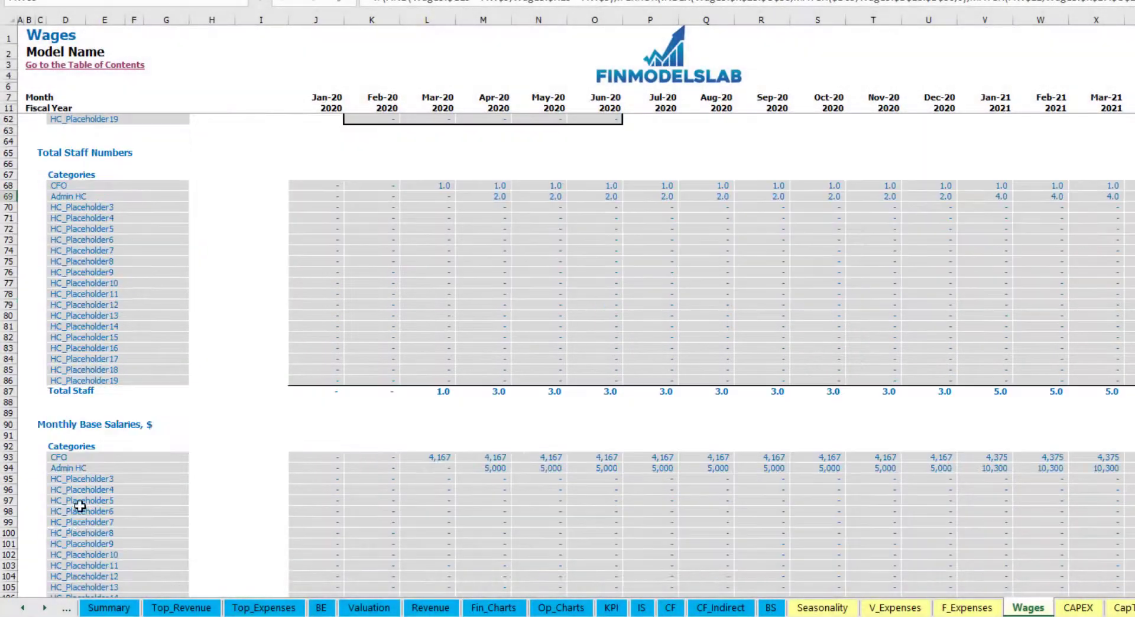
pyautogui.click(8, 469)
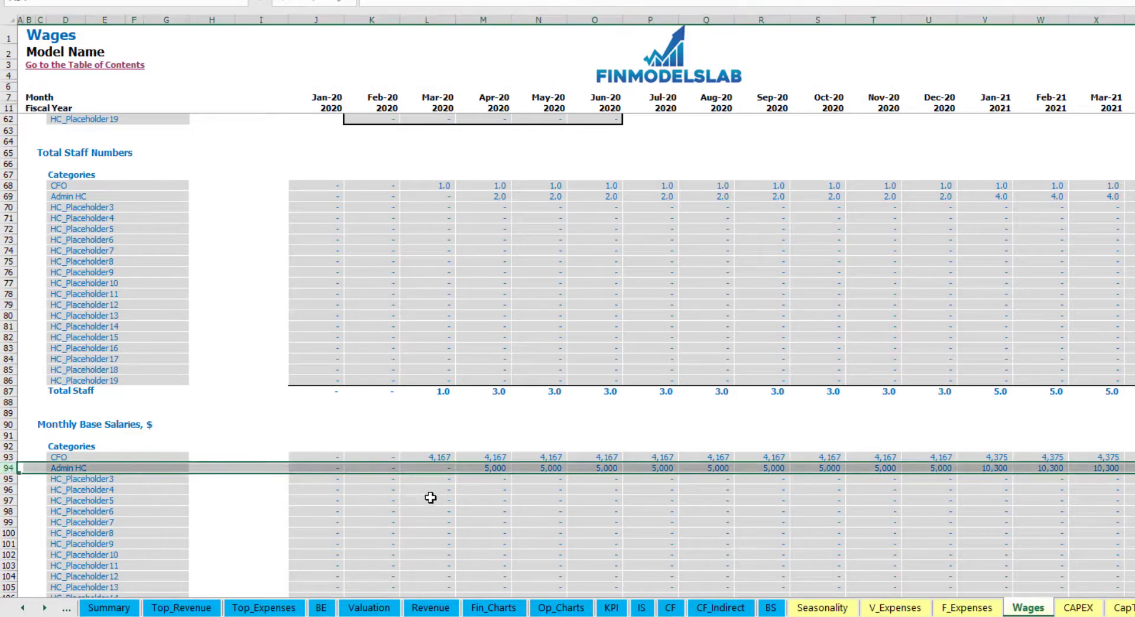
pyautogui.click(488, 469)
pyautogui.click(493, 196)
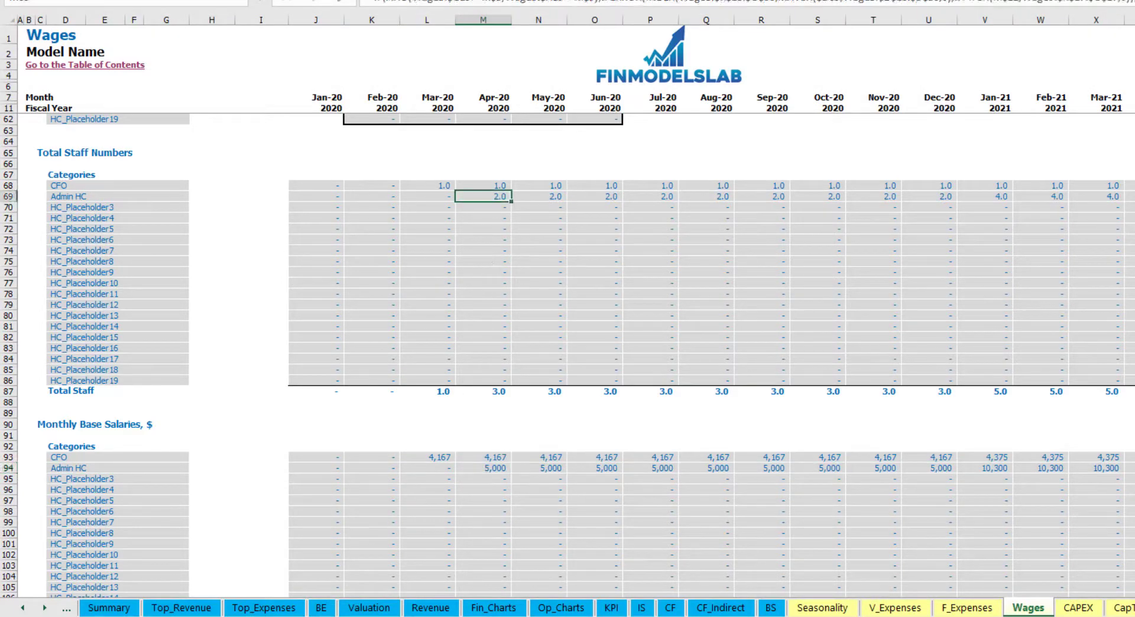
pyautogui.click(1132, 196)
pyautogui.click(1132, 468)
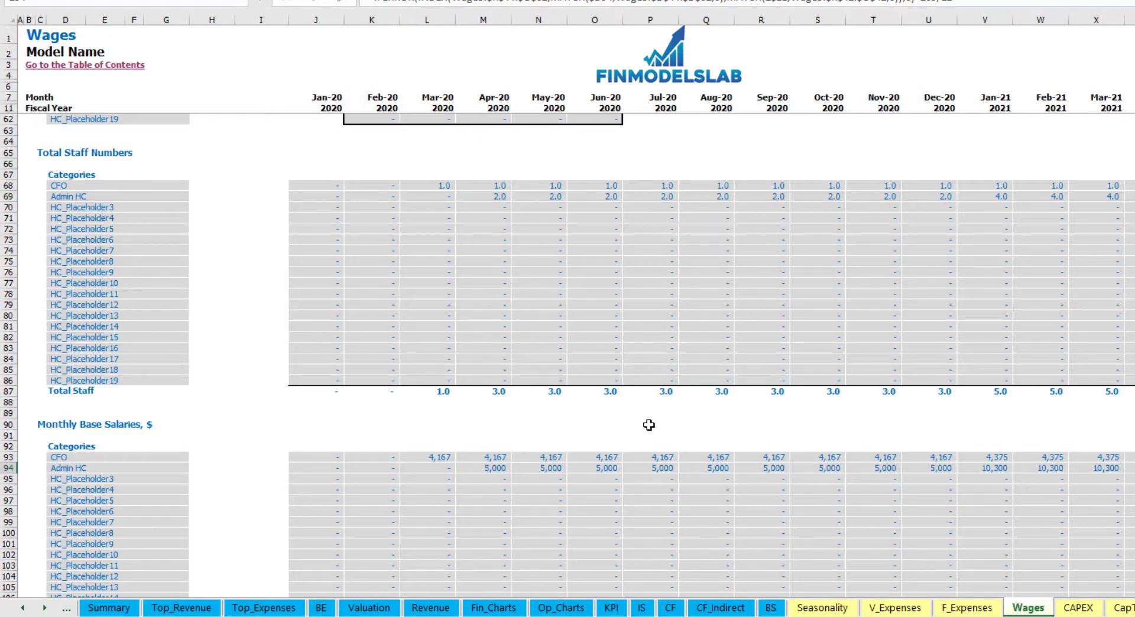
# Review the Monthly Bonus and Monthly Base Taxes schedules for the CFO and Admin HC
pyautogui.scroll(-10, 657, 508)
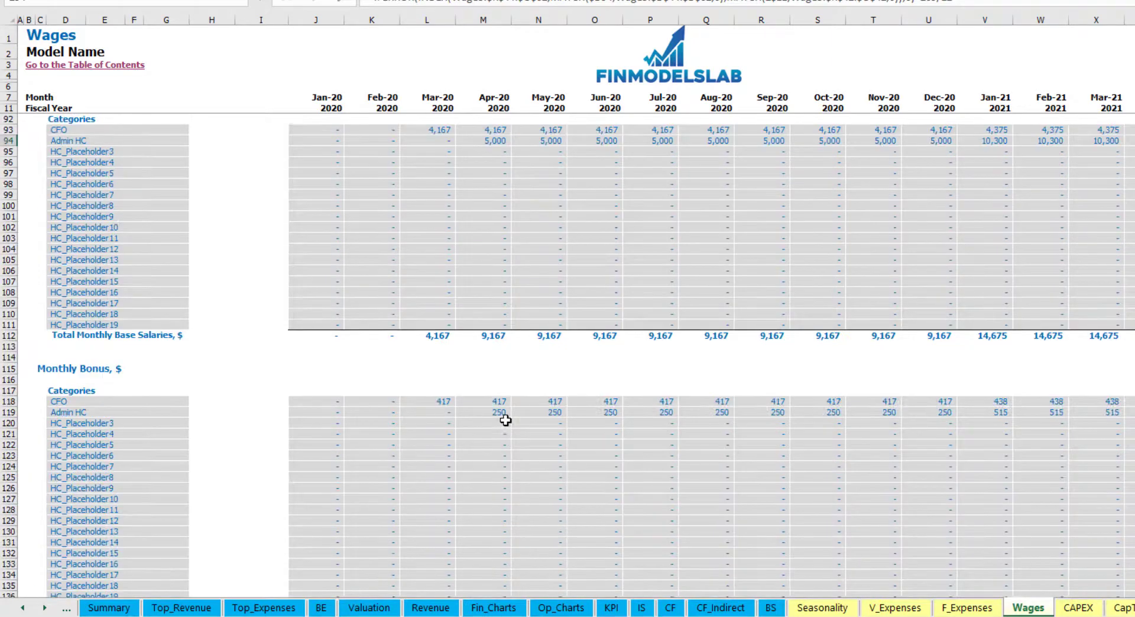
pyautogui.scroll(-7, 425, 426)
pyautogui.scroll(-3, 292, 450)
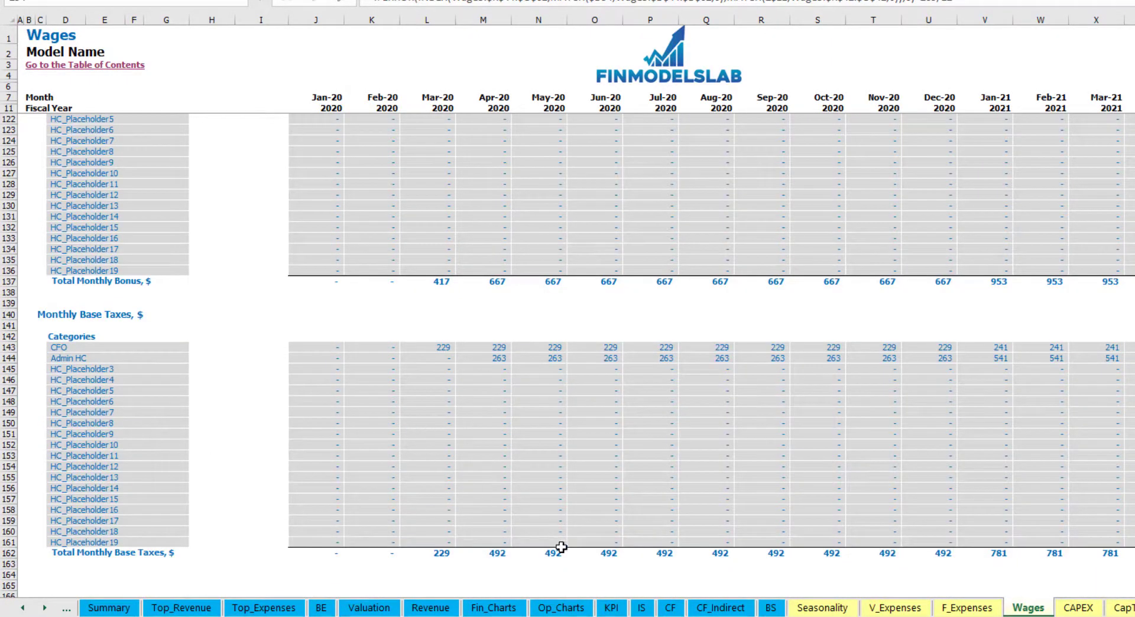
# Expand the Salary and Wages group in the Income Statement and review the individual staff category lines
pyautogui.click(643, 607)
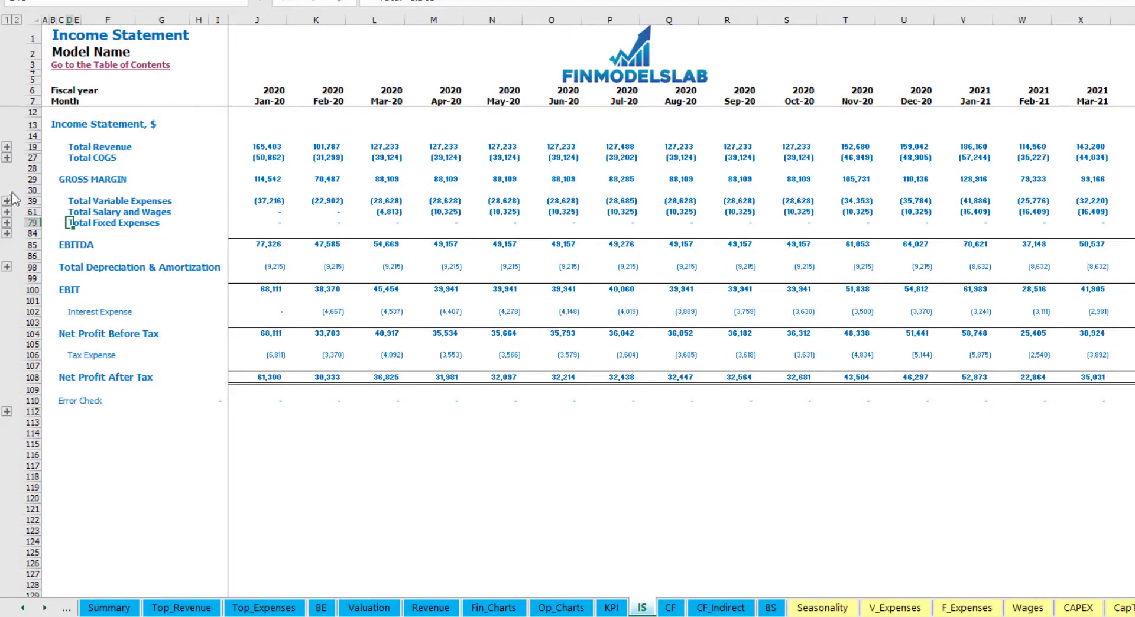
pyautogui.click(7, 212)
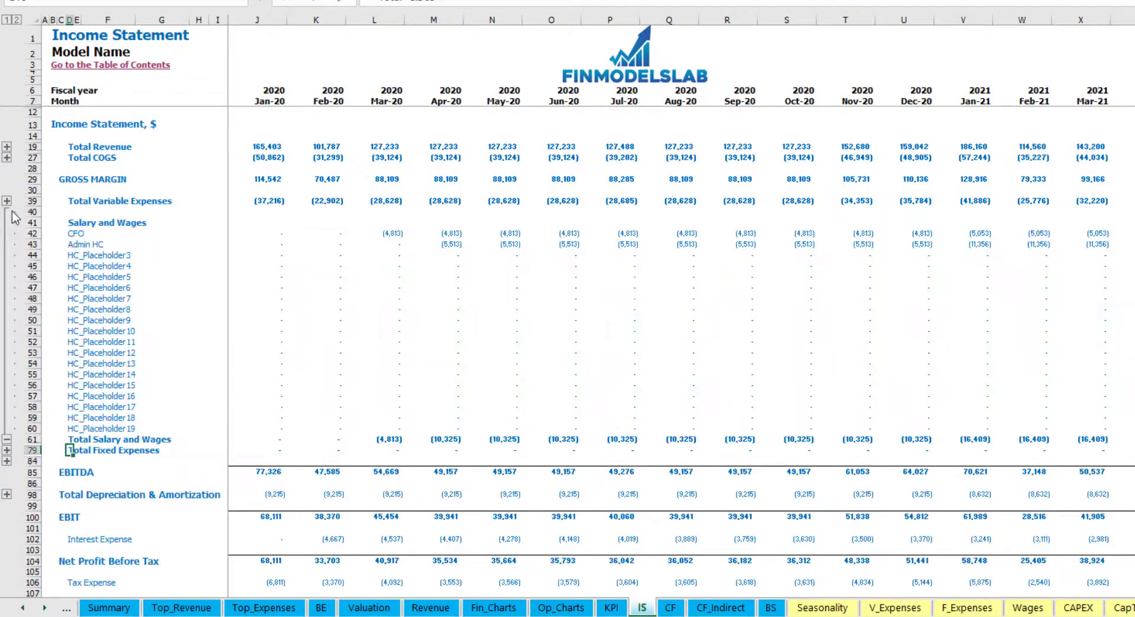
pyautogui.click(248, 232)
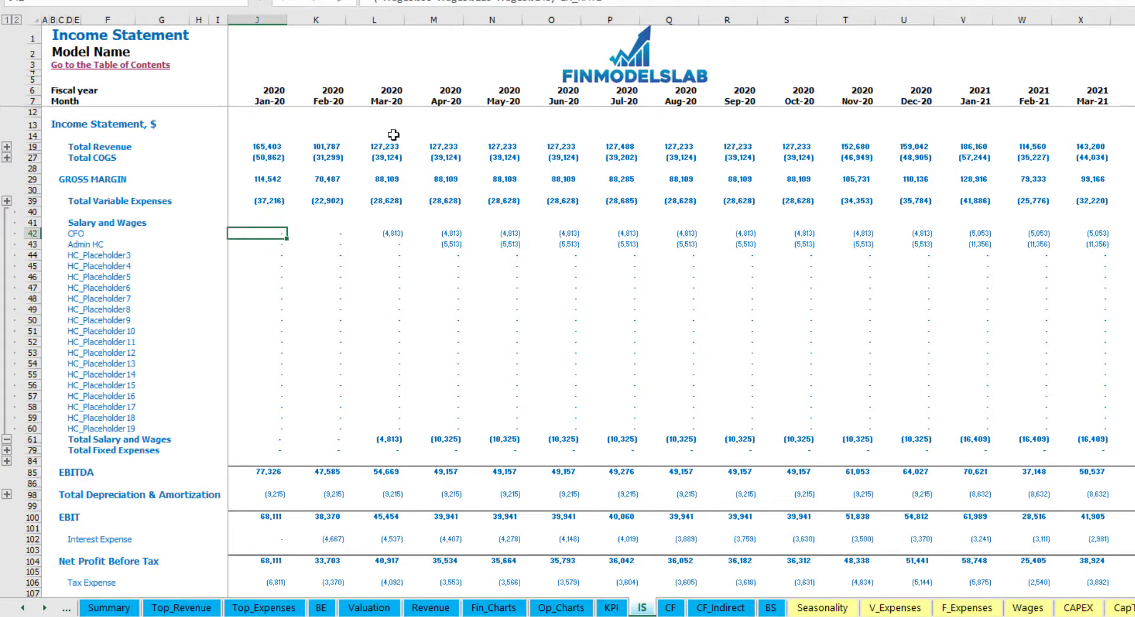
pyautogui.moveTo(77, 231); pyautogui.dragTo(76, 423)
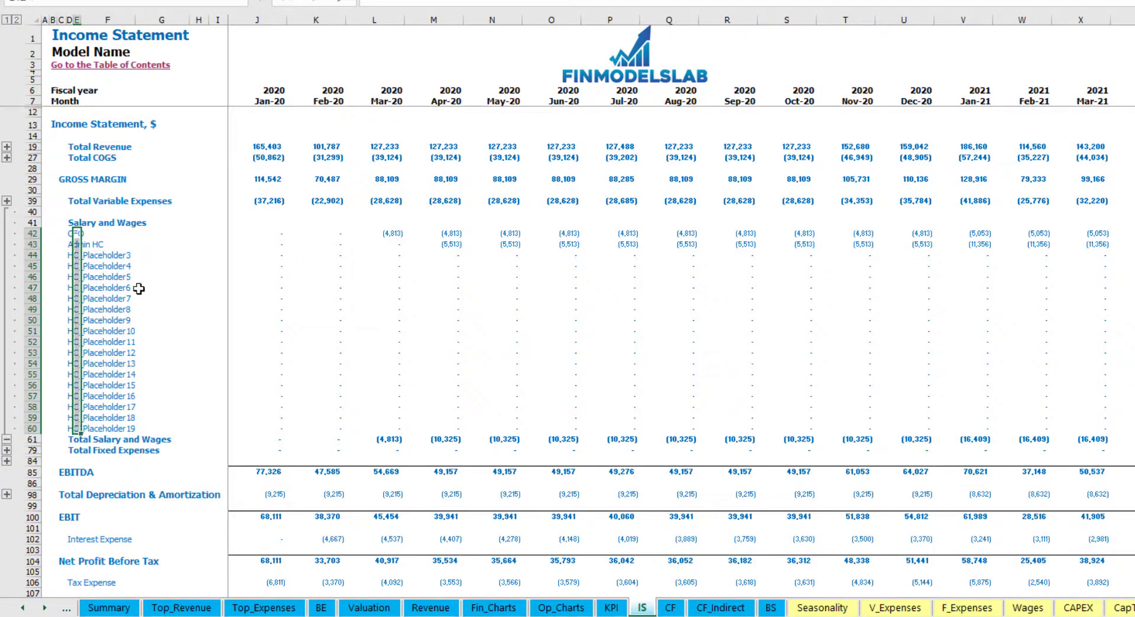
pyautogui.click(131, 243)
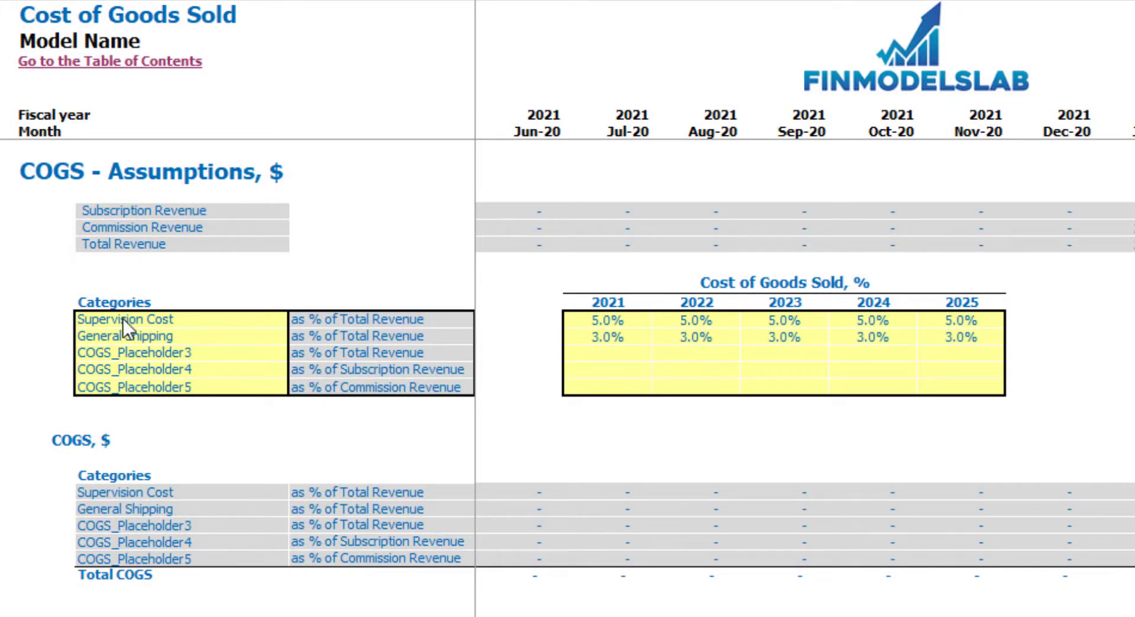
# Rename the Supervision Cost category in the COGS assumptions as CoGS component 1
pyautogui.moveTo(130, 320); pyautogui.dragTo(148, 374)
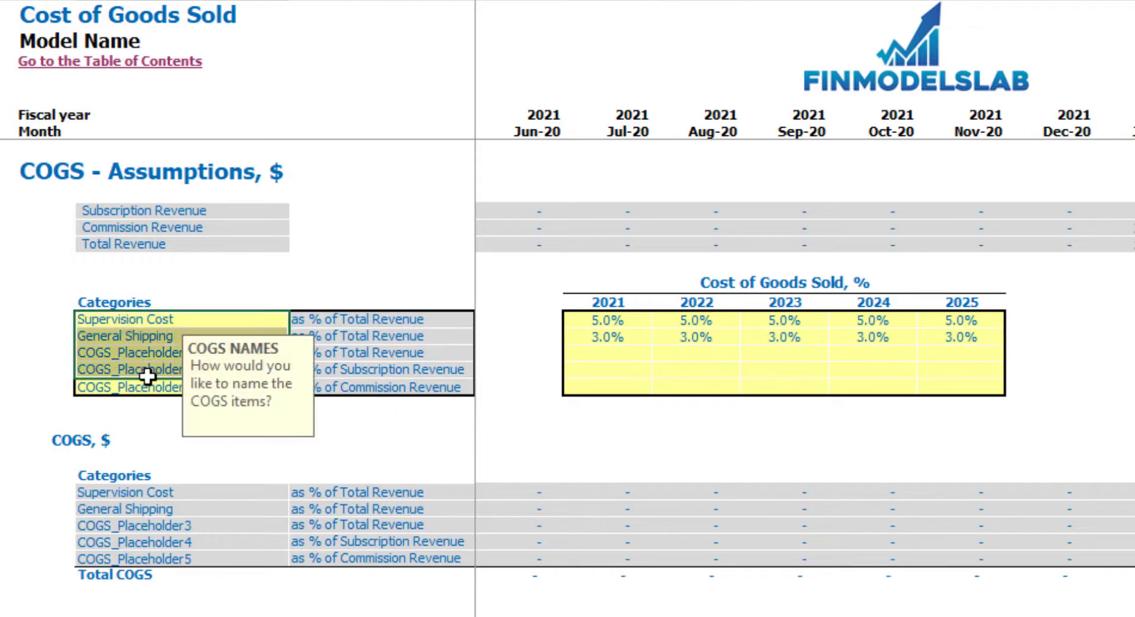
pyautogui.click(135, 319)
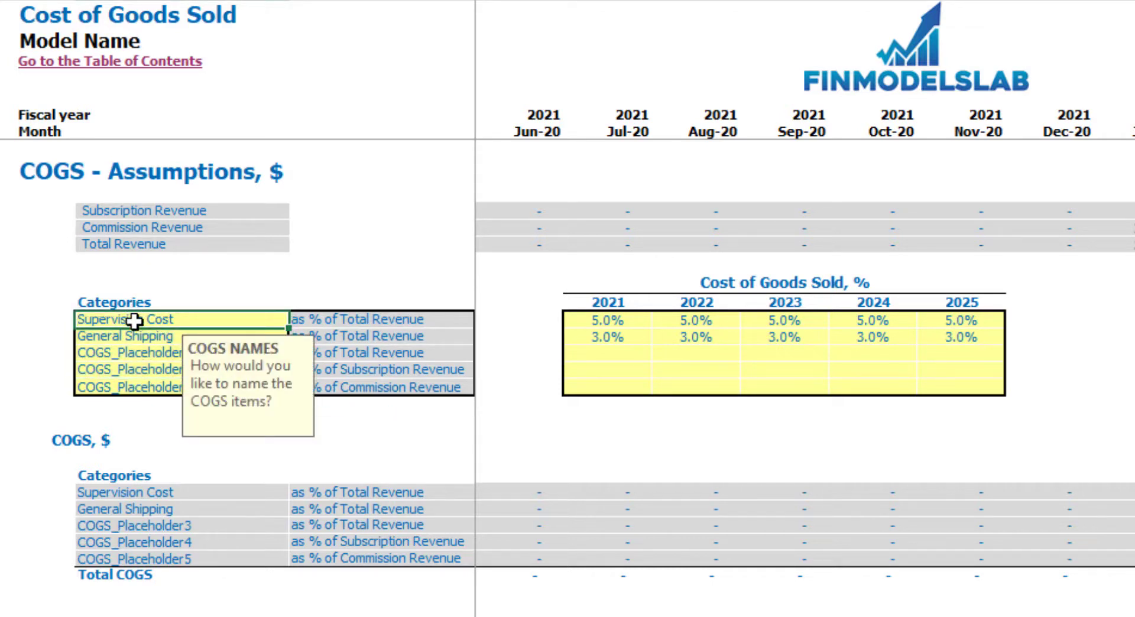
pyautogui.write('CoGS component 1')
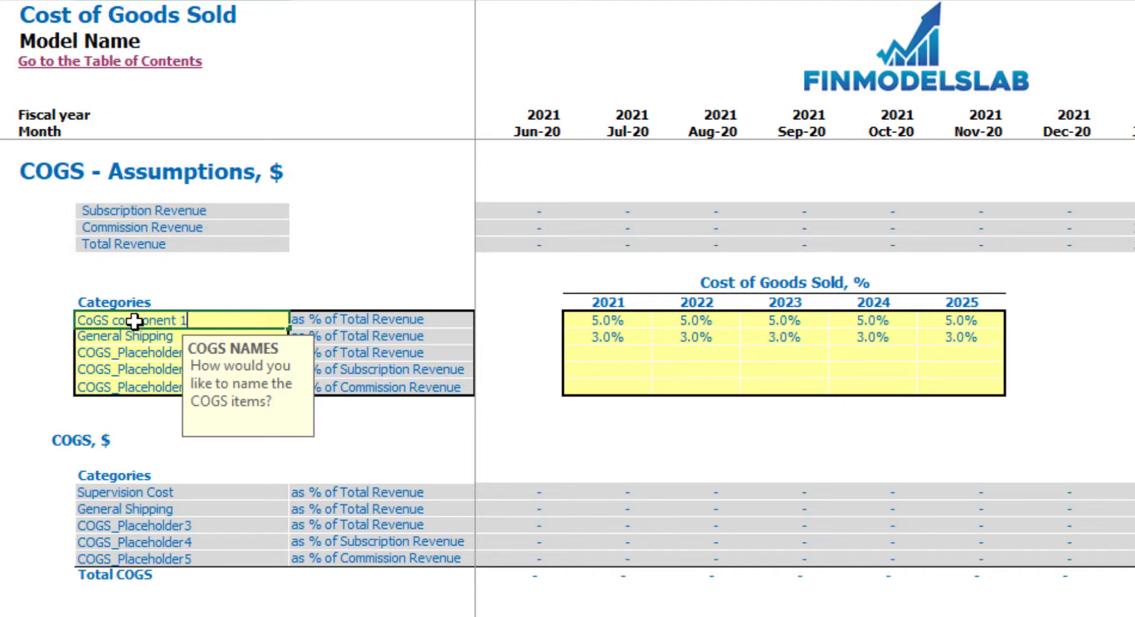
pyautogui.press('Return')
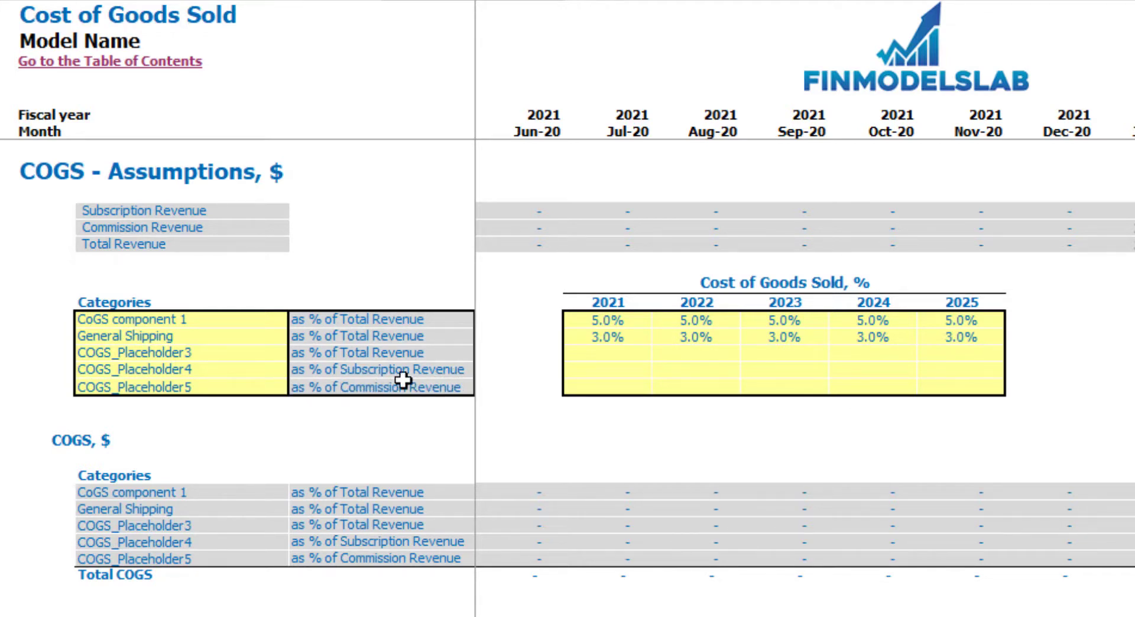
# Check the revenue basis assigned to COGS_Placeholder4 and COGS_Placeholder5 against the first COGS category
pyautogui.moveTo(381, 370); pyautogui.dragTo(309, 388)
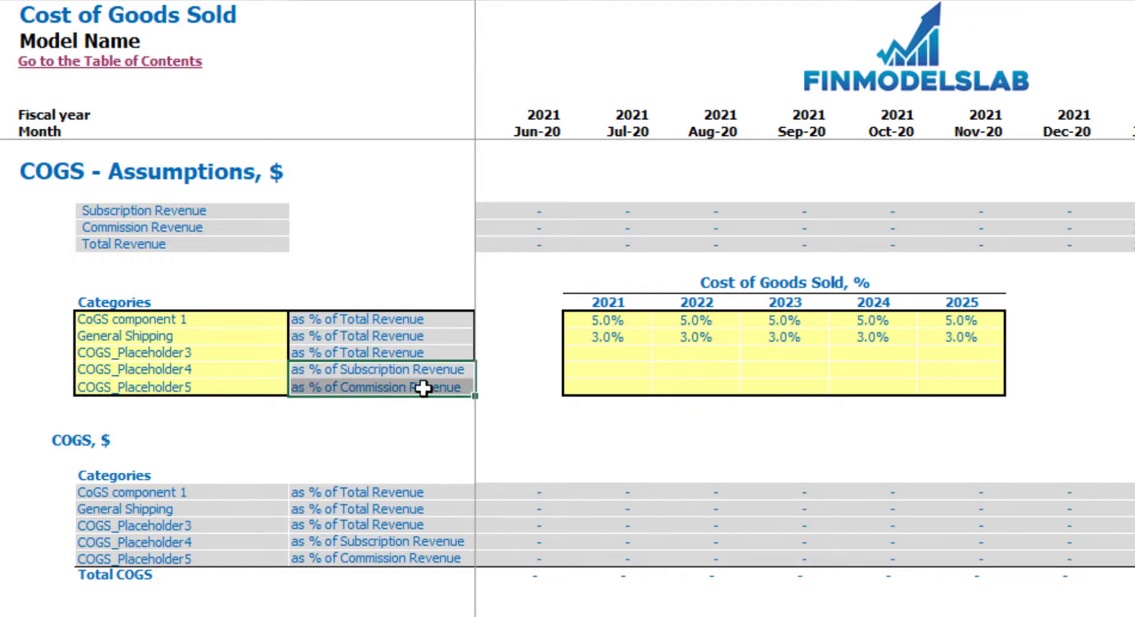
pyautogui.click(116, 318)
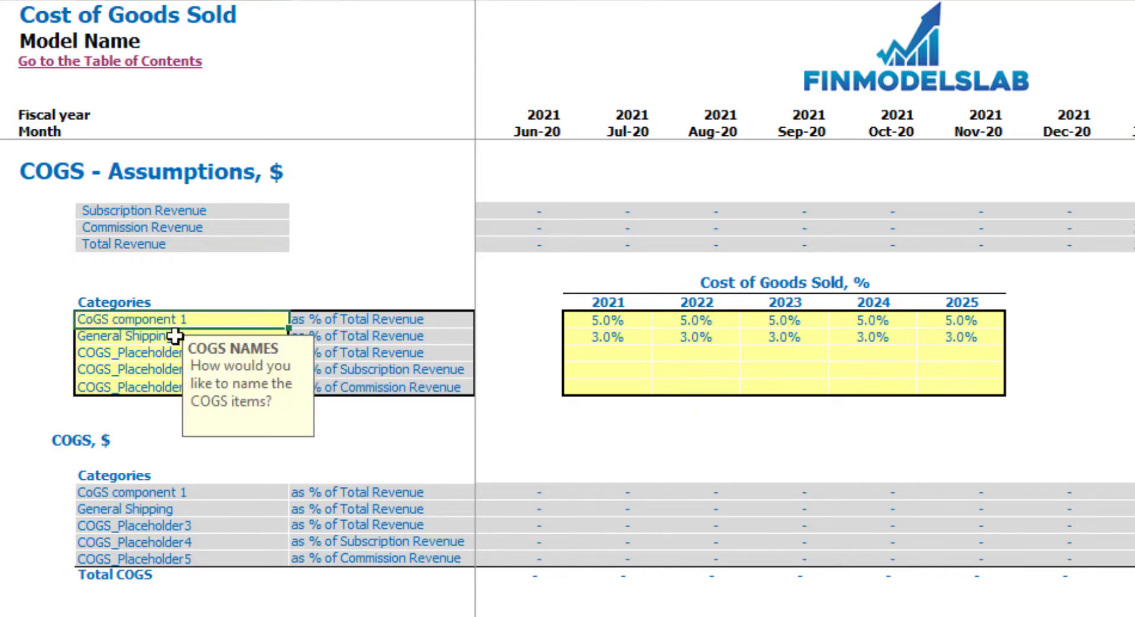
pyautogui.click(343, 264)
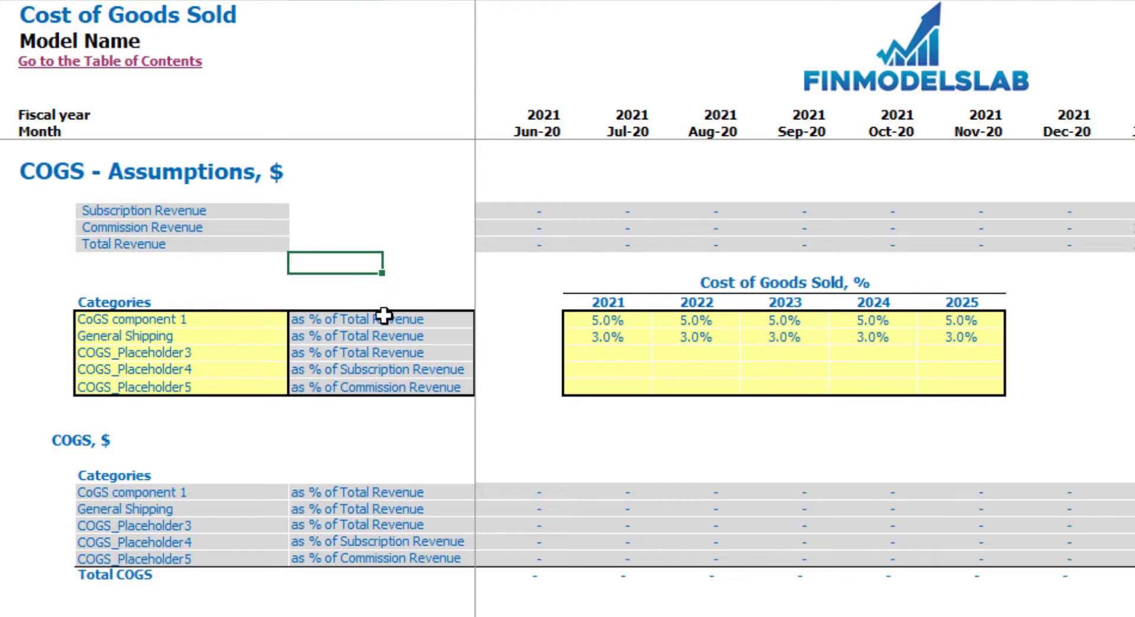
# Set CoGS component 1's share of total revenue for 2021 to 2025 to 10%, 9%, 8%, 7% and 6%
pyautogui.click(625, 322)
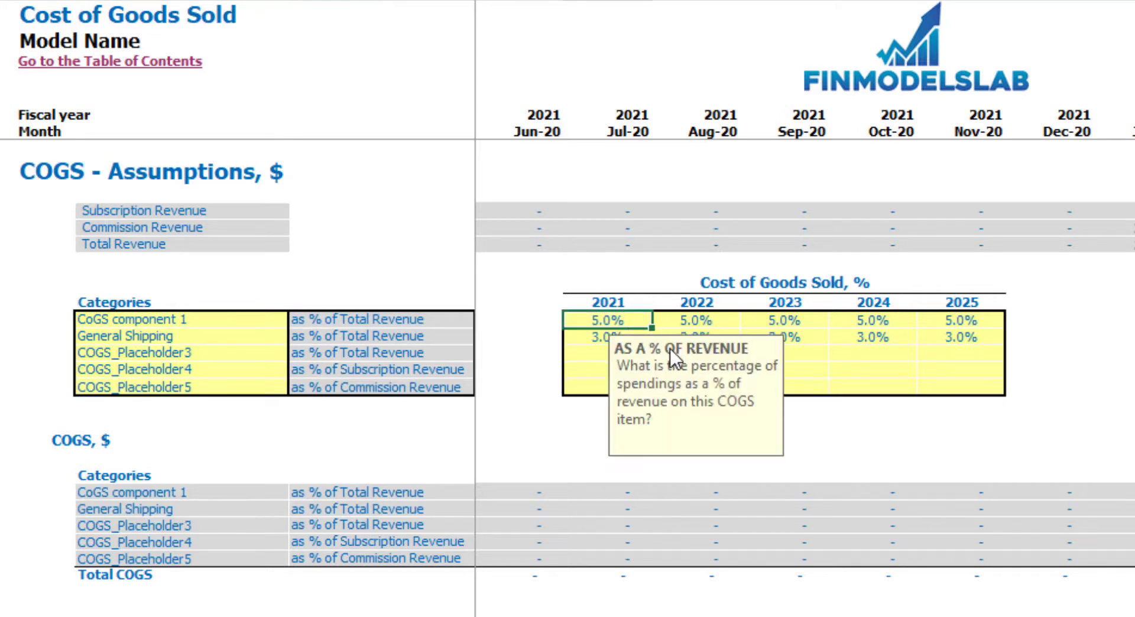
pyautogui.write('10')
pyautogui.press('Tab')
pyautogui.write('9')
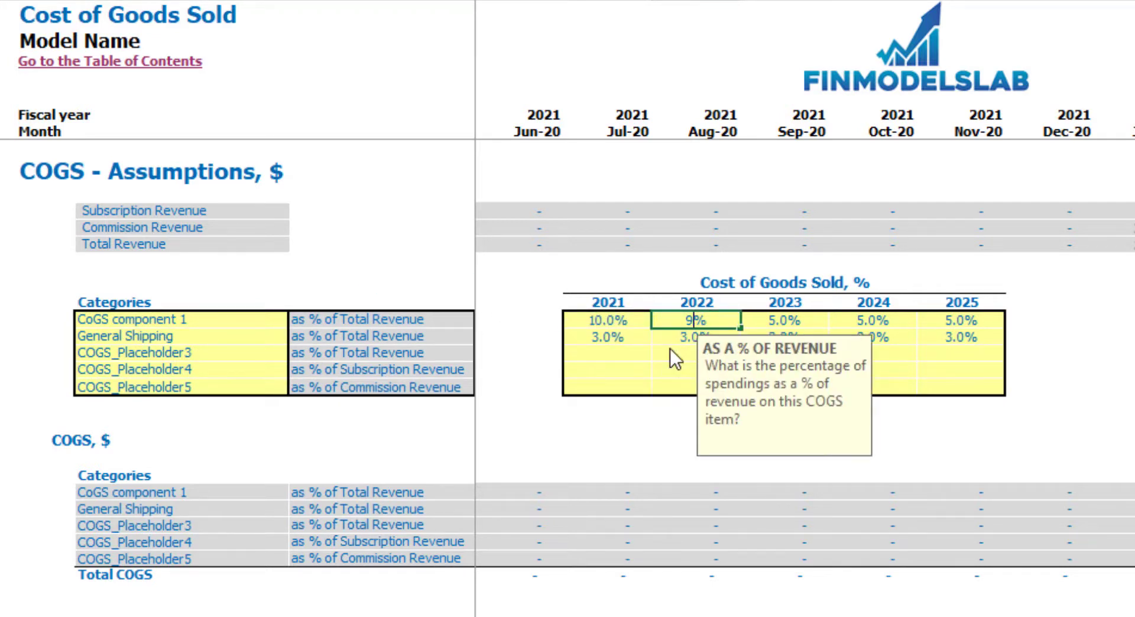
pyautogui.press('Tab')
pyautogui.write('8')
pyautogui.press('Tab')
pyautogui.write('7')
pyautogui.press('Tab')
pyautogui.write('6')
pyautogui.press('Tab')
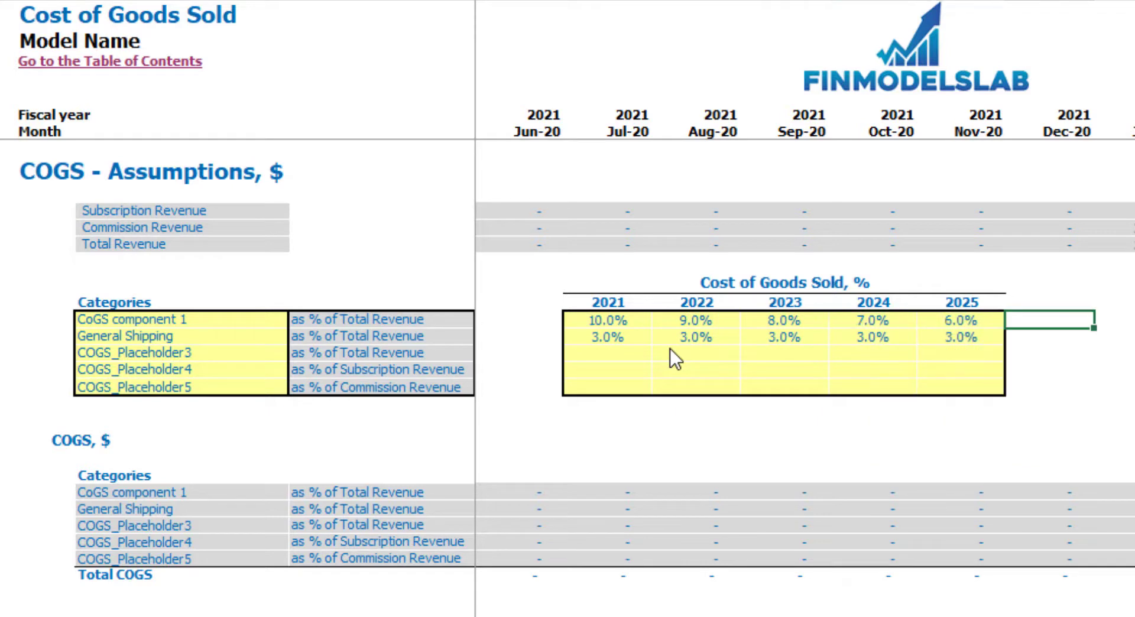
# Review the COGS schedule, and expand the COGS group in the Income Statement to examine its category lines
pyautogui.click(1035, 615)
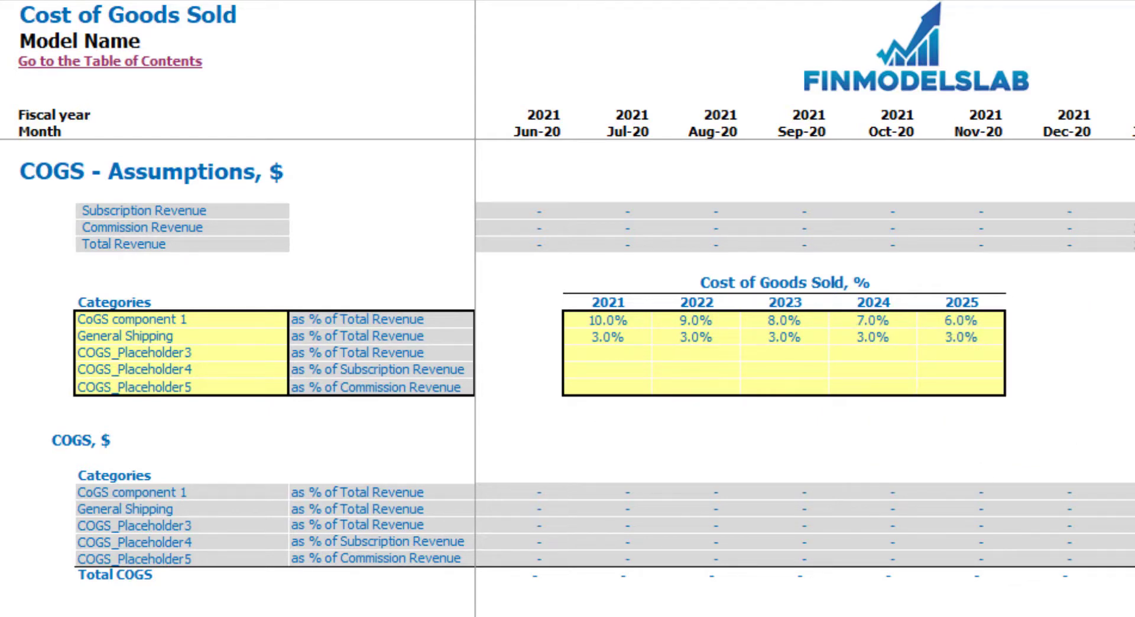
pyautogui.moveTo(0, 493); pyautogui.dragTo(0, 558)
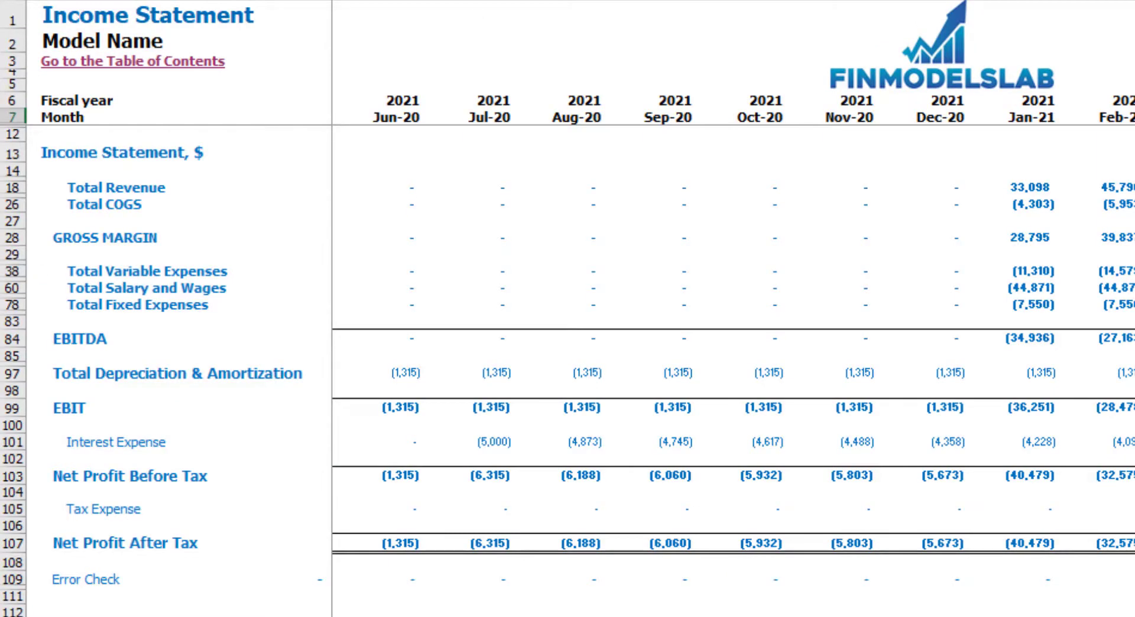
pyautogui.click(0, 204)
pyautogui.moveTo(16, 237); pyautogui.dragTo(6, 307)
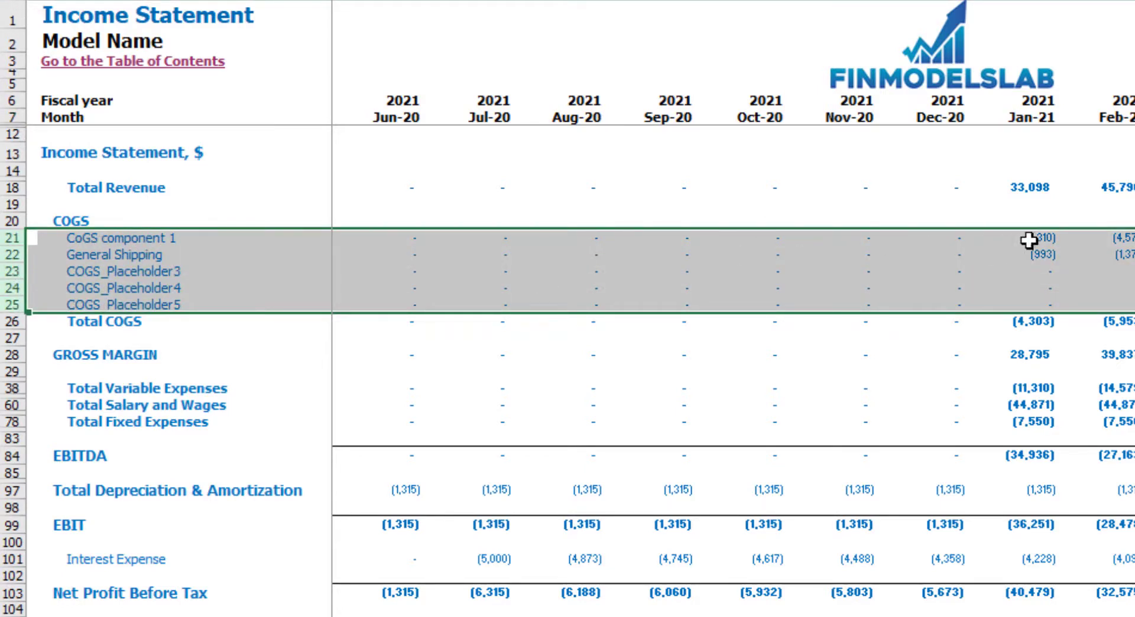
pyautogui.click(1040, 204)
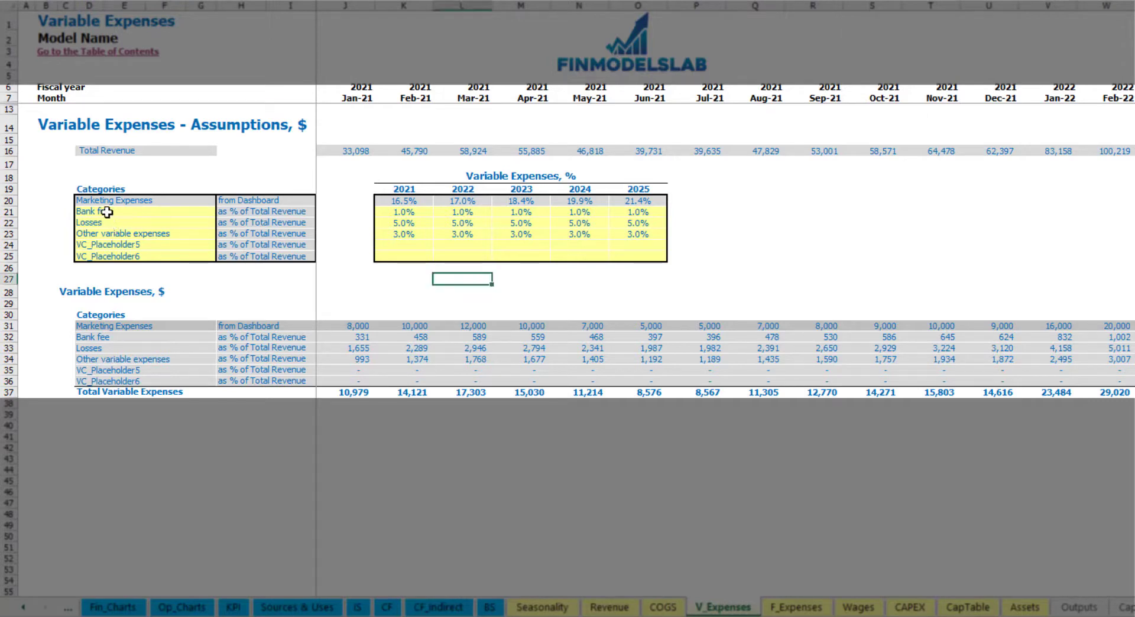
# Set the Bank fee's share of total revenue for 2021 to 2025 to 2.0%, 1.8%, 1.6%, 1.4% and 1.2%
pyautogui.click(102, 213)
pyautogui.click(402, 223)
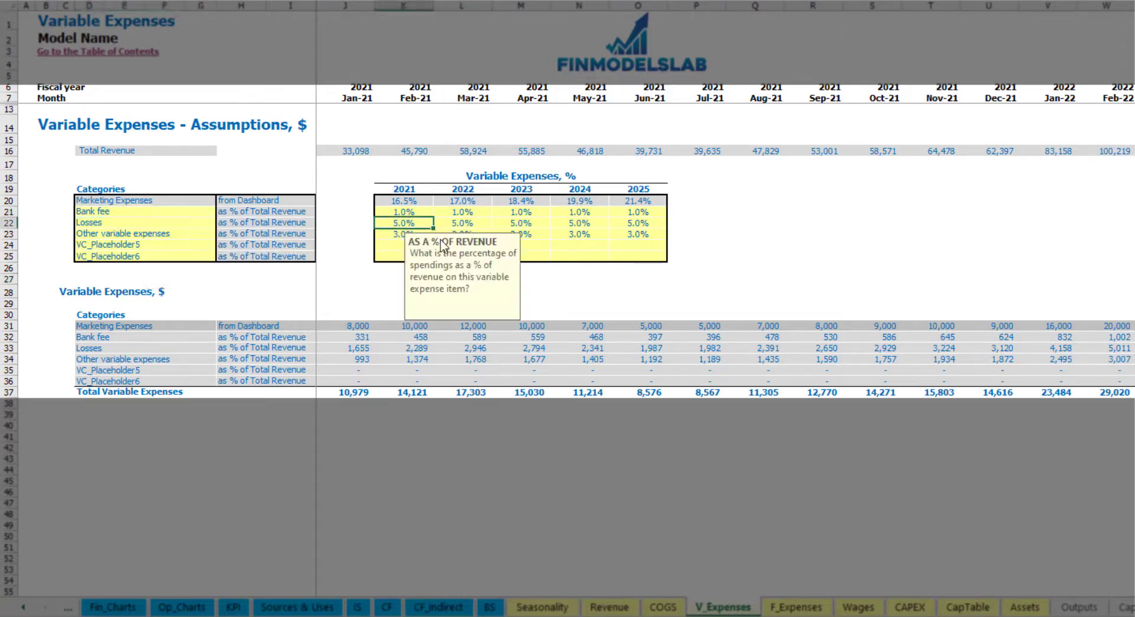
pyautogui.click(425, 210)
pyautogui.write('2')
pyautogui.press('Tab')
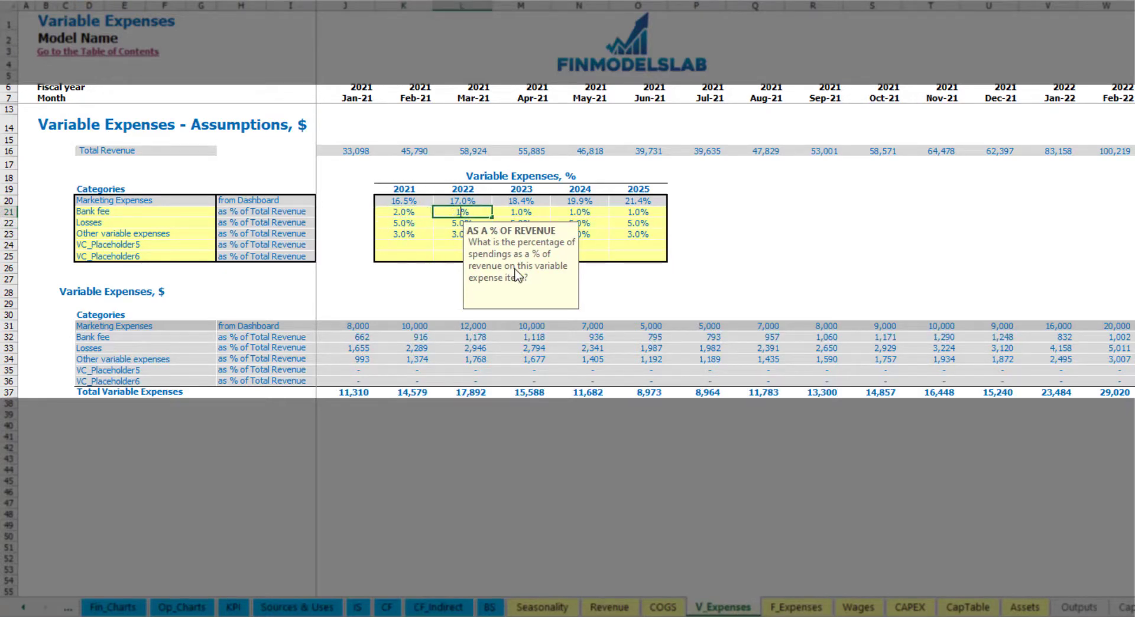
pyautogui.press('Tab')
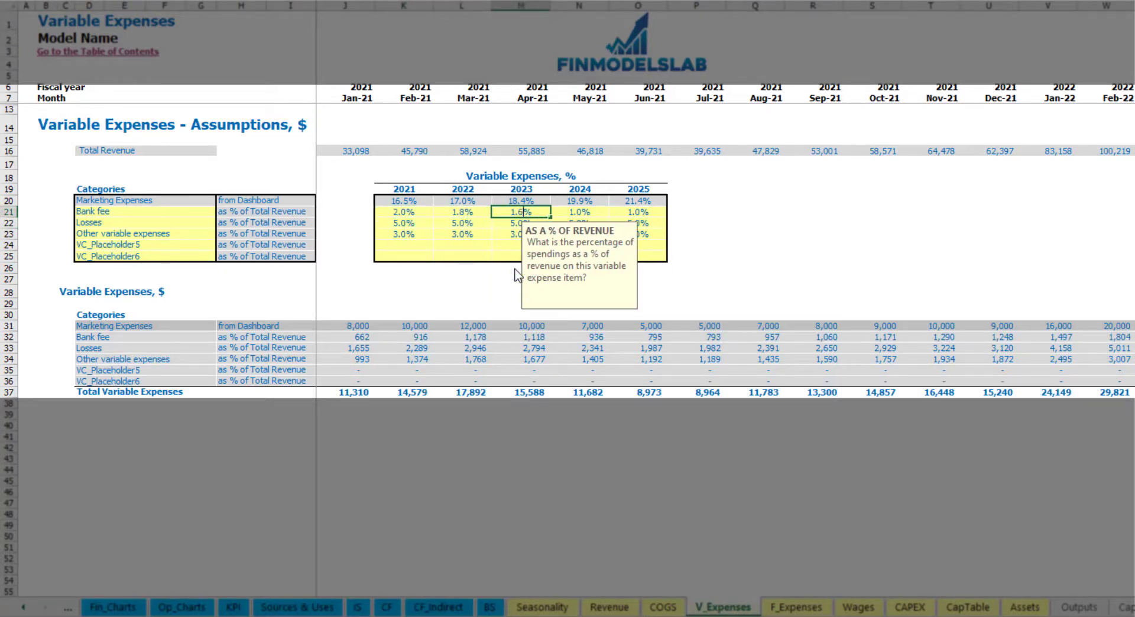
pyautogui.press('Tab')
pyautogui.write('14')
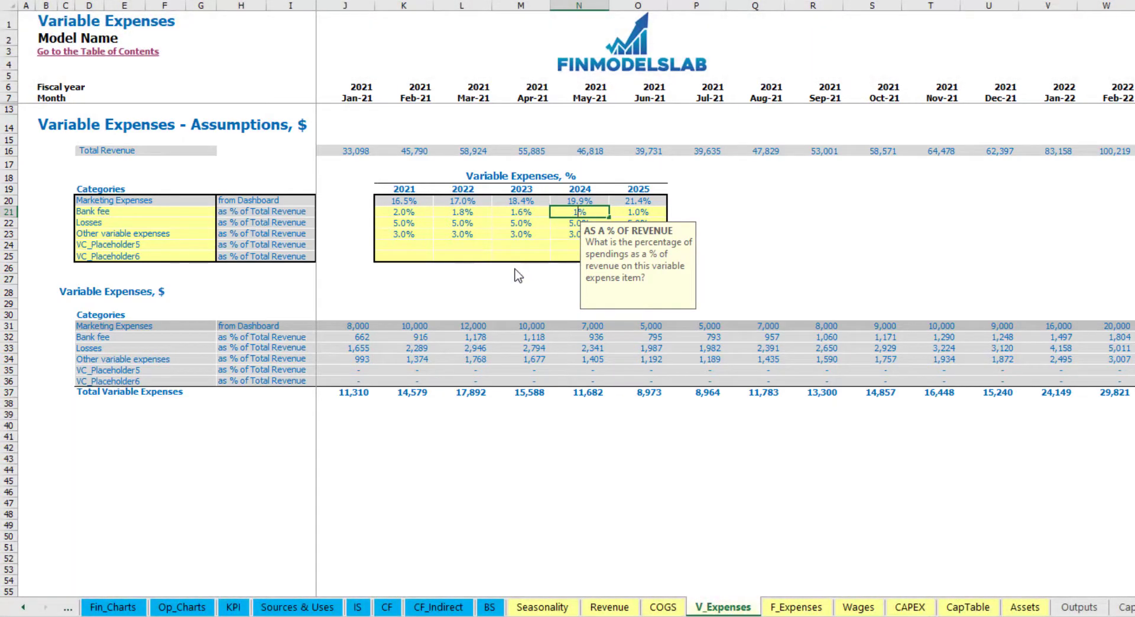
pyautogui.press('Tab')
pyautogui.write('1')
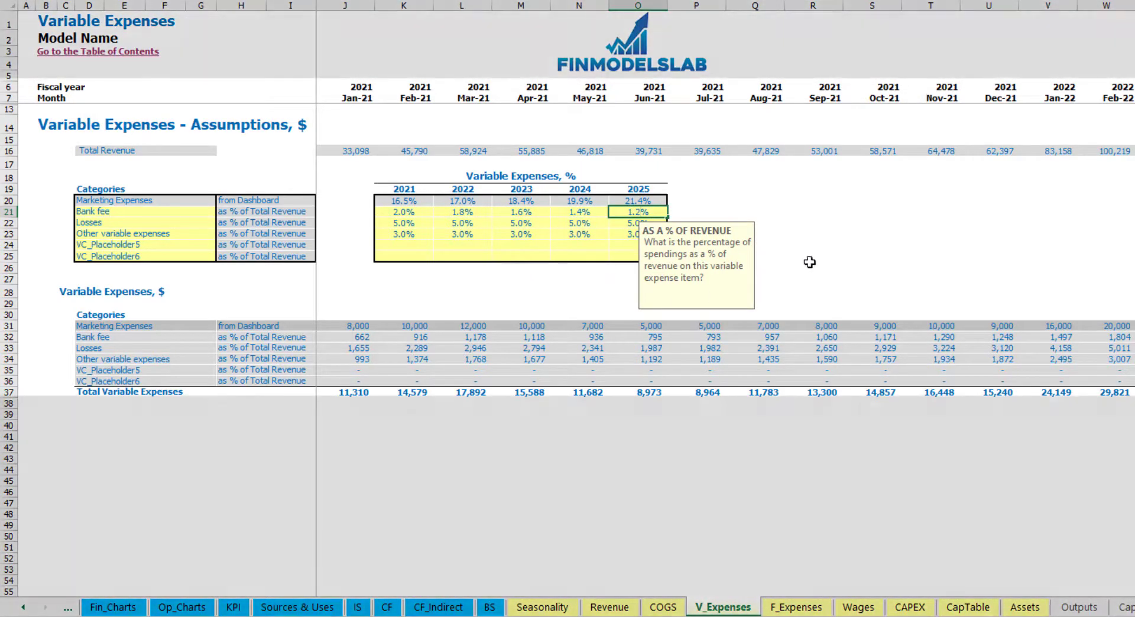
# Review the variable expenses schedule, and expand the Variable Expenses group in the Income Statement to examine its category lines
pyautogui.click(872, 245)
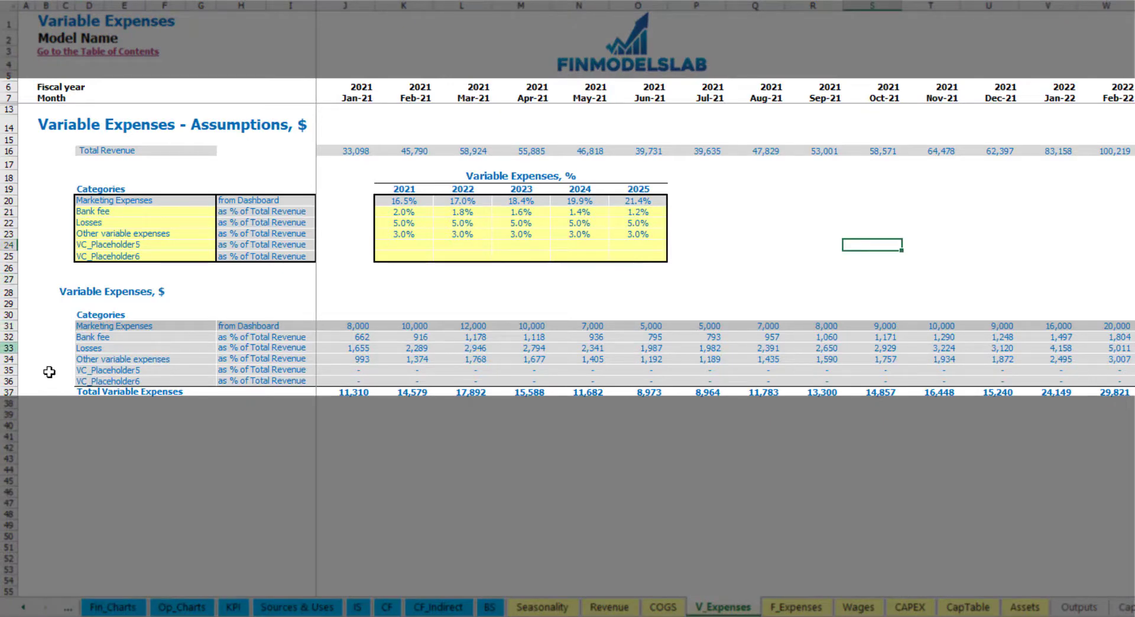
pyautogui.click(357, 607)
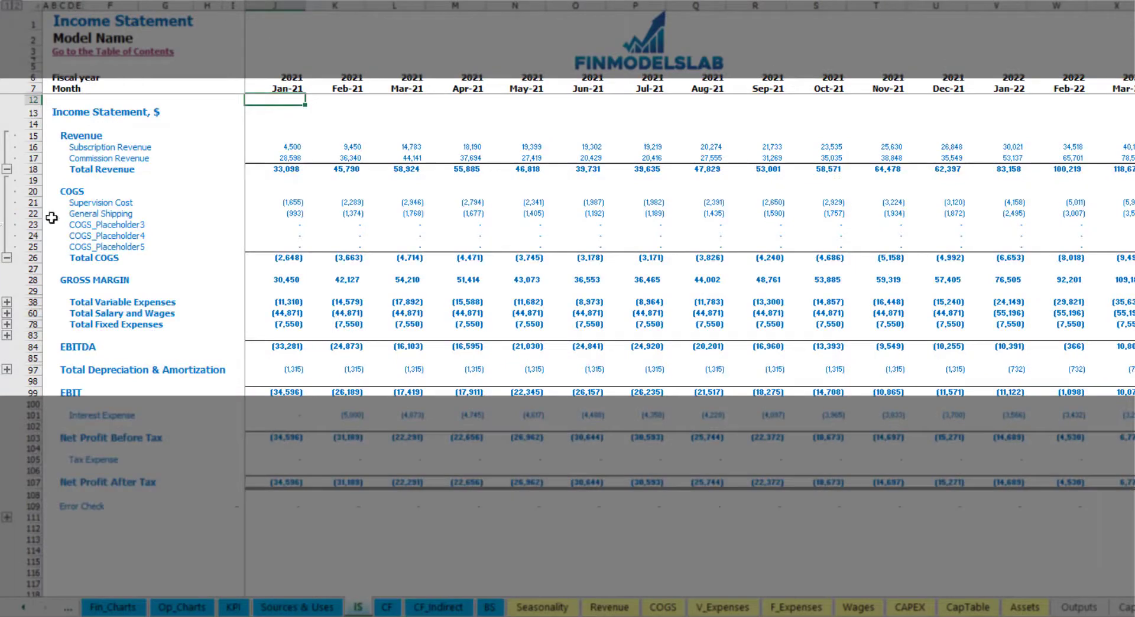
pyautogui.click(7, 302)
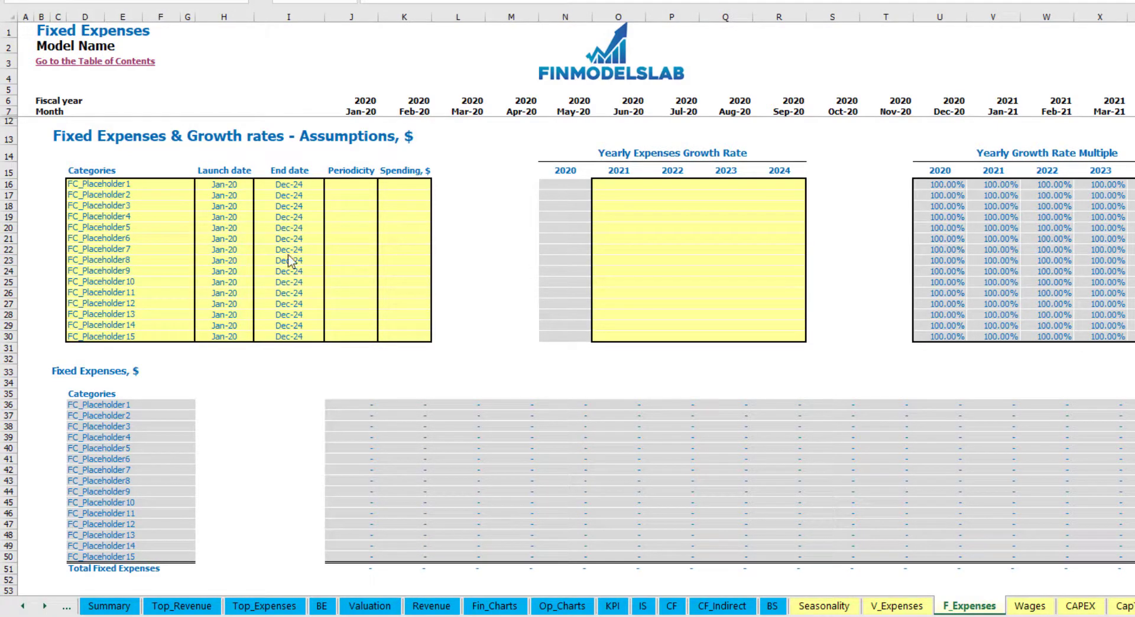
# Rename the first fixed expense category as Utilities and set its launch date to Mar-20
pyautogui.click(132, 184)
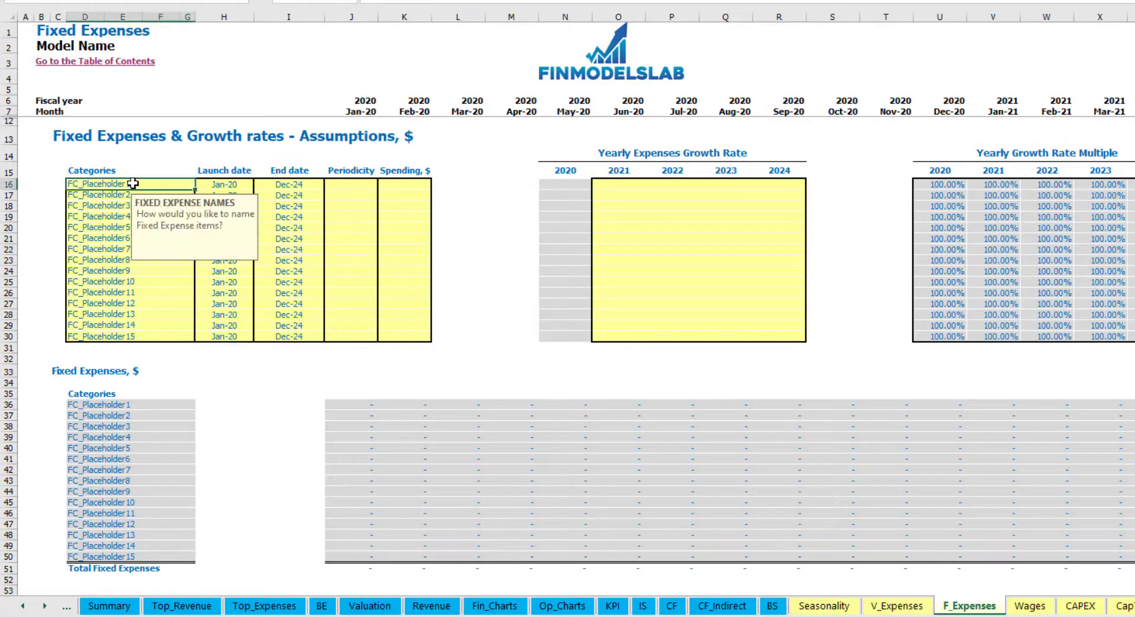
pyautogui.write('Utilities')
pyautogui.press('Return')
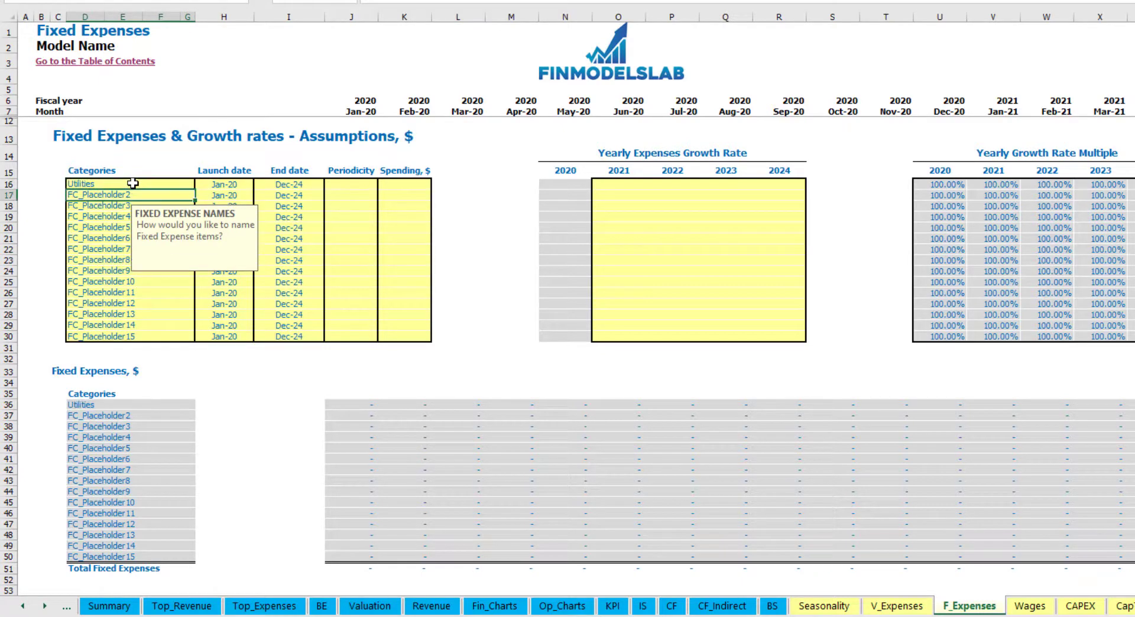
pyautogui.click(231, 185)
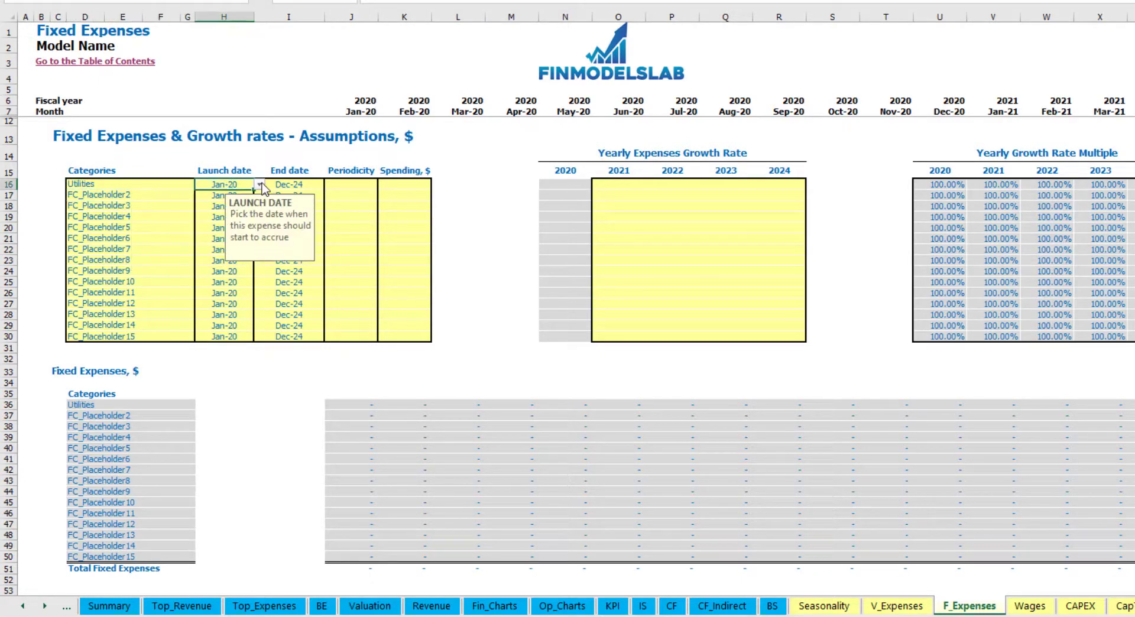
pyautogui.click(260, 185)
pyautogui.click(225, 211)
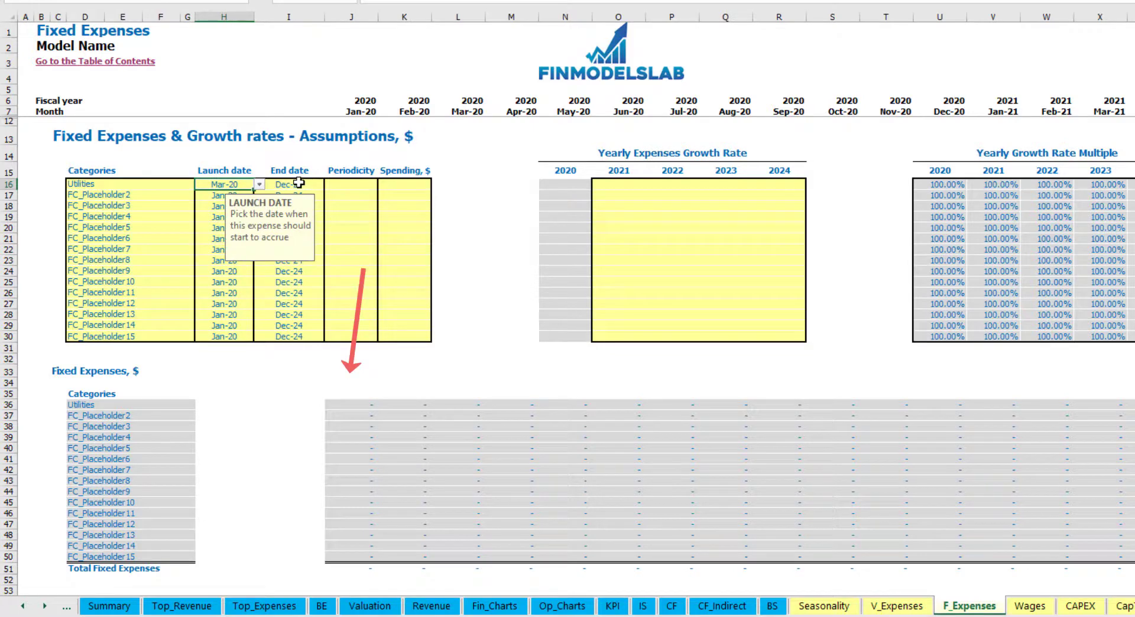
# Check the Utilities end date and the extent of the monthly timeline on the Fixed Expenses sheet
pyautogui.click(299, 183)
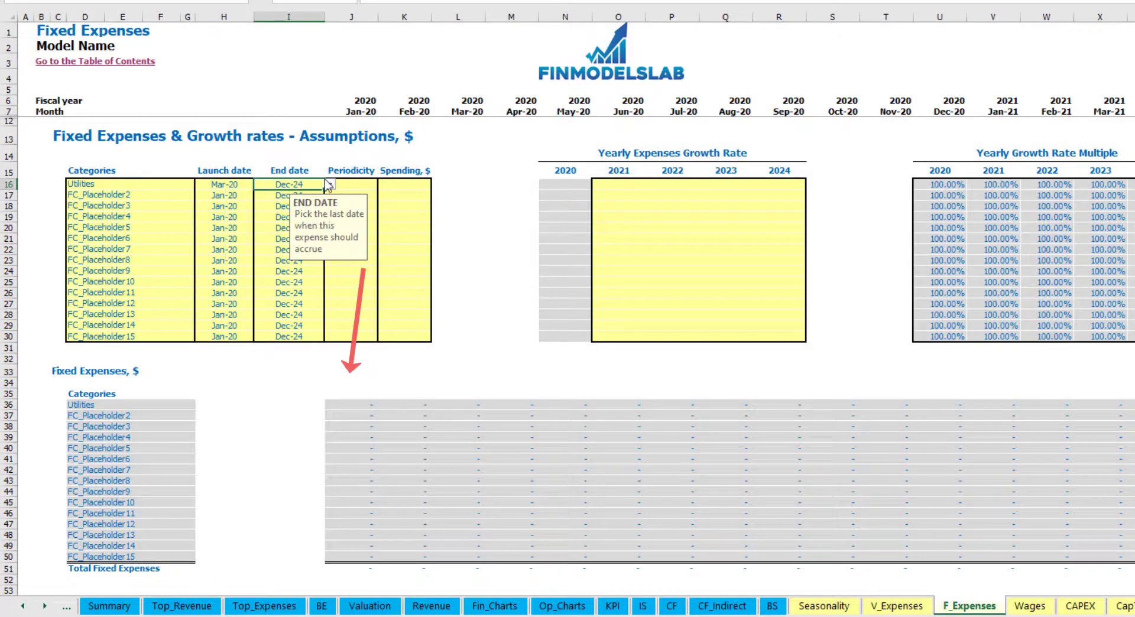
pyautogui.click(360, 115)
pyautogui.hotkey('ctrl', 'Right')
pyautogui.hotkey('ctrl', 'Left')
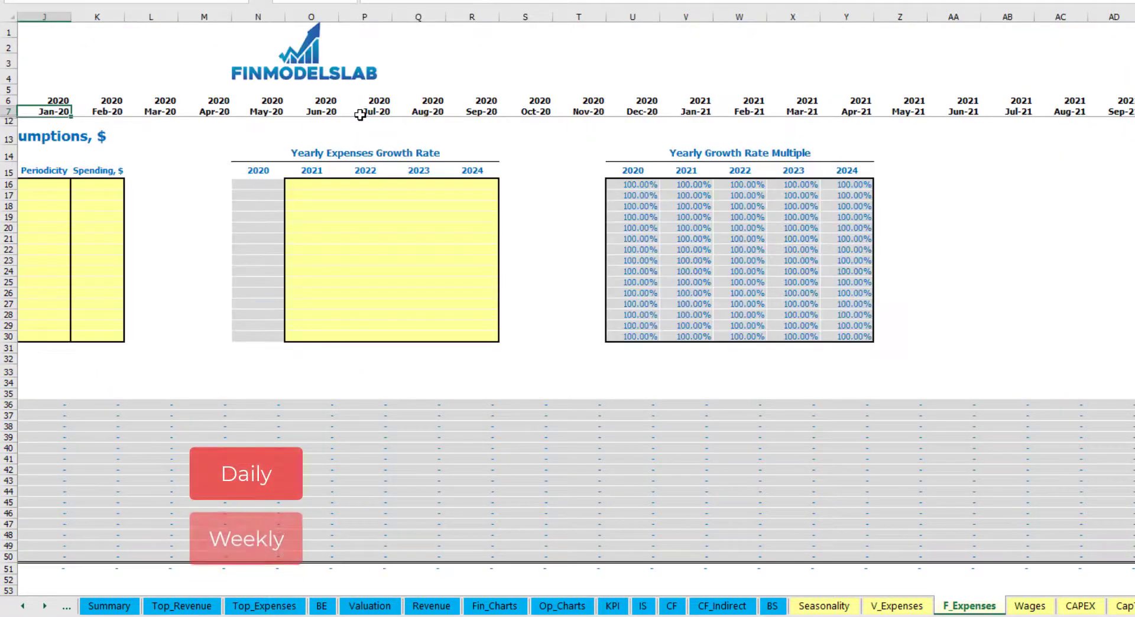
pyautogui.press('Left')
pyautogui.press('Left')
pyautogui.press('Left')
pyautogui.press('Home')
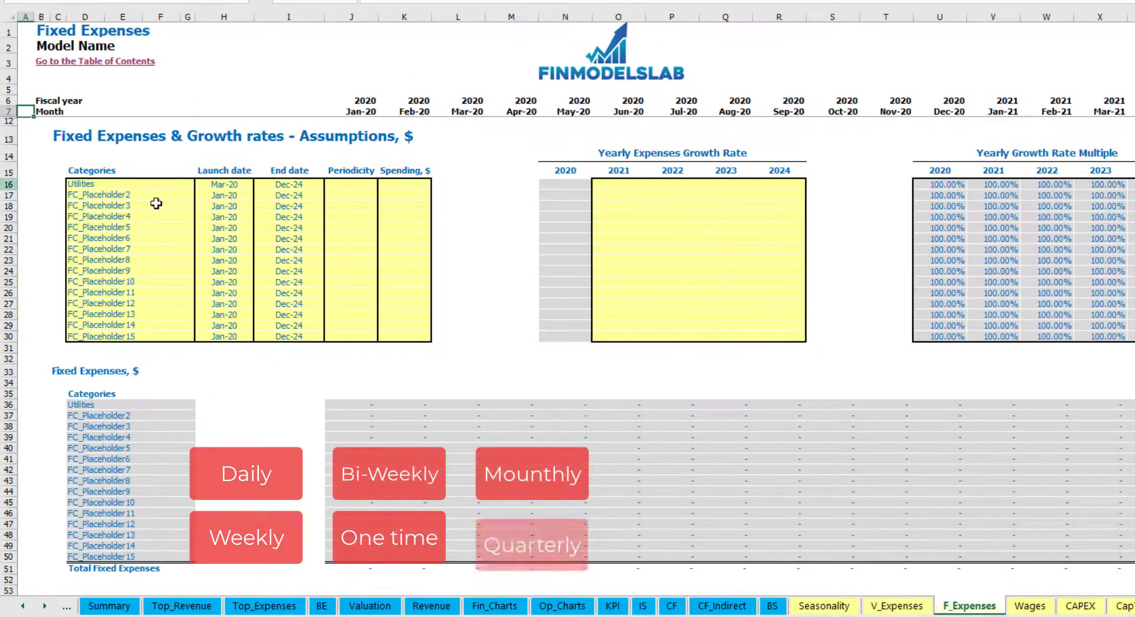
# Set the Utilities expense to Daily periodicity with spending of $50
pyautogui.click(373, 185)
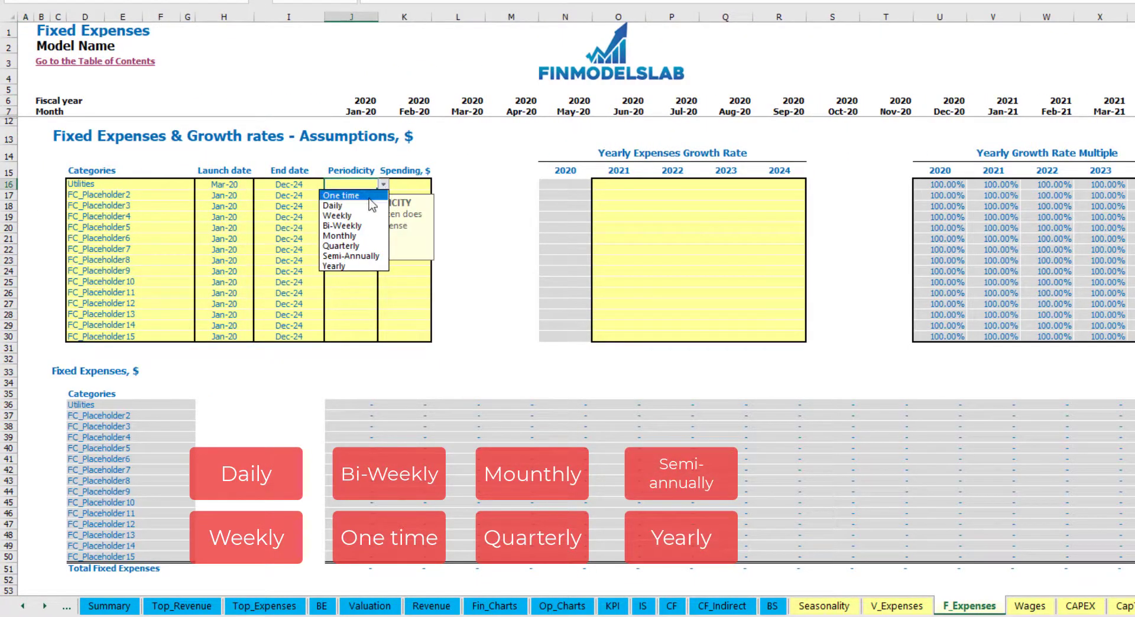
pyautogui.click(334, 205)
pyautogui.press('Right')
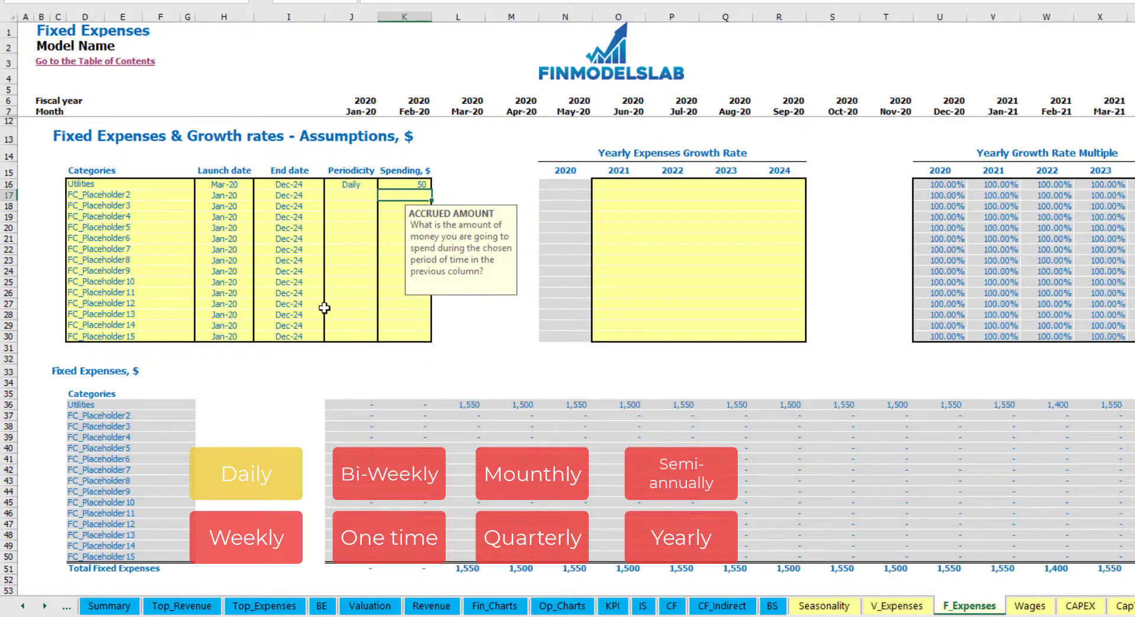
# Examine the monthly Utilities amounts in the fixed expenses schedule, comparing Mar-20 with Apr-20 and May-20
pyautogui.click(465, 407)
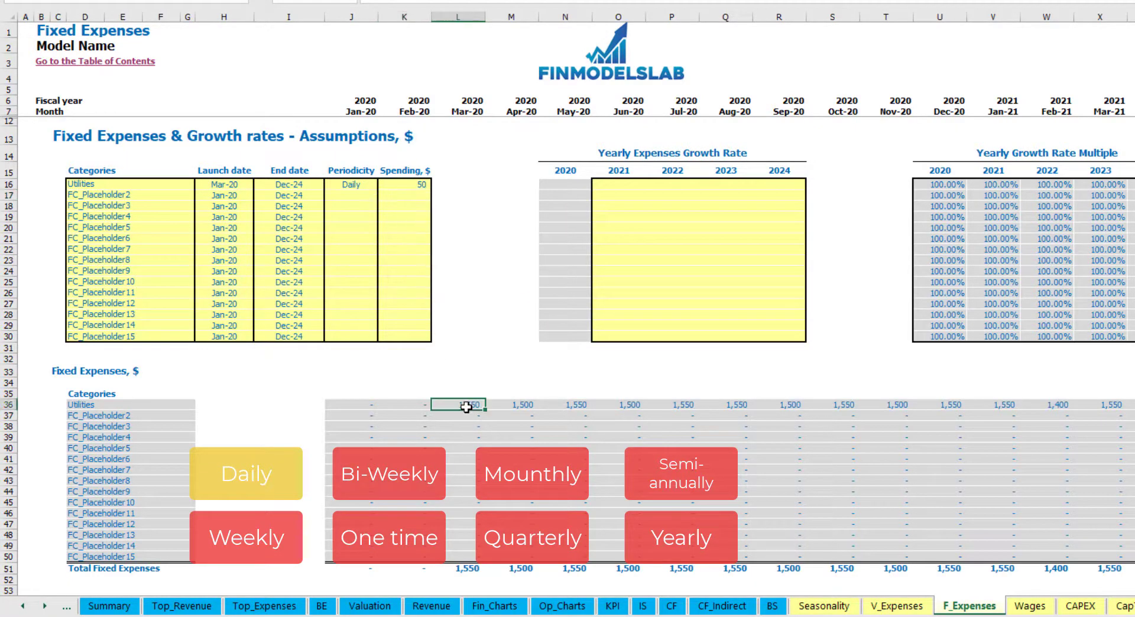
pyautogui.click(518, 407)
pyautogui.click(578, 407)
pyautogui.click(469, 396)
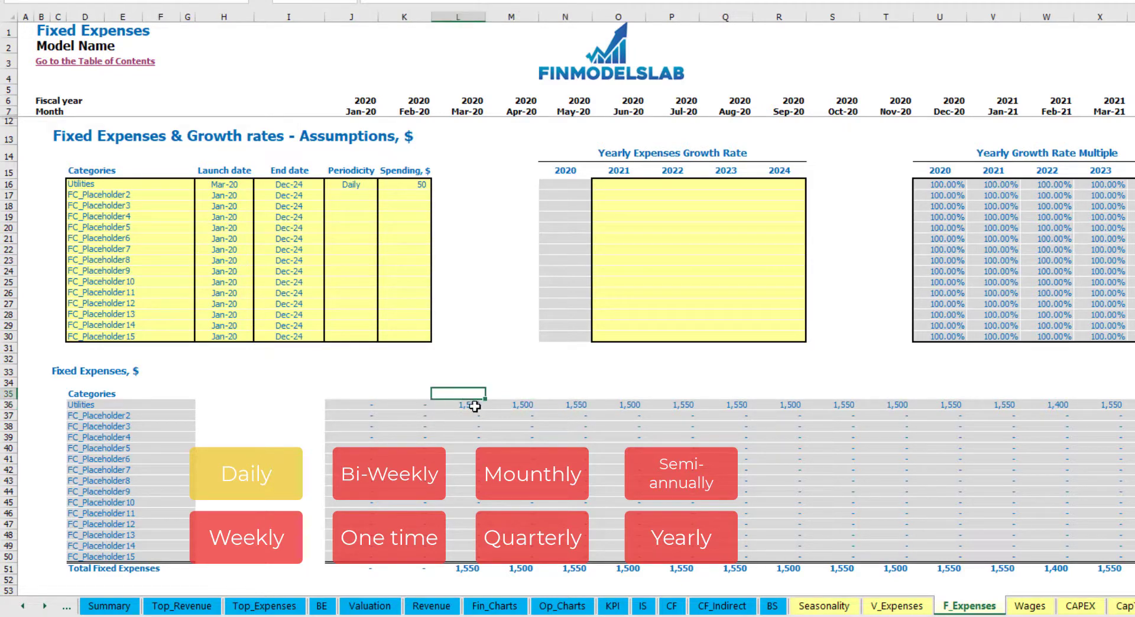
pyautogui.click(483, 408)
pyautogui.click(504, 408)
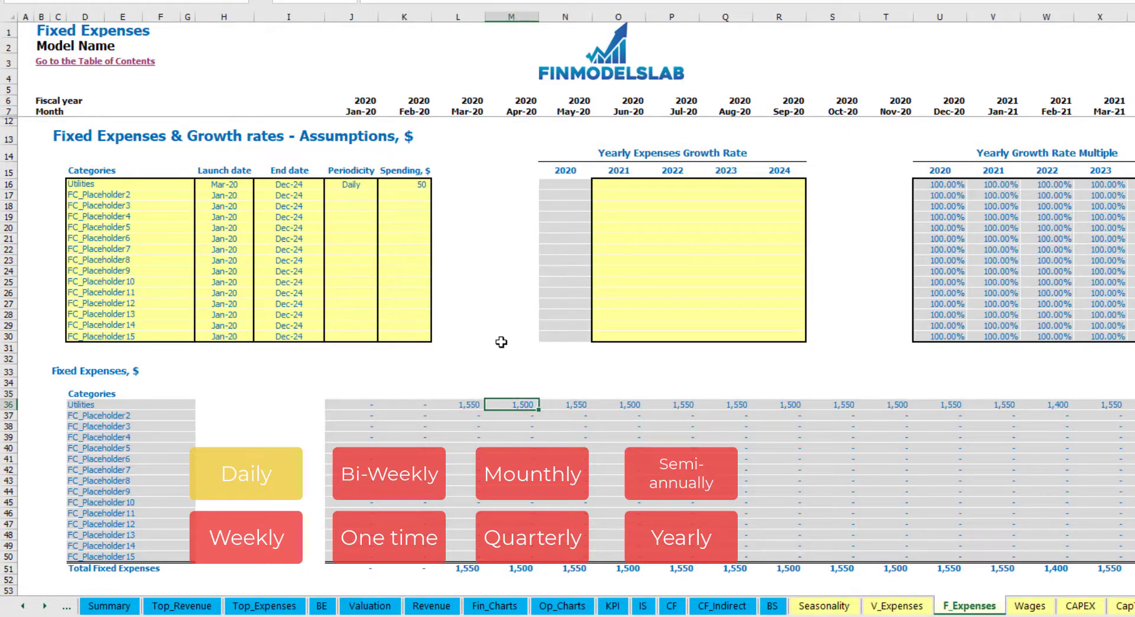
pyautogui.click(464, 110)
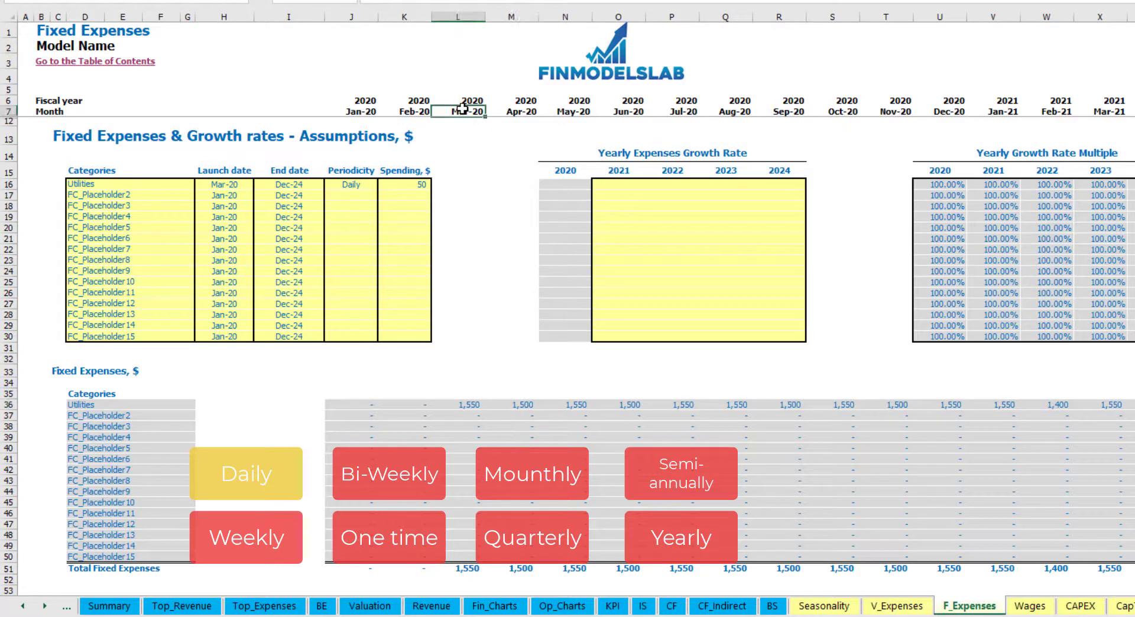
pyautogui.click(481, 409)
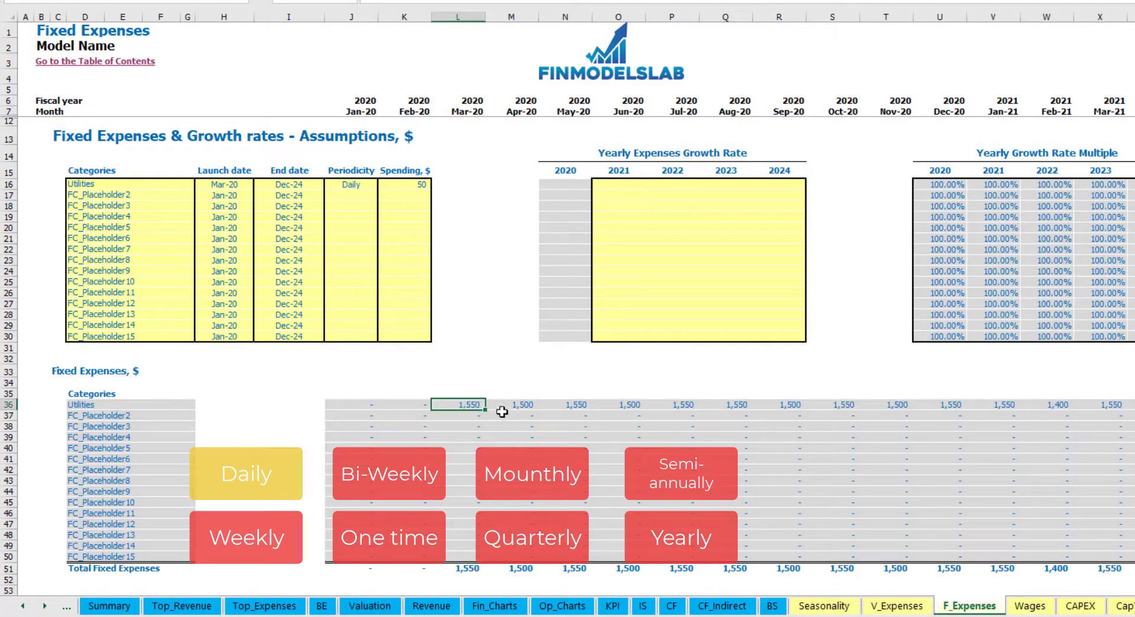
pyautogui.click(521, 407)
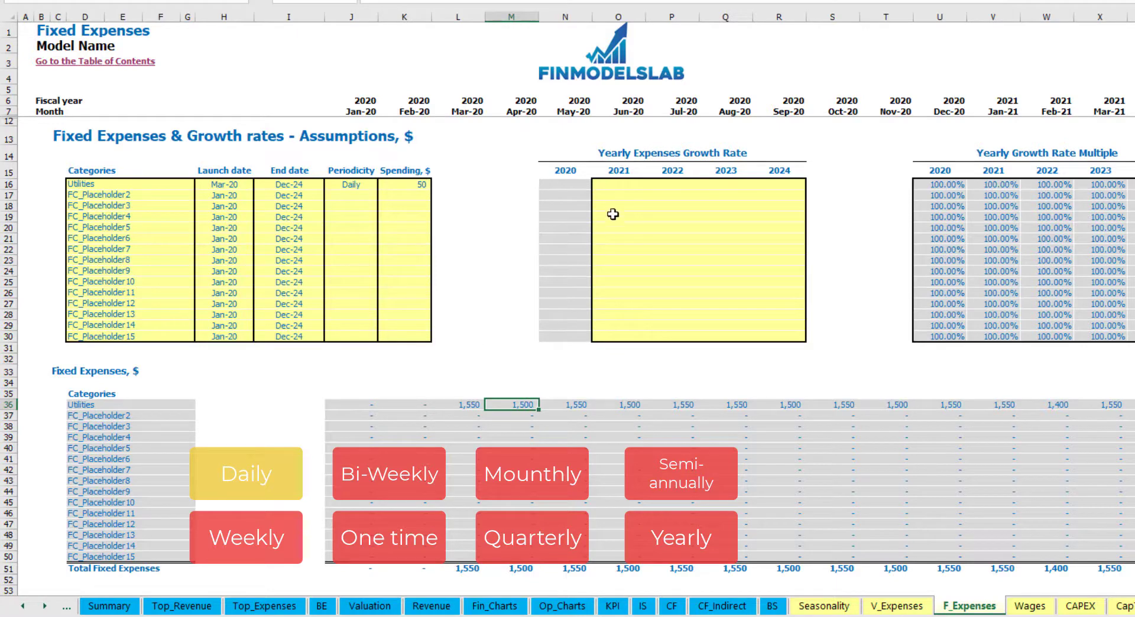
# Set the yearly expenses growth rate for Utilities to 5% in each year from 2021 to 2024
pyautogui.click(628, 187)
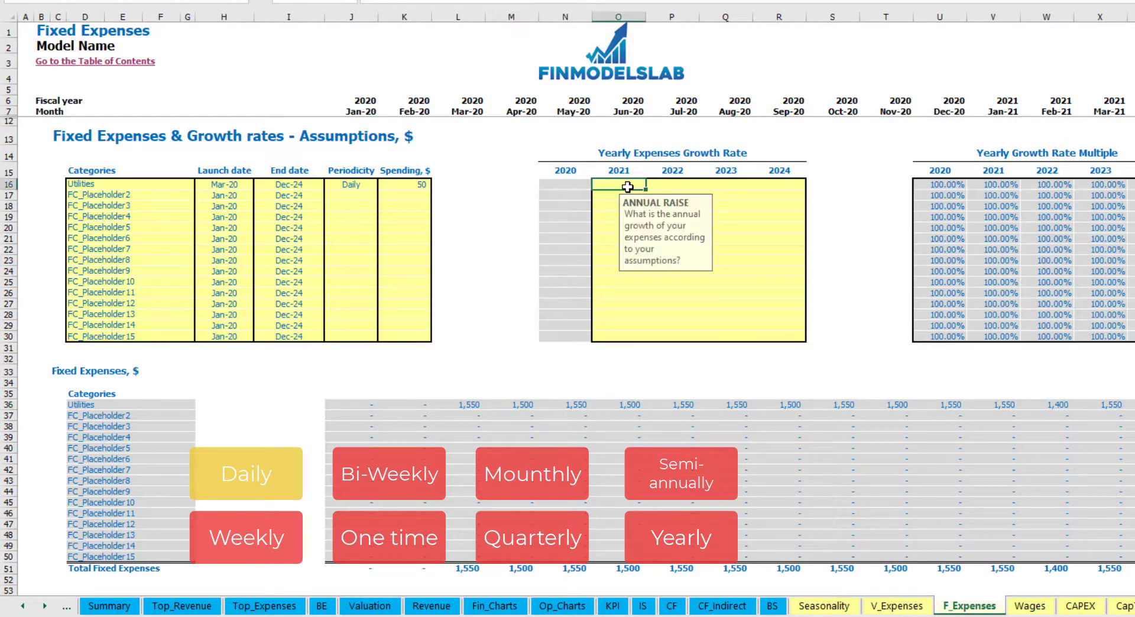
pyautogui.write('5%')
pyautogui.press('Return')
pyautogui.press('Up')
pyautogui.hotkey('ctrl', 'c')
pyautogui.press('Right')
pyautogui.hotkey('shift', 'Right')
pyautogui.hotkey('shift', 'Right')
pyautogui.hotkey('ctrl', 'v')
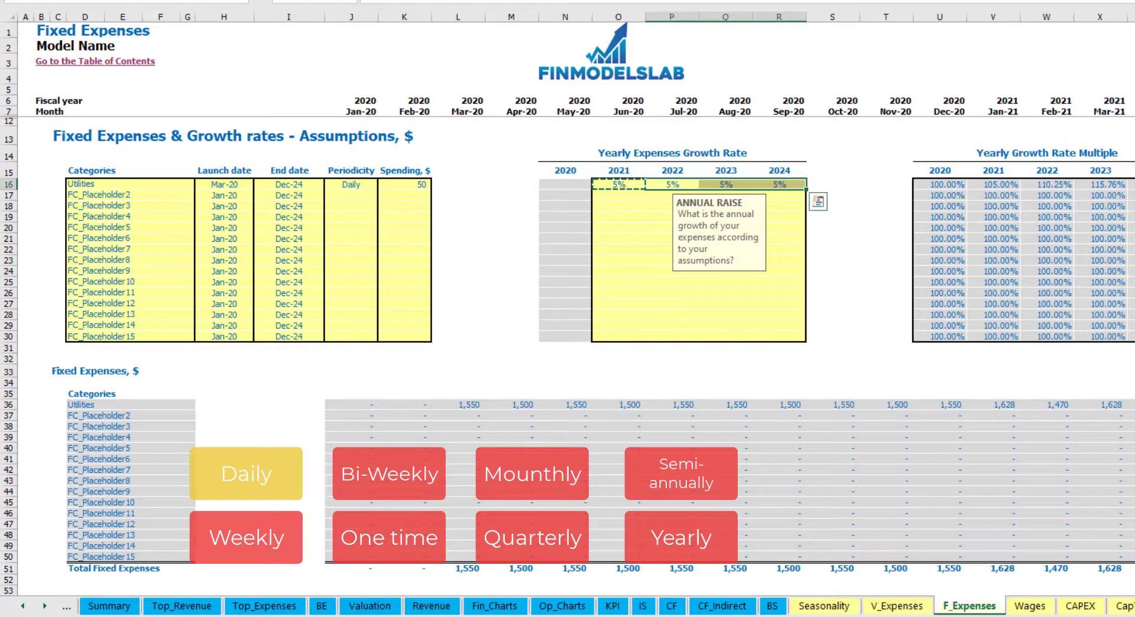
pyautogui.moveTo(626, 185); pyautogui.dragTo(769, 184)
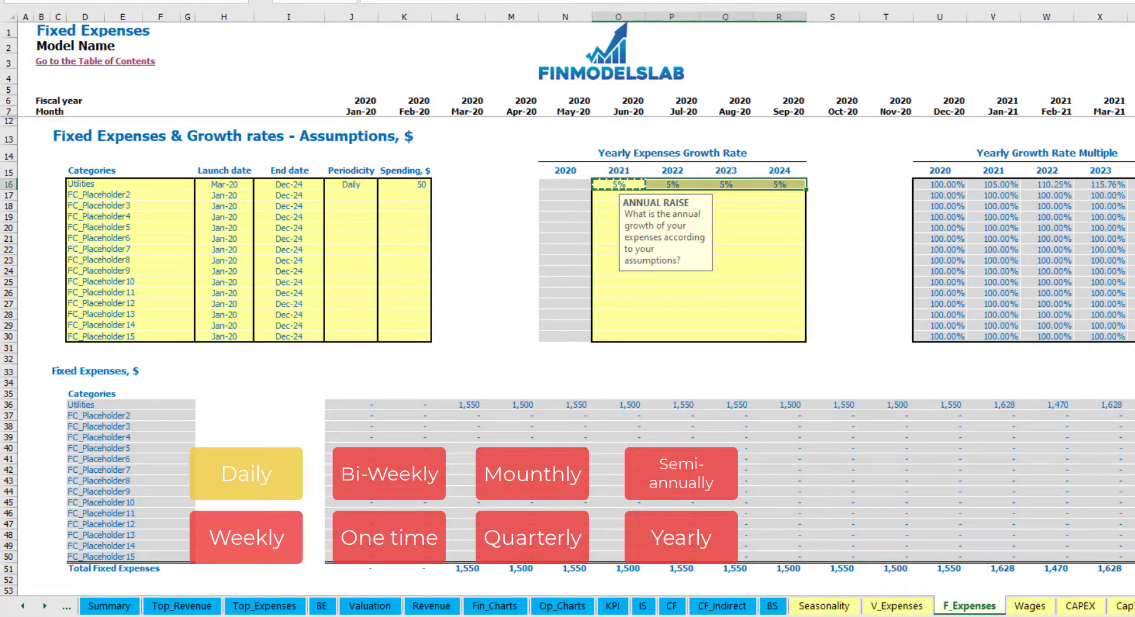
pyautogui.moveTo(1118, 606); pyautogui.dragTo(1048, 583)
# Rename the second fixed expense category, FC_Placeholder2, as Advertising
pyautogui.click(141, 193)
pyautogui.write('A')
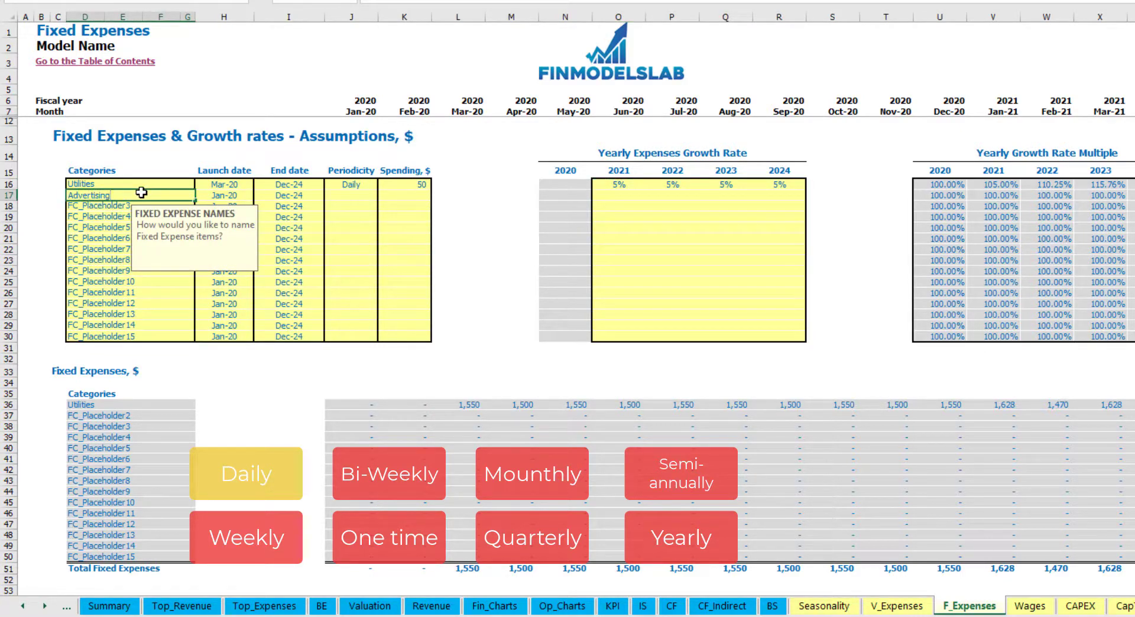
pyautogui.write('dvertising')
pyautogui.press('Return')
# Set the Advertising expense's launch date to Mar-20 and its end date to Aug-24
pyautogui.click(223, 199)
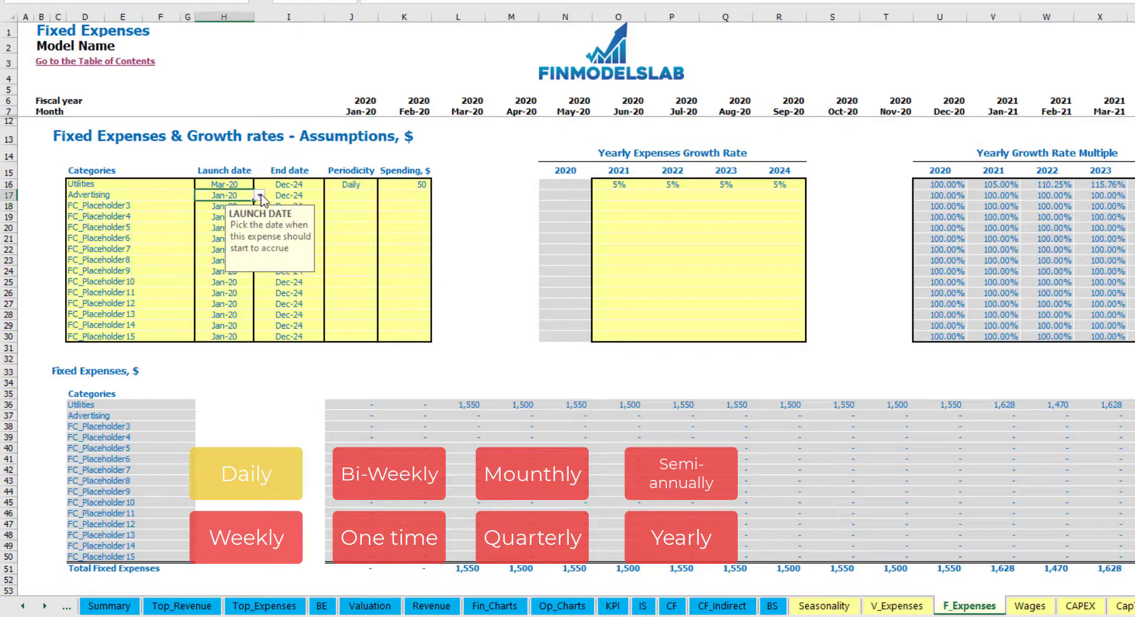
pyautogui.click(260, 196)
pyautogui.click(221, 231)
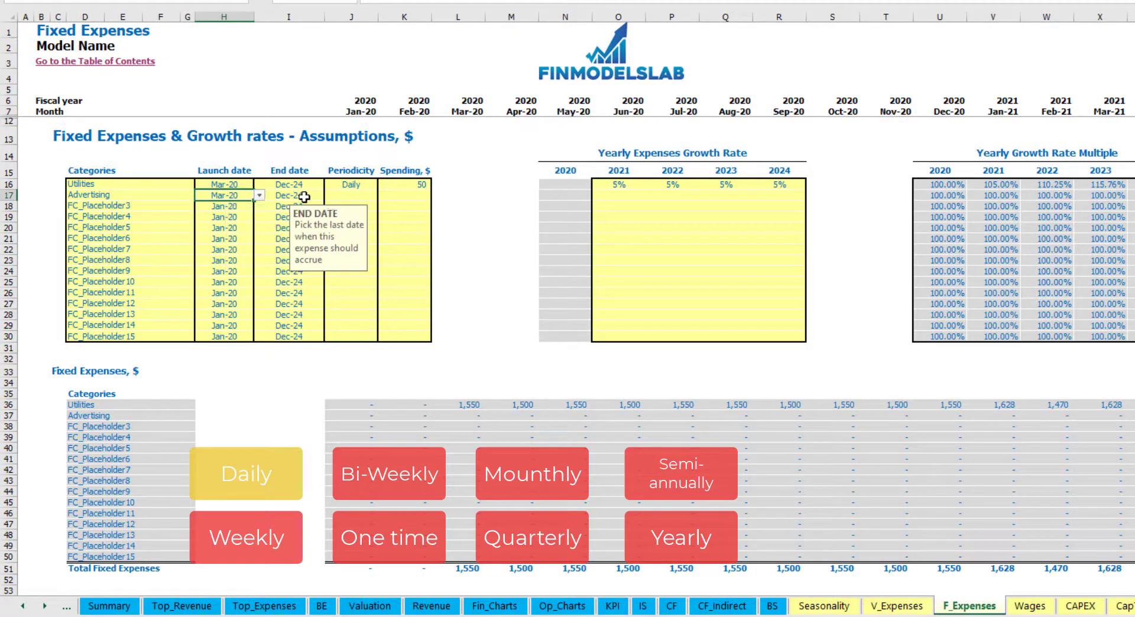
pyautogui.click(304, 197)
pyautogui.click(330, 195)
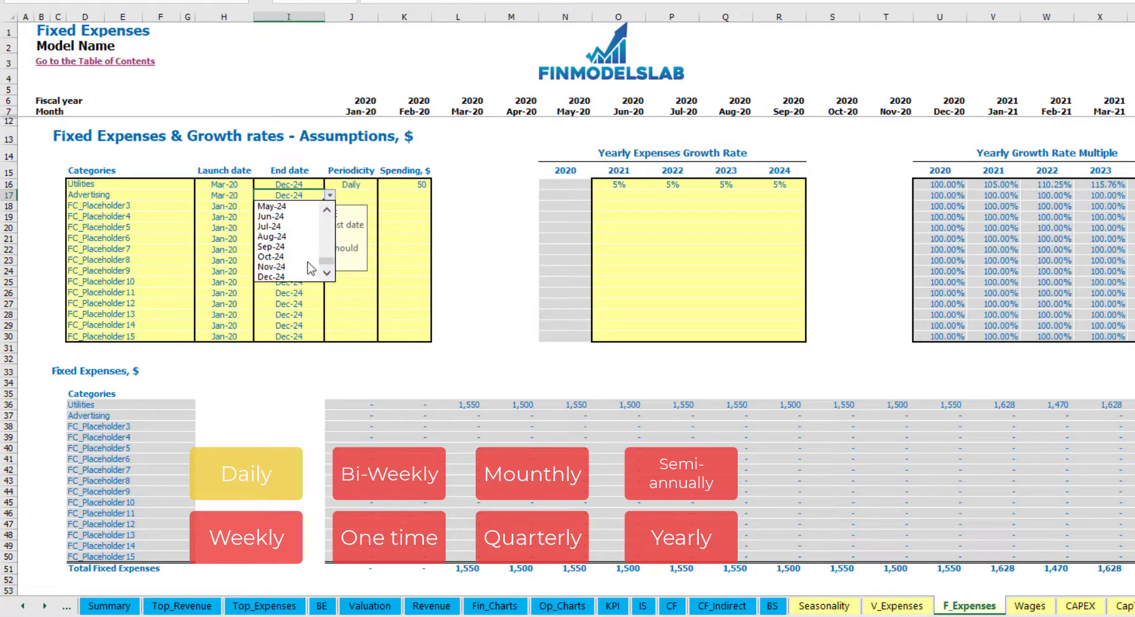
pyautogui.click(307, 237)
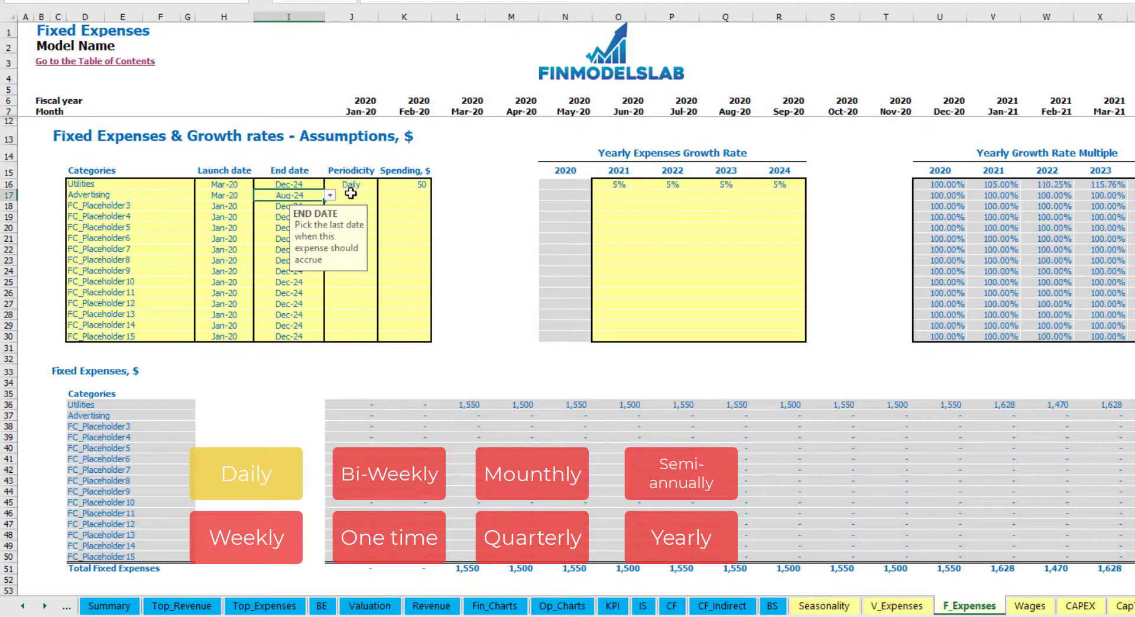
# Open the periodicity choices for the Advertising expense
pyautogui.click(351, 195)
pyautogui.click(383, 195)
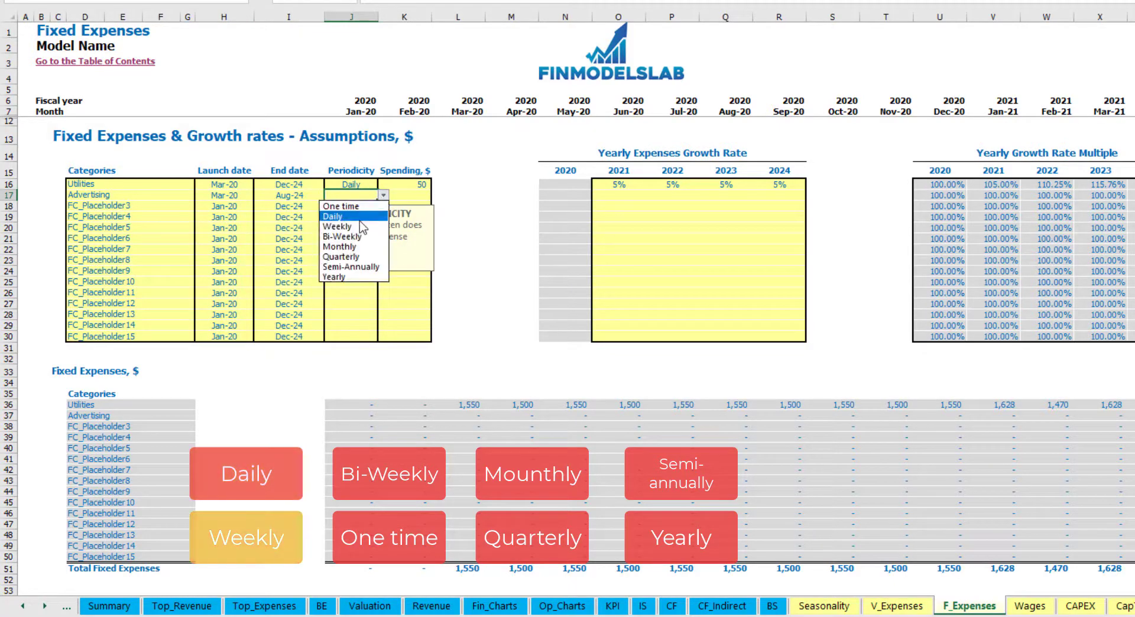
# Set the Advertising expense's periodicity to Weekly and its spending to 100, and check its monthly amounts across the forecast
pyautogui.click(362, 226)
pyautogui.click(401, 199)
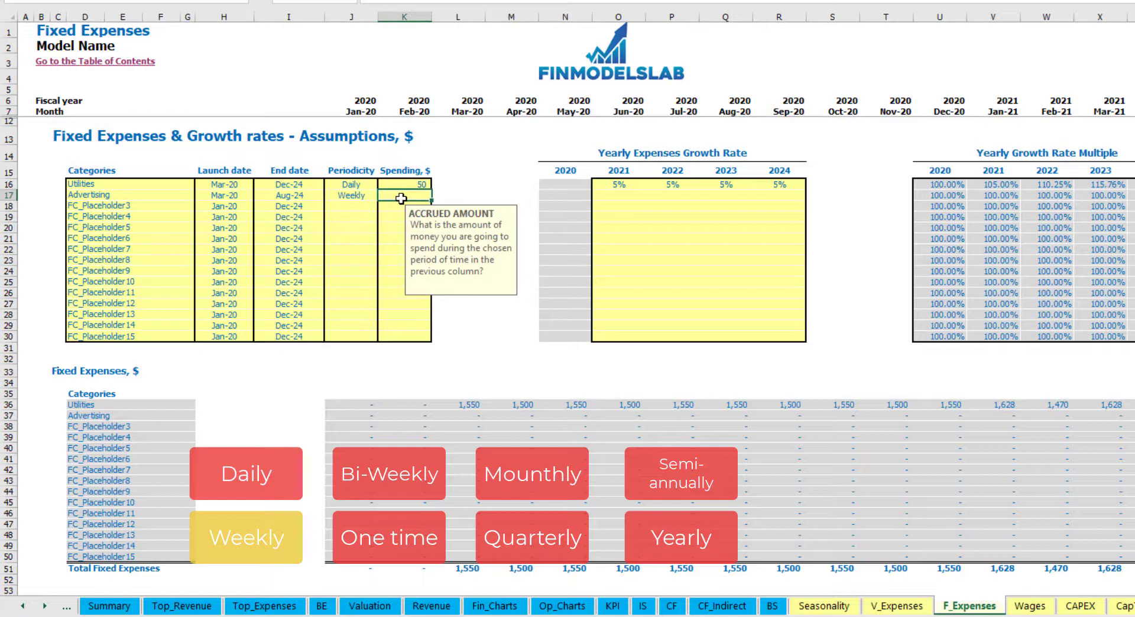
pyautogui.write('100')
pyautogui.press('Return')
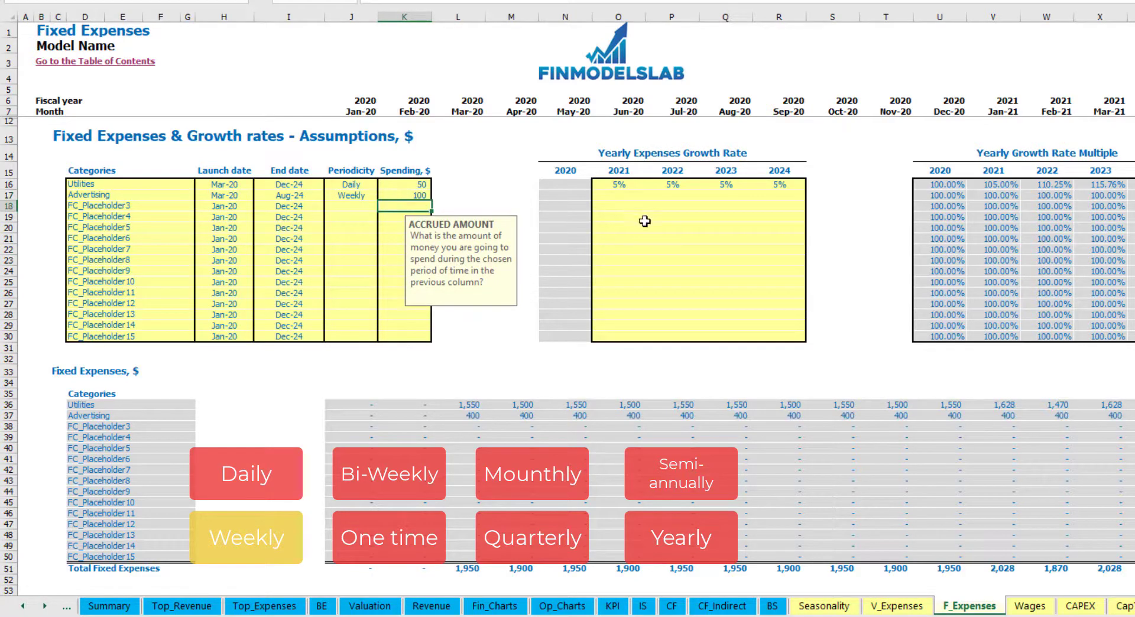
pyautogui.click(480, 419)
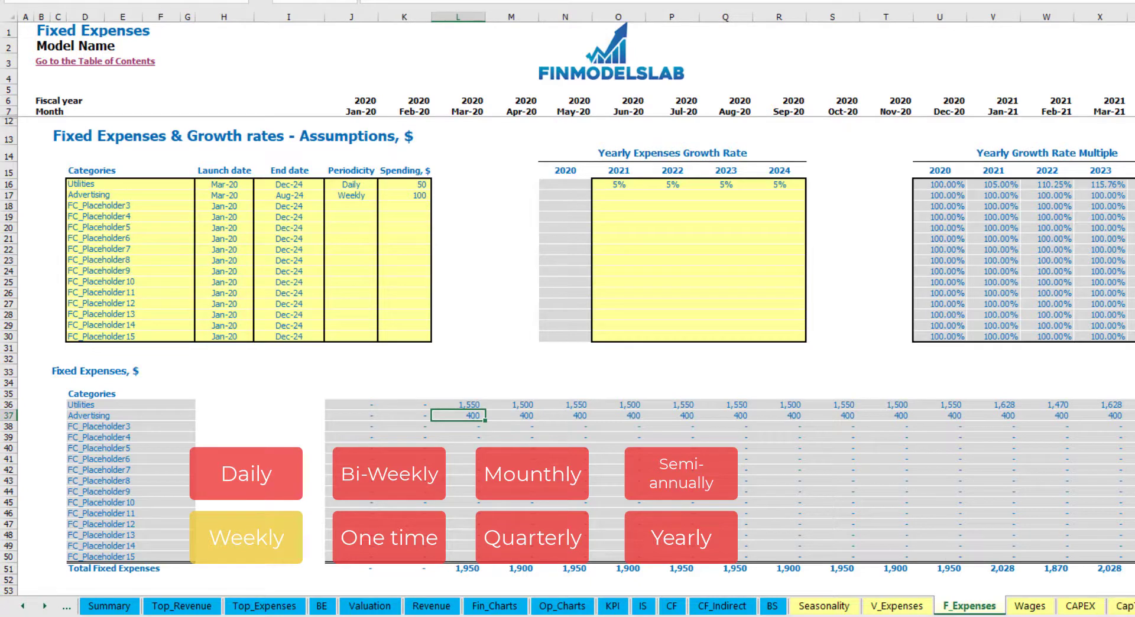
pyautogui.hscroll(12, 568, 296)
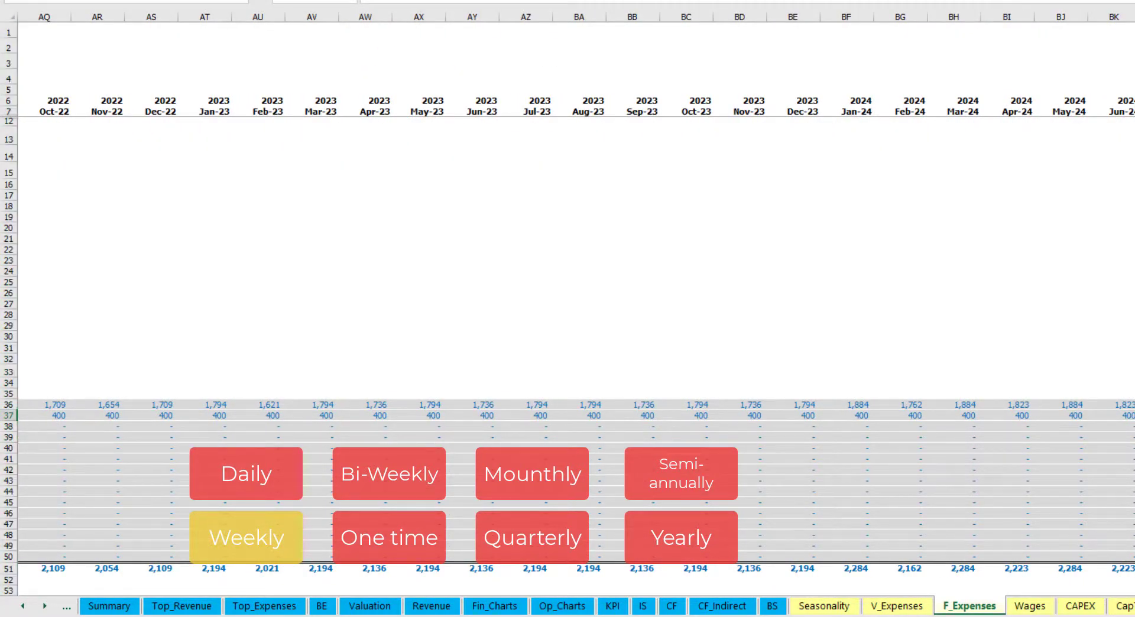
pyautogui.hscroll(-12, 454, 264)
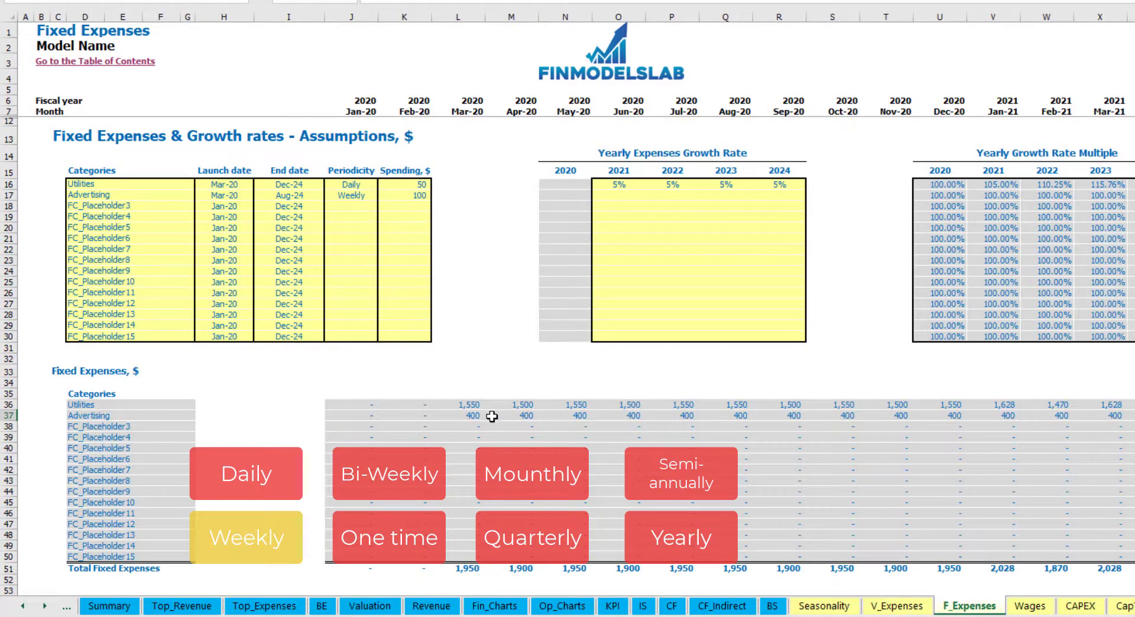
# Set the Advertising expense's periodicity to Bi-Weekly and its spending to 500
pyautogui.click(351, 195)
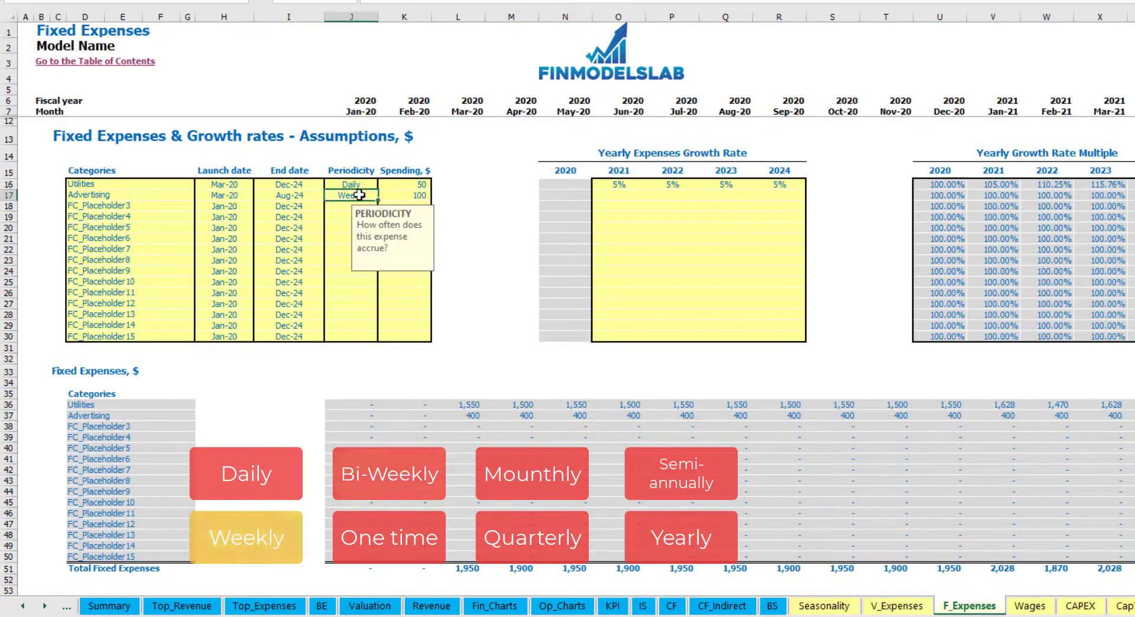
pyautogui.click(383, 195)
pyautogui.click(342, 237)
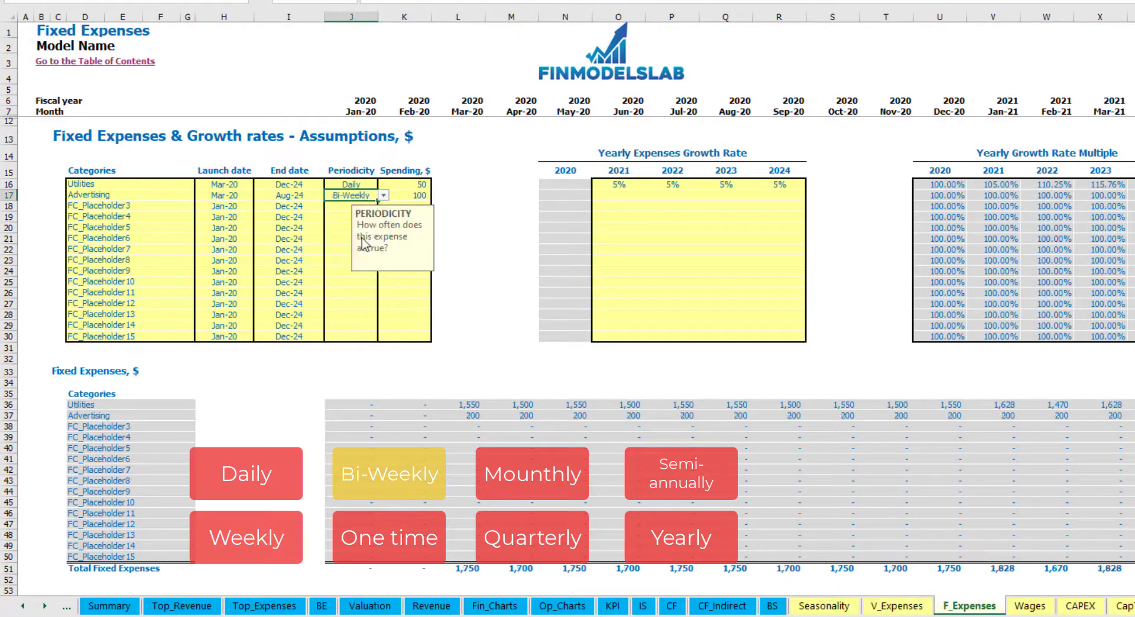
pyautogui.click(402, 197)
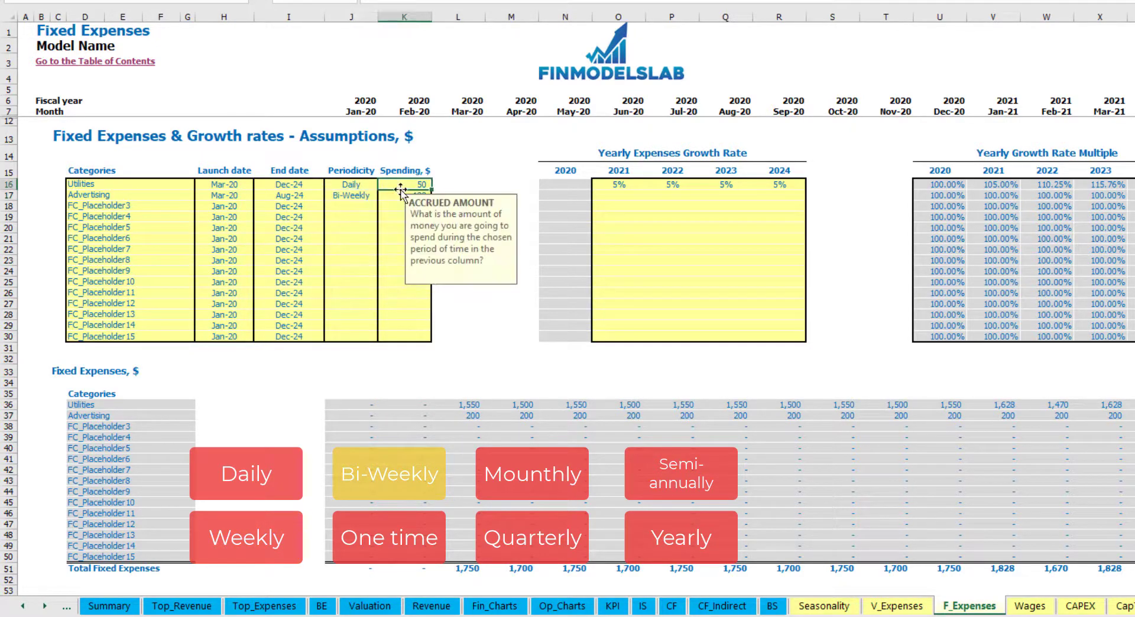
pyautogui.press('Return')
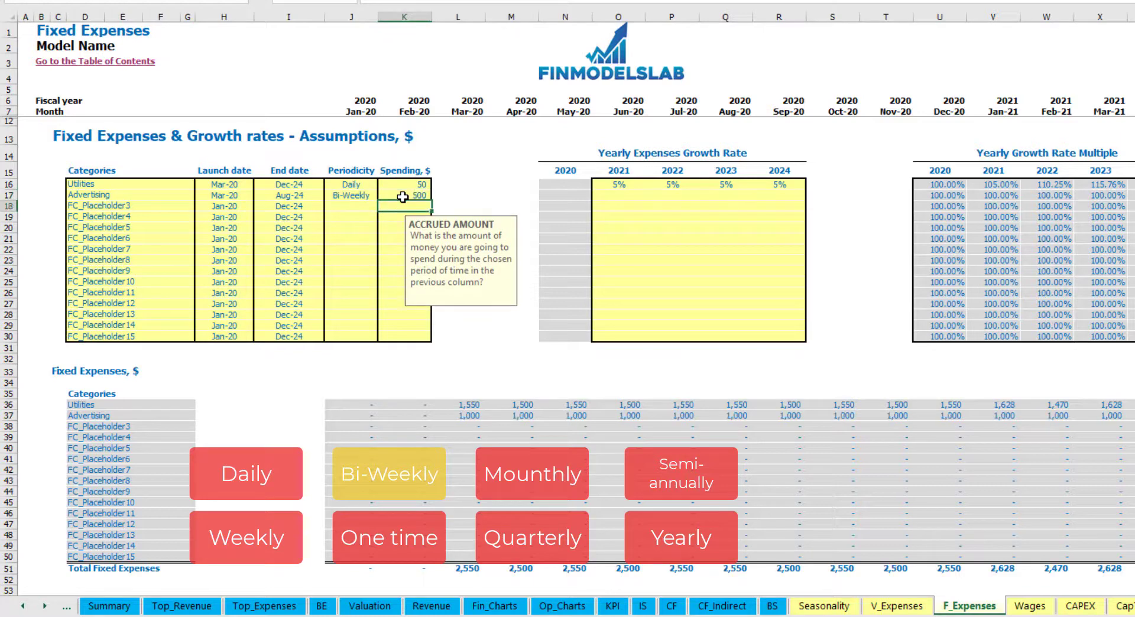
# Set the Advertising expense's launch date to Jul-20
pyautogui.click(234, 195)
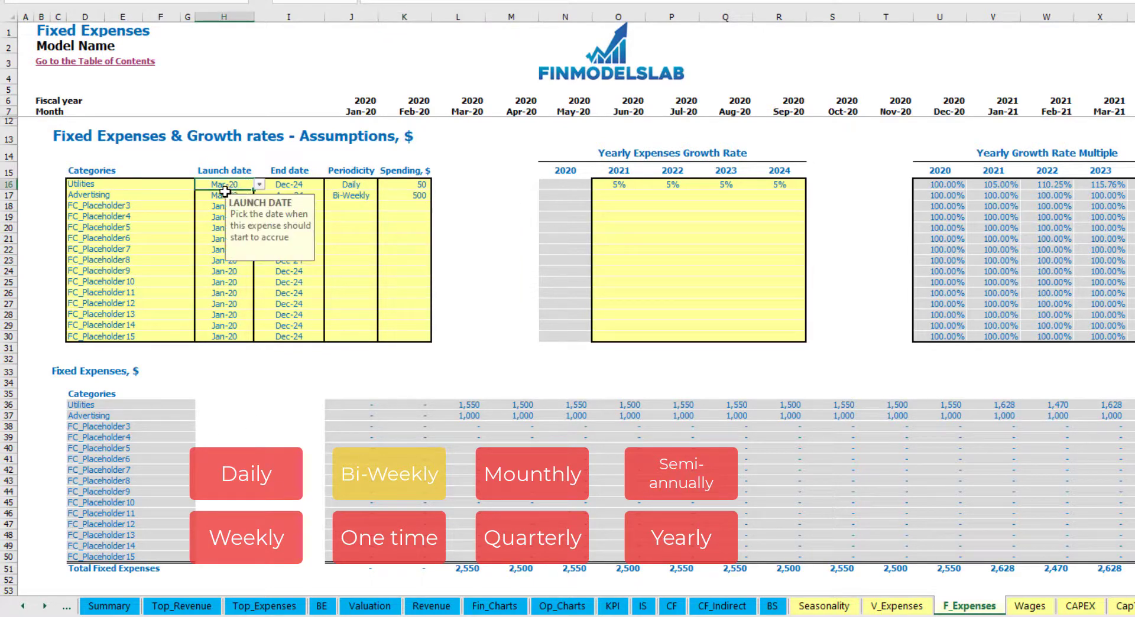
pyautogui.click(226, 187)
pyautogui.click(265, 197)
pyautogui.click(245, 197)
pyautogui.click(259, 196)
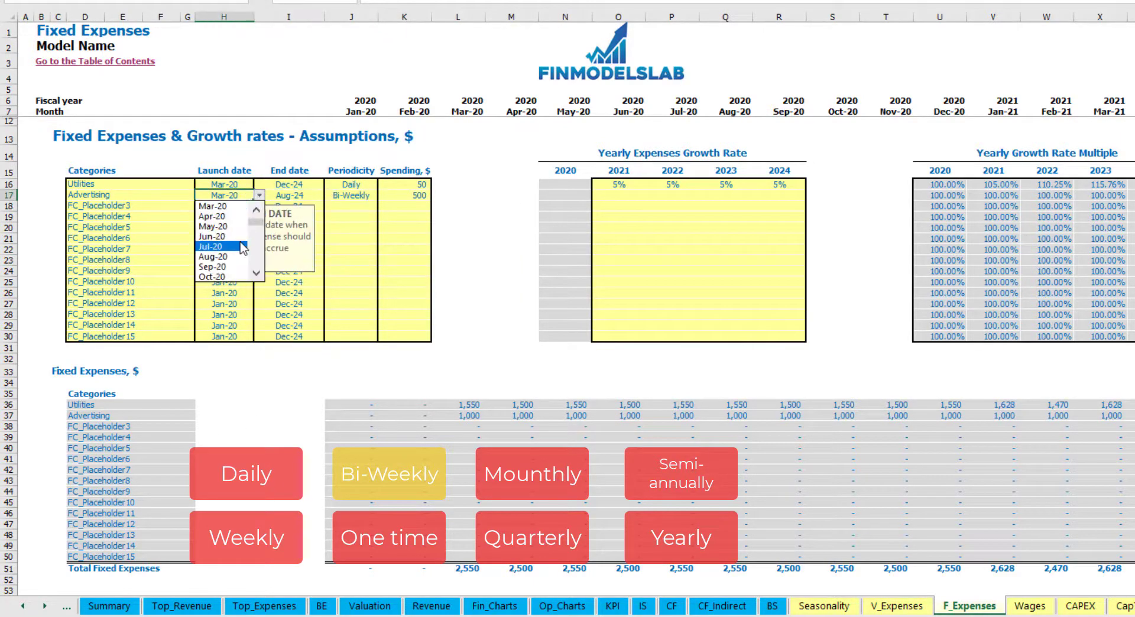
pyautogui.click(236, 247)
# Examine Advertising's monthly amounts in the Fixed Expenses table from Jul-20 onward
pyautogui.click(685, 417)
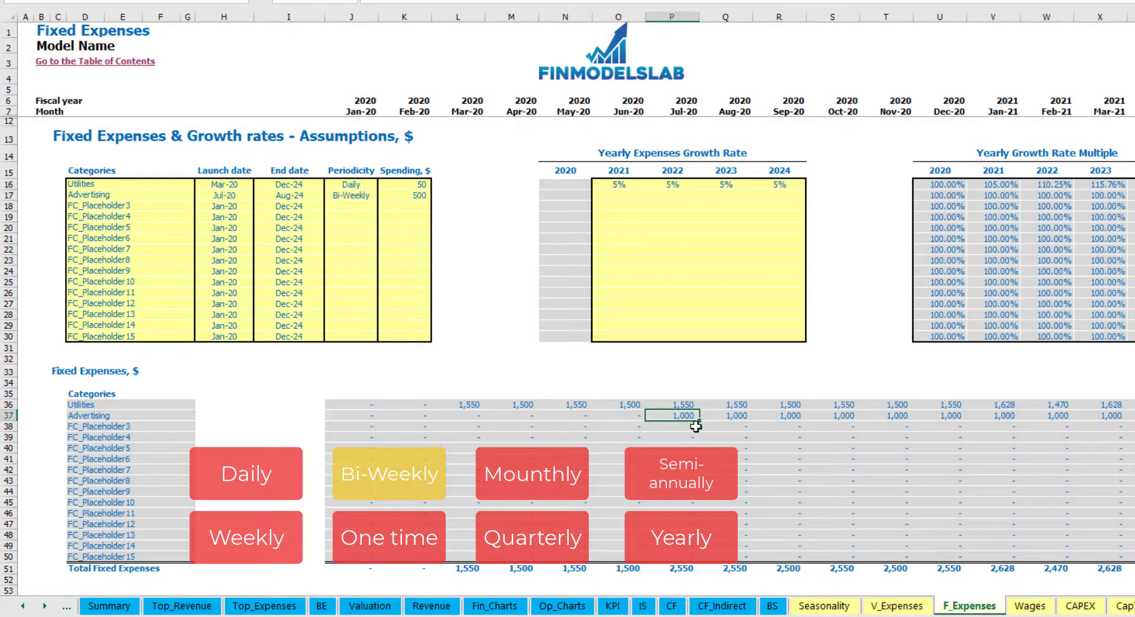
pyautogui.press('Right')
pyautogui.press('Right')
pyautogui.press('Right')
pyautogui.press('Right')
pyautogui.press('Right')
pyautogui.press('Right')
pyautogui.press('Right')
pyautogui.press('Right')
pyautogui.press('Right')
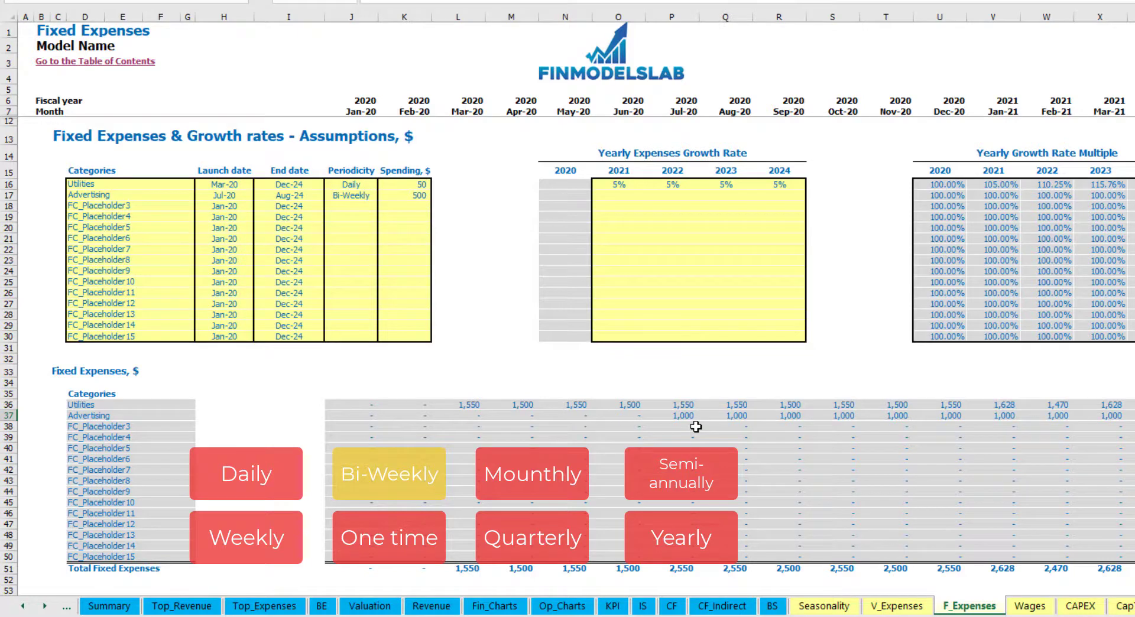
pyautogui.press('Right')
pyautogui.press('Right')
pyautogui.press('Right')
pyautogui.press('Right')
pyautogui.press('Right')
pyautogui.press('Right')
pyautogui.hotkey('ctrl', 'Left')
pyautogui.hotkey('ctrl', 'Left')
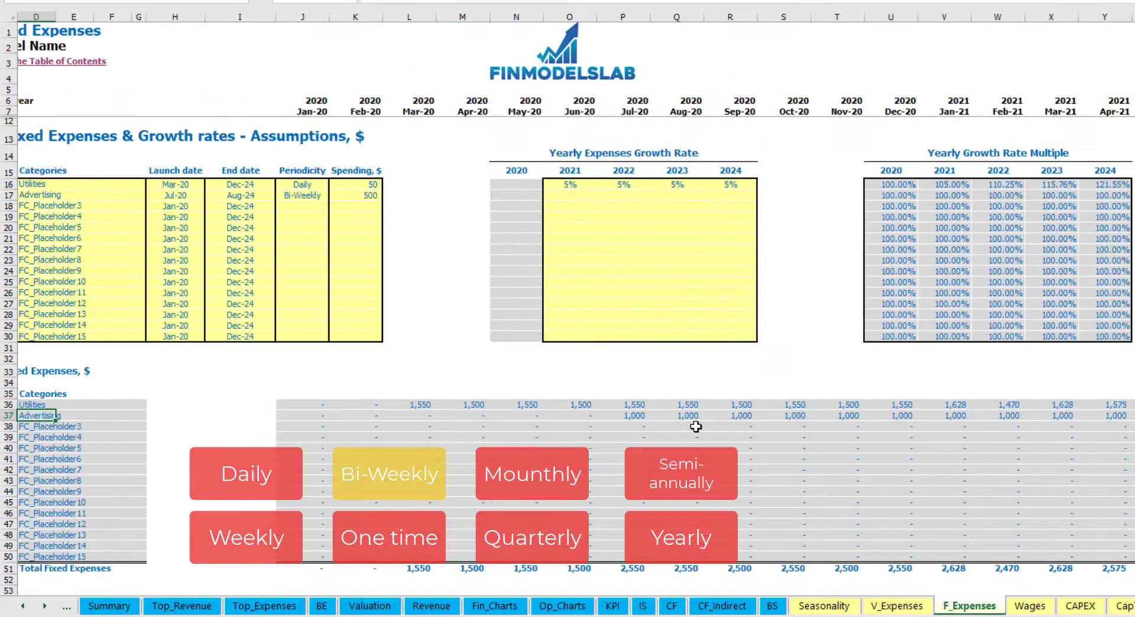
pyautogui.press('Left')
pyautogui.press('Left')
pyautogui.click(658, 420)
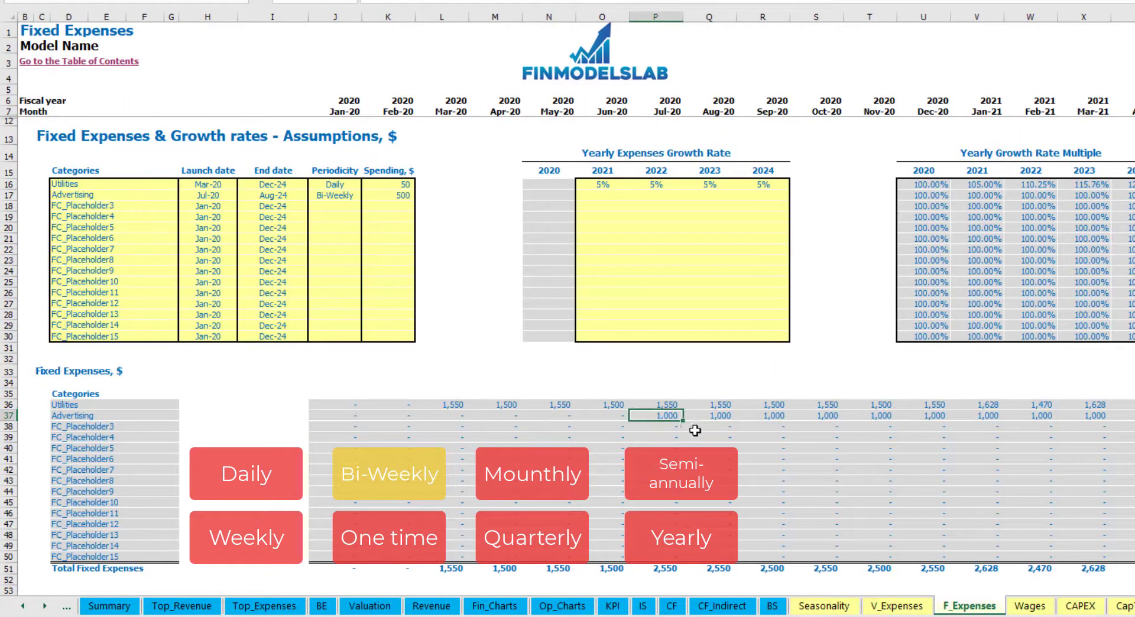
# Enter a 3% yearly growth rate for Advertising in 2021 and copy it to 2022 through 2024
pyautogui.click(601, 200)
pyautogui.write('3')
pyautogui.press('Return')
pyautogui.press('Up')
pyautogui.hotkey('ctrl', 'c')
pyautogui.press('Right')
pyautogui.hotkey('shift', 'Right')
pyautogui.hotkey('shift', 'Right')
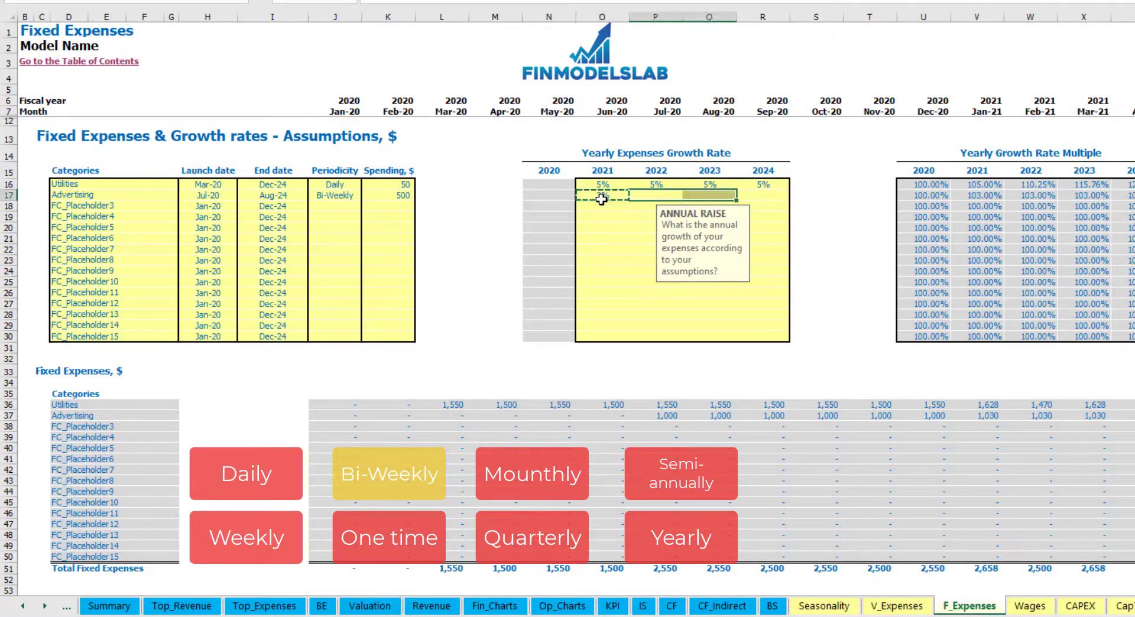
pyautogui.hotkey('ctrl', 'v')
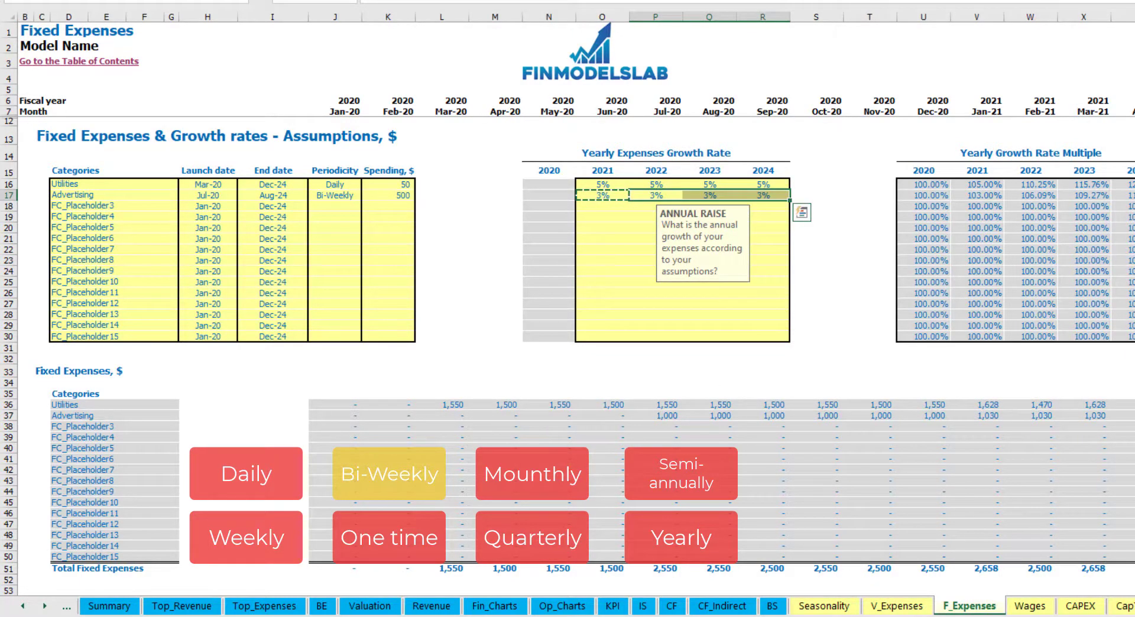
# Examine how the growth rate affects Advertising's monthly amounts from 2021 to 2024, and check the expense's end date
pyautogui.click(1129, 426)
pyautogui.click(1123, 416)
pyautogui.click(1006, 417)
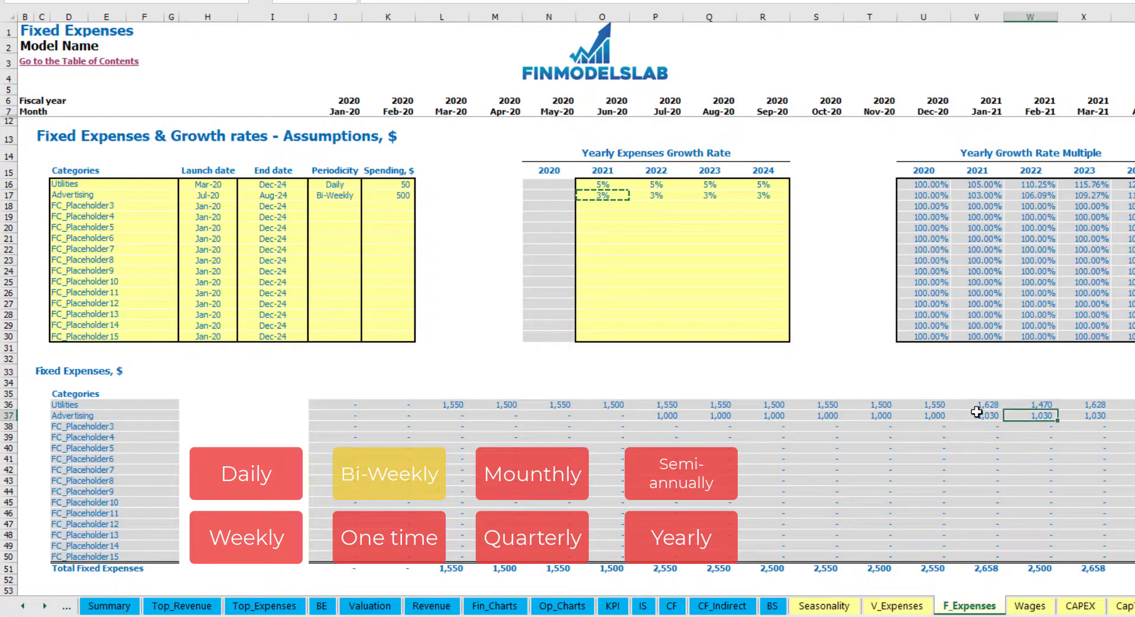
pyautogui.click(977, 413)
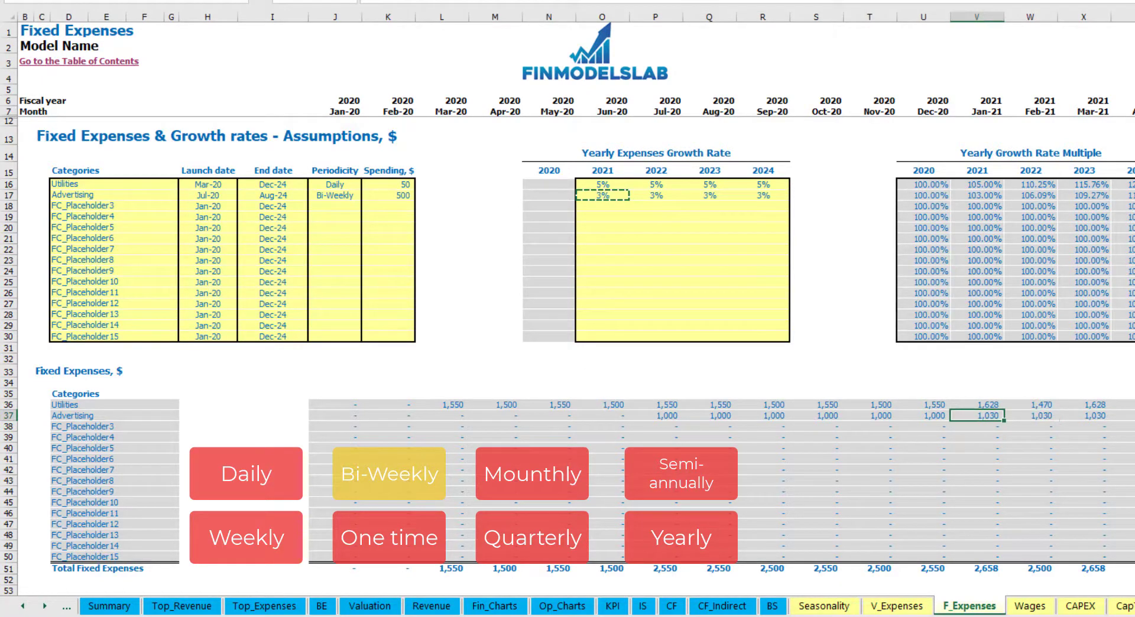
pyautogui.hscroll(10, 575, 293)
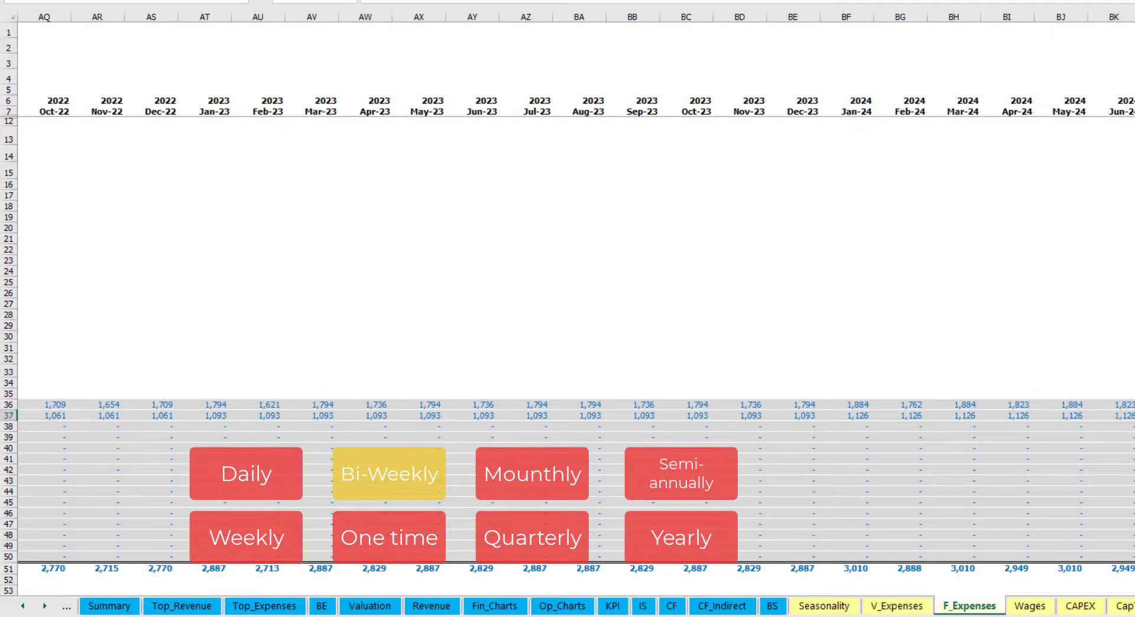
pyautogui.click(1133, 16)
pyautogui.hscroll(-10, 255, 266)
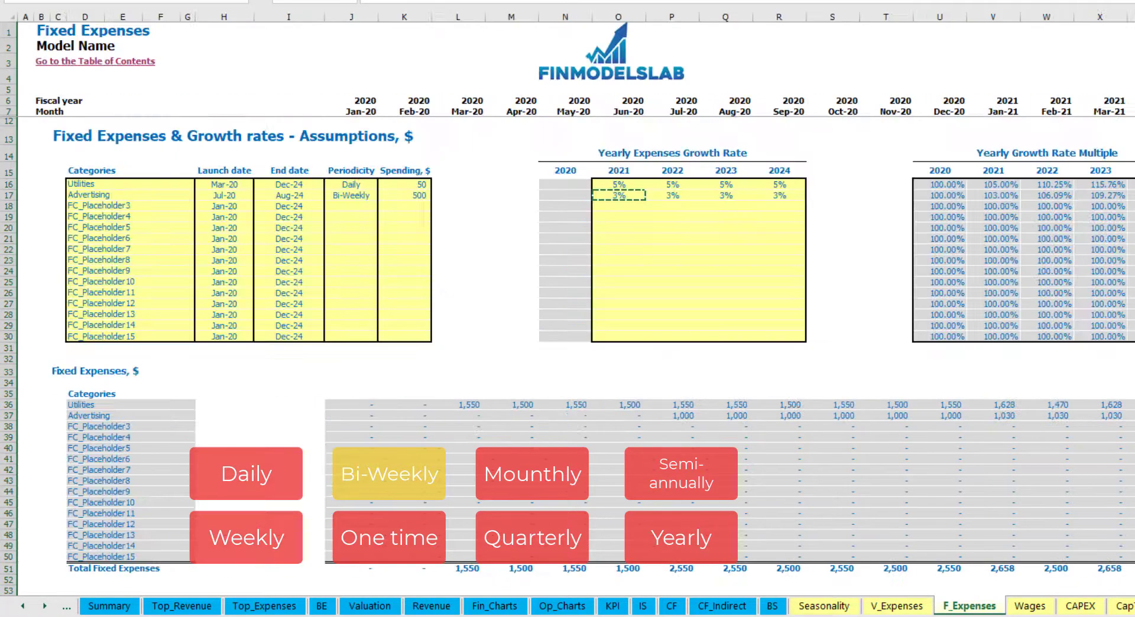
pyautogui.click(293, 196)
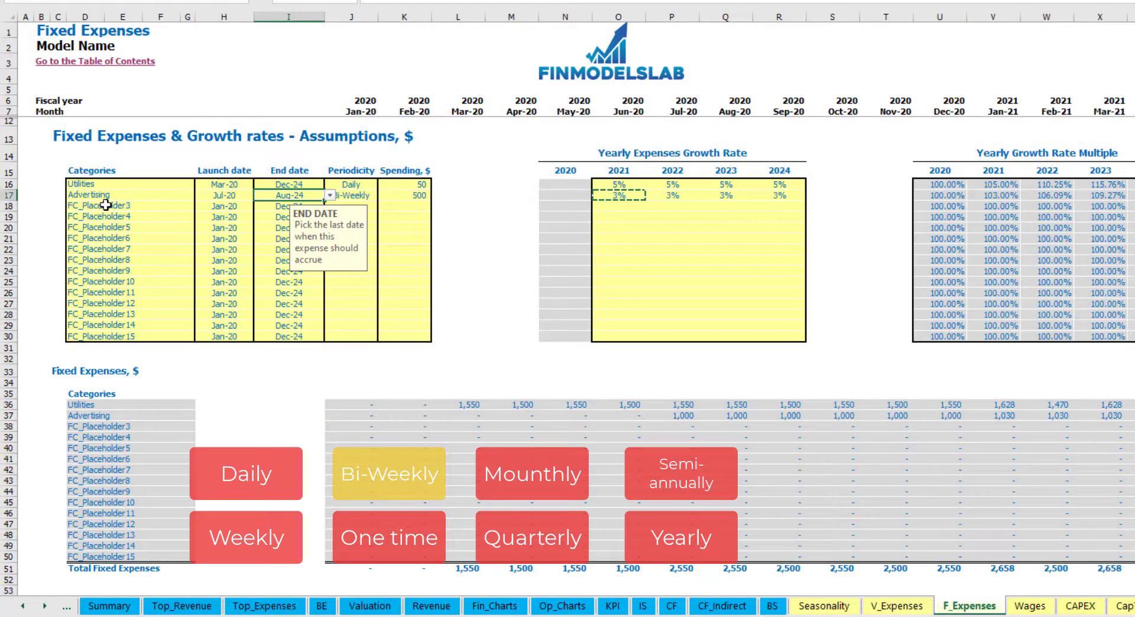
# Rename the FC_Placeholder3 category as Office Setup and set its periodicity to One time
pyautogui.click(106, 205)
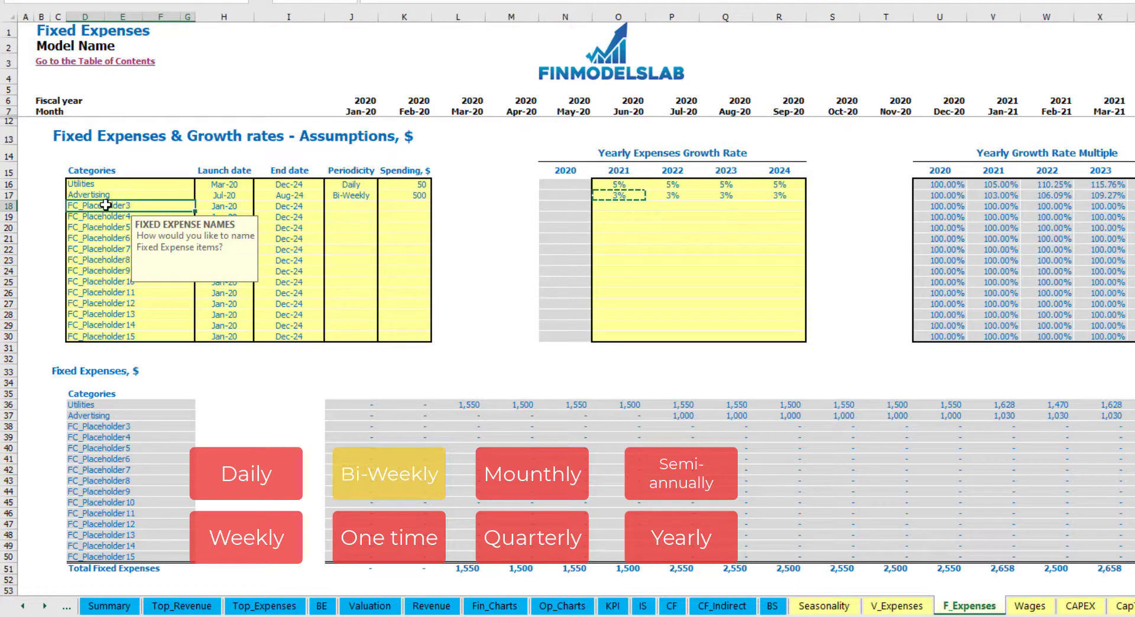
pyautogui.write('S')
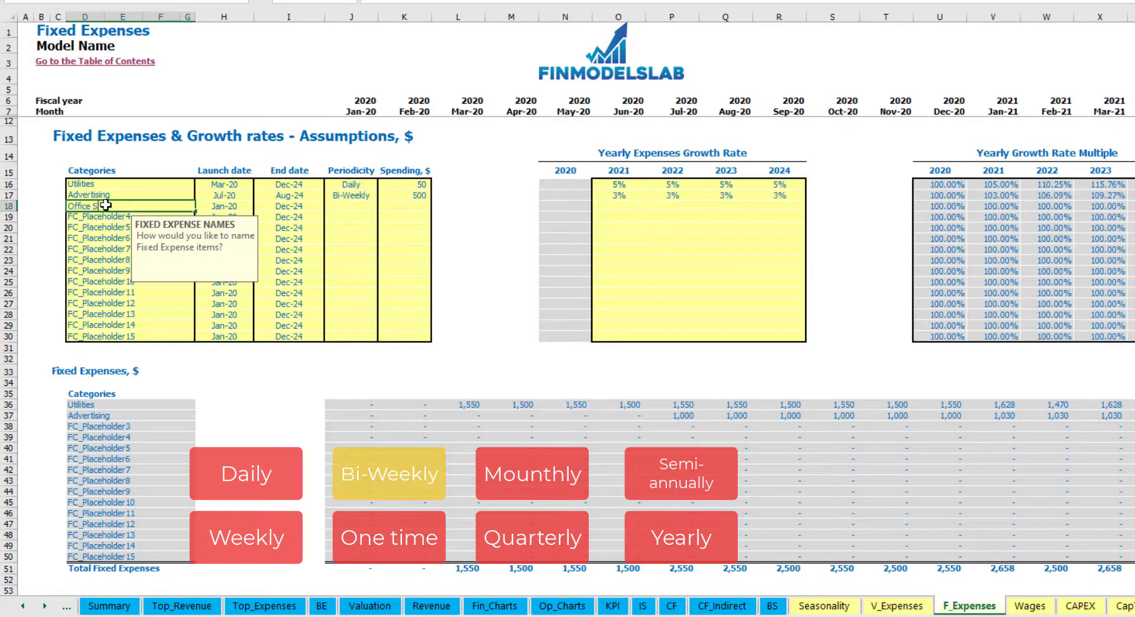
pyautogui.write('etup')
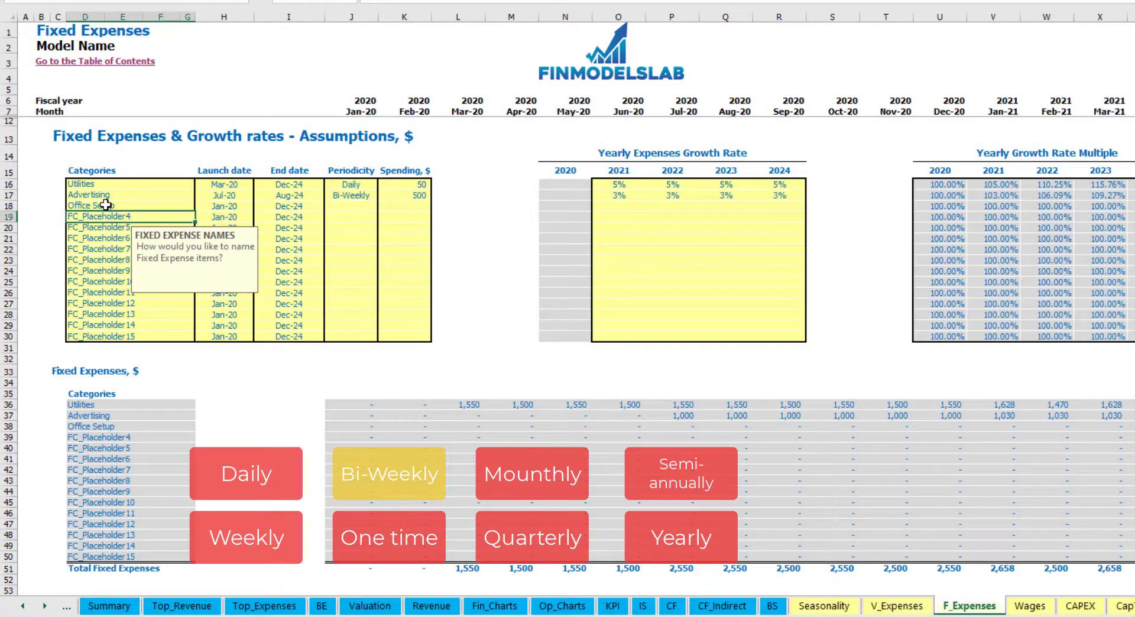
pyautogui.click(350, 207)
pyautogui.click(383, 210)
pyautogui.click(348, 292)
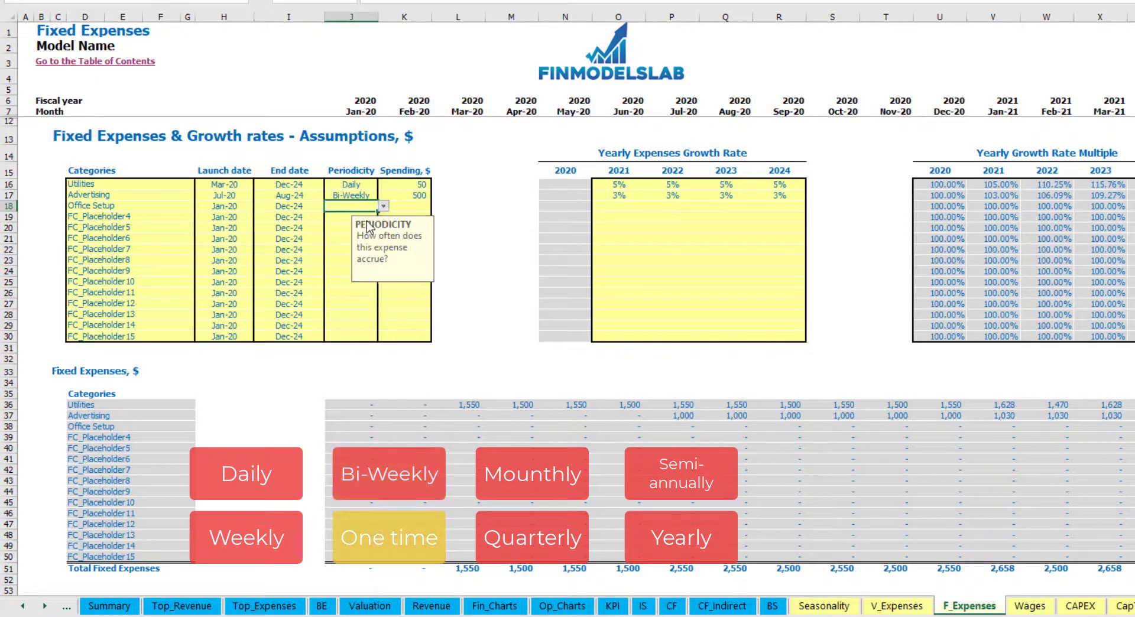
# Set Office Setup's launch date to Feb-20 and its spending to 5,000, and check the resulting monthly expense
pyautogui.press('Left')
pyautogui.press('Left')
pyautogui.click(259, 205)
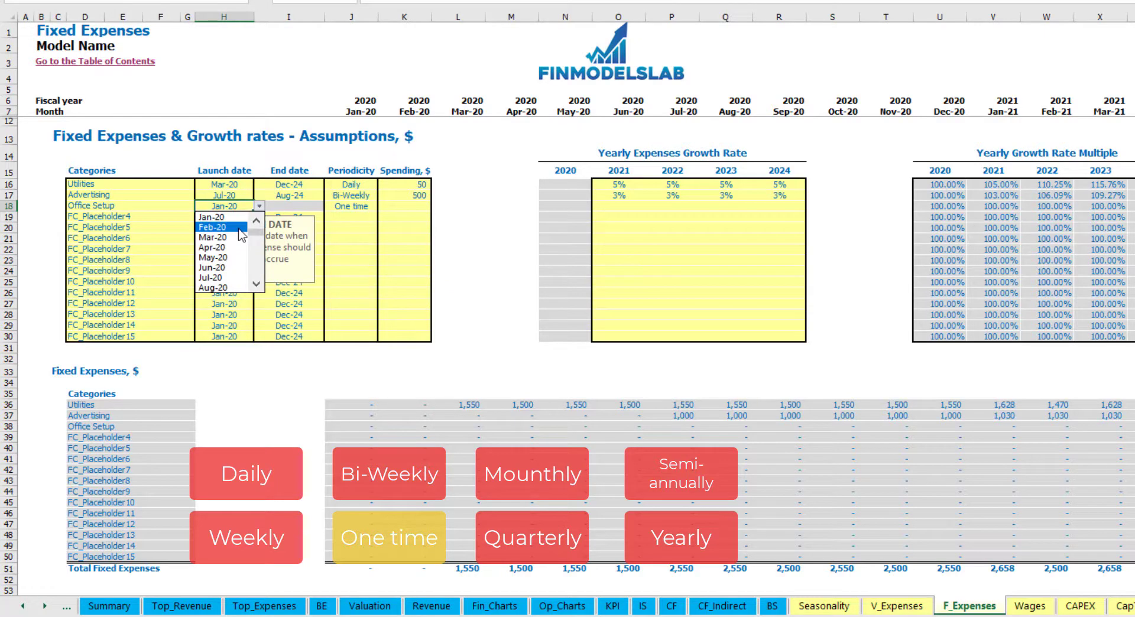
pyautogui.click(231, 227)
pyautogui.click(395, 206)
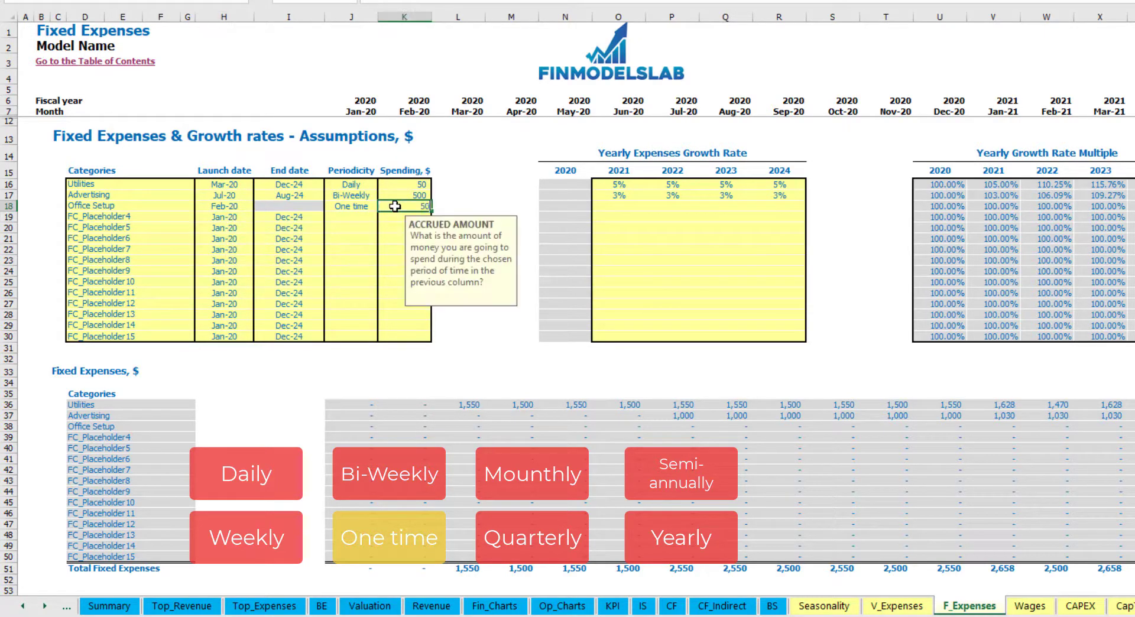
pyautogui.press('Return')
pyautogui.moveTo(616, 206); pyautogui.dragTo(779, 205)
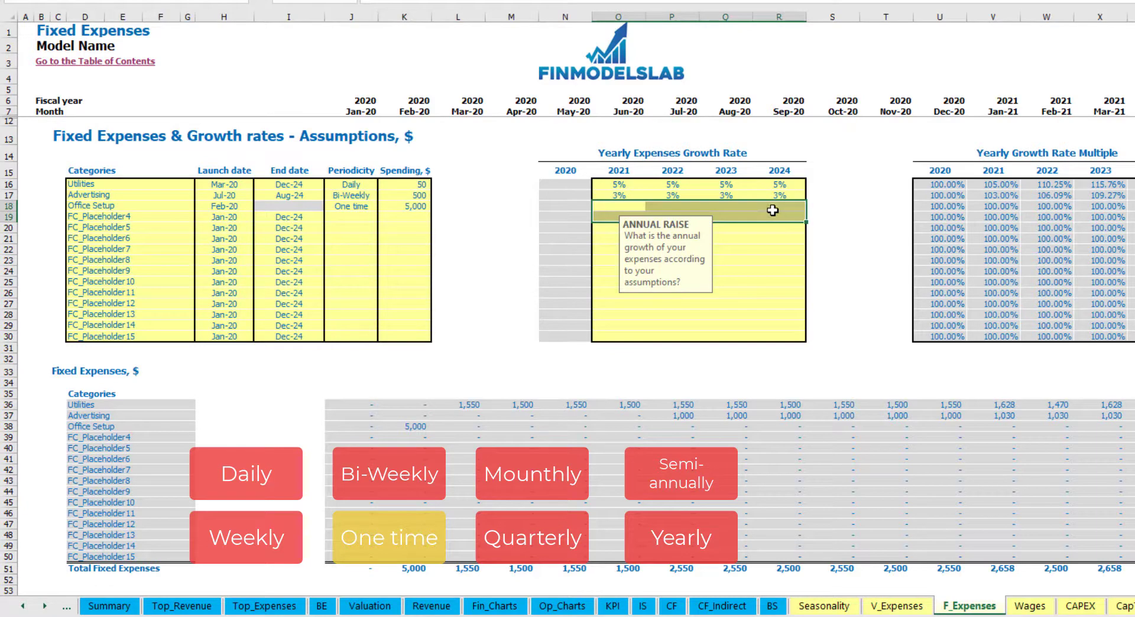
pyautogui.click(417, 427)
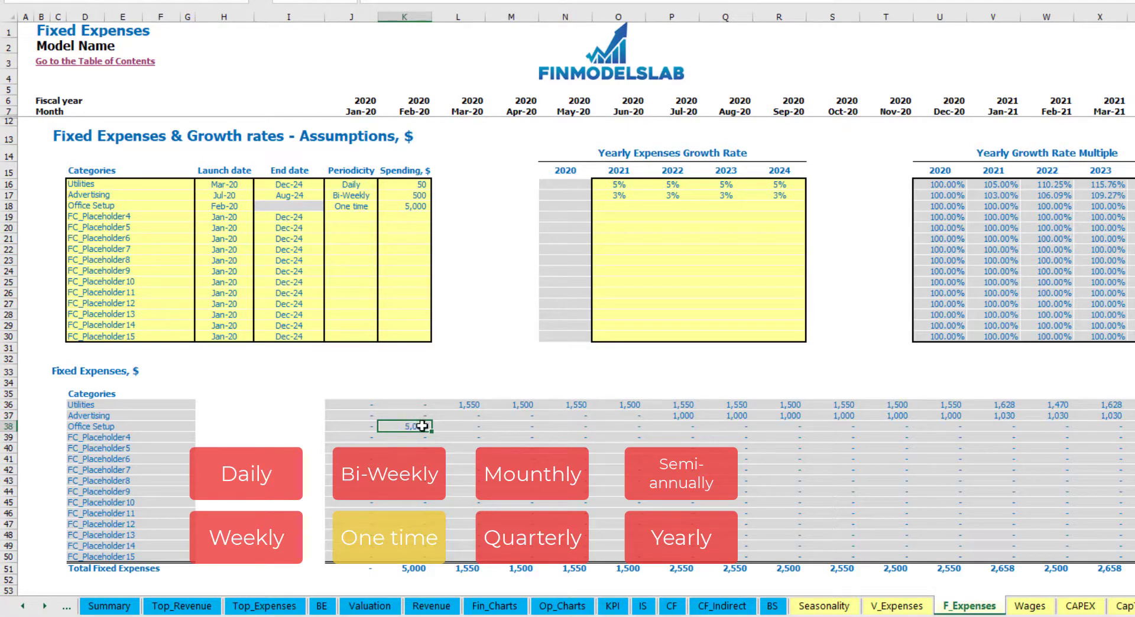
# Rename the FC_Placeholder4 category as Insurance and set its periodicity to Monthly
pyautogui.click(166, 220)
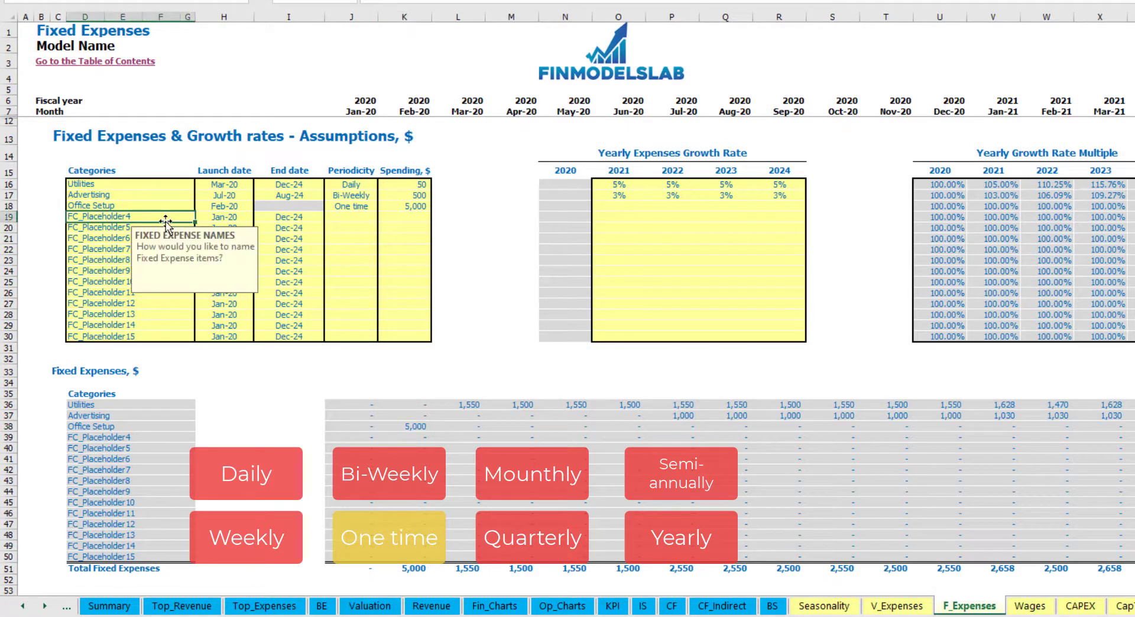
pyautogui.write('Insurance')
pyautogui.press('Return')
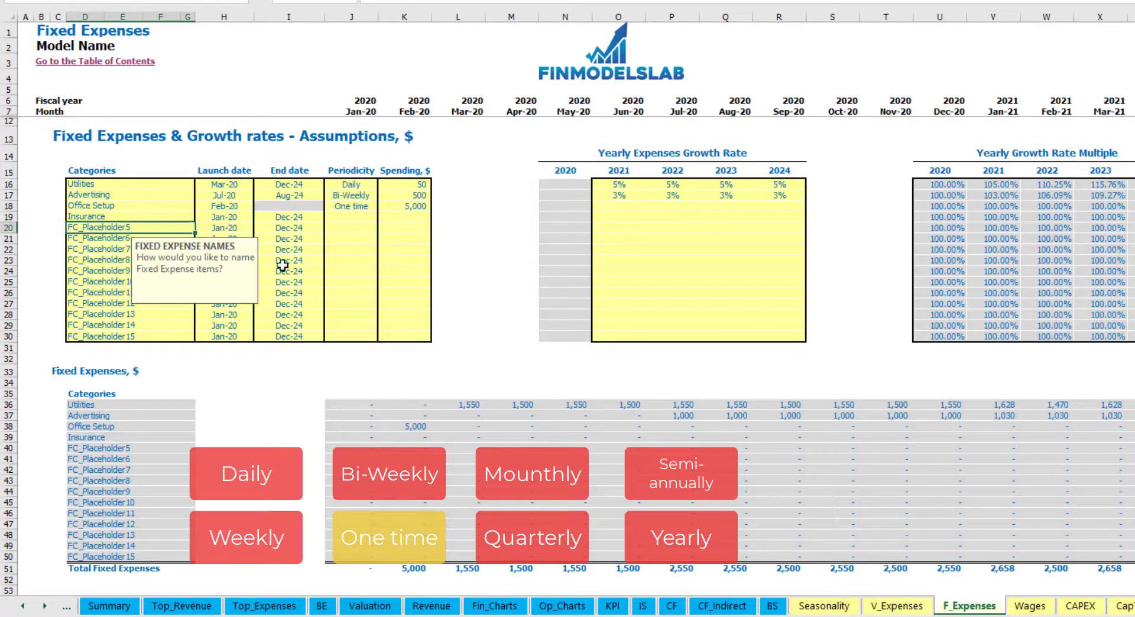
pyautogui.click(231, 218)
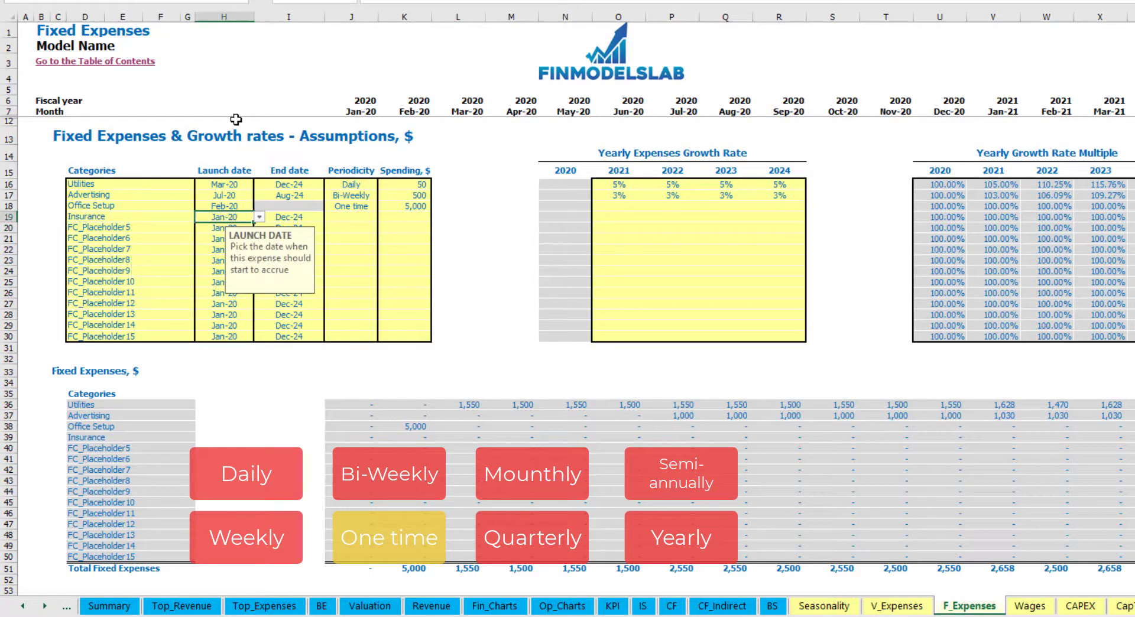
pyautogui.click(305, 217)
pyautogui.click(352, 217)
pyautogui.click(383, 217)
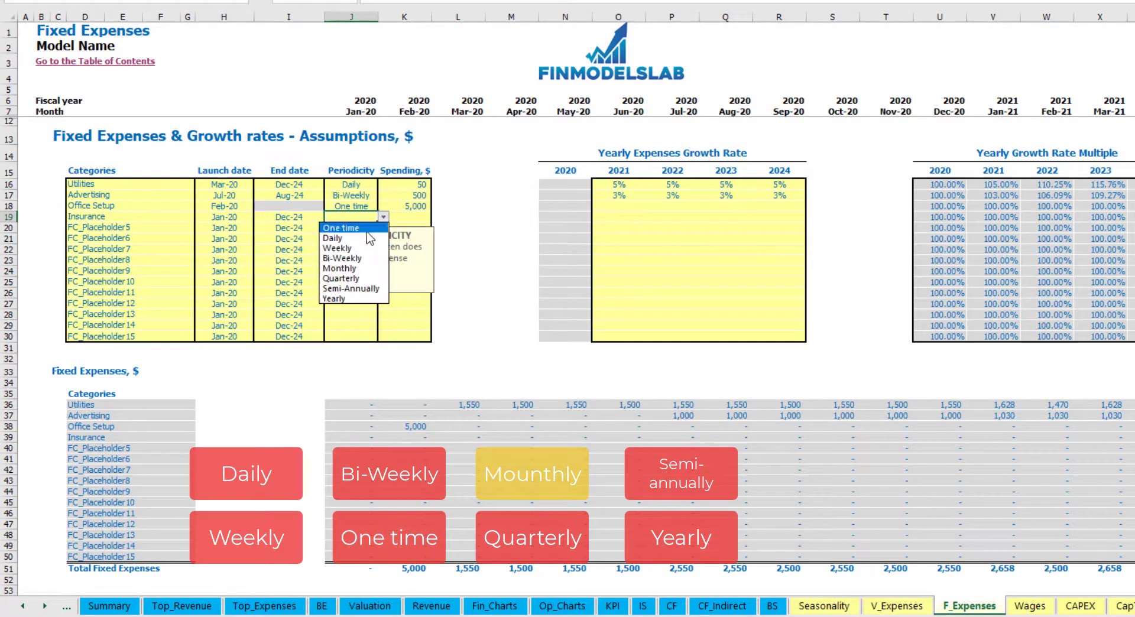
pyautogui.click(354, 269)
# Set Insurance's spending to 1,000
pyautogui.click(411, 217)
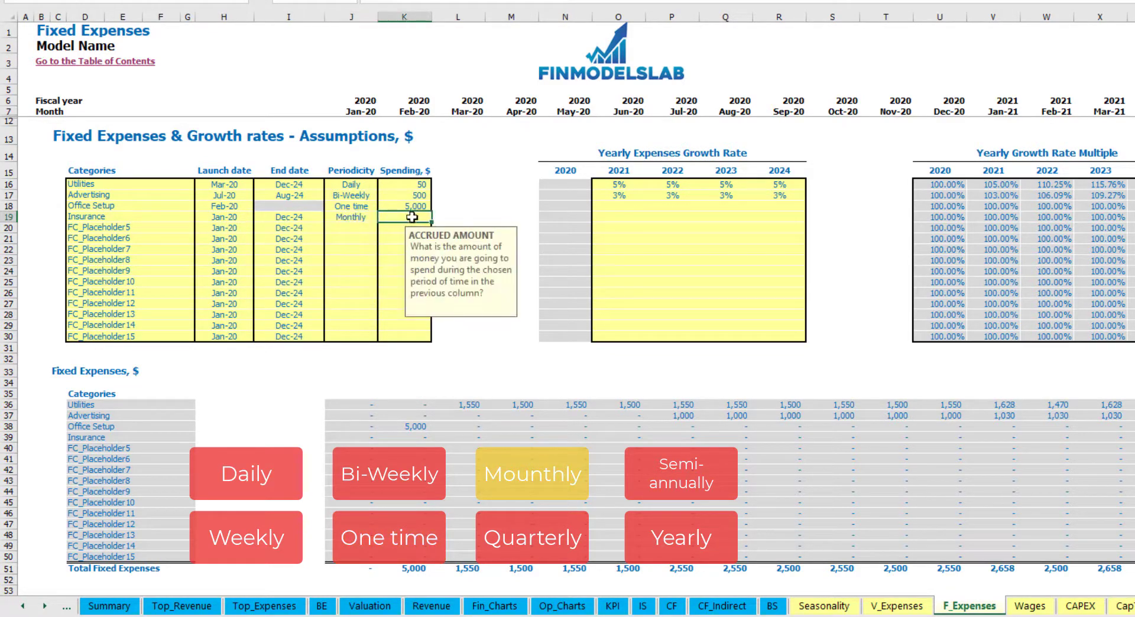
pyautogui.write('1000')
pyautogui.press('Return')
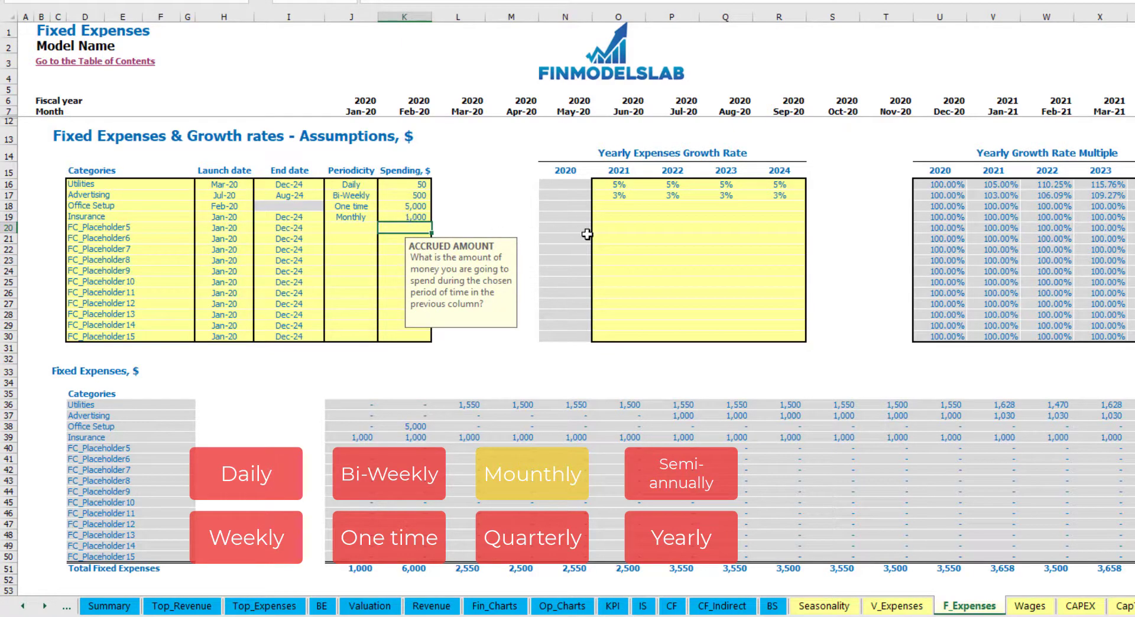
# Enter Insurance's yearly growth rates as 5% for 2021, 3% for 2022, 2% for 2023 and 1% for 2024
pyautogui.click(619, 219)
pyautogui.write('5%')
pyautogui.hotkey('ctrl', 'Return')
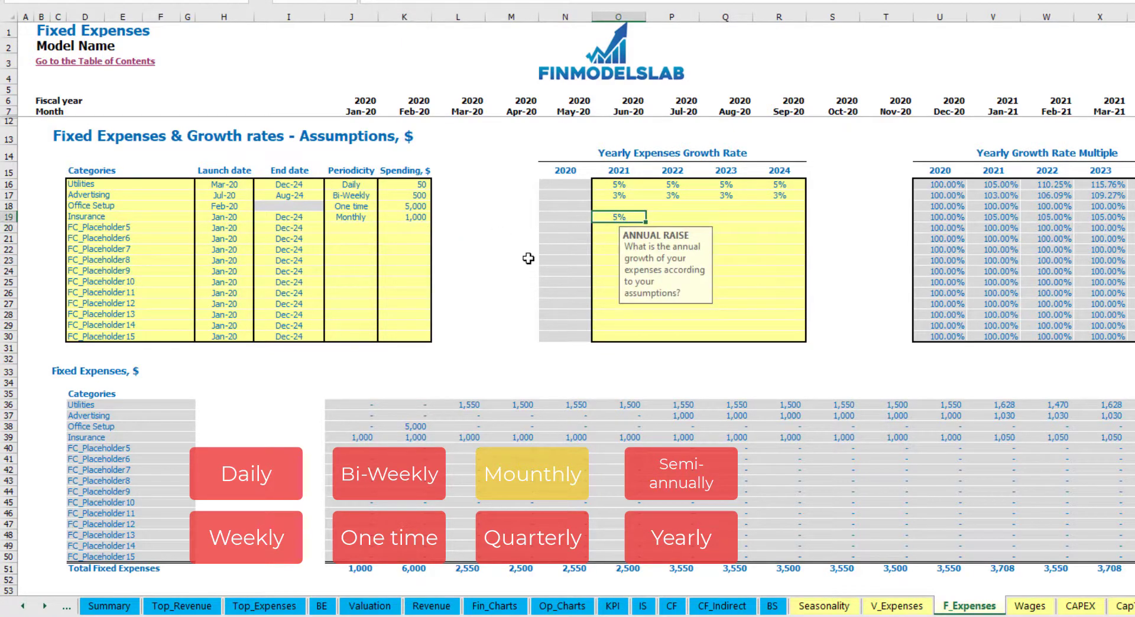
pyautogui.press('Tab')
pyautogui.write('3')
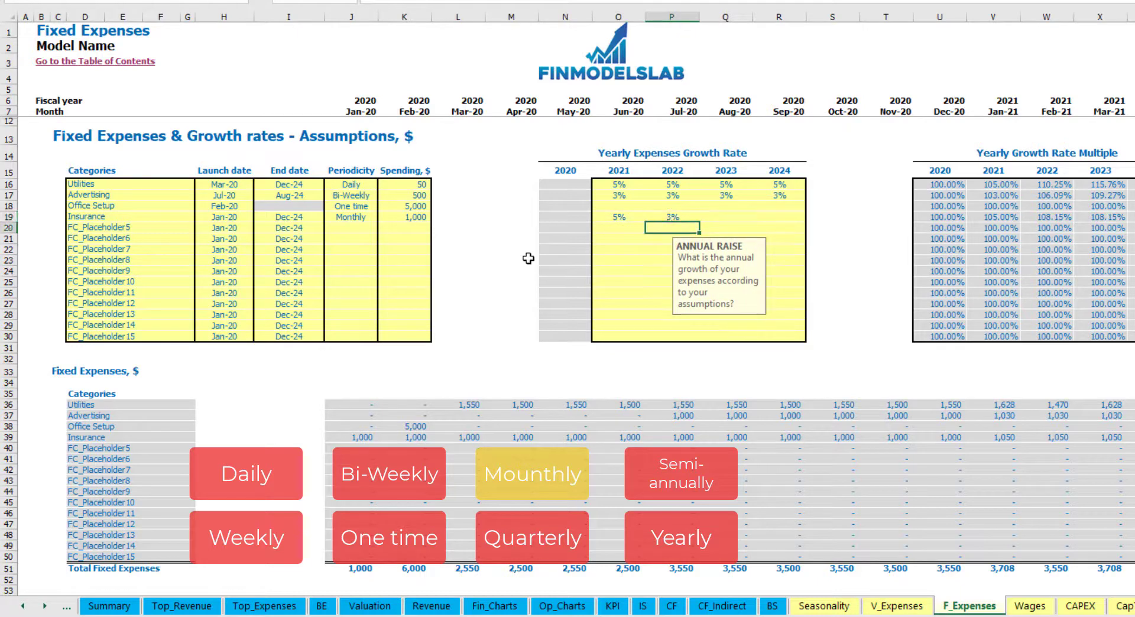
pyautogui.press('Tab')
pyautogui.write('2')
pyautogui.press('Tab')
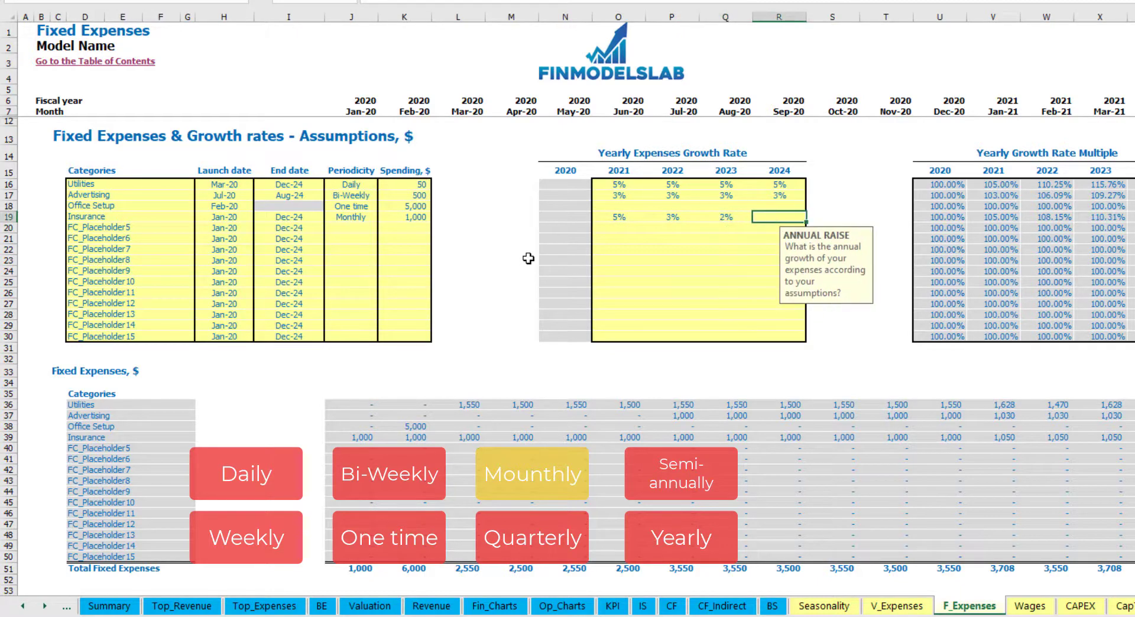
pyautogui.write('1')
pyautogui.press('Return')
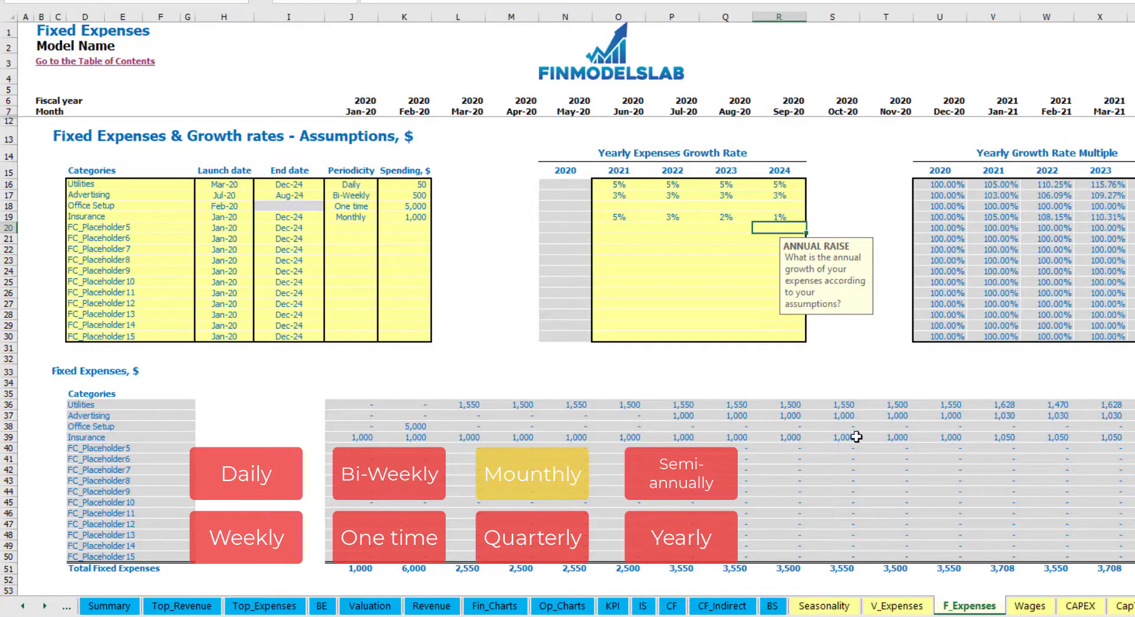
# Examine Insurance's monthly expense amounts across 2020 and how they change from January 2021 onward
pyautogui.moveTo(362, 438); pyautogui.dragTo(972, 438)
pyautogui.click(974, 439)
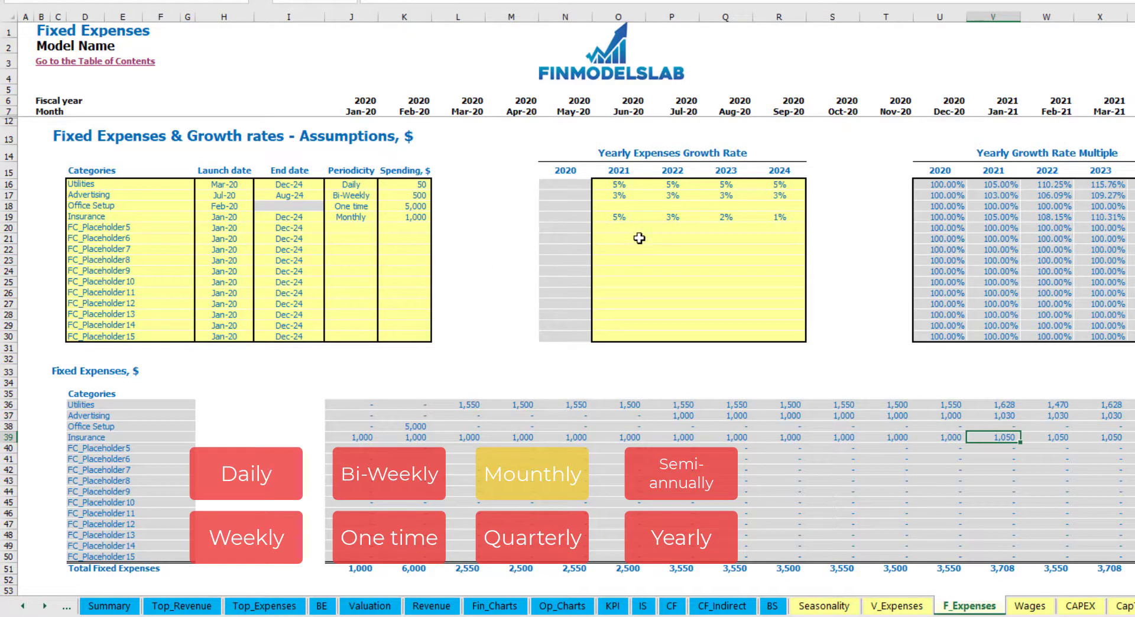
pyautogui.hscroll(6, 567, 293)
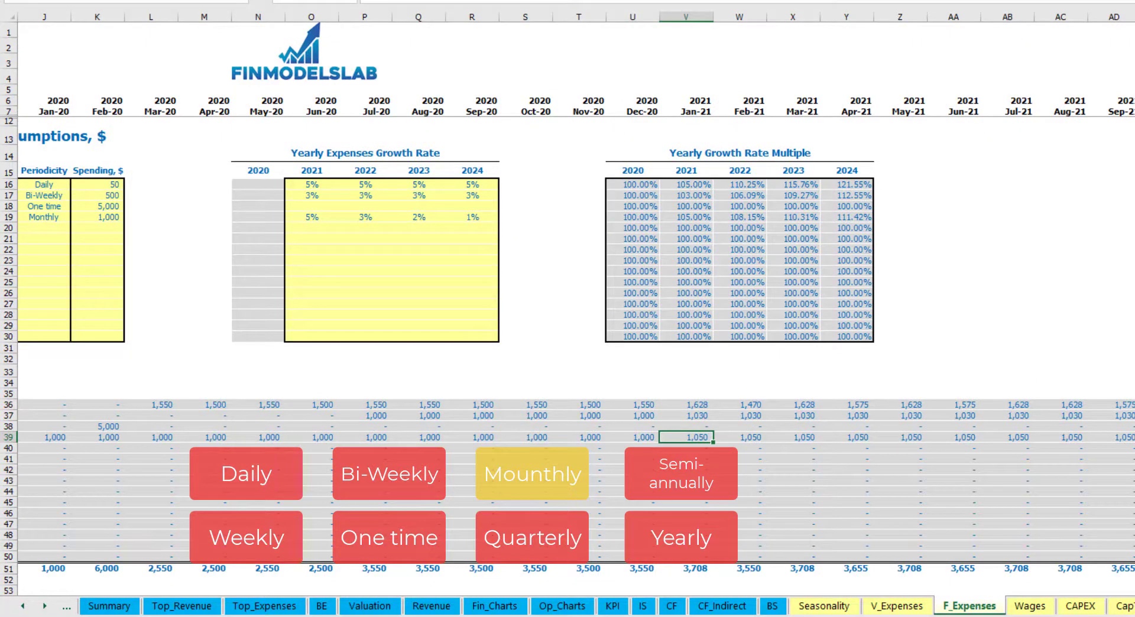
pyautogui.click(1134, 17)
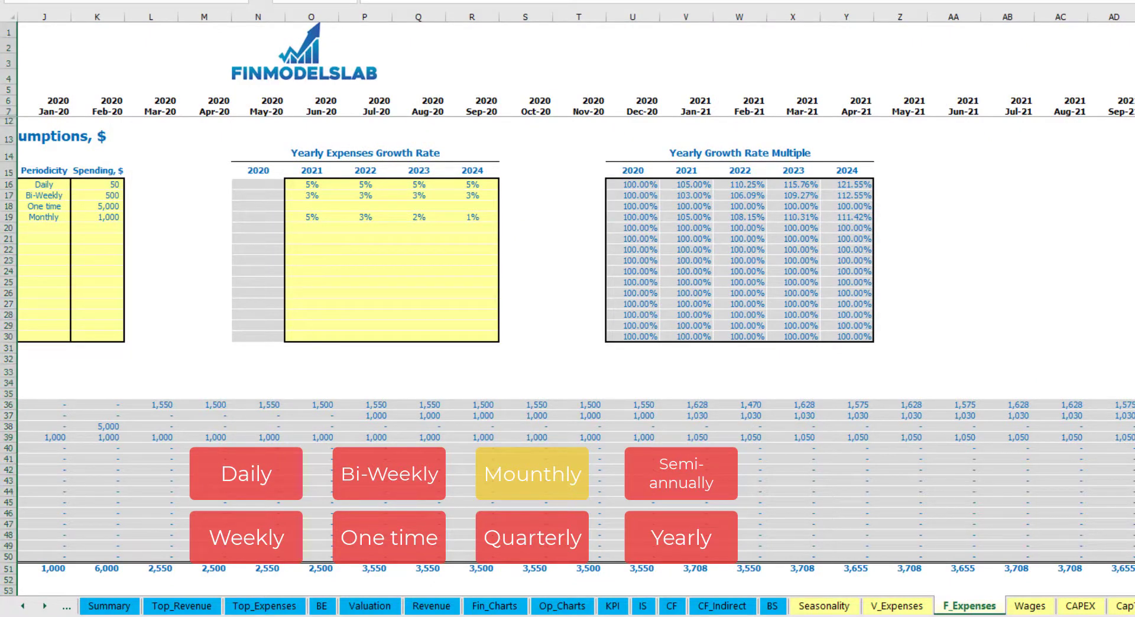
pyautogui.click(1134, 438)
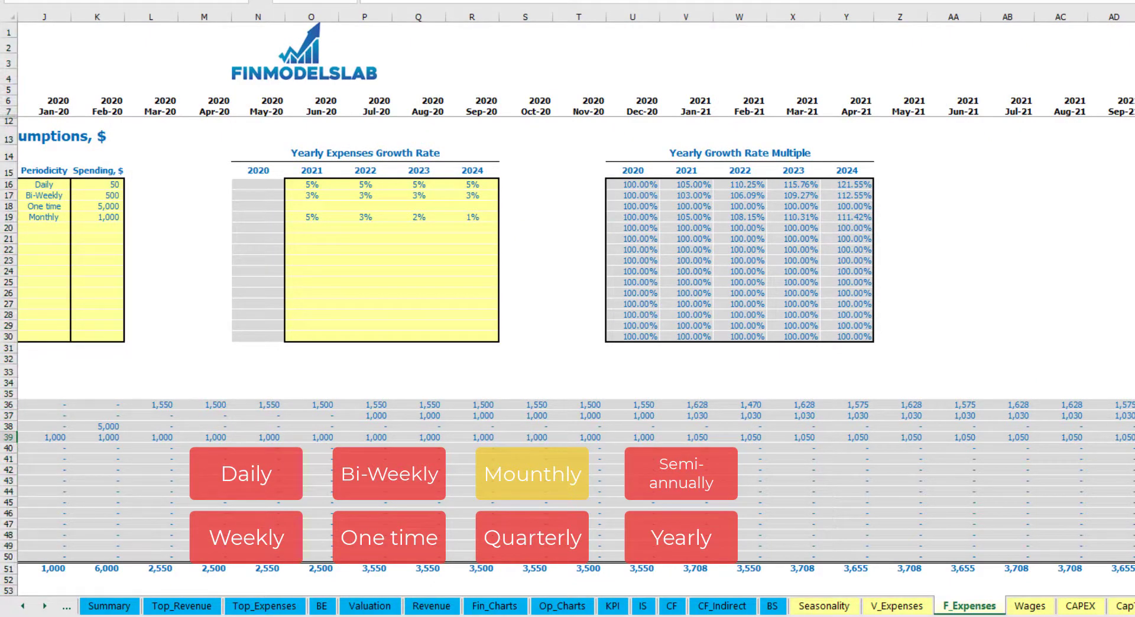
pyautogui.hscroll(-6, 567, 293)
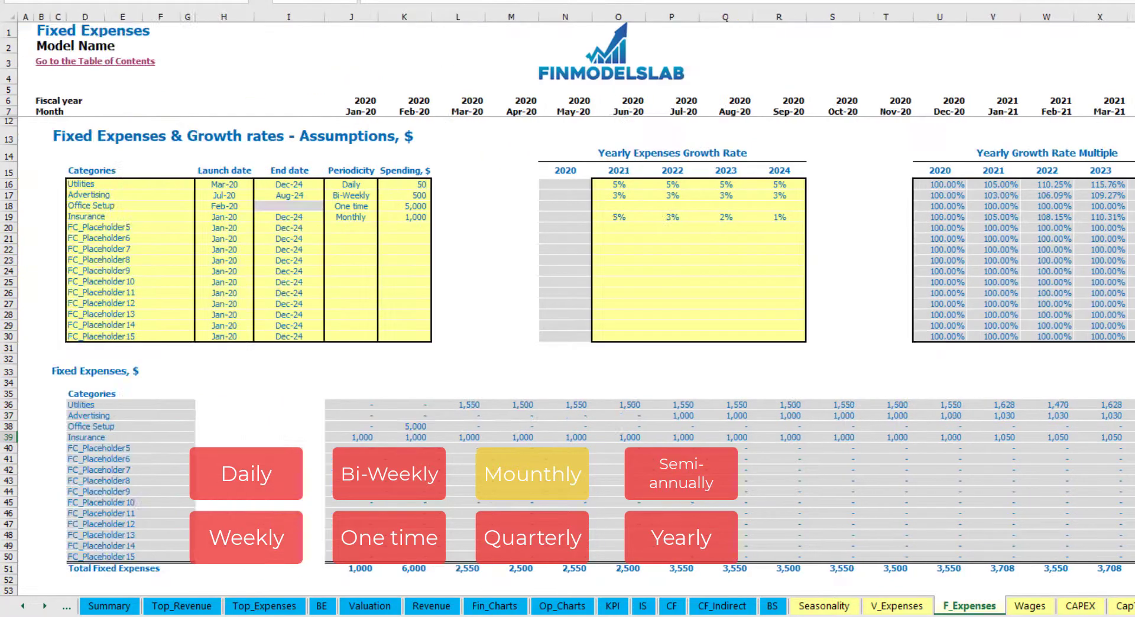
# Set Insurance's periodicity to Quarterly and check in which months the expense accrues
pyautogui.click(370, 218)
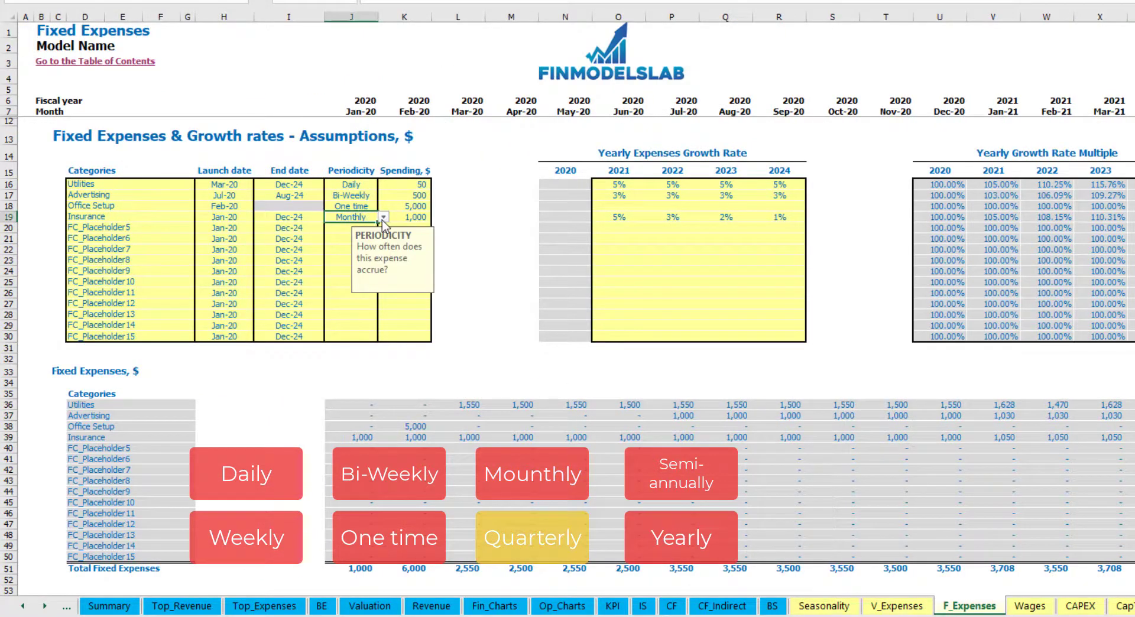
pyautogui.click(383, 217)
pyautogui.click(379, 280)
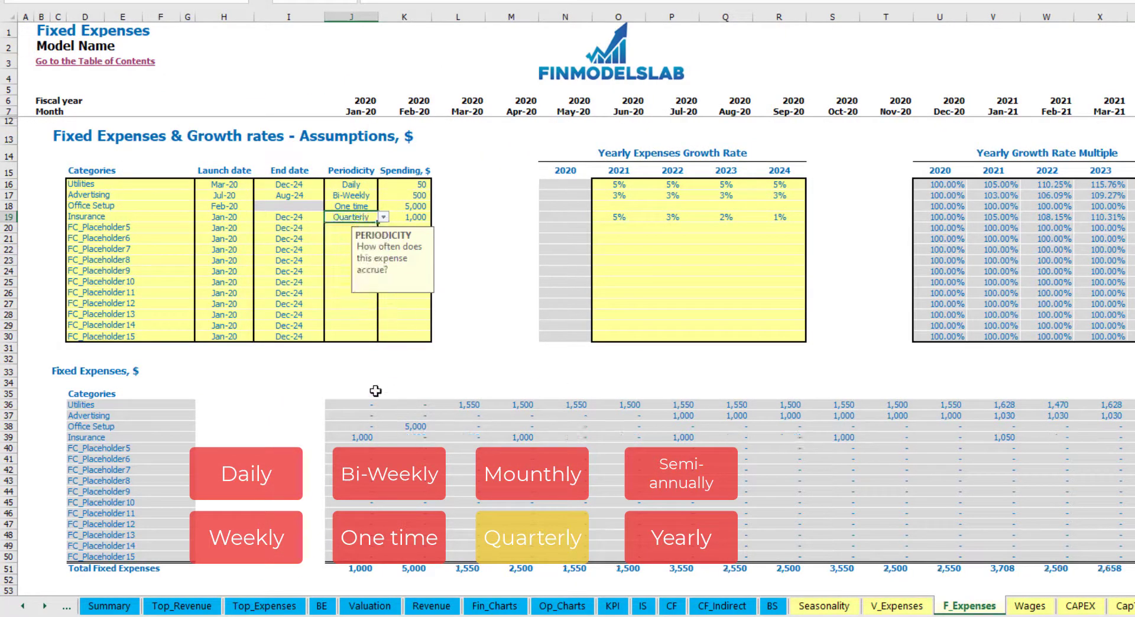
pyautogui.click(350, 437)
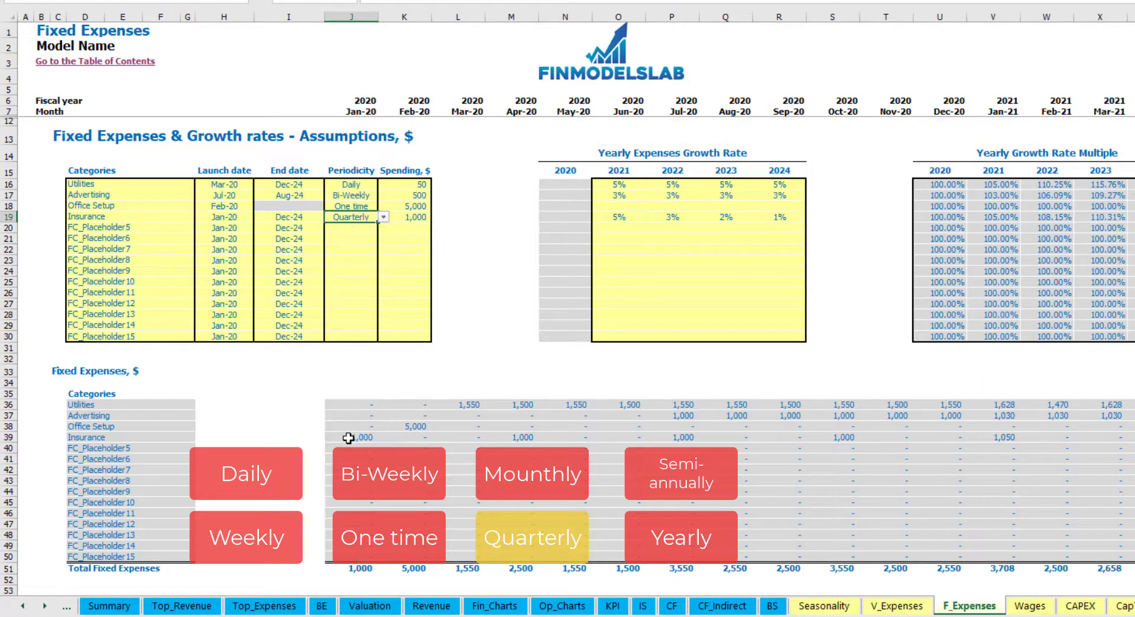
pyautogui.click(515, 437)
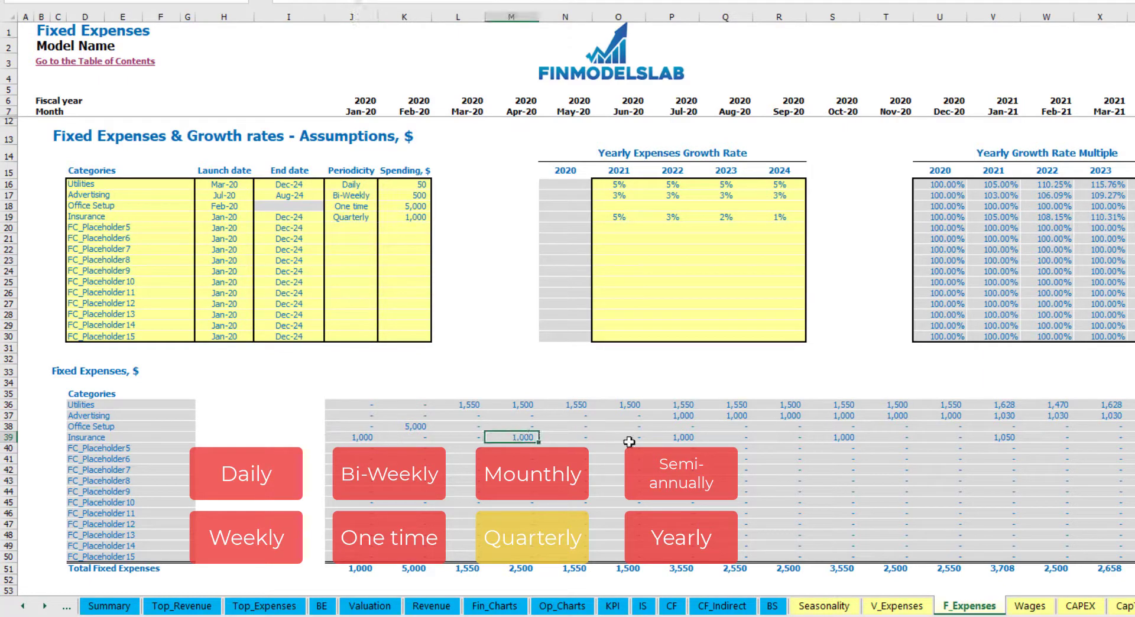
# Set Insurance's launch date to Feb-20 and check how the quarterly accruals shift
pyautogui.click(249, 214)
pyautogui.click(258, 217)
pyautogui.click(223, 235)
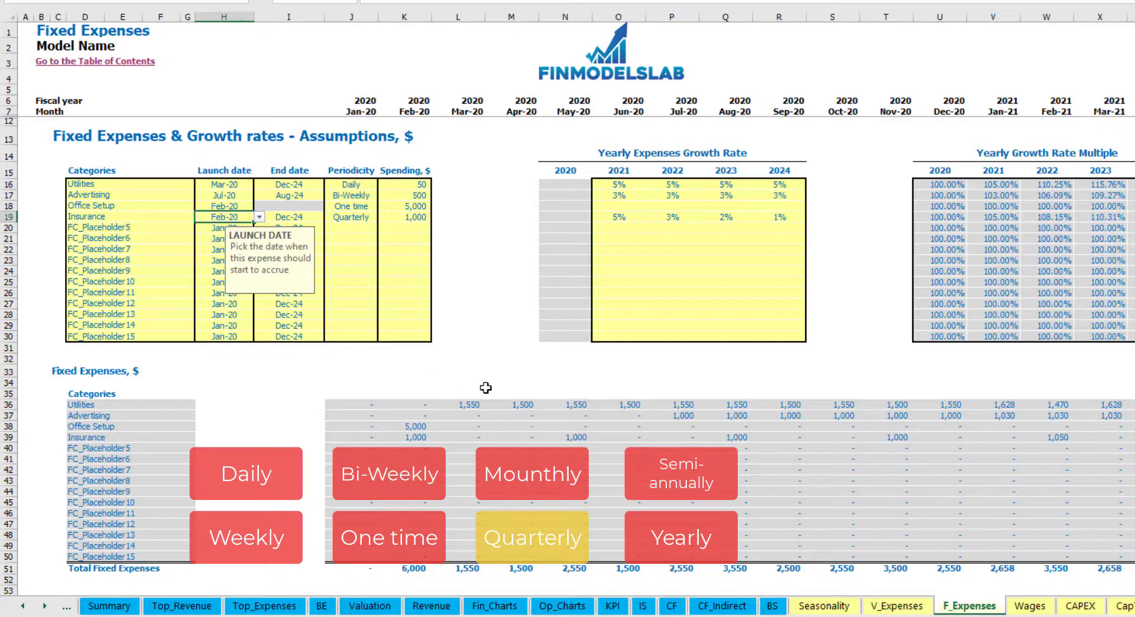
pyautogui.click(421, 436)
pyautogui.click(575, 438)
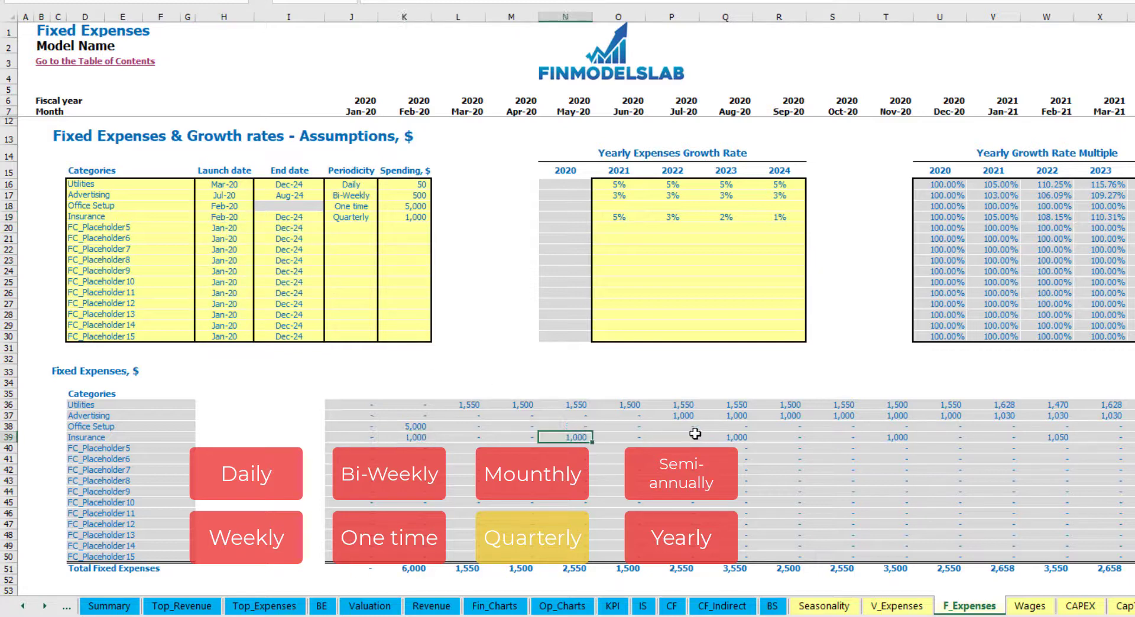
pyautogui.click(403, 438)
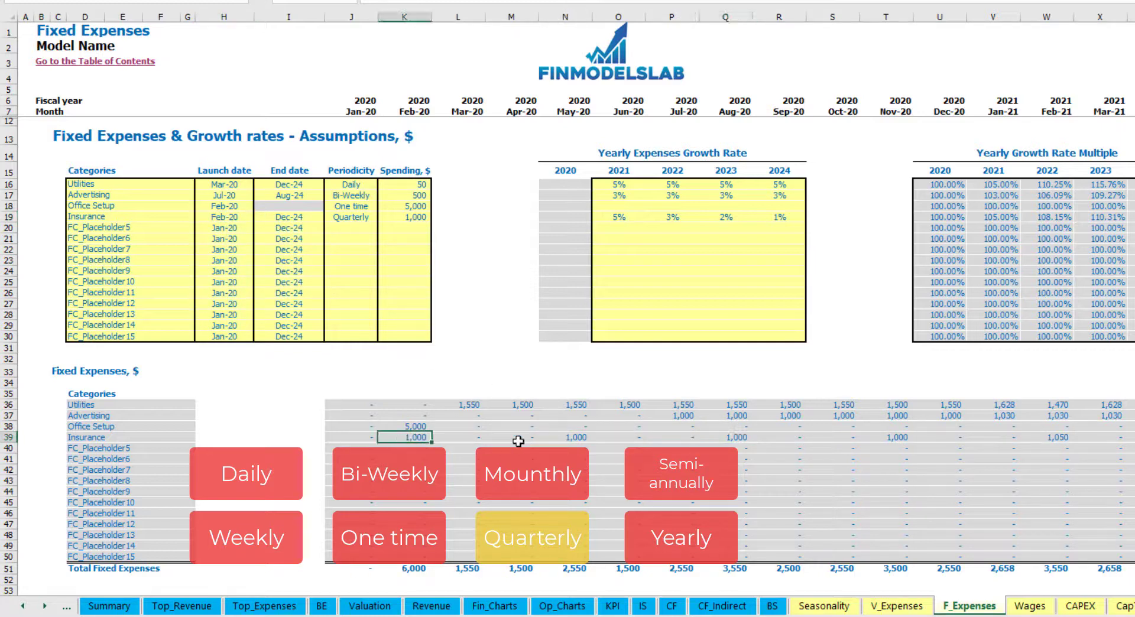
pyautogui.click(579, 438)
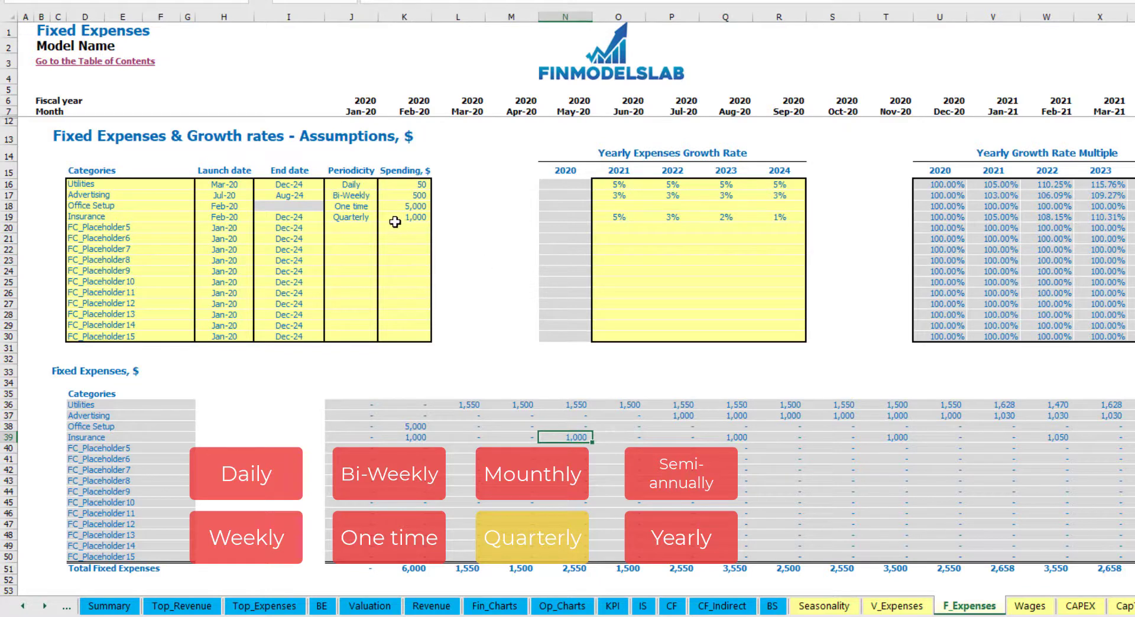
# Set Insurance's periodicity to Semi-Annually and check the months in which the expense accrues
pyautogui.click(363, 217)
pyautogui.click(383, 217)
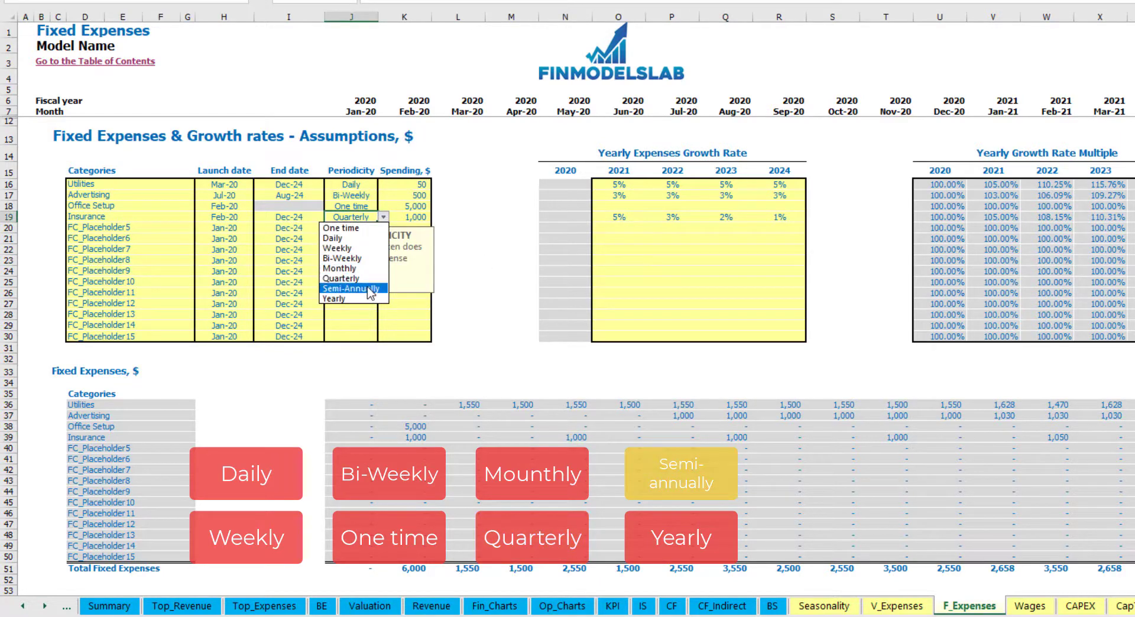
pyautogui.click(352, 289)
pyautogui.moveTo(411, 440); pyautogui.dragTo(1003, 438)
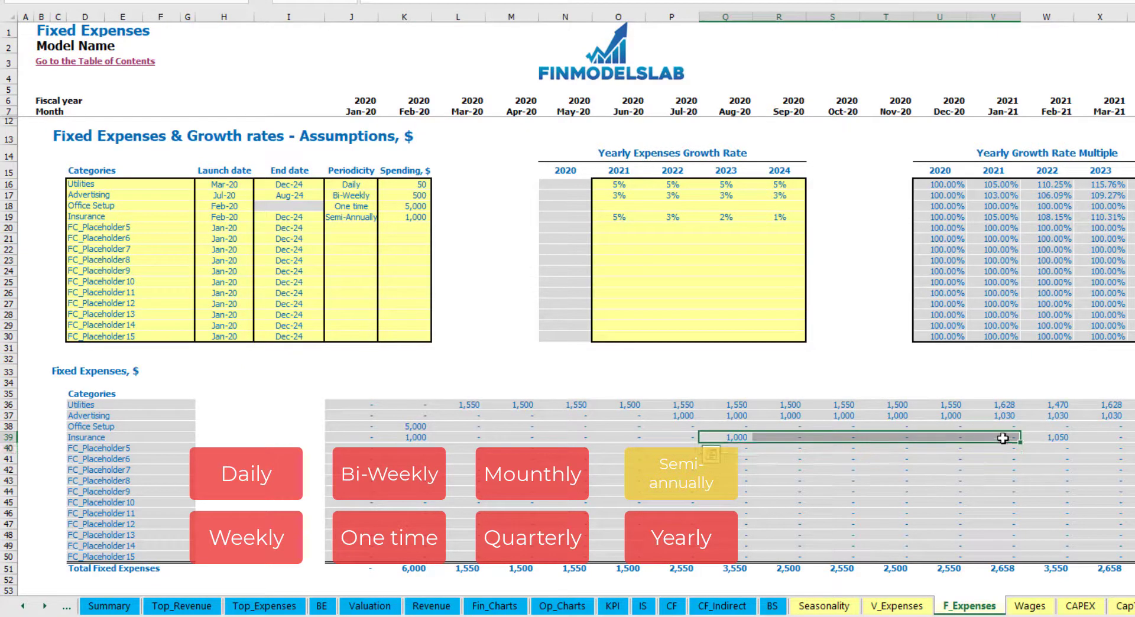
pyautogui.click(1065, 450)
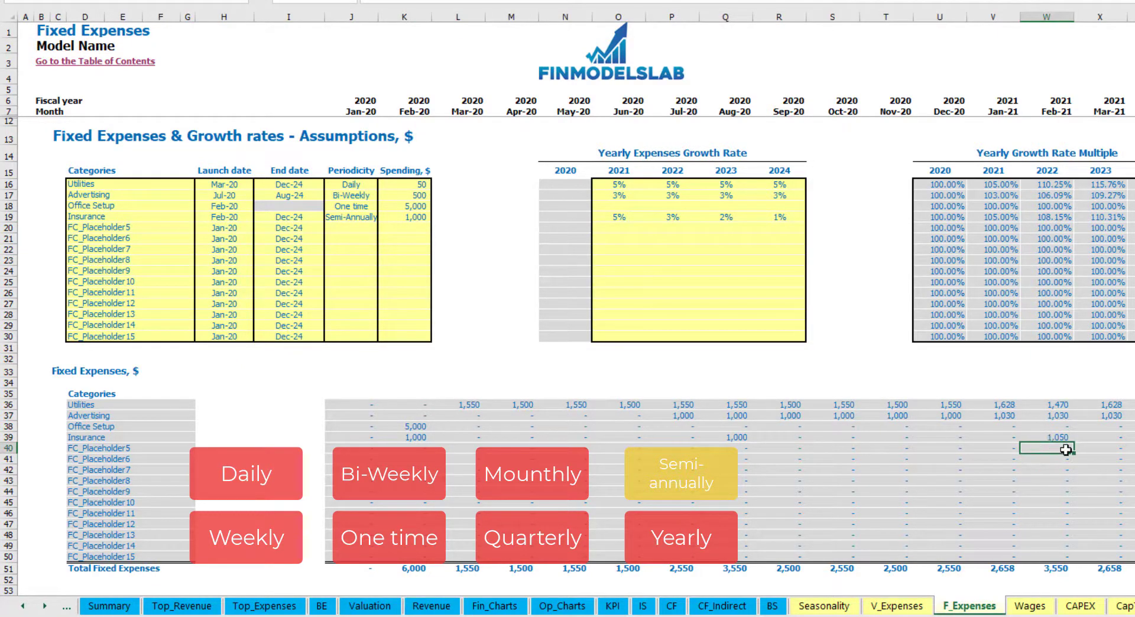
# Set Insurance's periodicity to Yearly, and check the resulting accruals and the launch and end dates
pyautogui.click(361, 217)
pyautogui.click(383, 217)
pyautogui.click(343, 299)
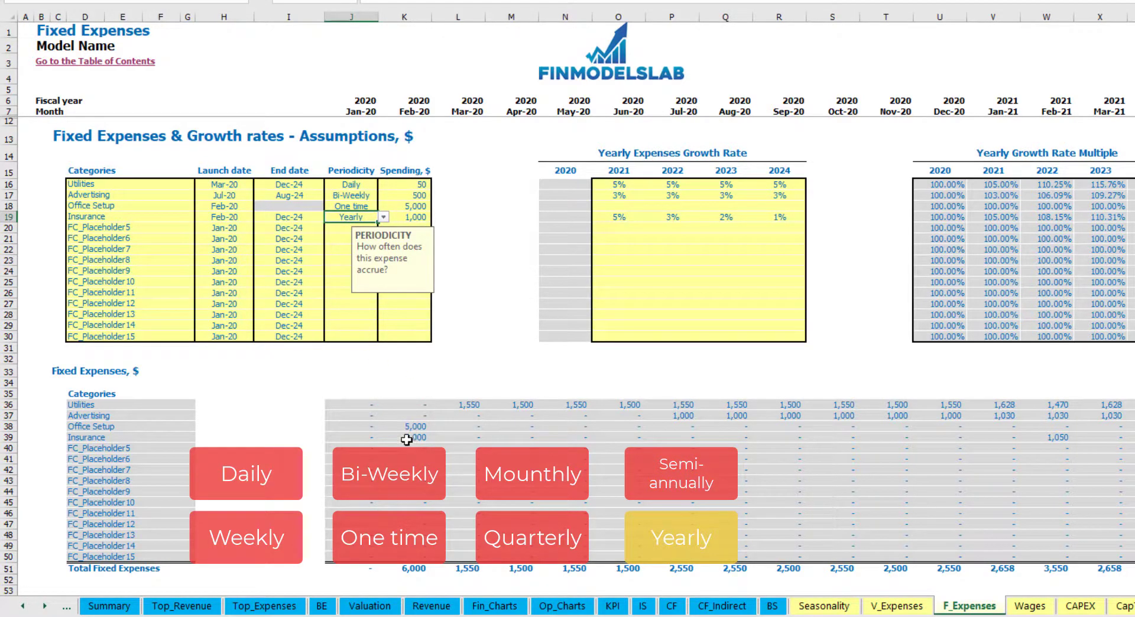
pyautogui.moveTo(409, 438); pyautogui.dragTo(1099, 439)
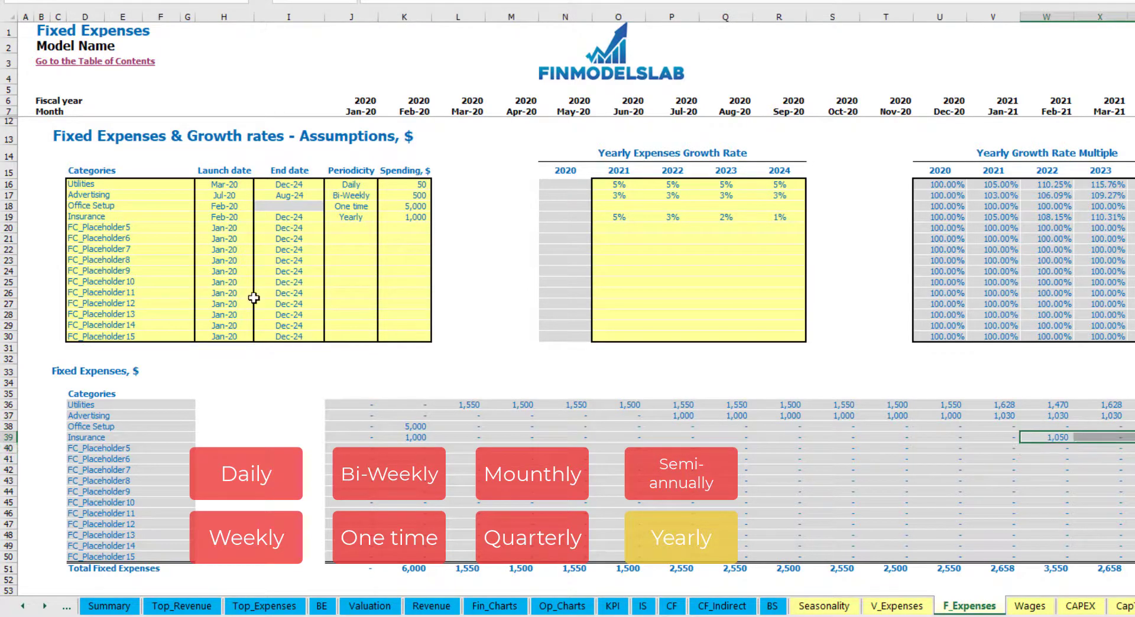
pyautogui.click(234, 218)
pyautogui.click(289, 217)
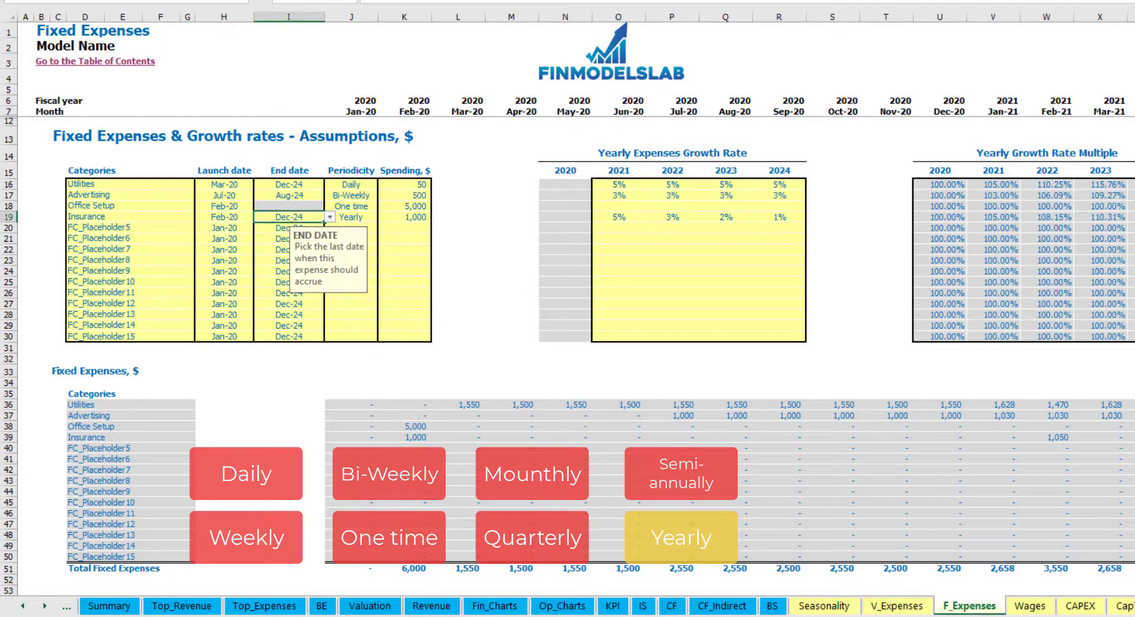
# Review the monthly amounts of all categories in the Fixed Expenses table, from Utilities to FC_Placeholder15
pyautogui.click(839, 335)
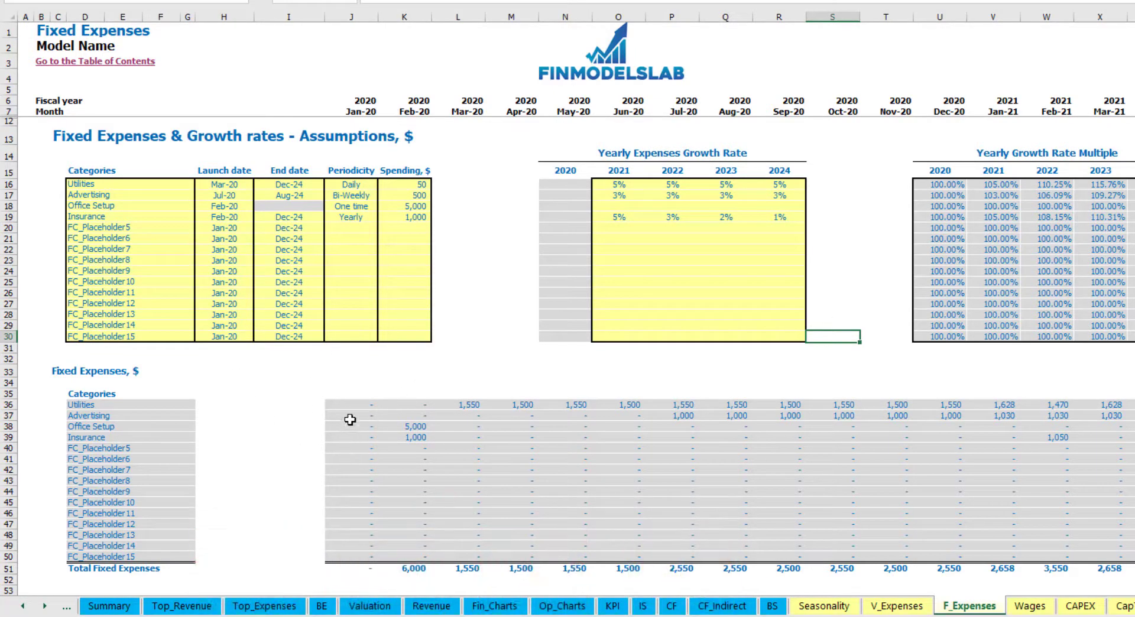
pyautogui.moveTo(350, 404); pyautogui.dragTo(350, 415)
pyautogui.moveTo(694, 488); pyautogui.dragTo(1071, 560)
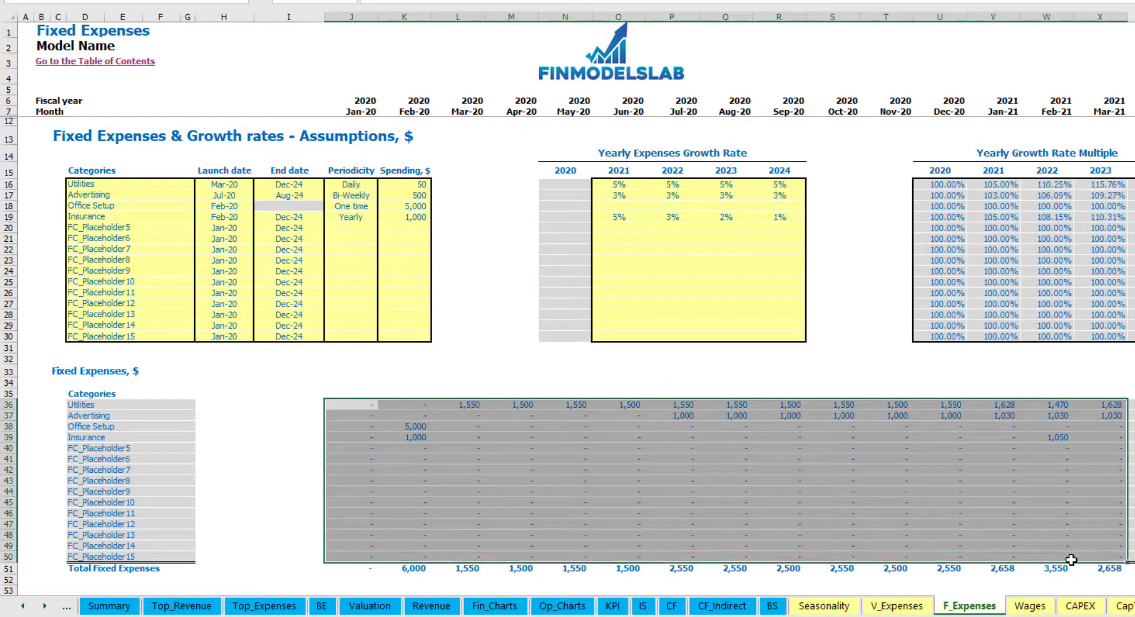
# Open the income statement, expand the Total Fixed Expenses group and review its expense categories
pyautogui.click(643, 606)
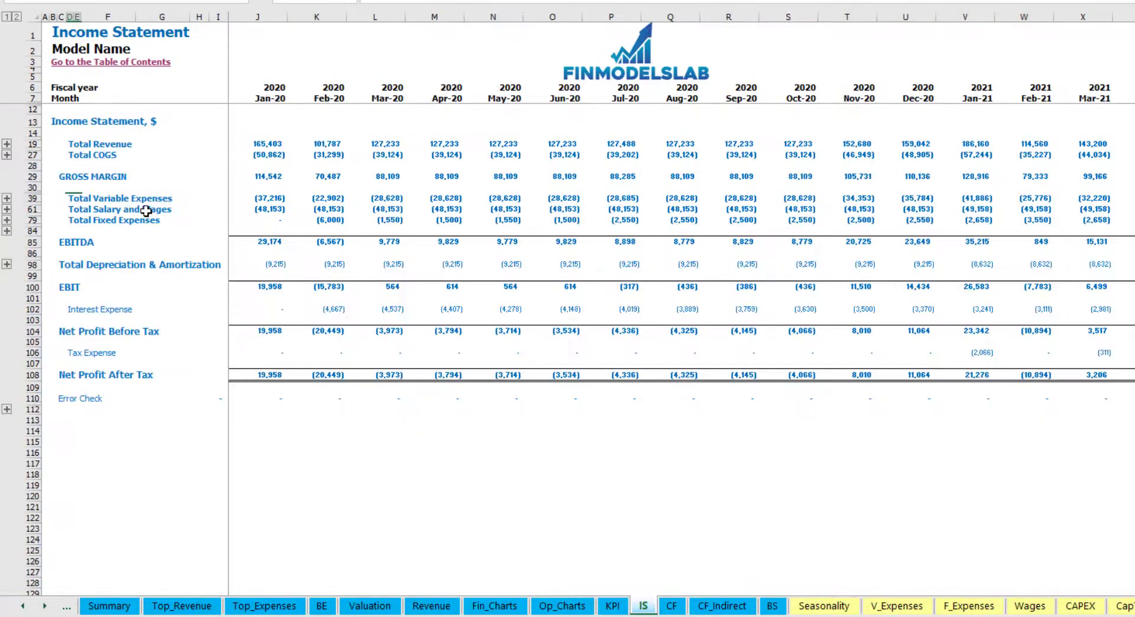
pyautogui.click(72, 220)
pyautogui.click(6, 220)
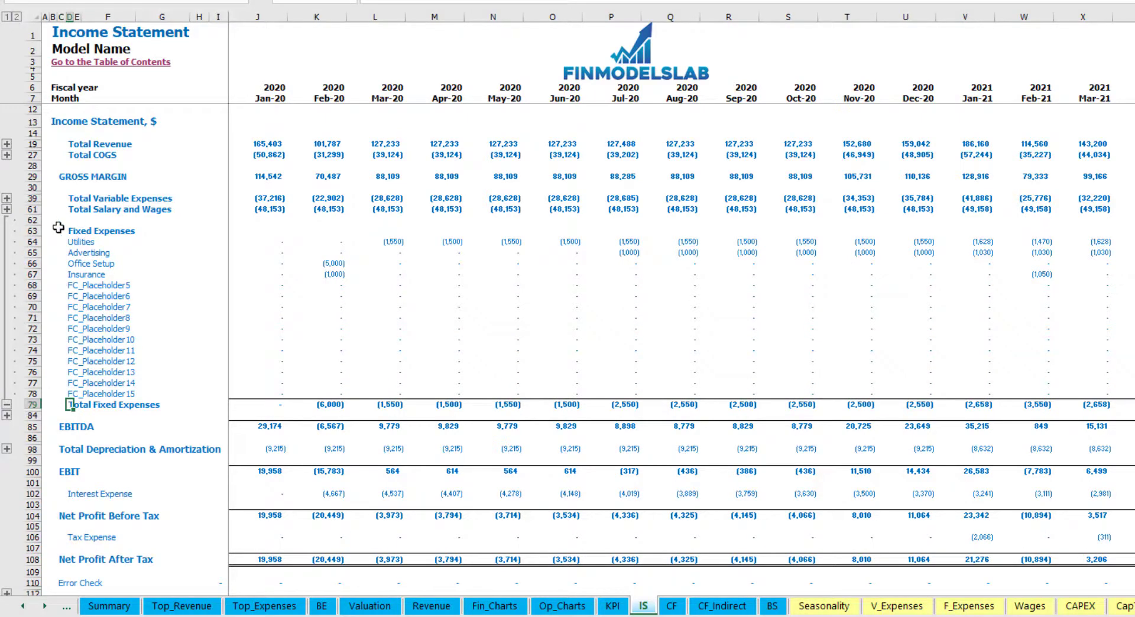
pyautogui.moveTo(35, 242); pyautogui.dragTo(81, 394)
pyautogui.click(76, 242)
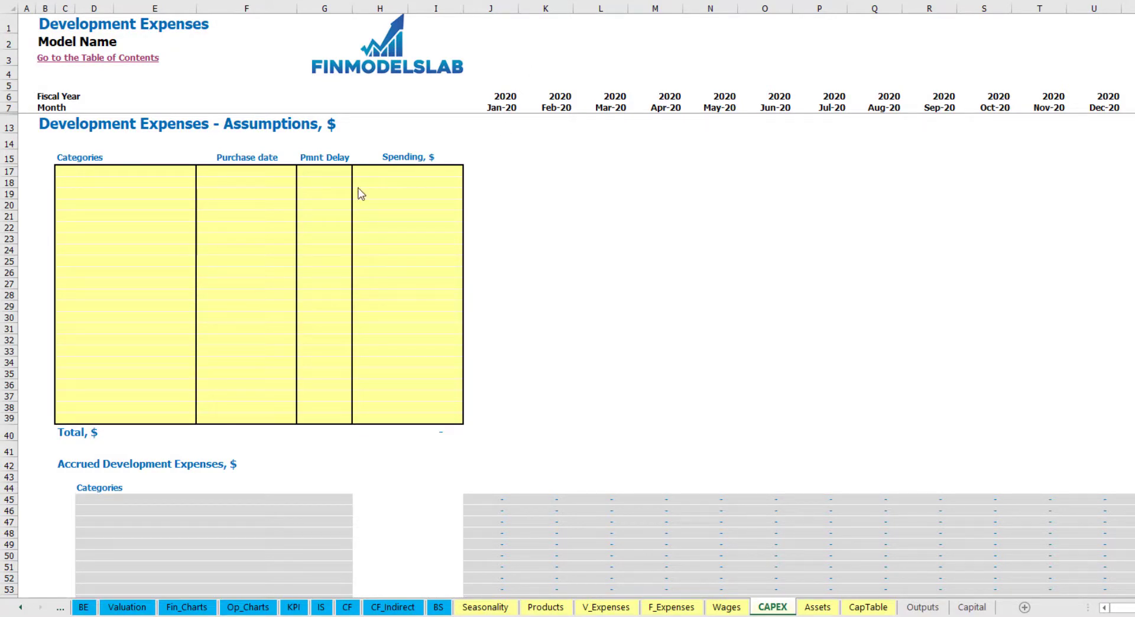
# Enter Office dev as the first development expense category, with purchase date Feb-20 and spending of 10,000
pyautogui.click(159, 172)
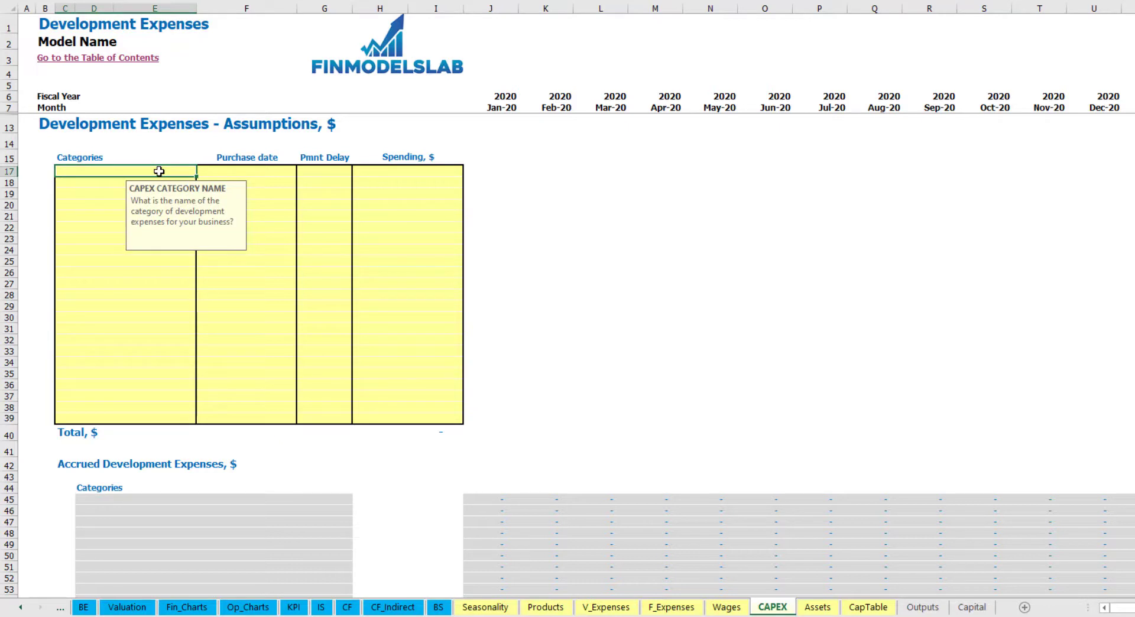
pyautogui.write('Office dev')
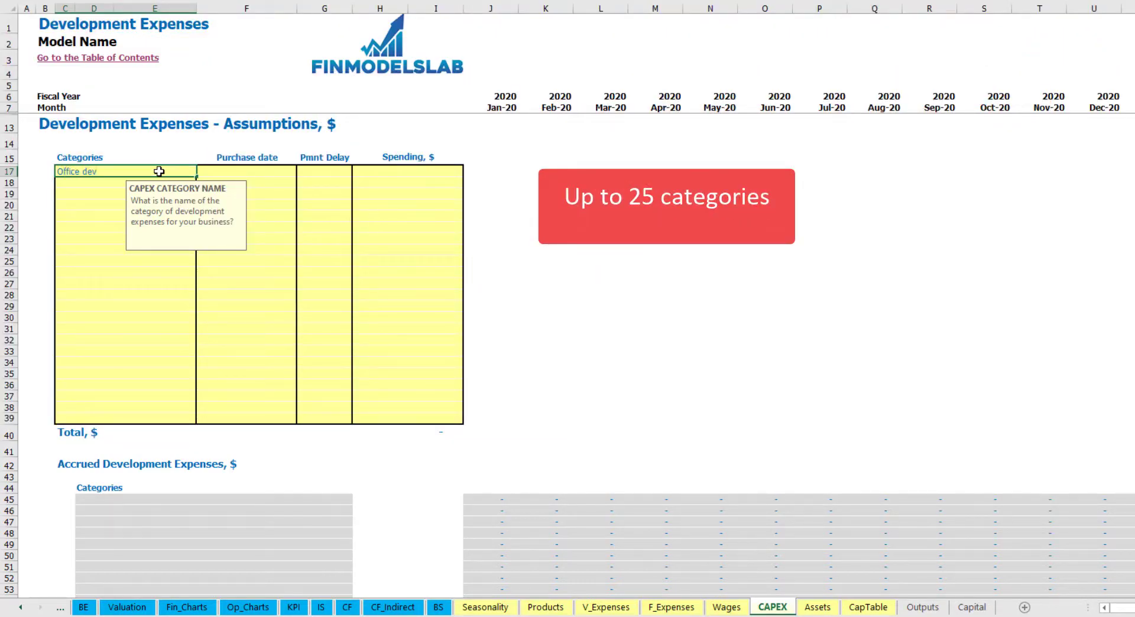
pyautogui.click(247, 171)
pyautogui.click(302, 172)
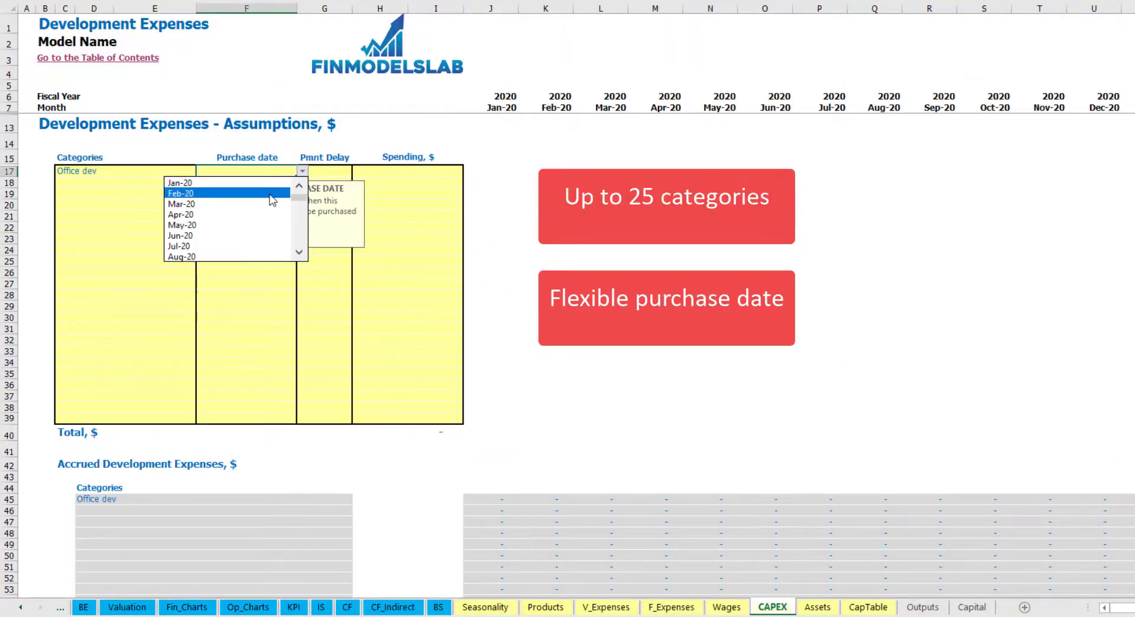
pyautogui.click(272, 195)
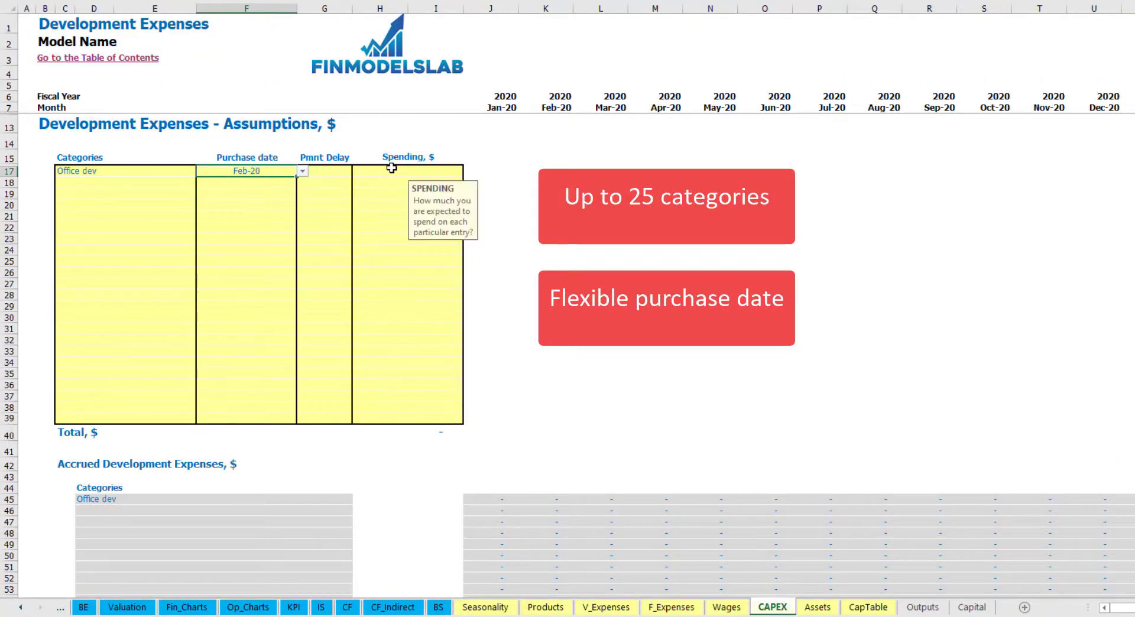
pyautogui.click(391, 168)
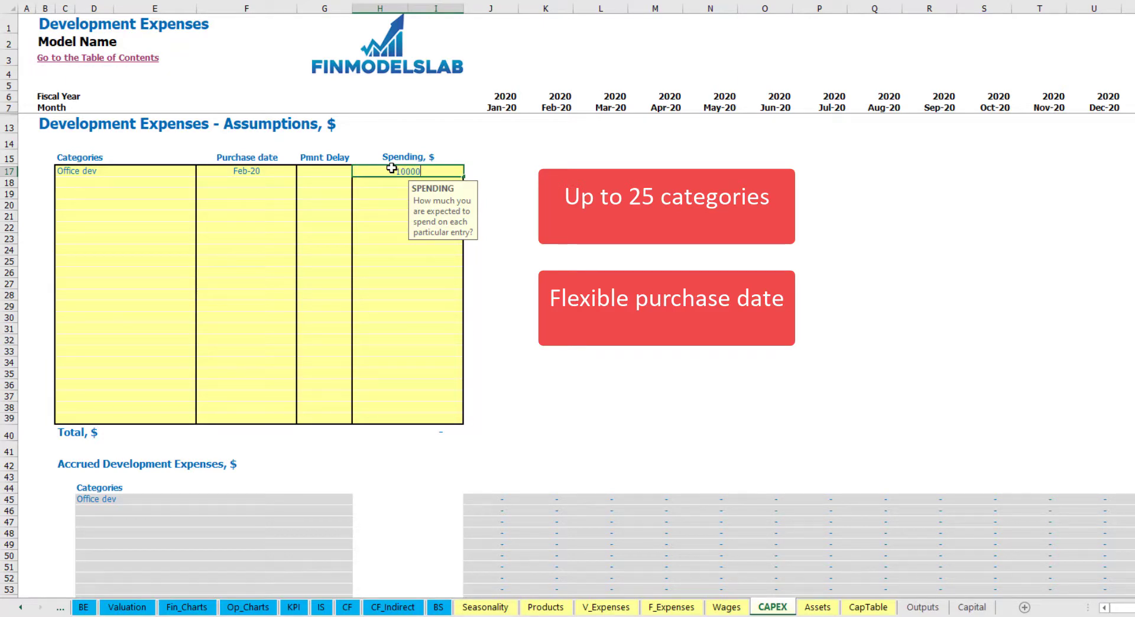
pyautogui.press('Return')
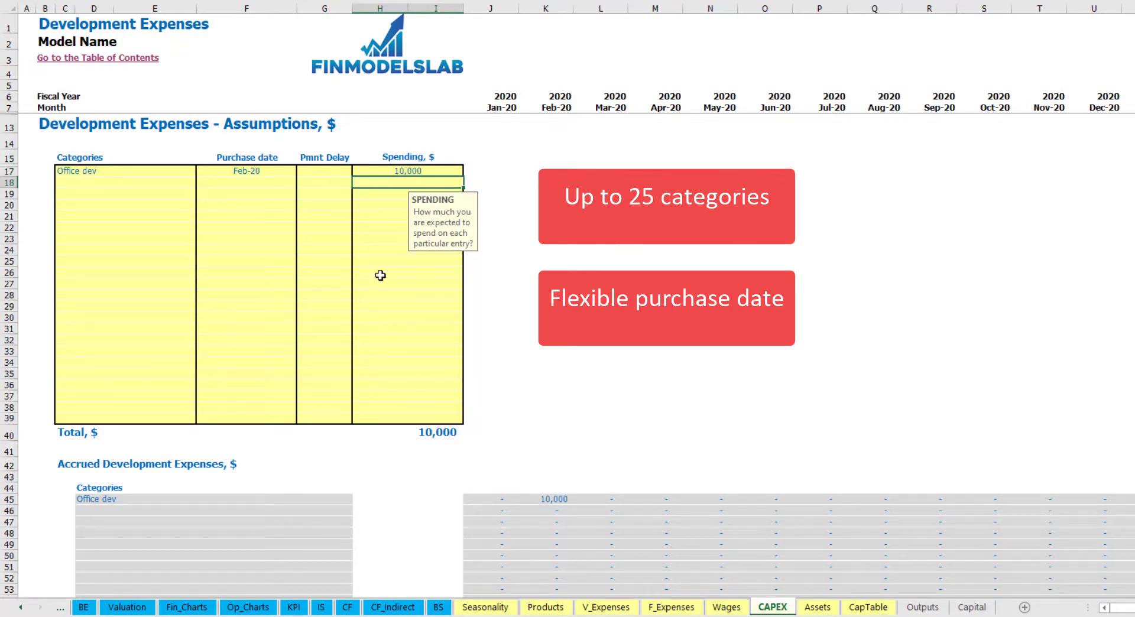
# Set the payment delay for Office dev to 2M
pyautogui.click(331, 171)
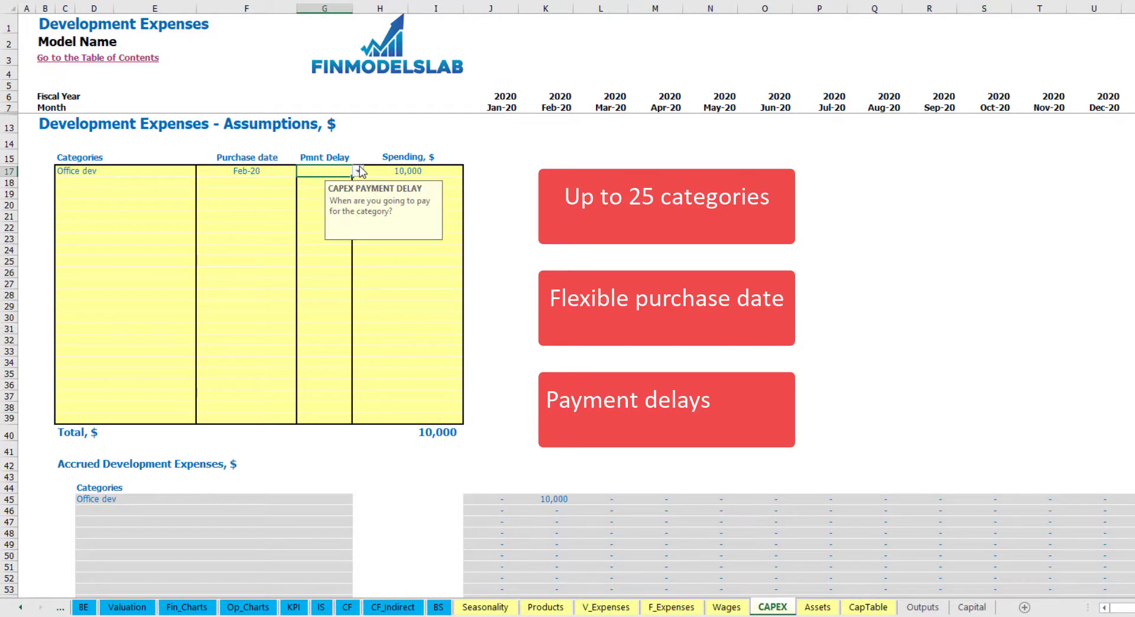
pyautogui.click(358, 170)
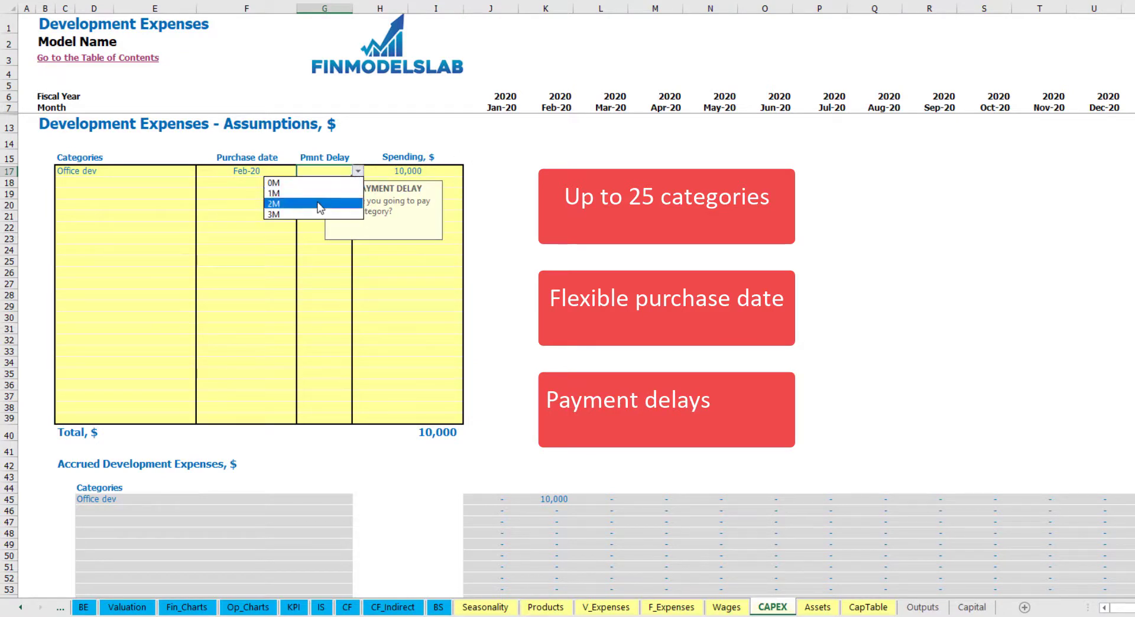
pyautogui.click(319, 199)
pyautogui.click(584, 210)
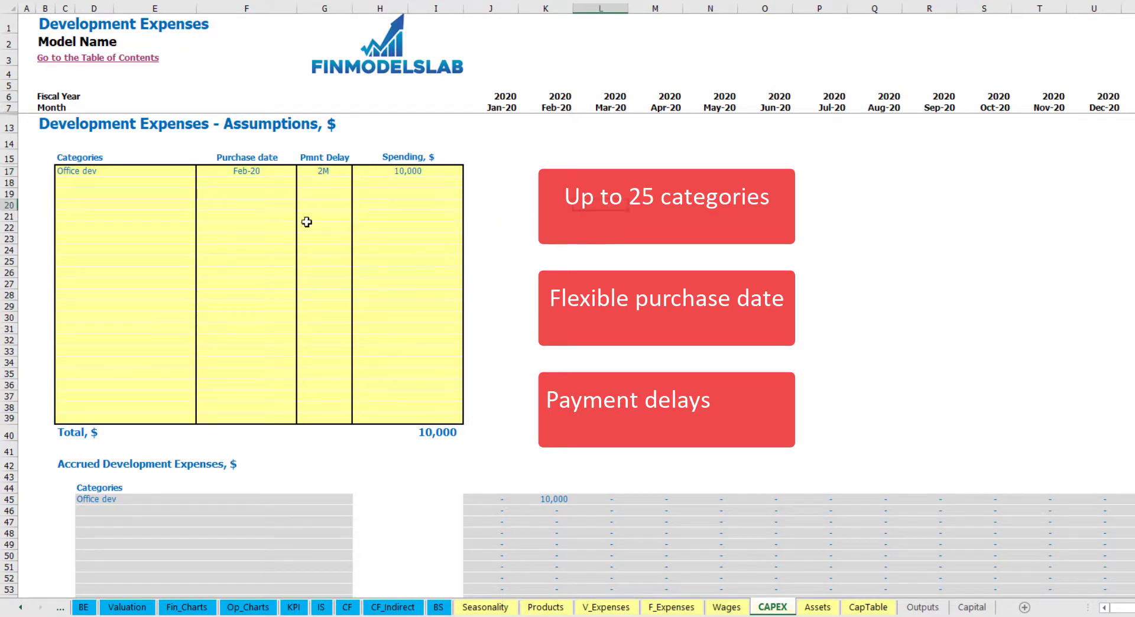
# Check the months in which Office dev is accrued and paid, and review the CAPEX summary balances
pyautogui.click(554, 501)
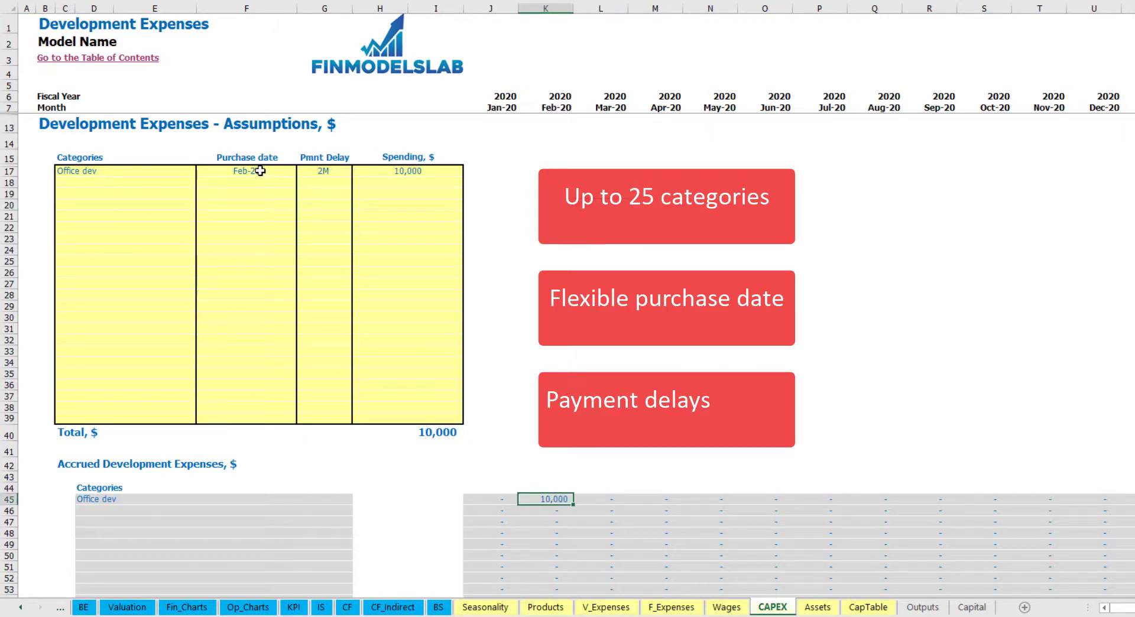
pyautogui.scroll(-7, 552, 263)
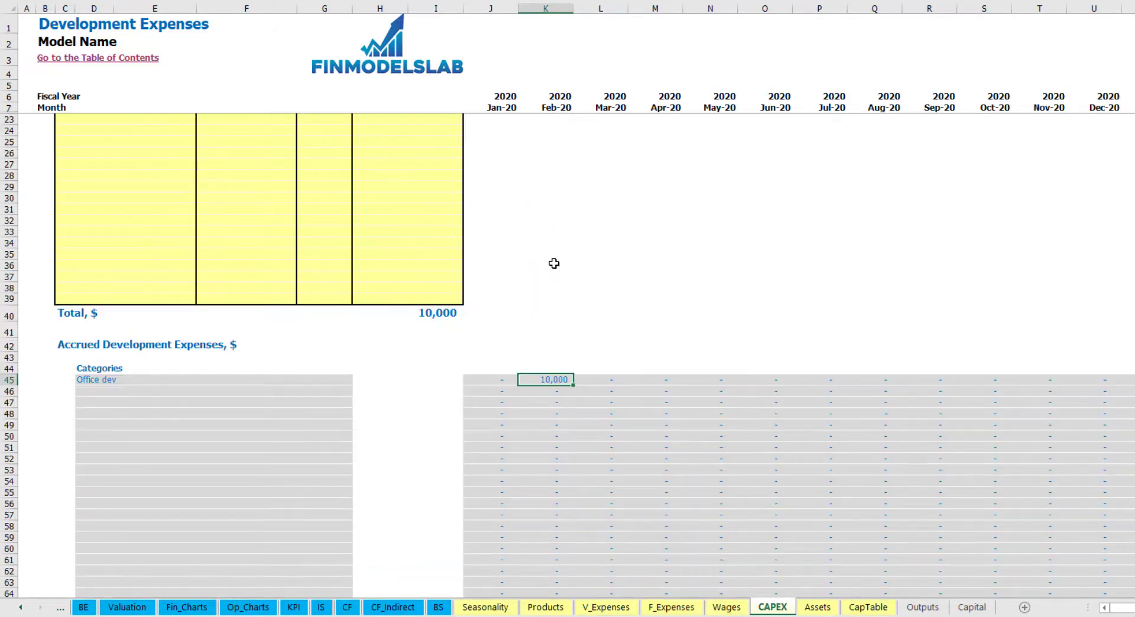
pyautogui.scroll(-3, 557, 268)
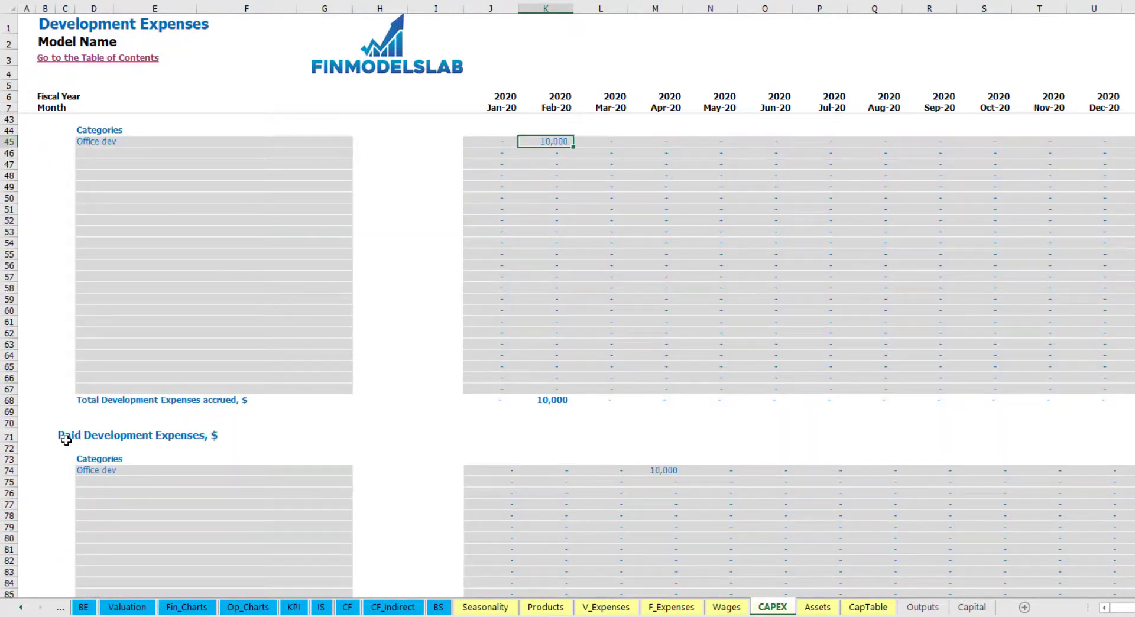
pyautogui.click(656, 471)
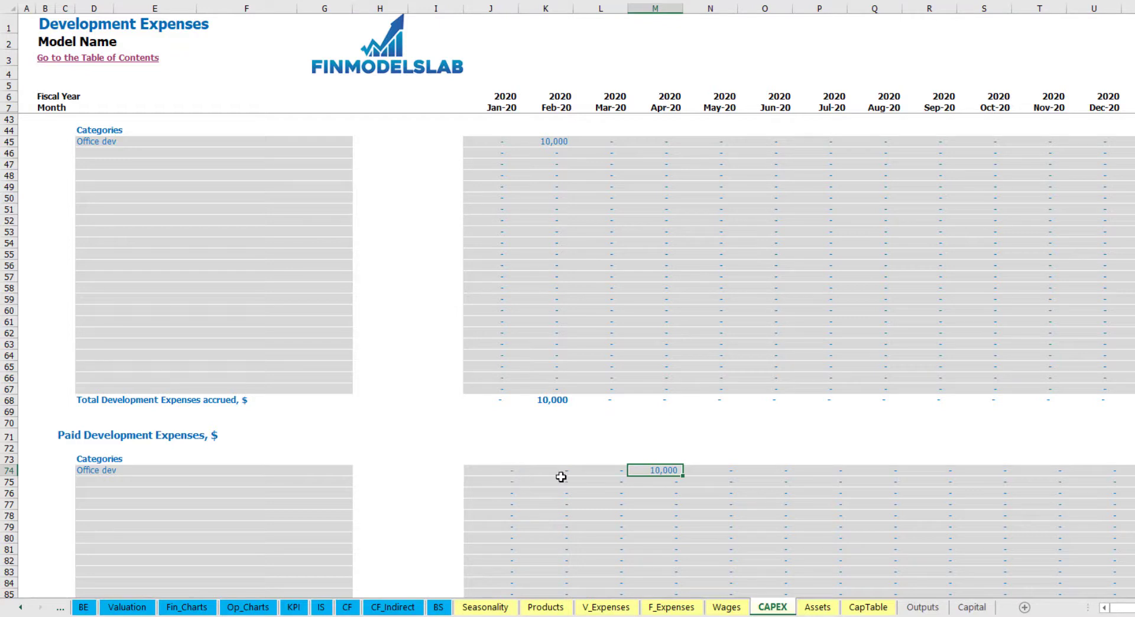
pyautogui.scroll(-13, 627, 473)
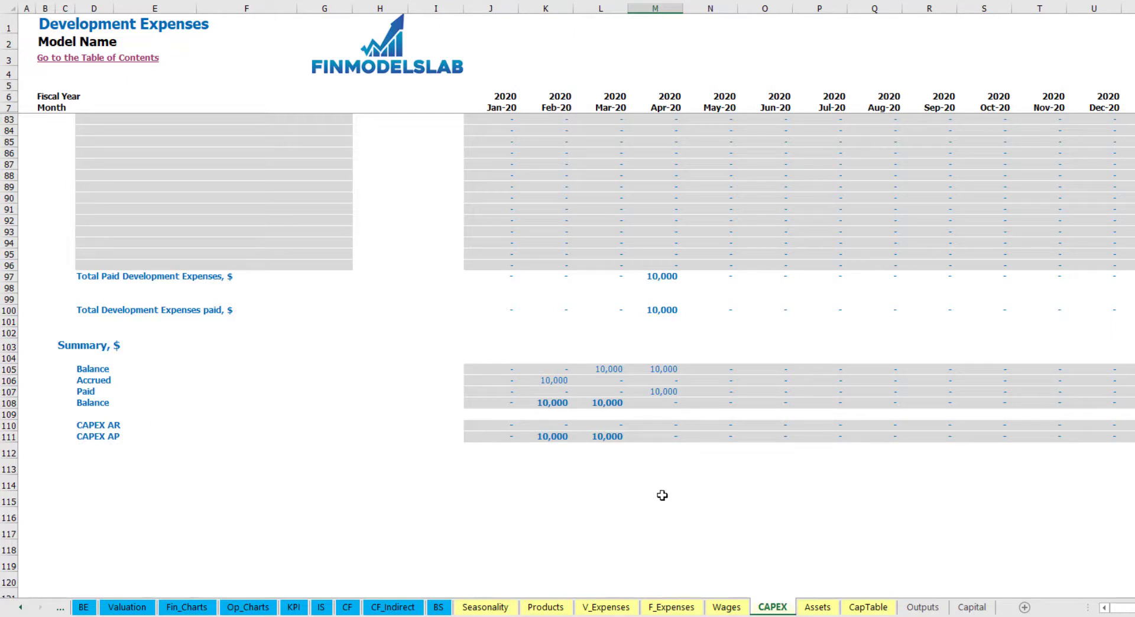
pyautogui.scroll(17, 609, 351)
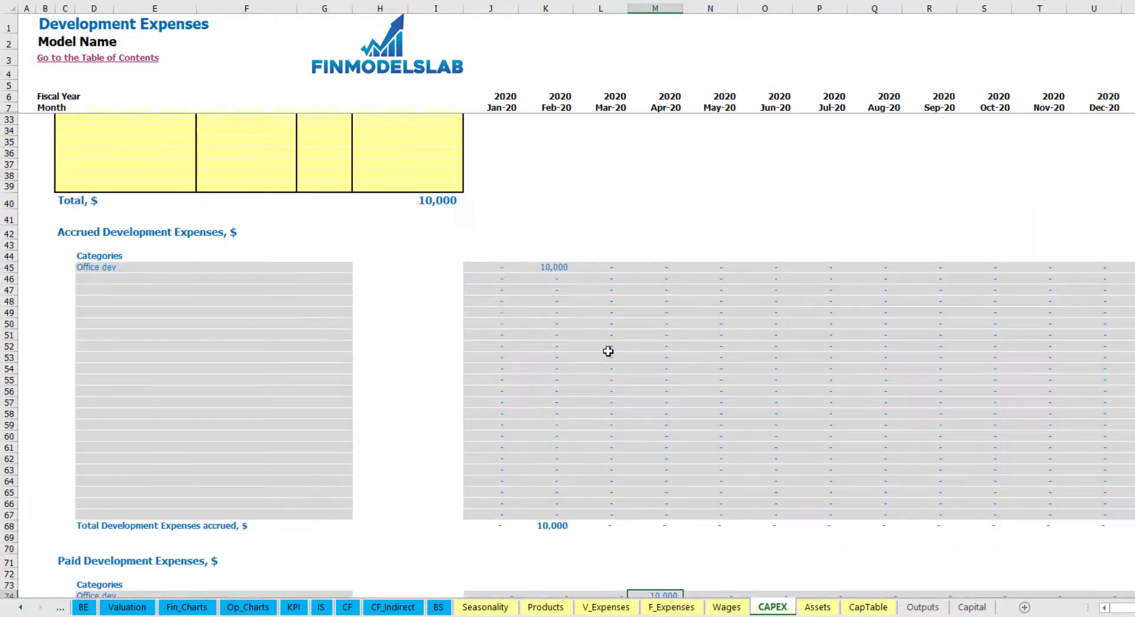
# Add Other dev exp as the second development expense category, with purchase date Mar-20 and spending of 5,000
pyautogui.scroll(7, 609, 351)
pyautogui.click(105, 181)
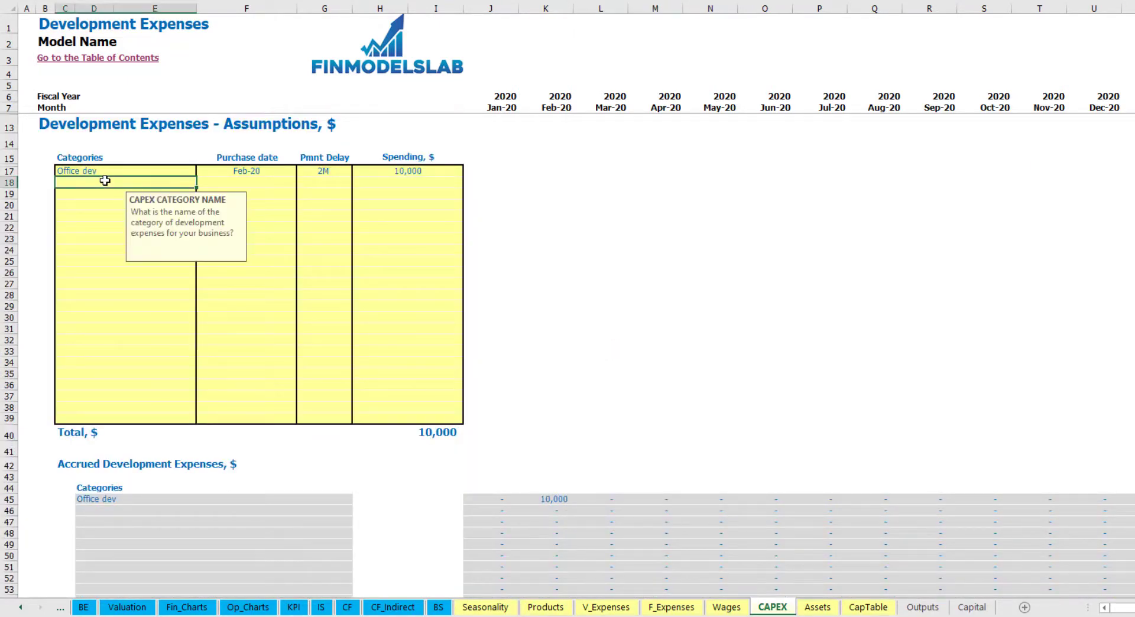
pyautogui.write('Other dev exp')
pyautogui.press('Return')
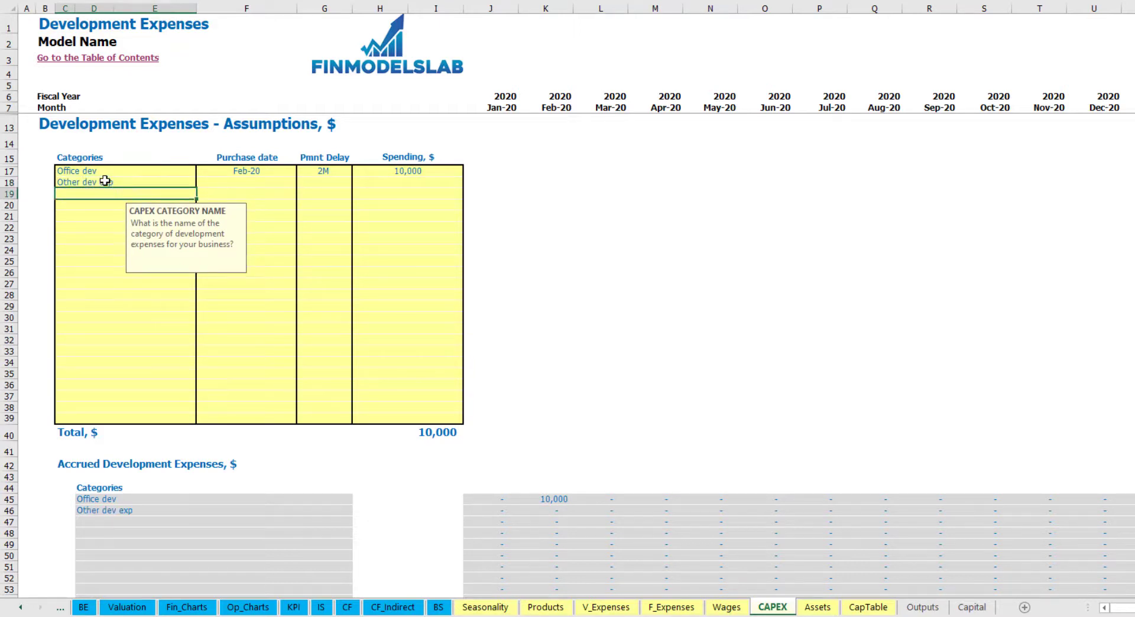
pyautogui.click(285, 182)
pyautogui.click(302, 182)
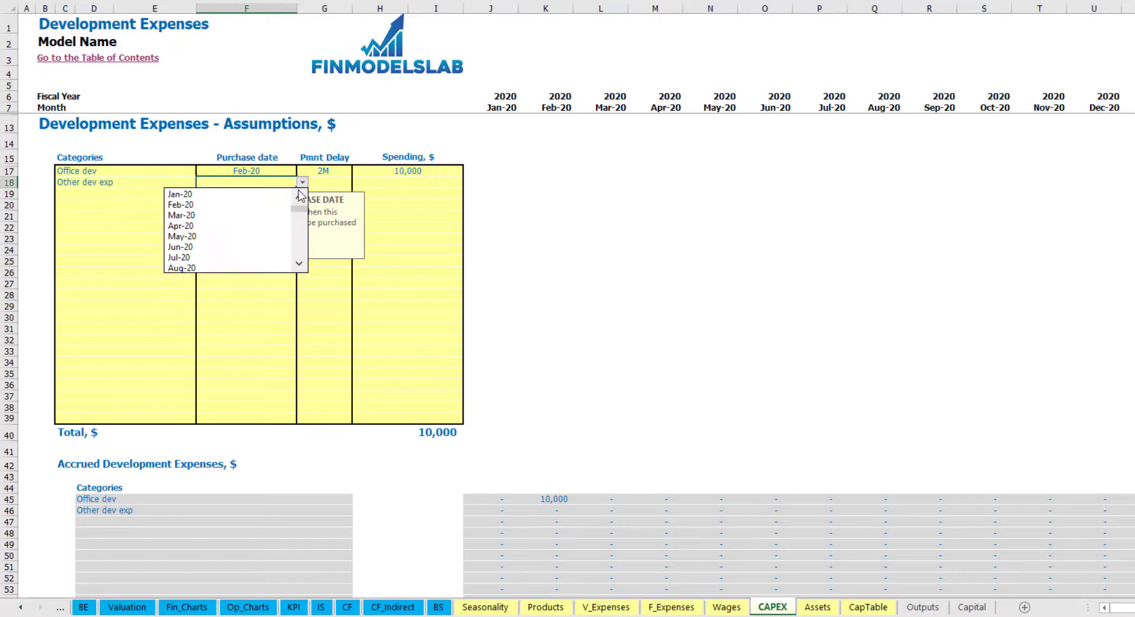
pyautogui.click(278, 213)
pyautogui.click(391, 185)
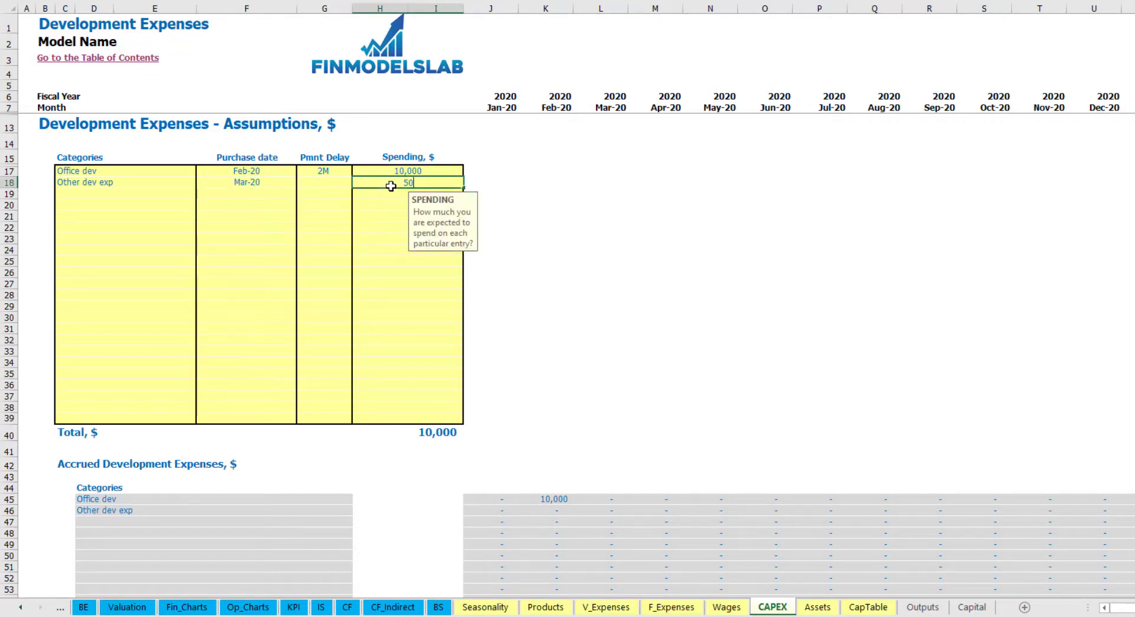
pyautogui.write('5,000')
pyautogui.press('Return')
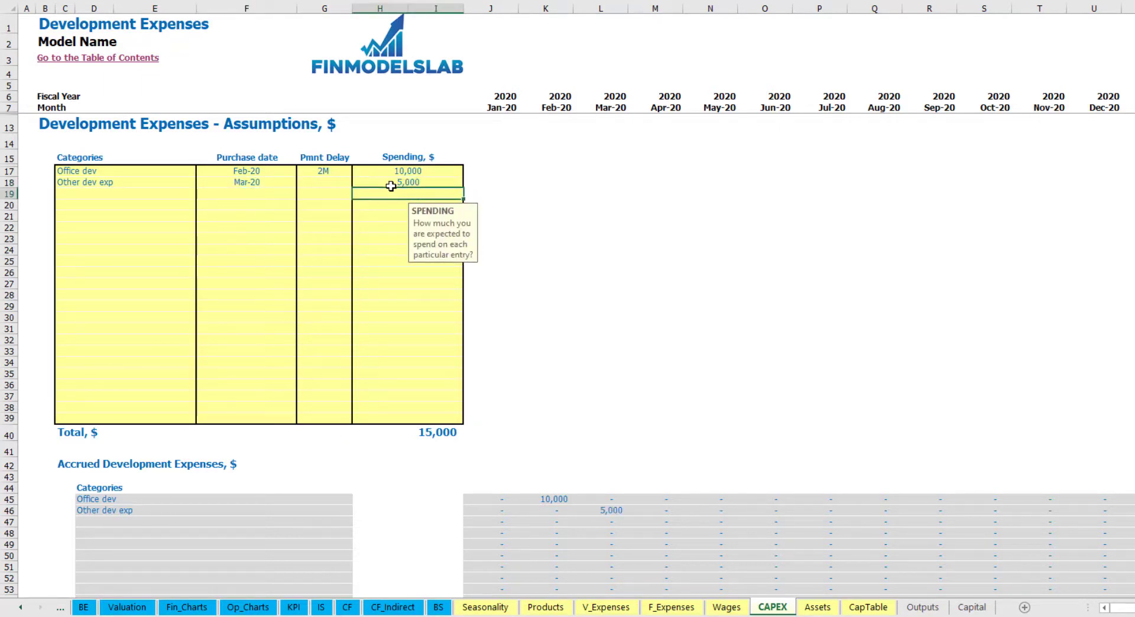
# Set the payment delay for Other dev exp to 0M
pyautogui.click(337, 185)
pyautogui.click(358, 183)
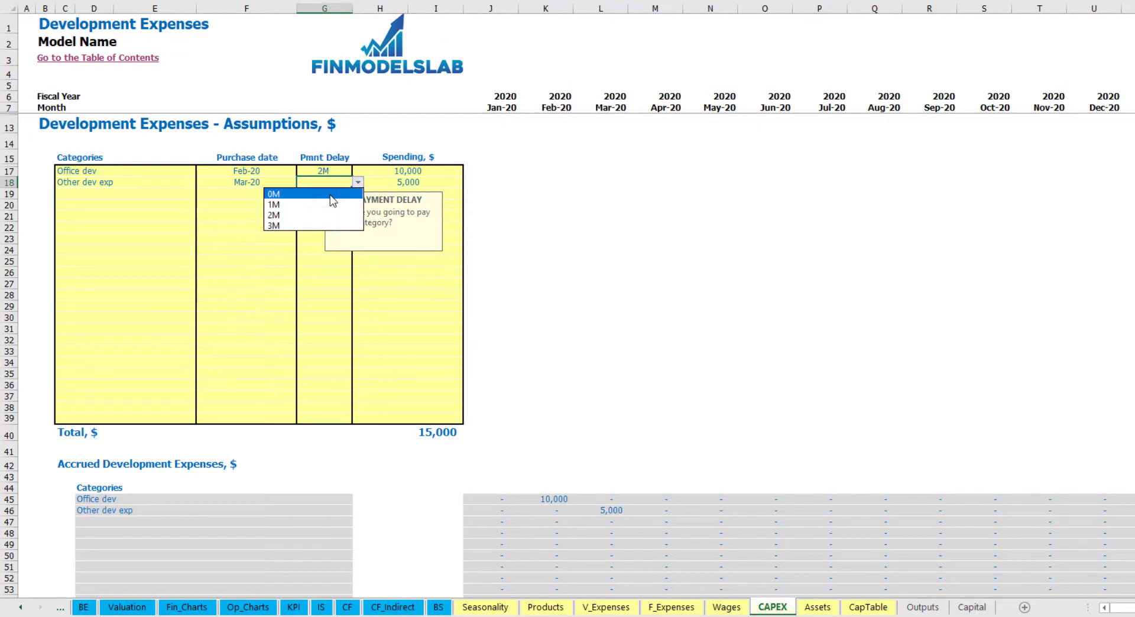
pyautogui.click(329, 195)
# Compare the accrued and paid months of Other dev exp in the development expense tables
pyautogui.scroll(-3, 576, 447)
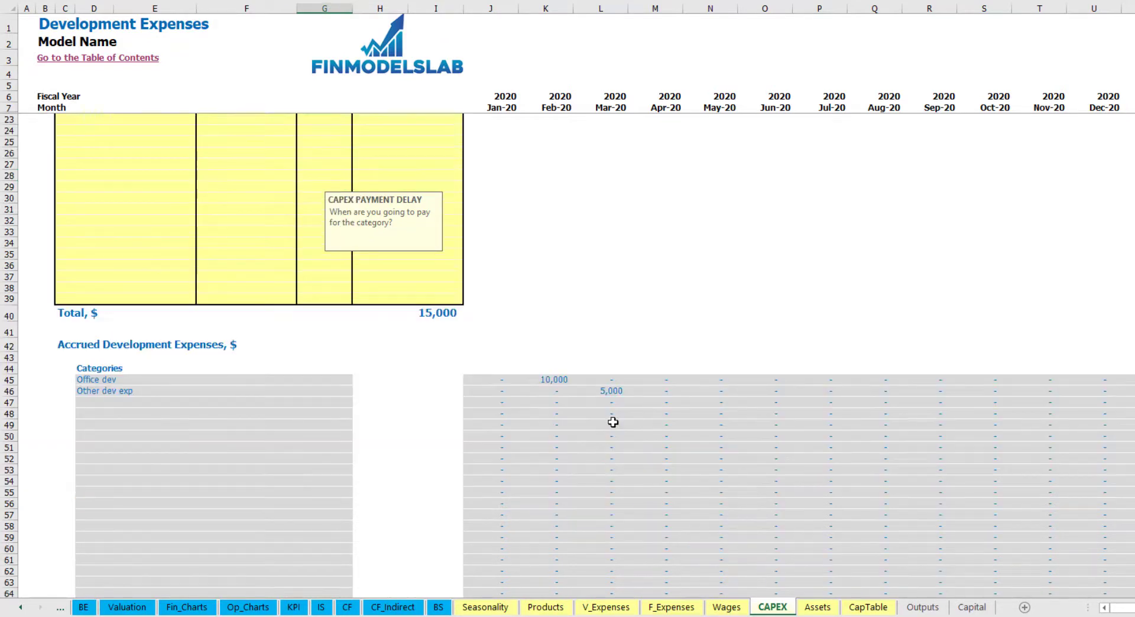
pyautogui.click(611, 392)
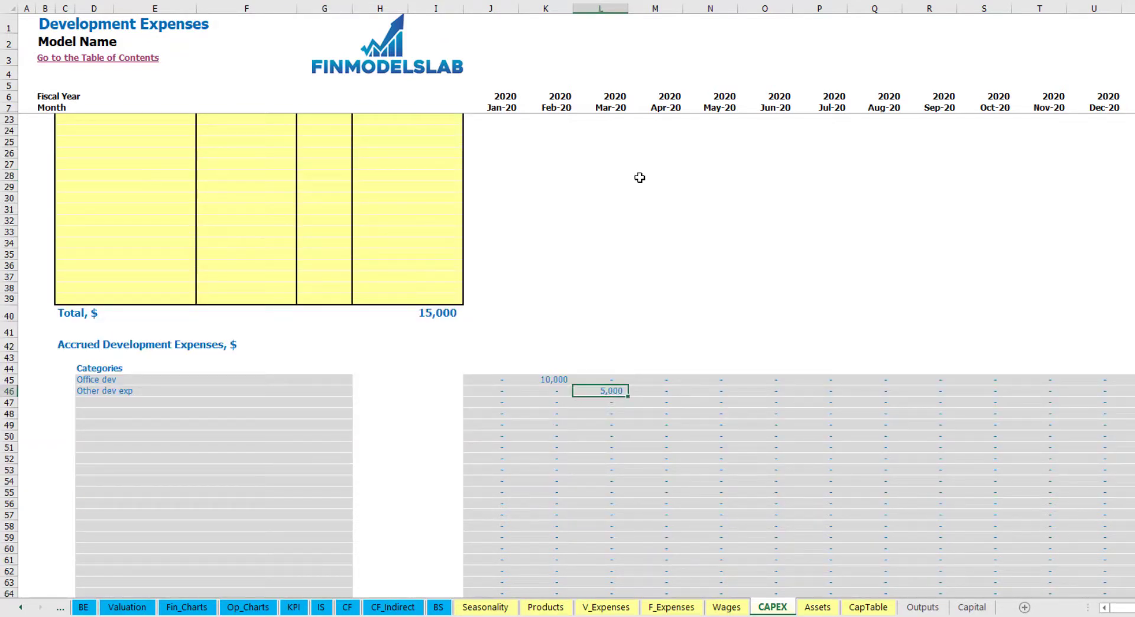
pyautogui.scroll(-10, 597, 390)
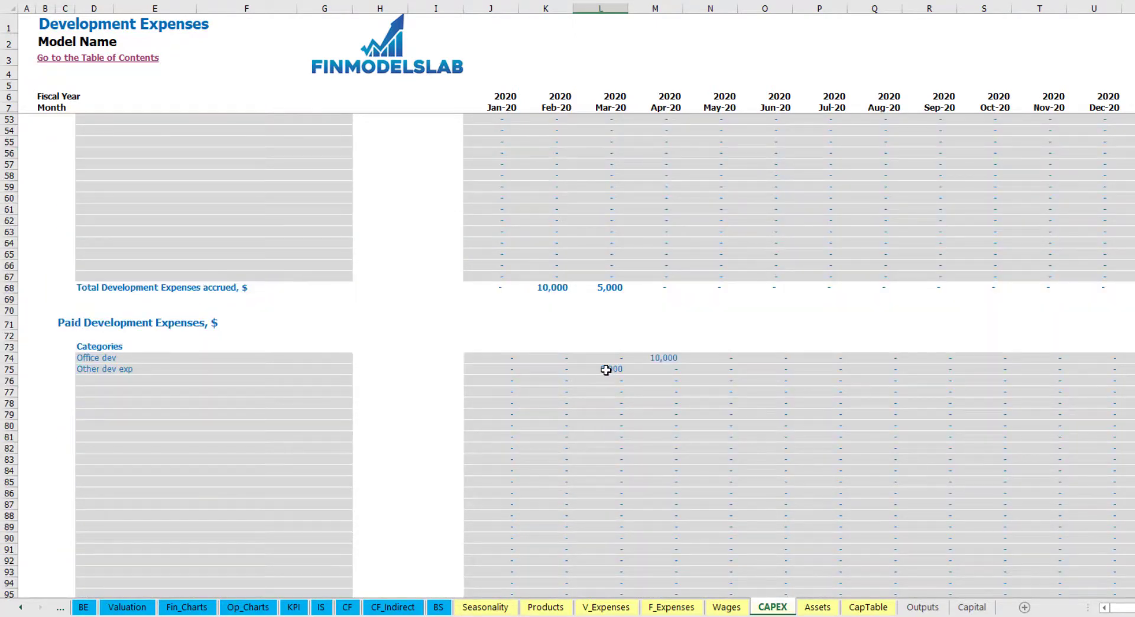
pyautogui.scroll(13, 606, 370)
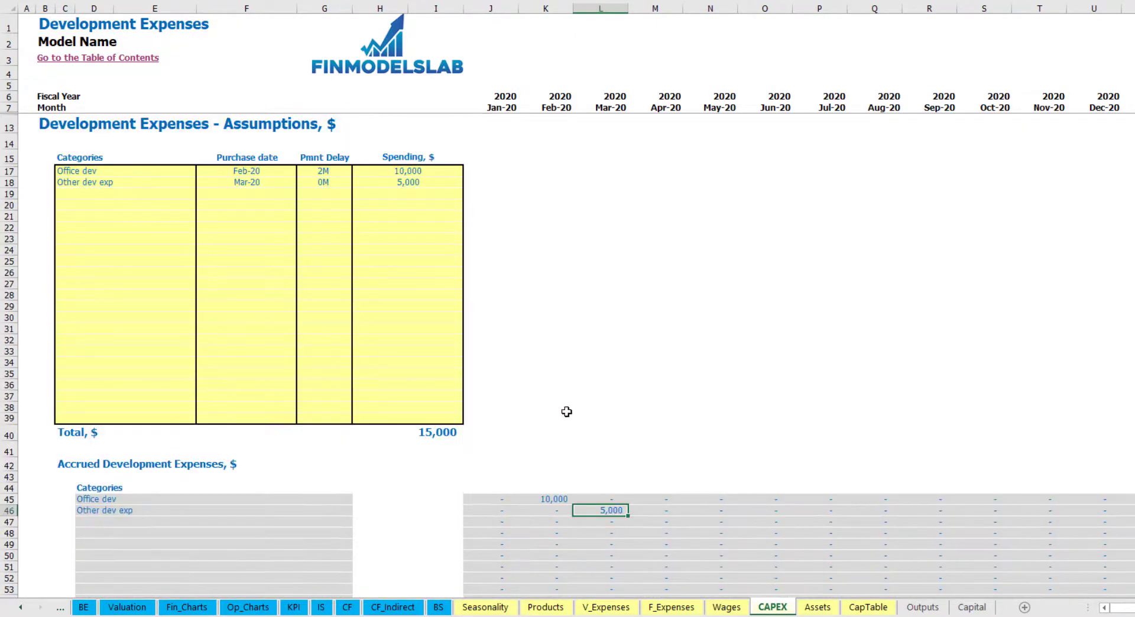
# Open the Assets sheet and examine the book depreciation, capital expenditure and closing net book value of Development Expenses
pyautogui.click(813, 612)
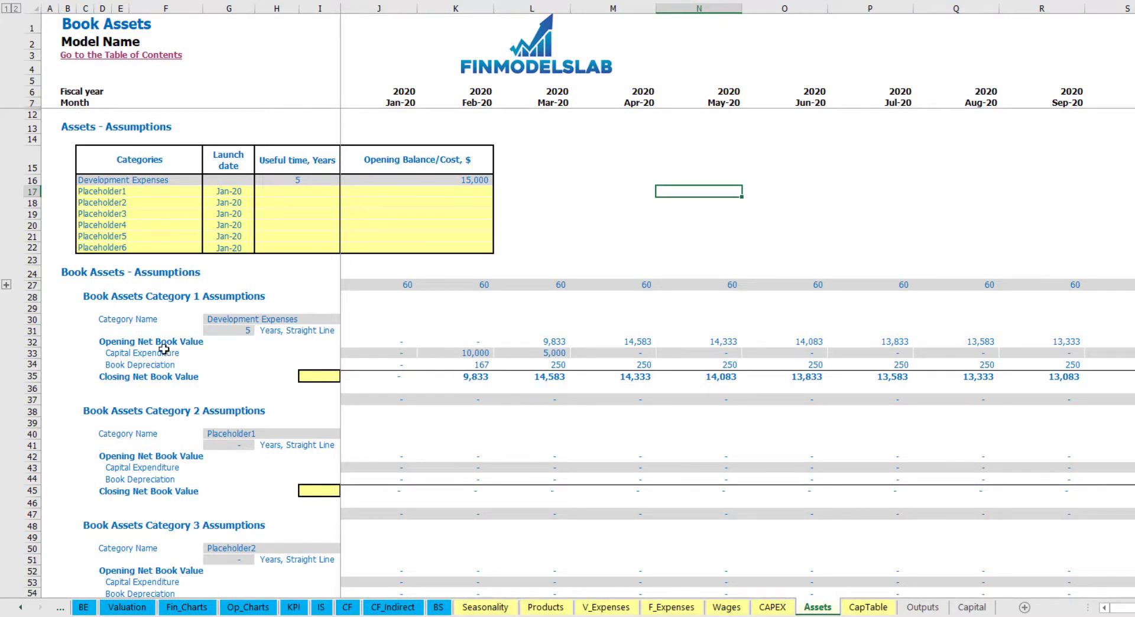
pyautogui.click(30, 364)
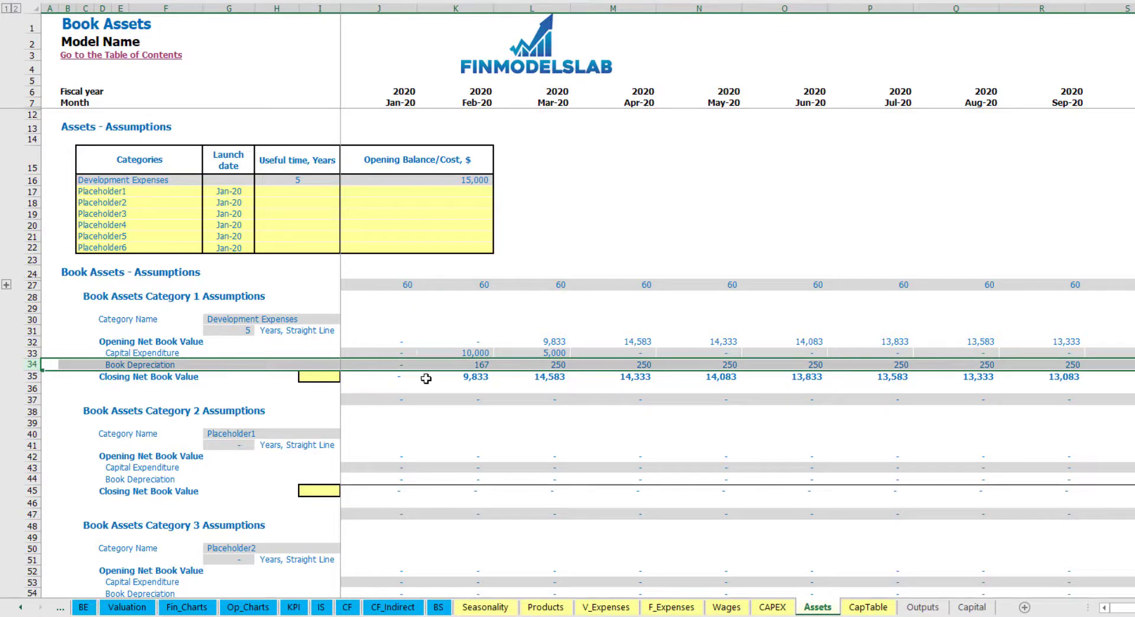
pyautogui.moveTo(375, 352); pyautogui.dragTo(677, 353)
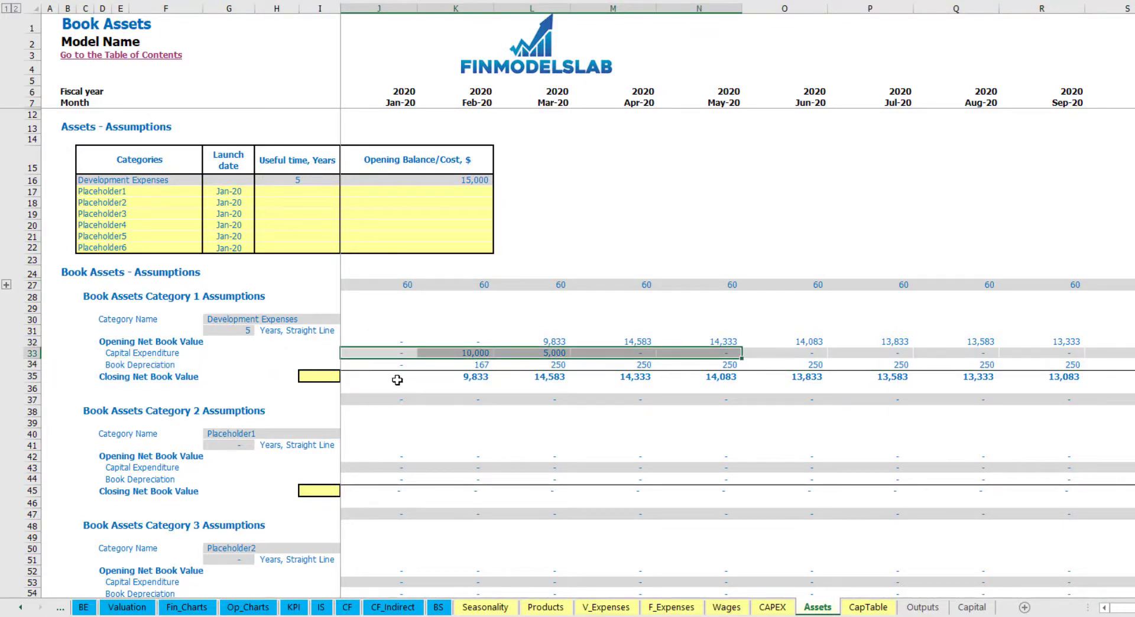
pyautogui.moveTo(397, 380); pyautogui.dragTo(751, 380)
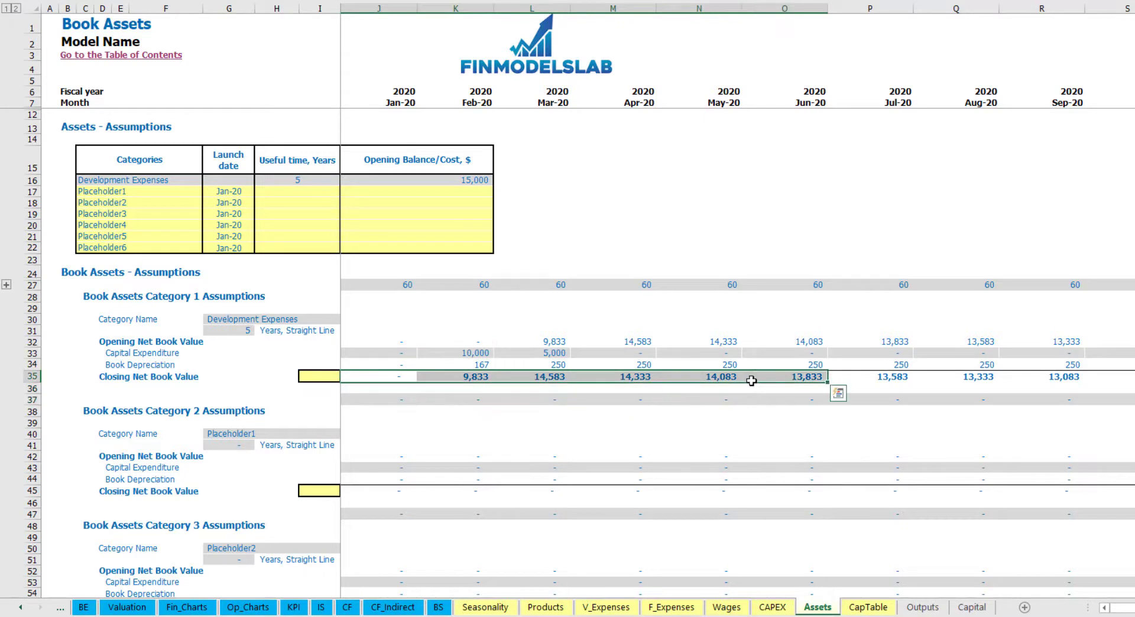
# Rename the Placeholder1 asset category as Other assets and set its useful time to 10 years
pyautogui.click(157, 188)
pyautogui.write('Other asse')
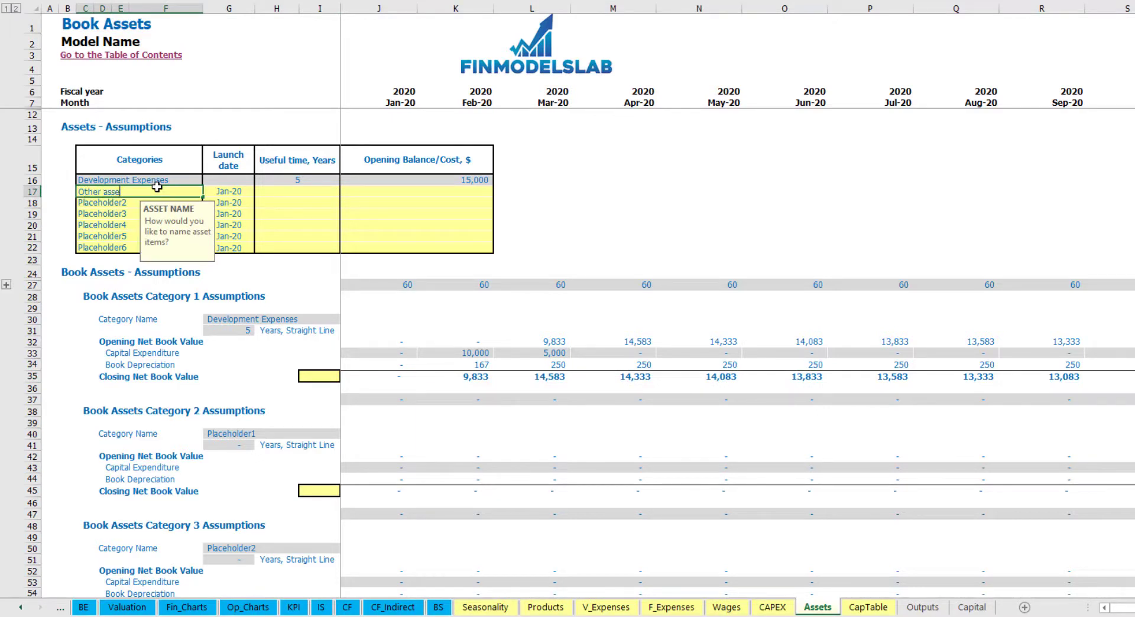
pyautogui.write('ts')
pyautogui.press('Return')
pyautogui.click(328, 190)
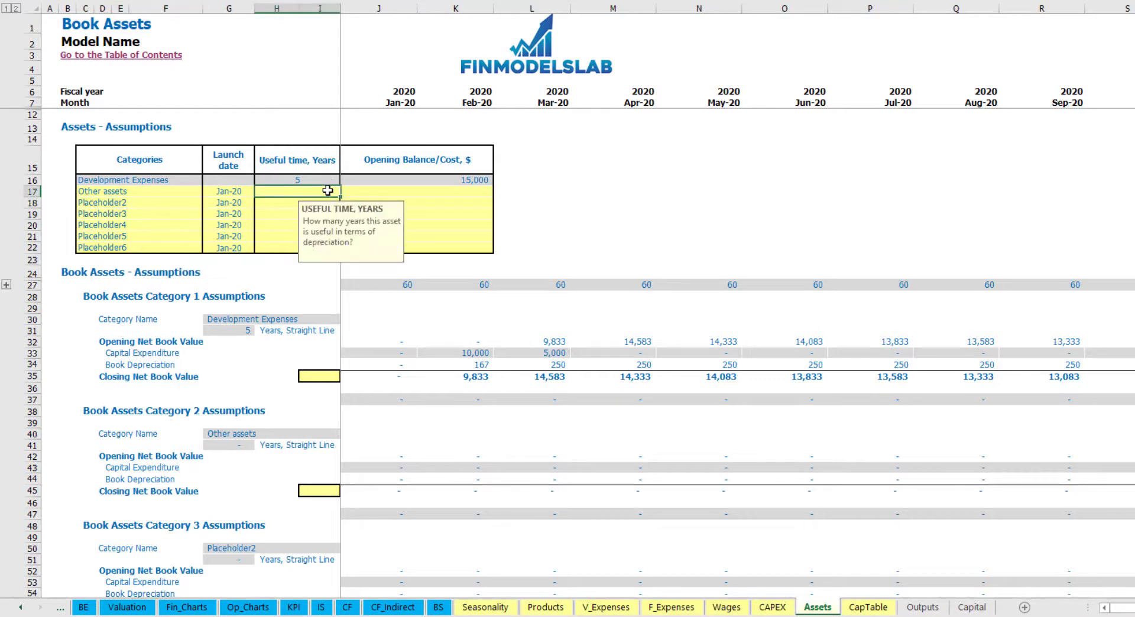
pyautogui.write('10')
pyautogui.press('Return')
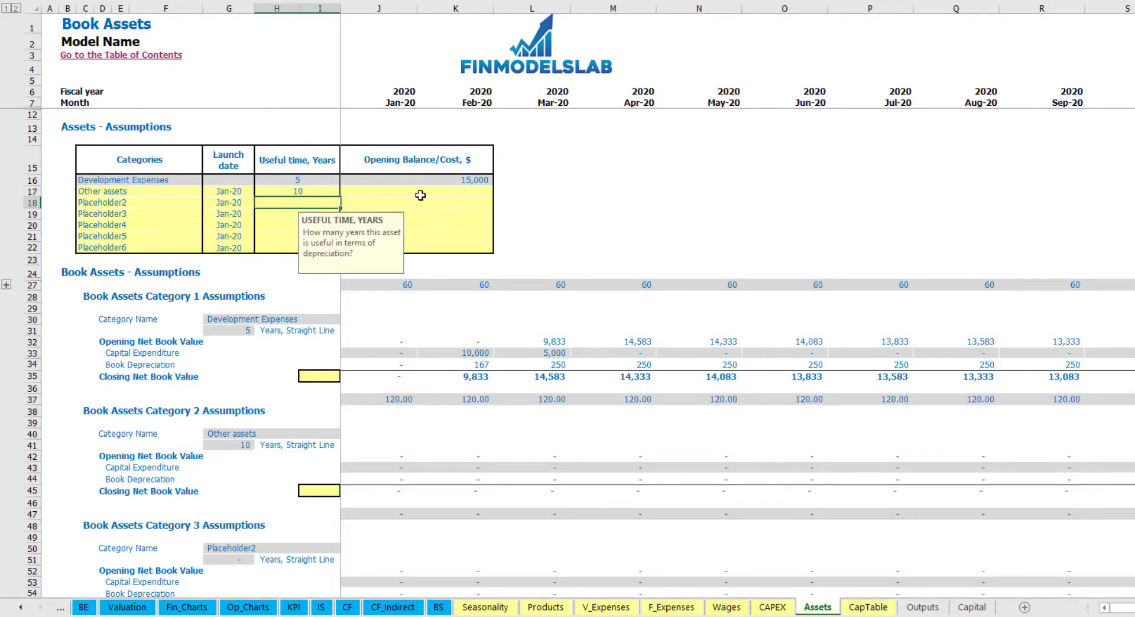
# Set the opening balance/cost of Other assets to 25,000 and its launch date to Apr-20
pyautogui.click(419, 193)
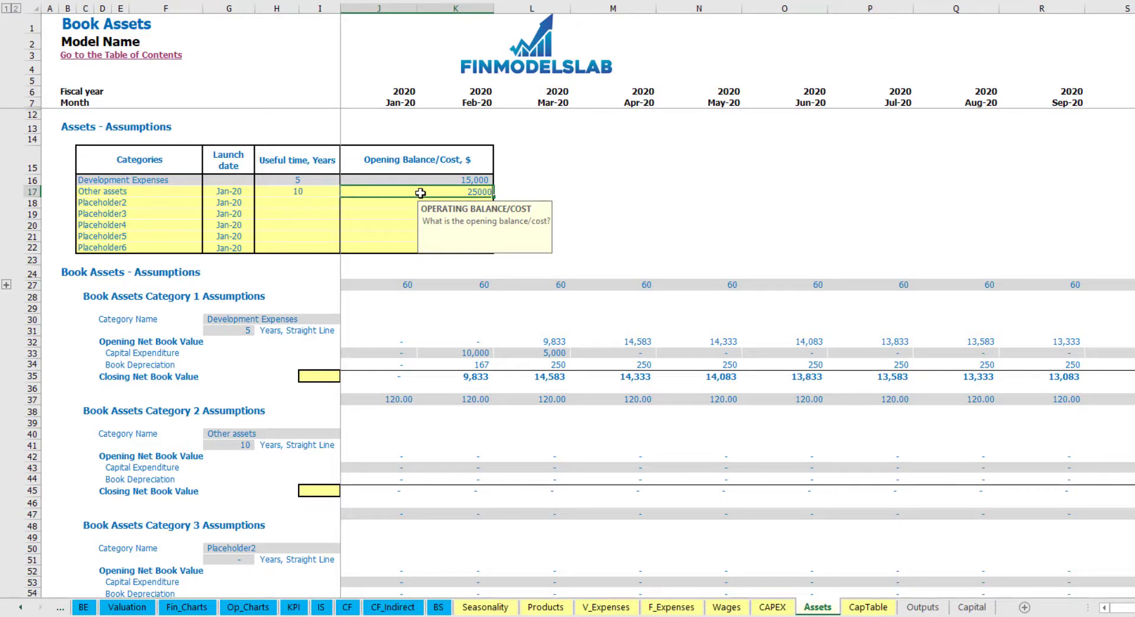
pyautogui.press('Return')
pyautogui.click(240, 191)
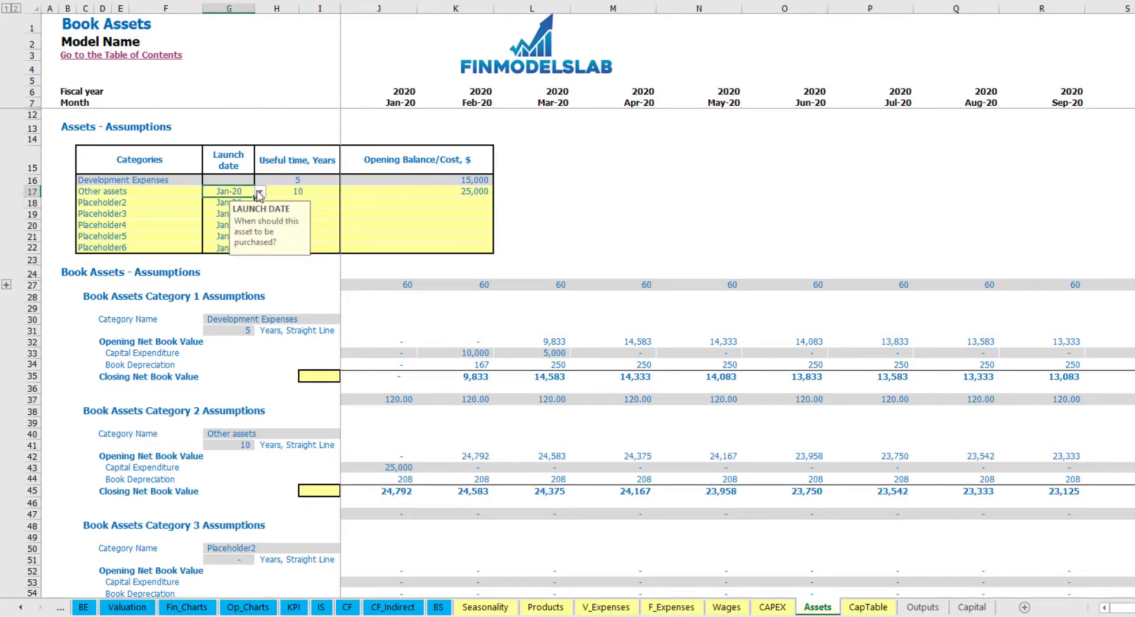
pyautogui.click(259, 192)
pyautogui.click(234, 239)
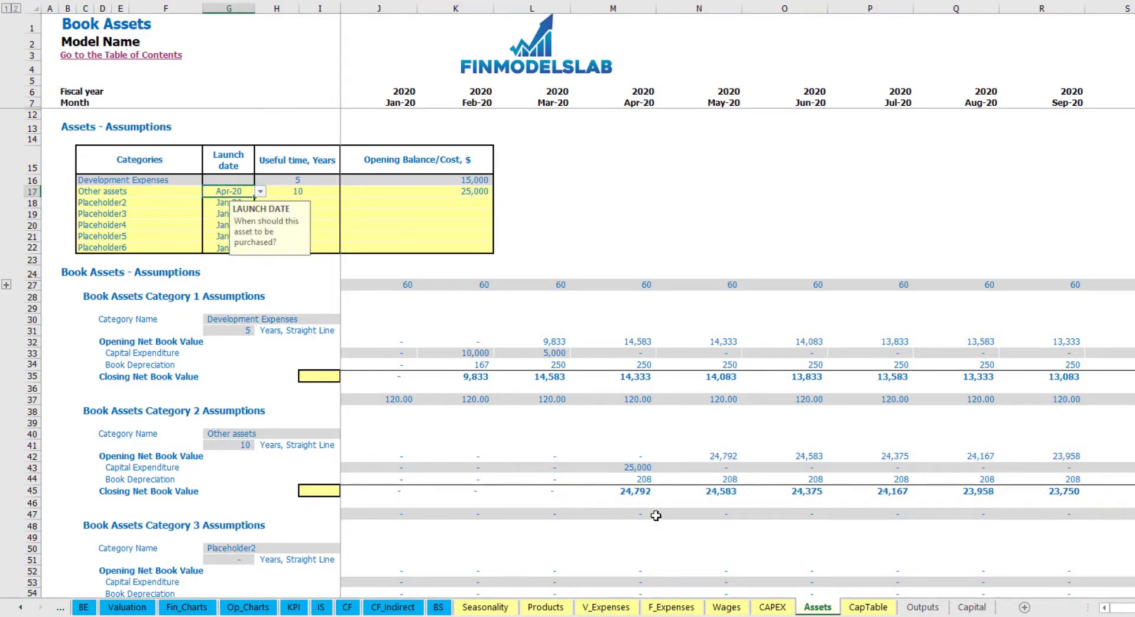
# Examine the capital expenditure, book depreciation and closing net book value of Other assets from Apr-20 onward
pyautogui.click(641, 468)
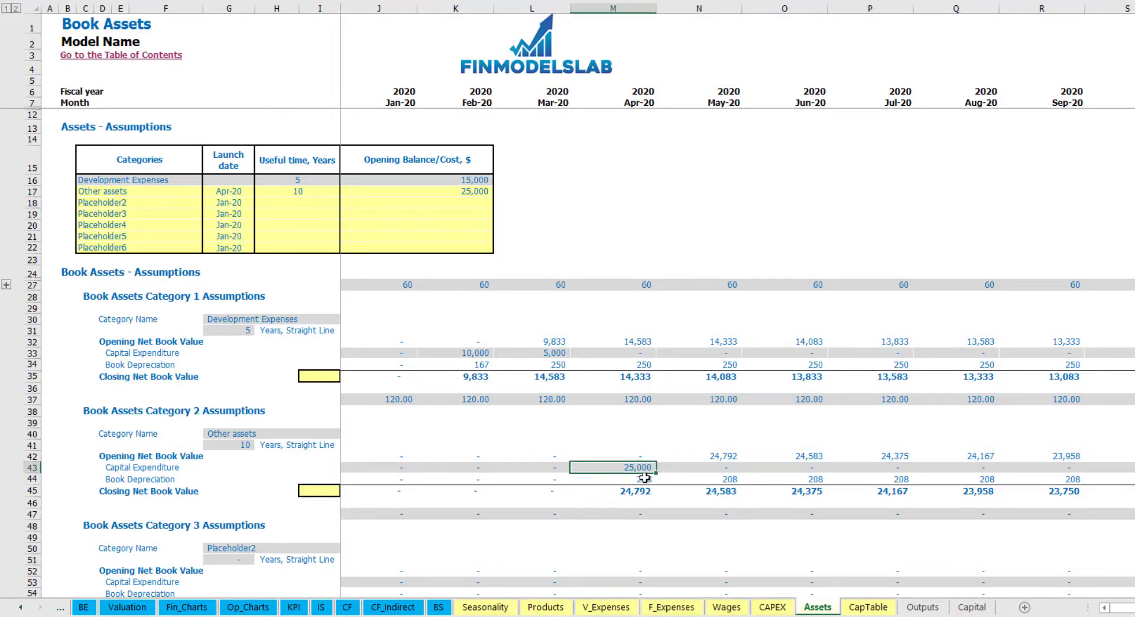
pyautogui.moveTo(650, 479); pyautogui.dragTo(873, 476)
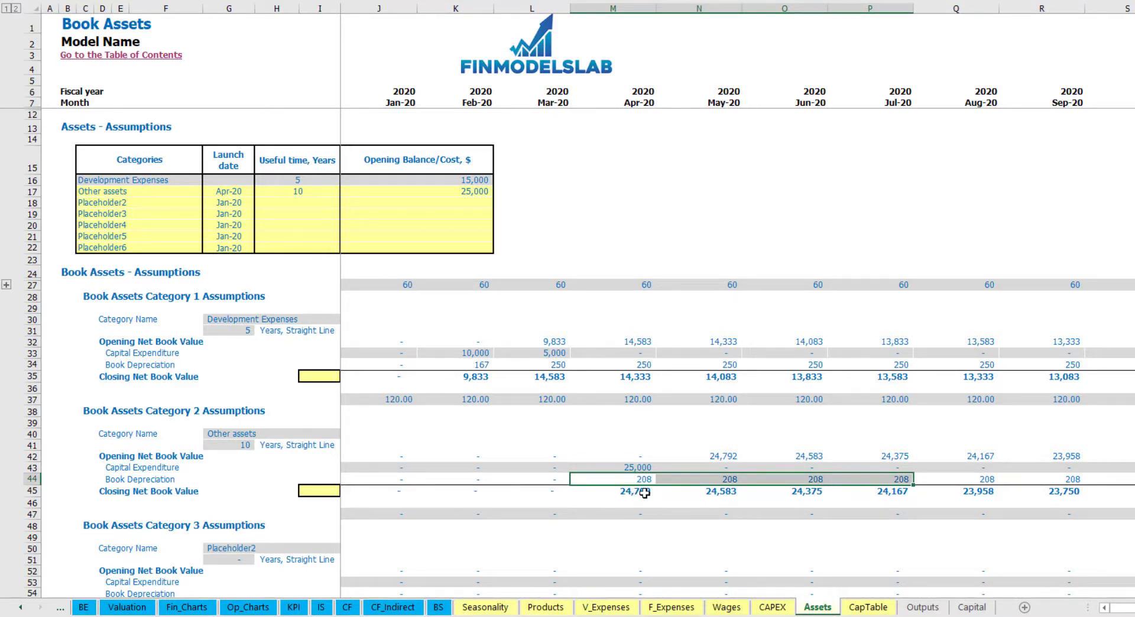
pyautogui.moveTo(643, 491); pyautogui.dragTo(926, 490)
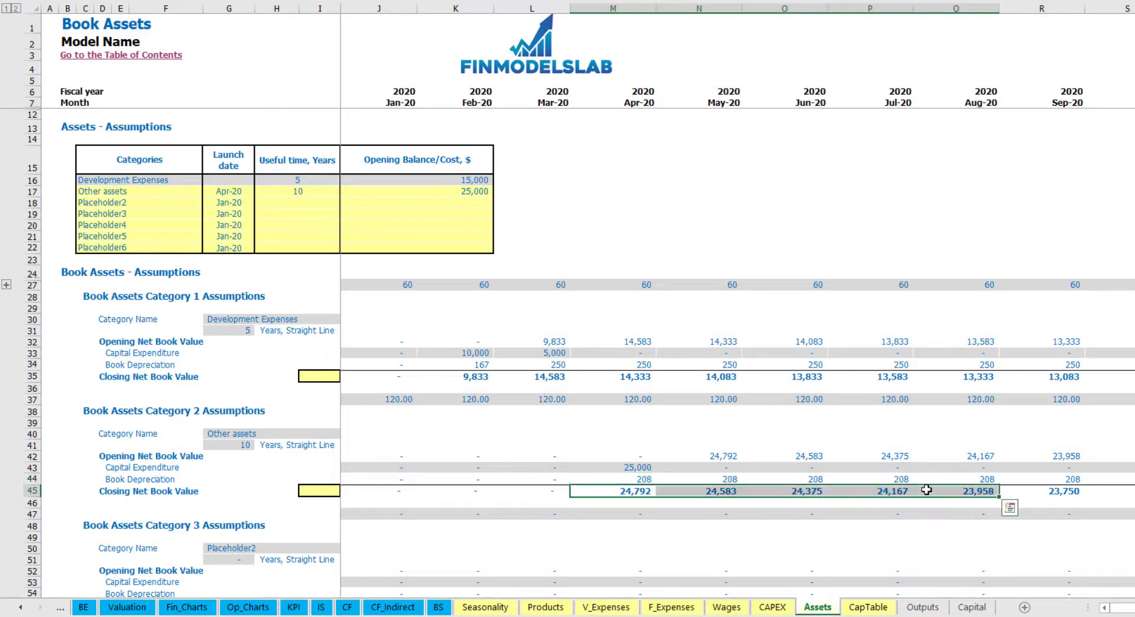
# Review the income statement and cash flow statement, then check Fixed Assets, CAPEX Prepayment and CAPEX Payable in the balance sheet
pyautogui.click(321, 607)
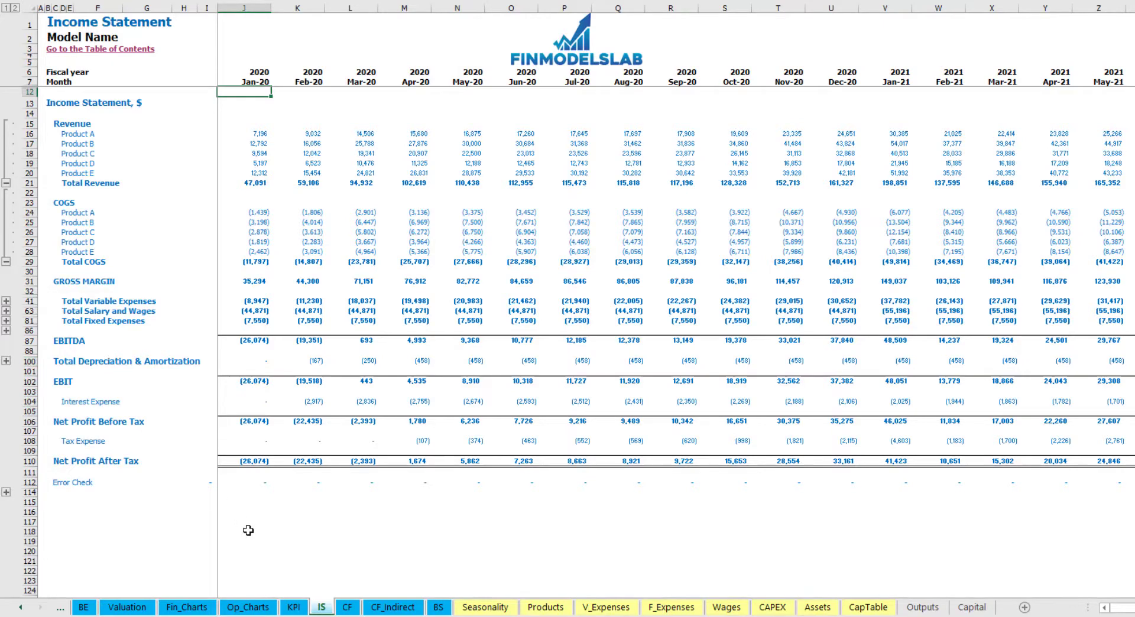
pyautogui.click(346, 607)
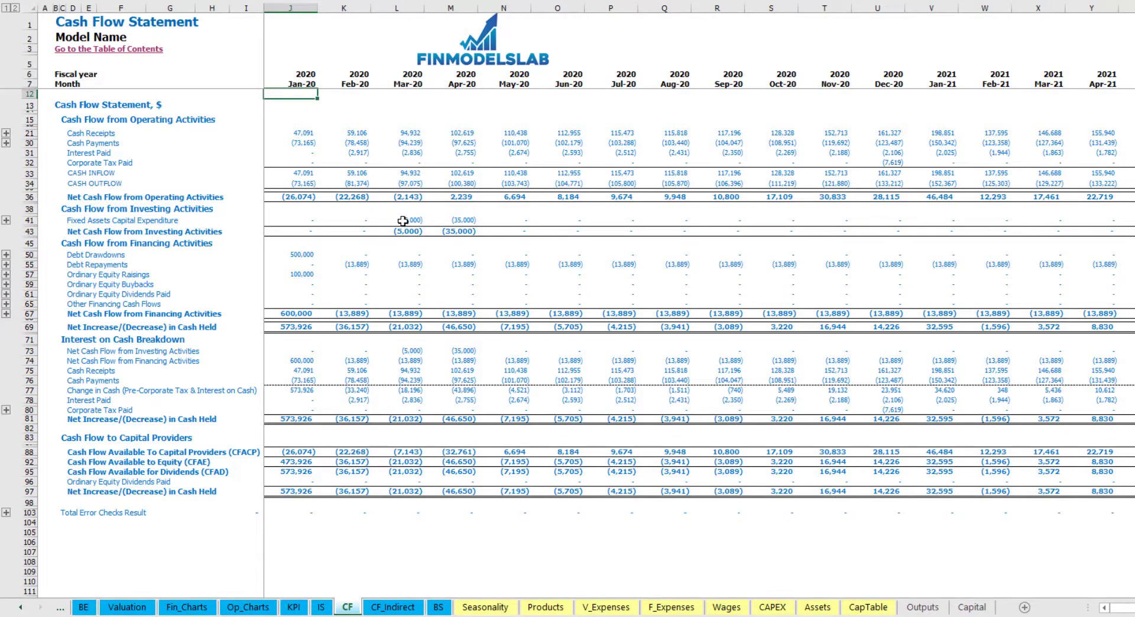
pyautogui.click(437, 609)
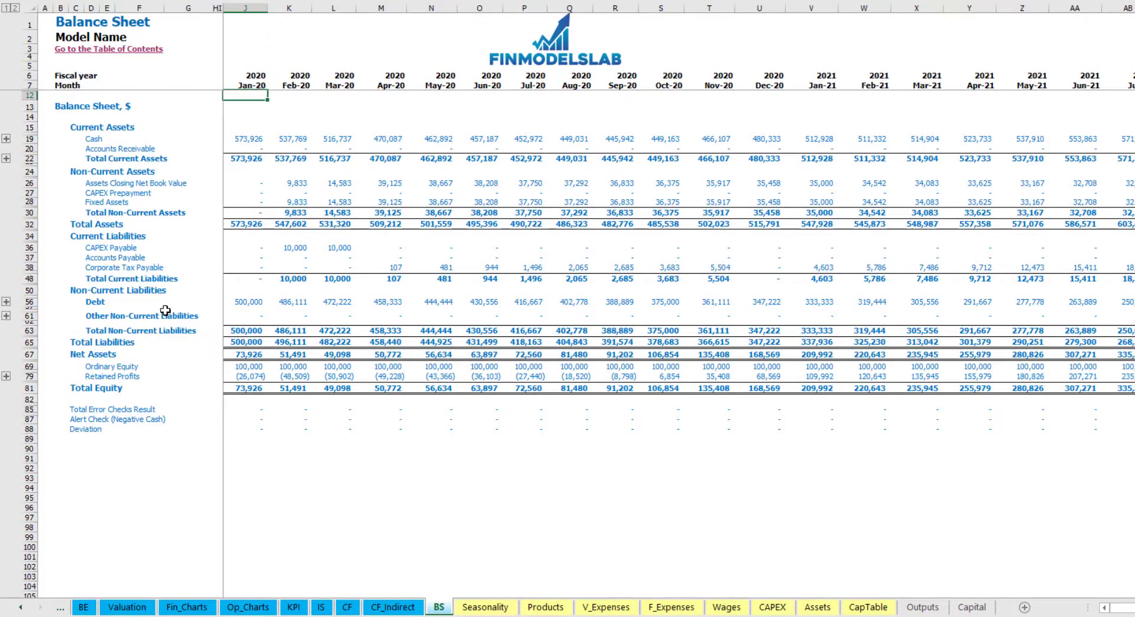
pyautogui.click(32, 202)
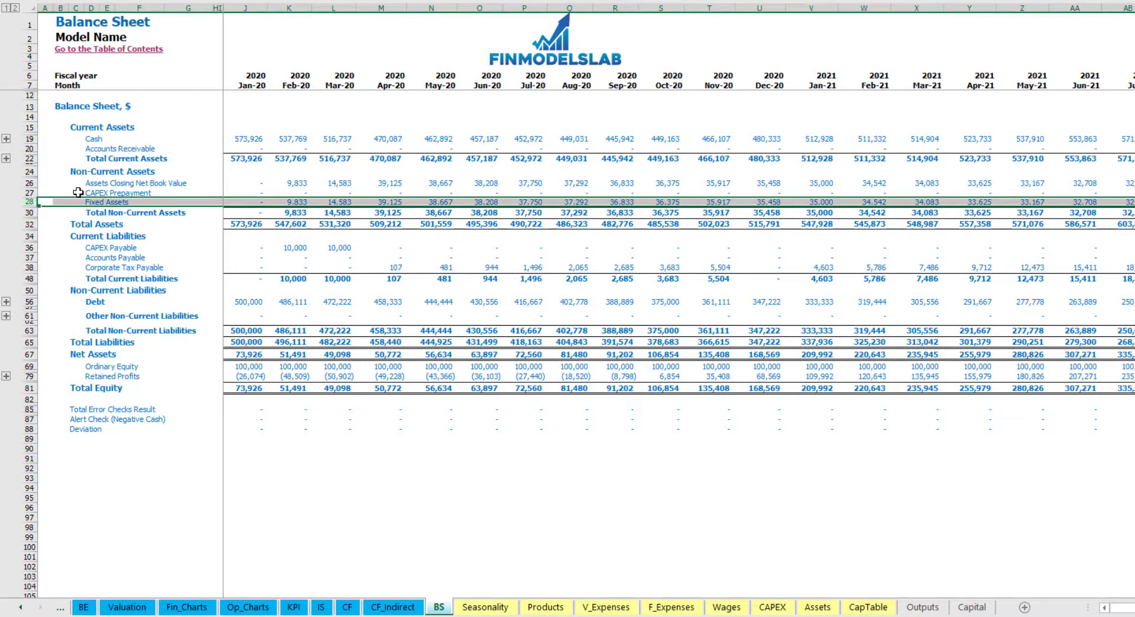
pyautogui.click(26, 192)
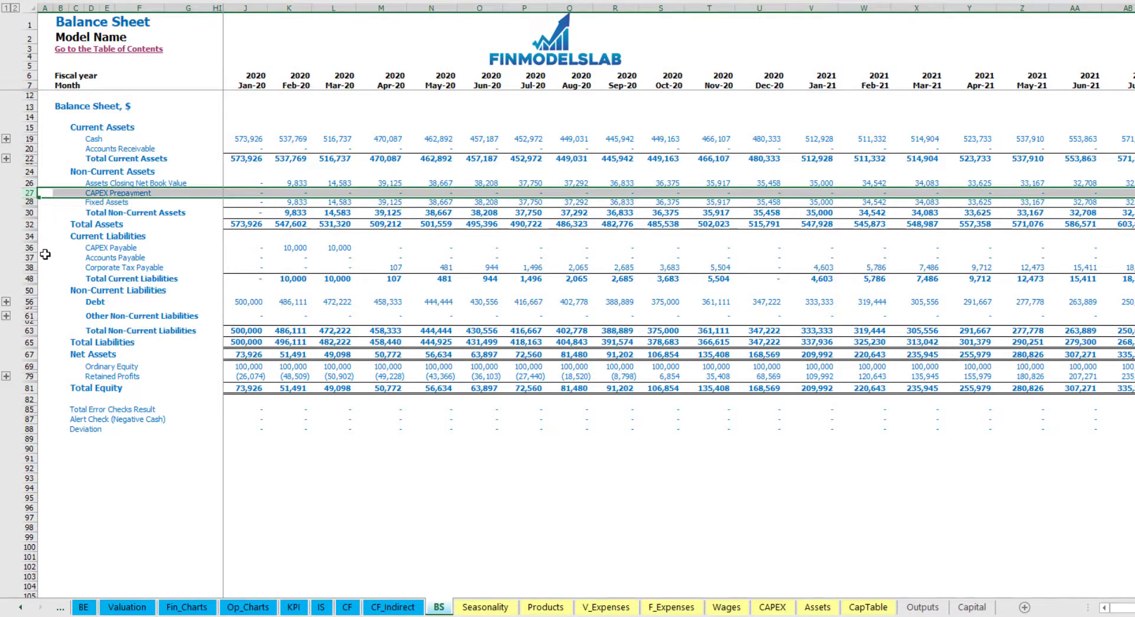
pyautogui.click(31, 248)
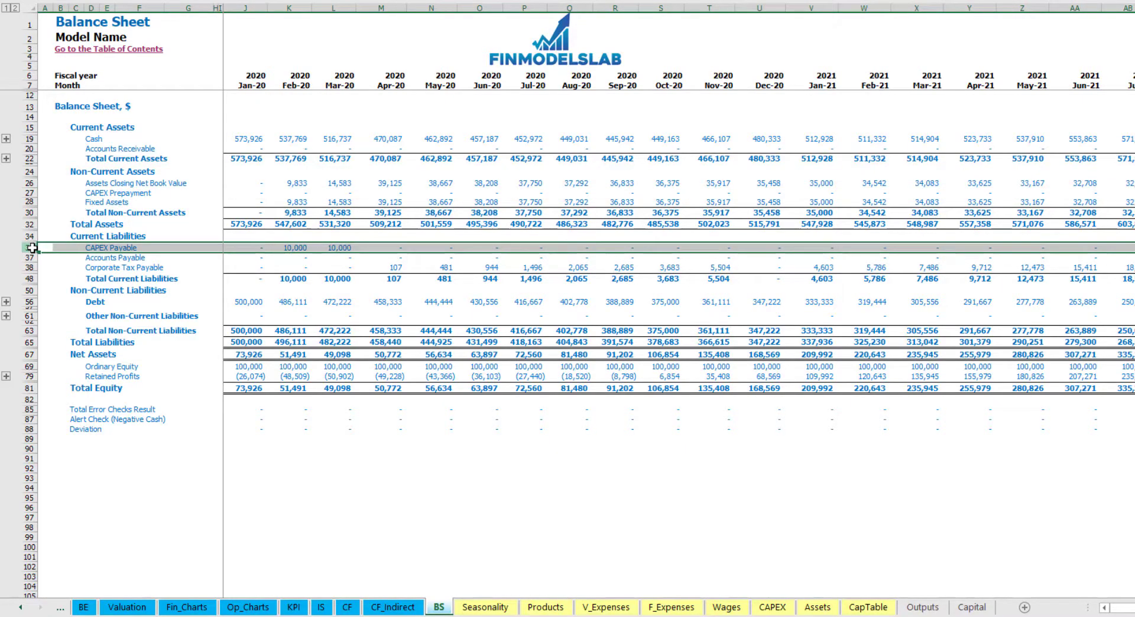
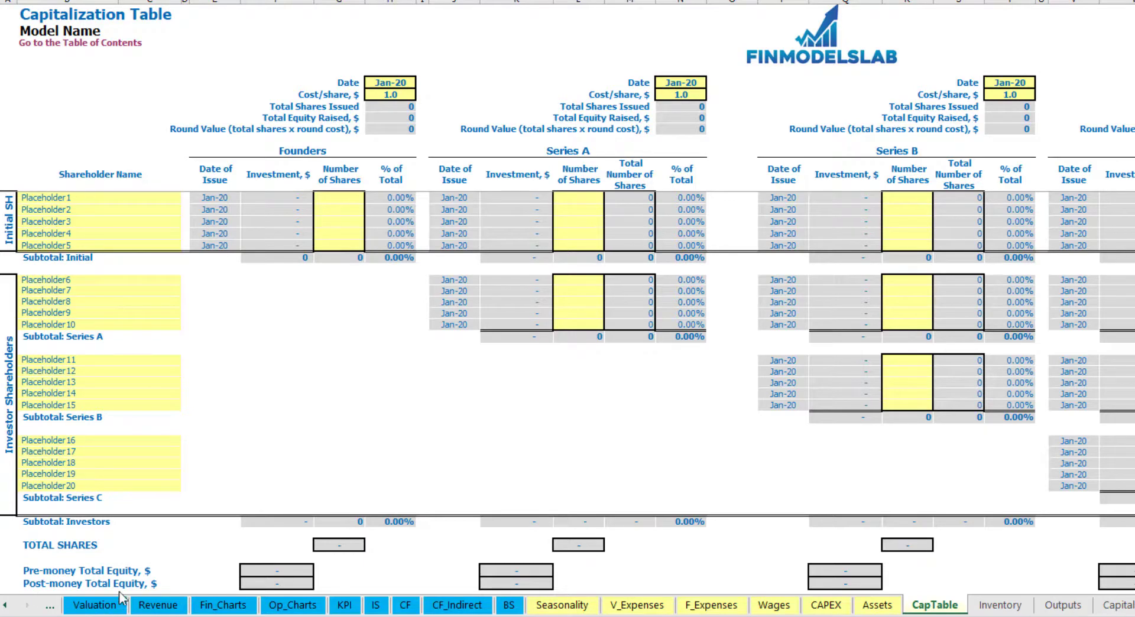
# Rename the initial shareholders Placeholder1 and Placeholder2 in the capitalization table as Founder 1 and Founder 2
pyautogui.click(49, 196)
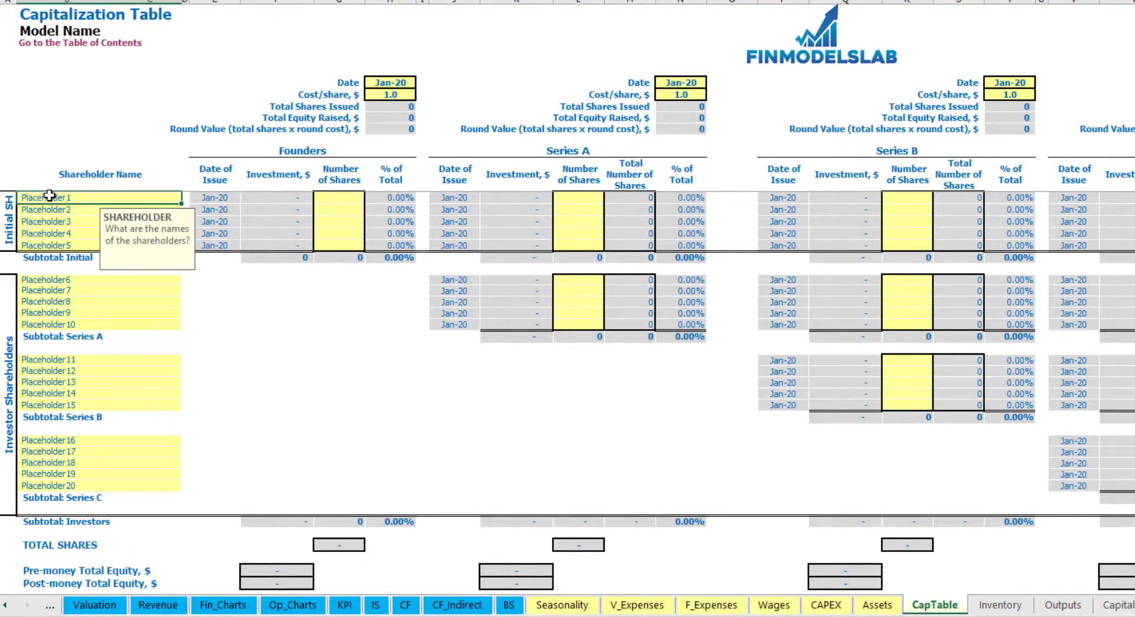
pyautogui.write('Founder 1')
pyautogui.hotkey('ctrl', 'Return')
pyautogui.hotkey('ctrl', 'c')
pyautogui.press('Down')
pyautogui.hotkey('ctrl', 'v')
pyautogui.press('F2')
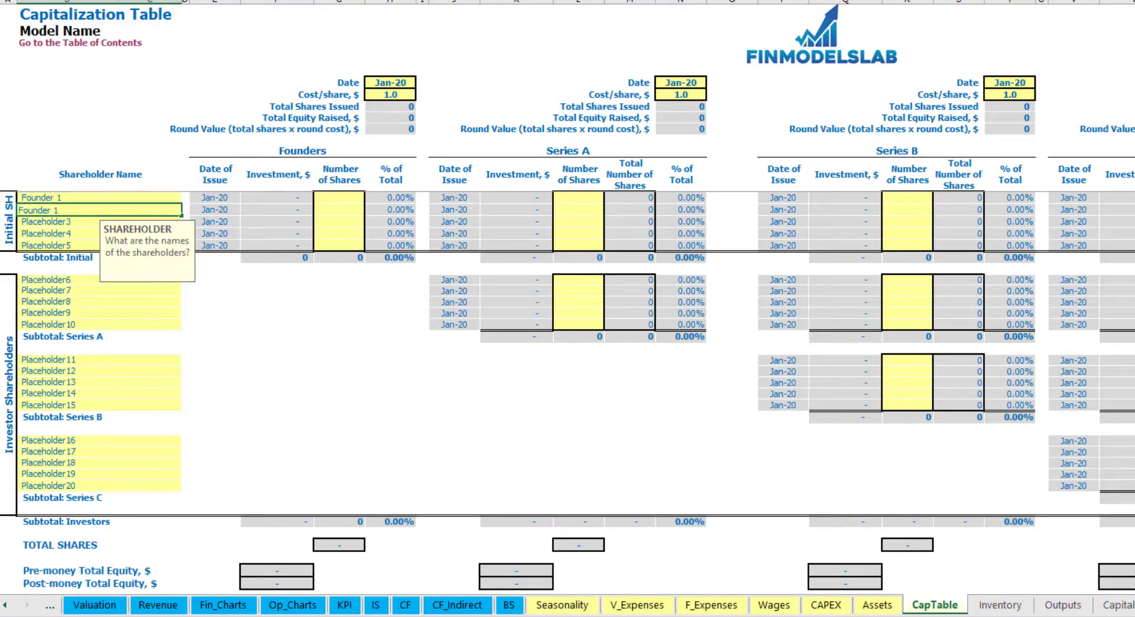
pyautogui.write('2')
pyautogui.press('Return')
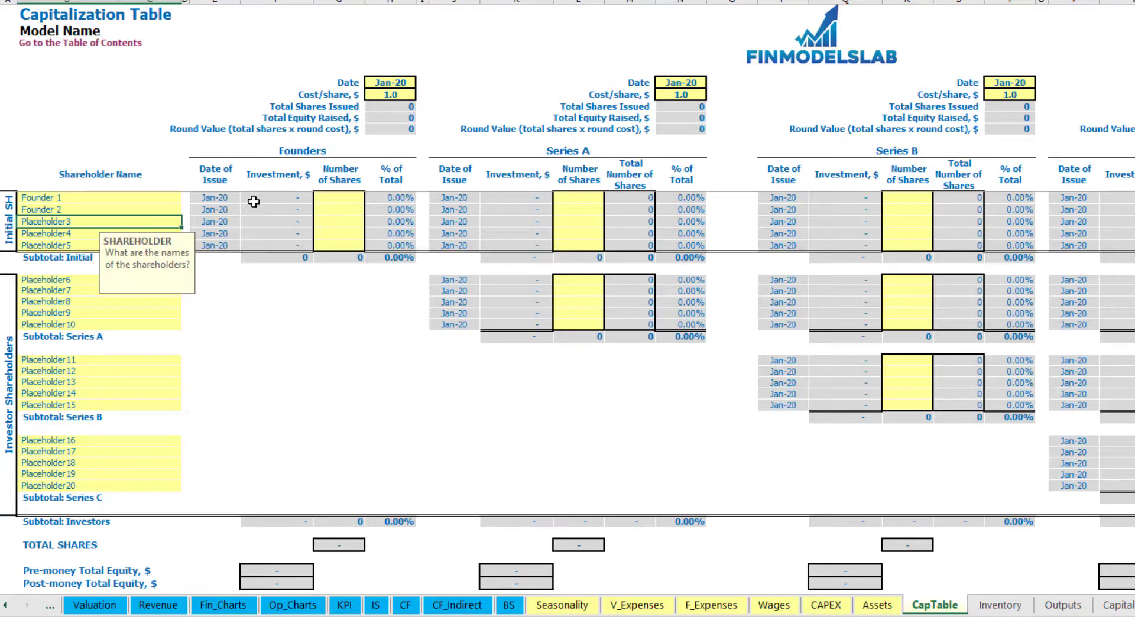
# Set the number of shares in the Founders round to 10,000 for Founder 1 and 20,000 for Founder 2
pyautogui.click(124, 199)
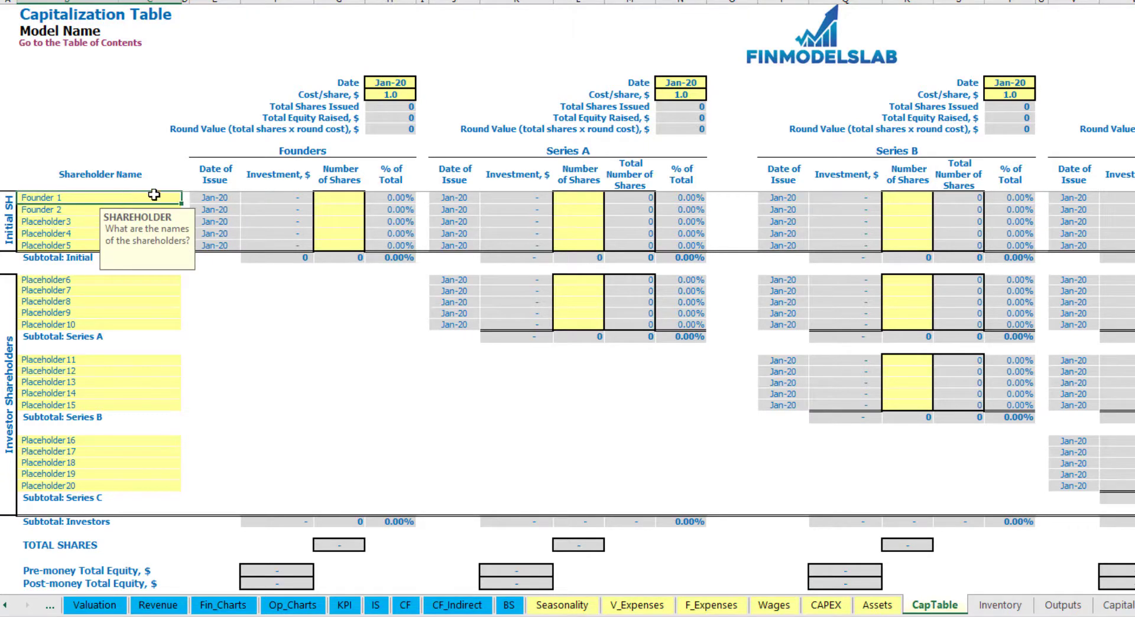
pyautogui.click(345, 198)
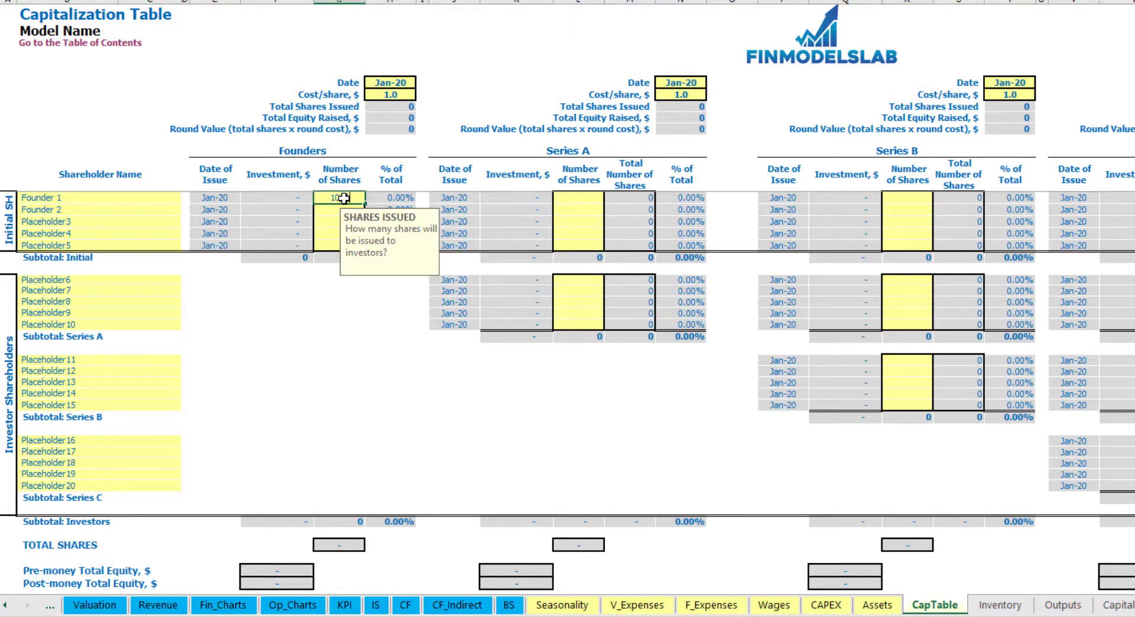
pyautogui.write('10,000')
pyautogui.press('Return')
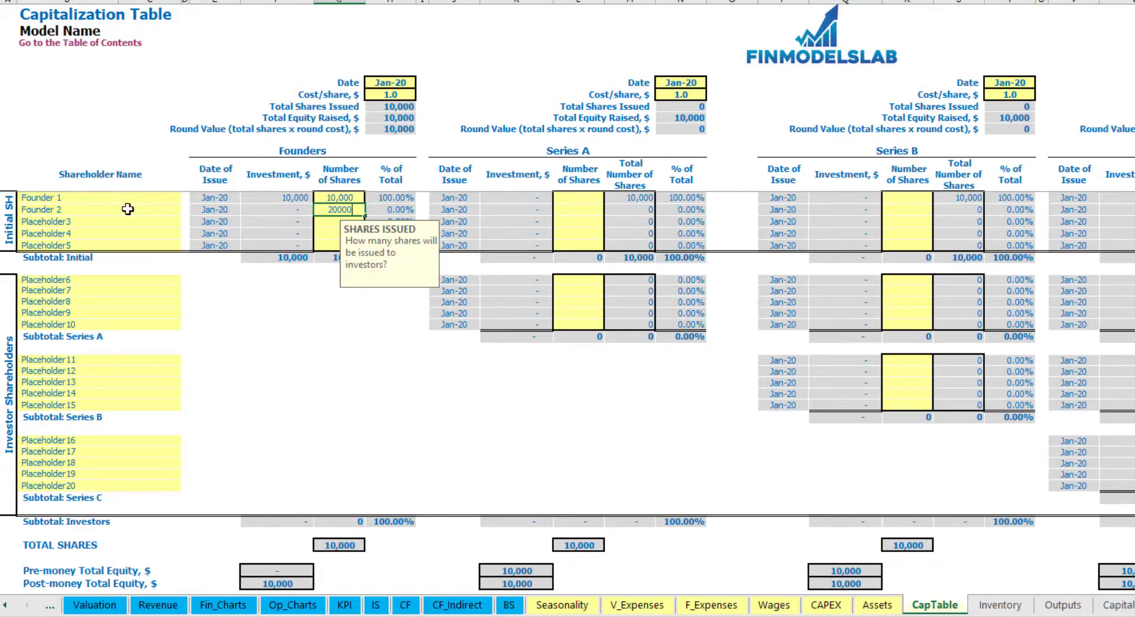
pyautogui.write('20000')
pyautogui.press('Return')
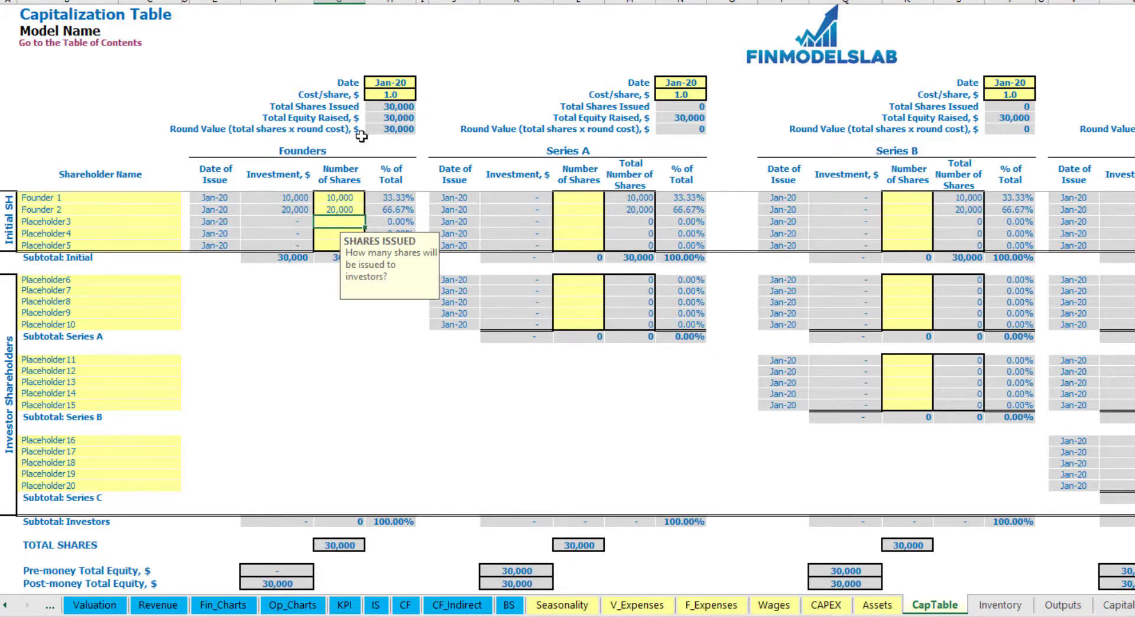
# Set the Founders round's cost per share to 2 and its date to Feb-20
pyautogui.click(390, 83)
pyautogui.click(377, 96)
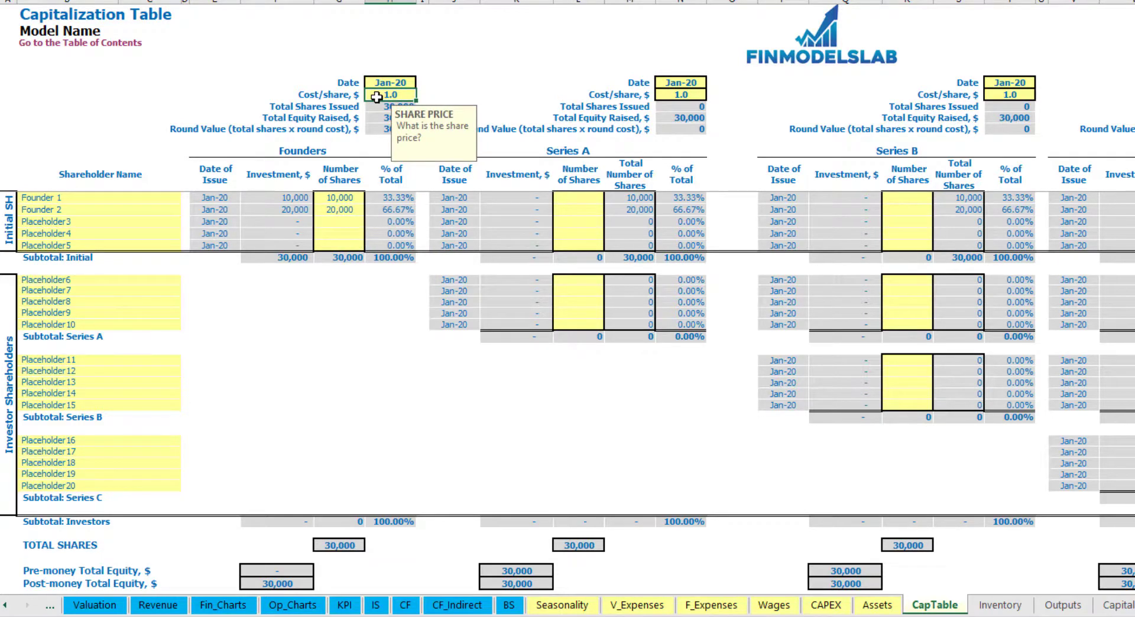
pyautogui.write('2')
pyautogui.press('Return')
pyautogui.click(386, 84)
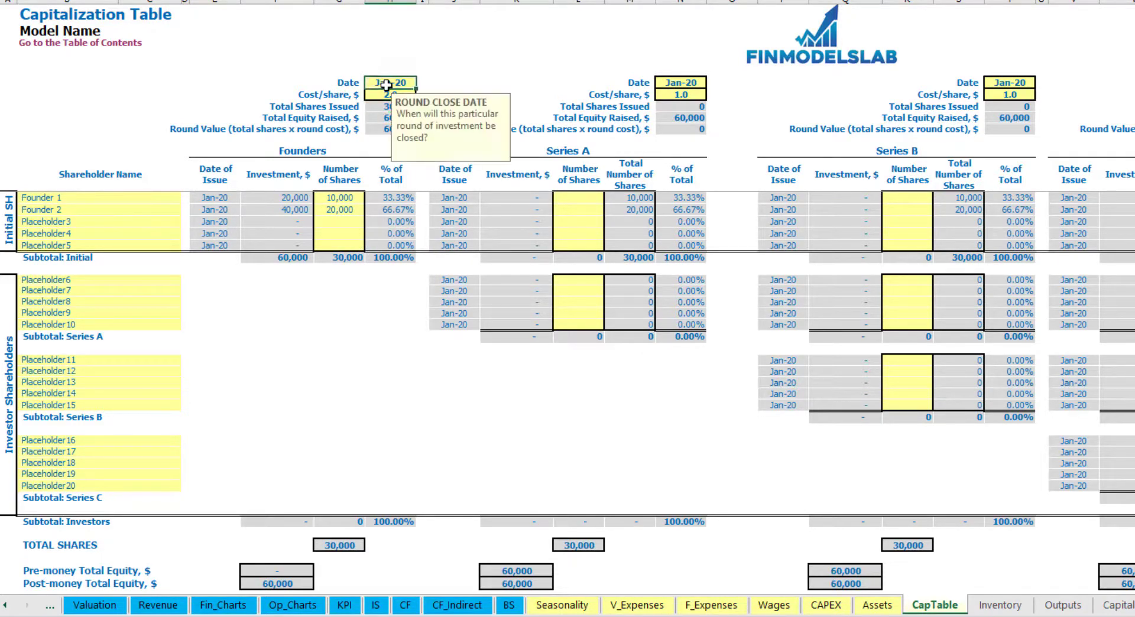
pyautogui.click(423, 85)
pyautogui.click(387, 102)
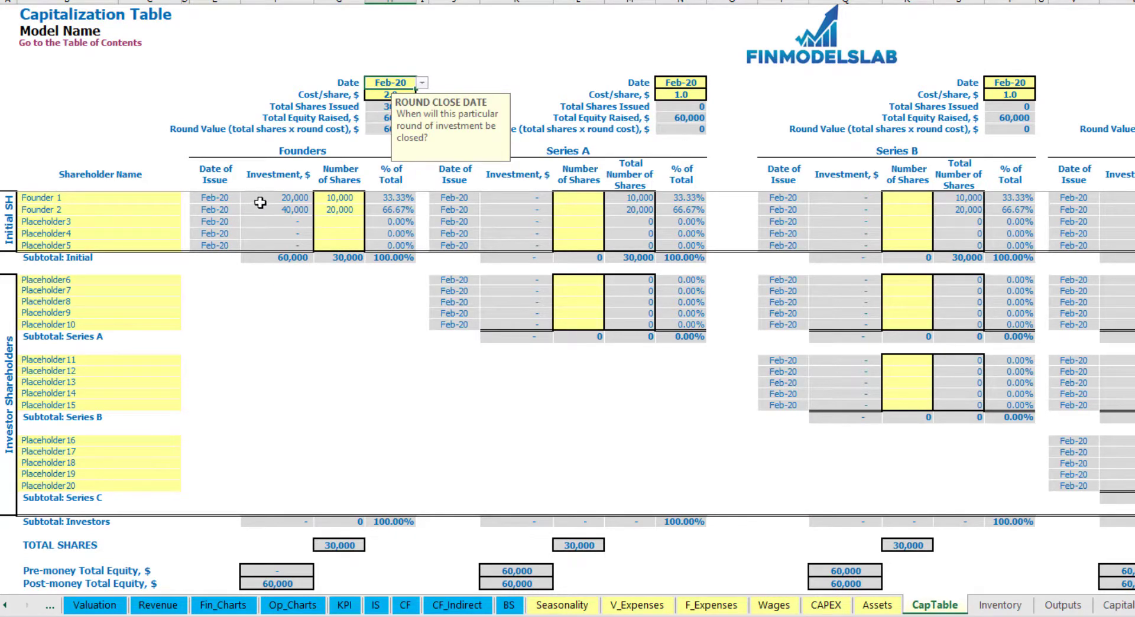
# Examine the founders' investments and their subtotal, the post-money total equity and Founder 1's percentage of the total
pyautogui.click(283, 200)
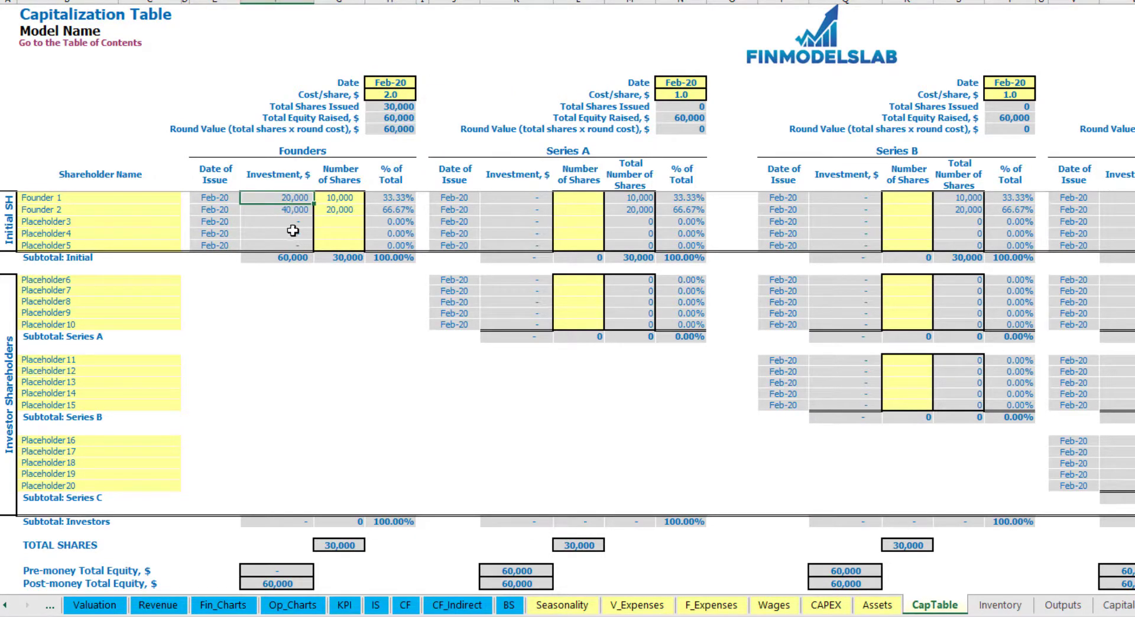
pyautogui.click(284, 210)
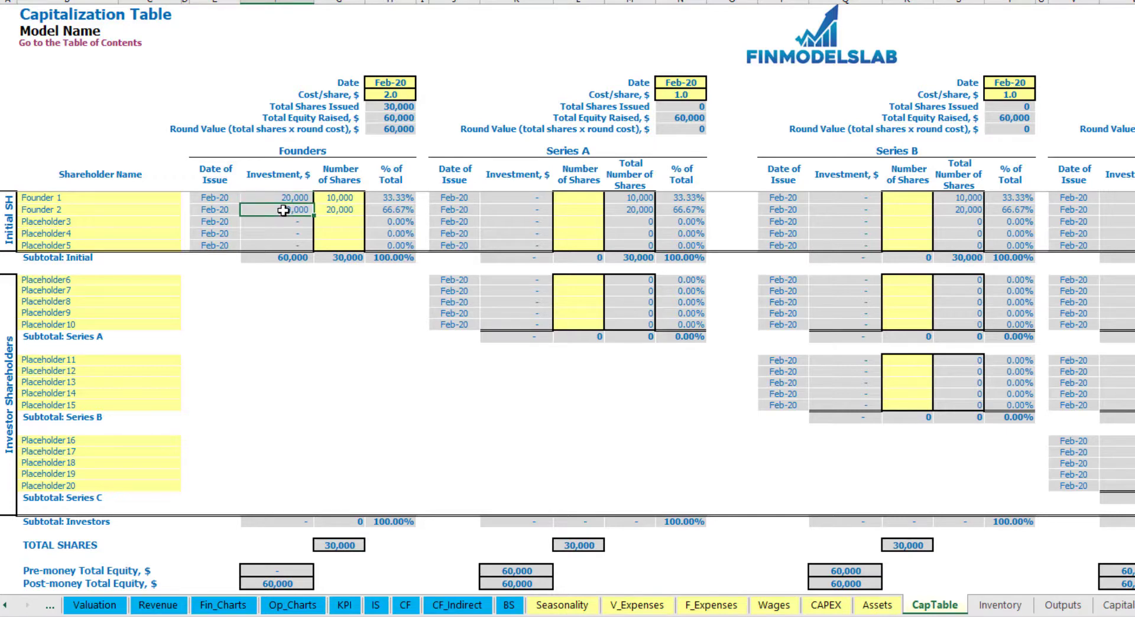
pyautogui.click(285, 258)
pyautogui.click(2, 583)
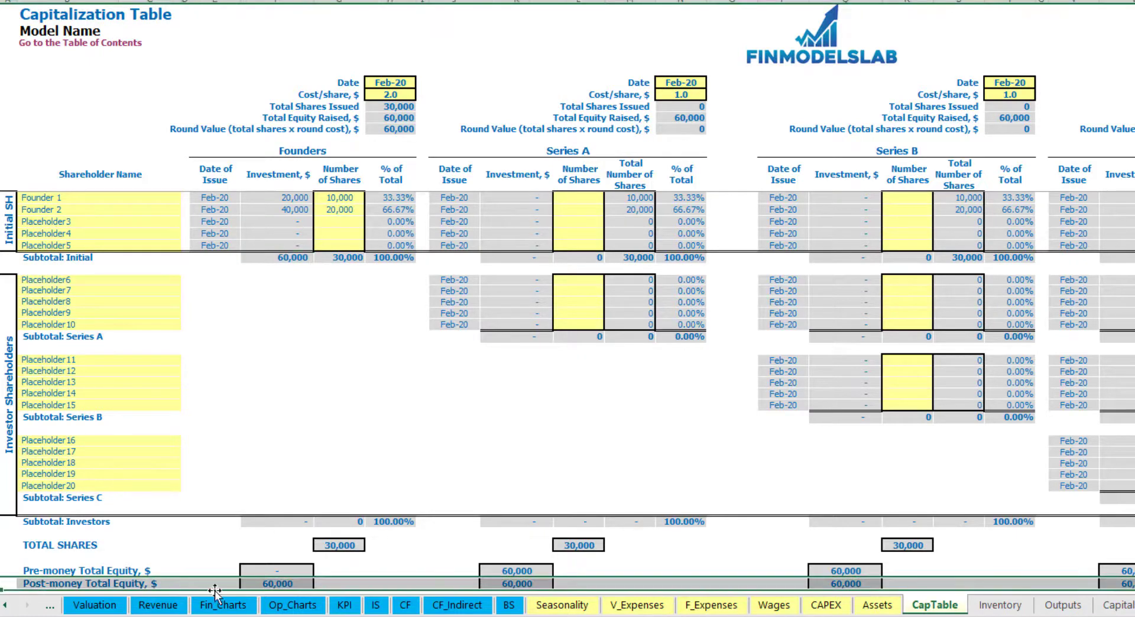
pyautogui.click(401, 198)
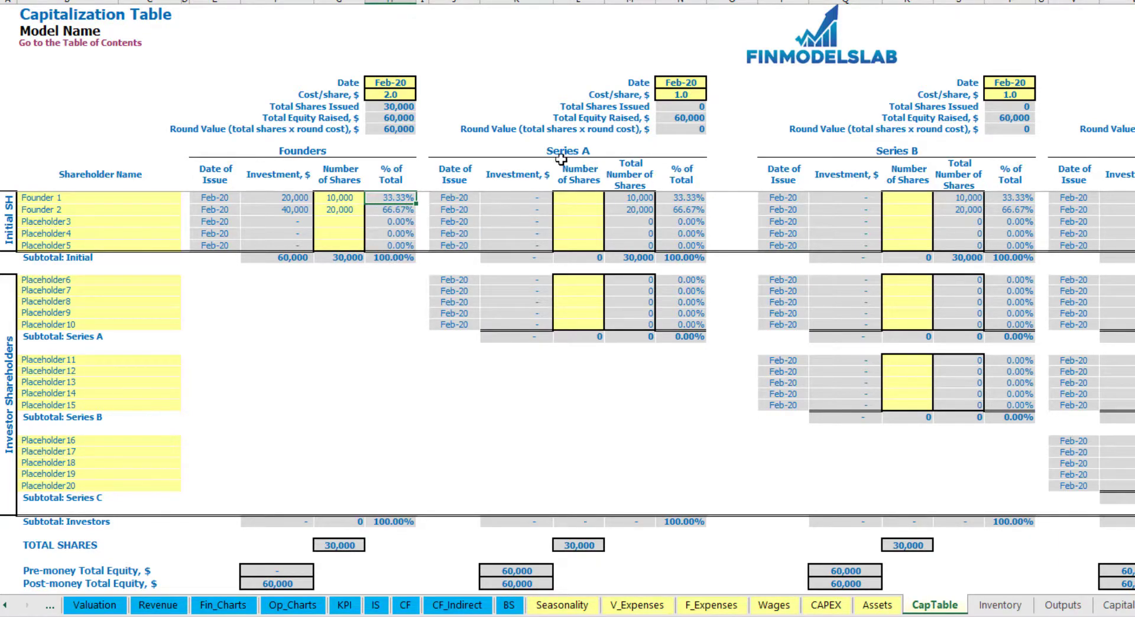
# Rename the investor shareholder Placeholder6 in the Series A group as Investor 1
pyautogui.moveTo(140, 284)
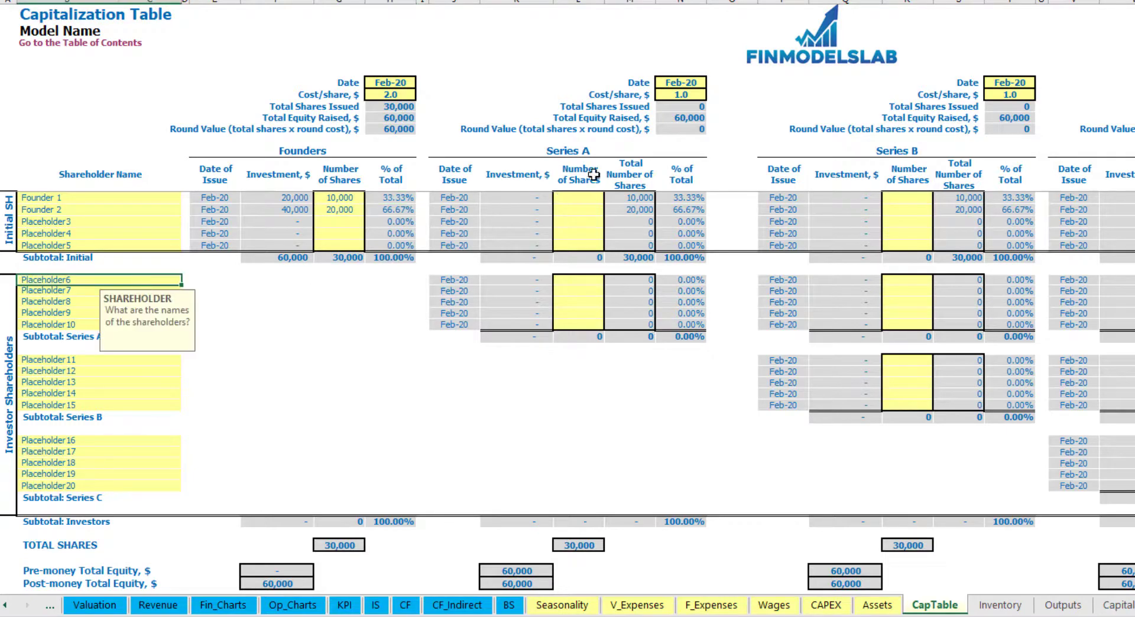
pyautogui.click(596, 153)
pyautogui.click(77, 284)
pyautogui.press('BackSpace')
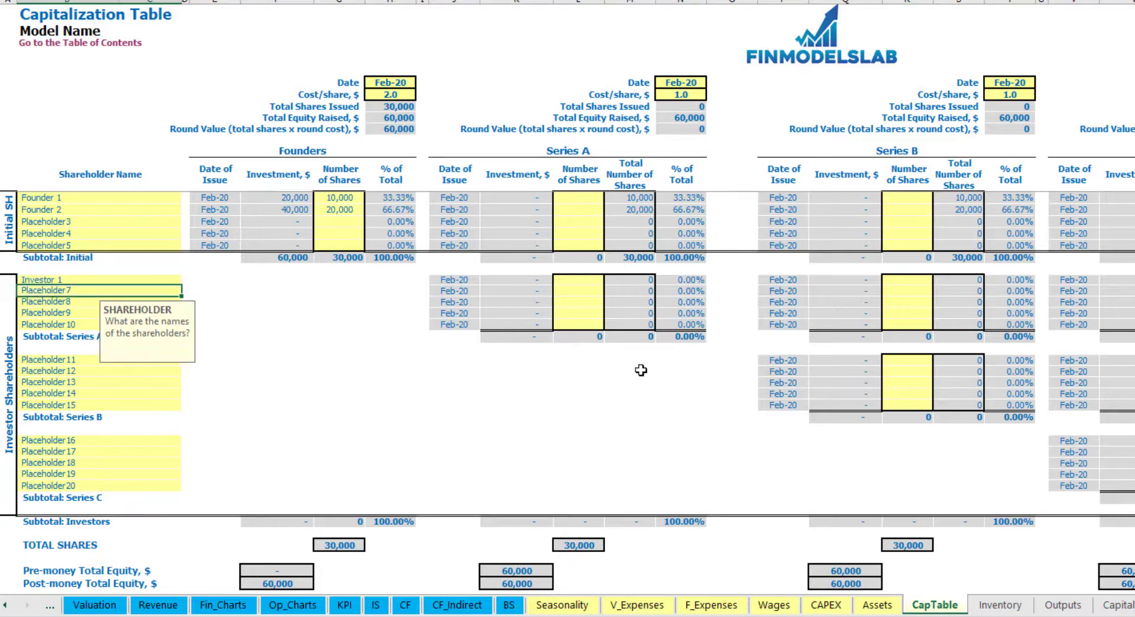
# Set the Series A round's date to May-20 and its cost per share to 5
pyautogui.click(700, 81)
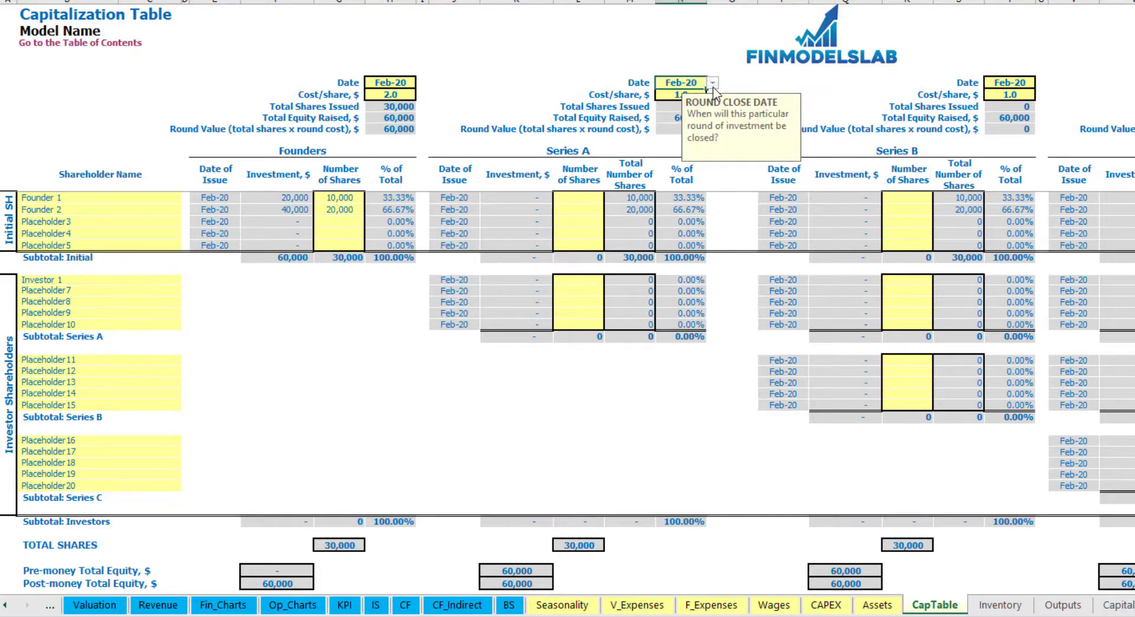
pyautogui.click(712, 82)
pyautogui.click(676, 130)
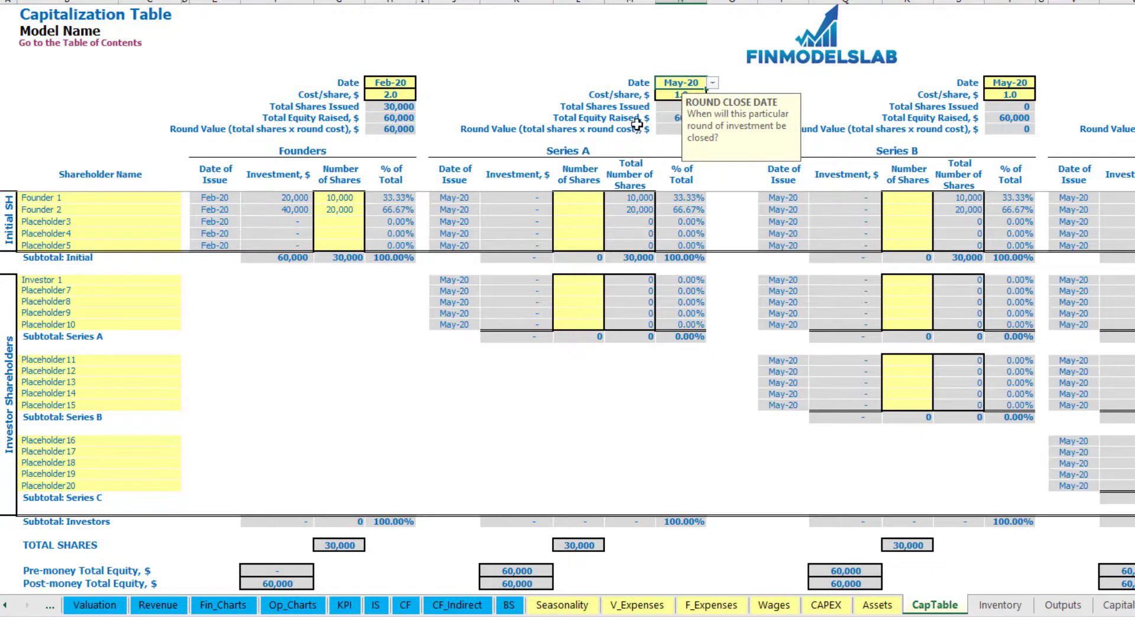
pyautogui.click(674, 93)
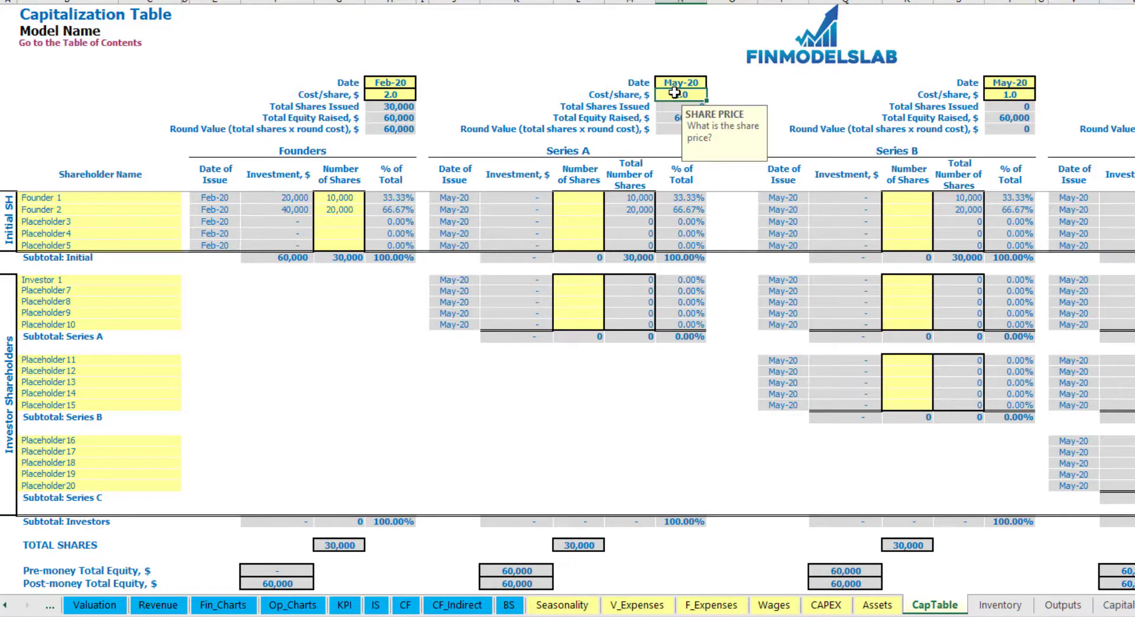
pyautogui.write('5')
pyautogui.press('Return')
# Set Investor 1's number of shares in the Series A round to 1,000
pyautogui.click(578, 278)
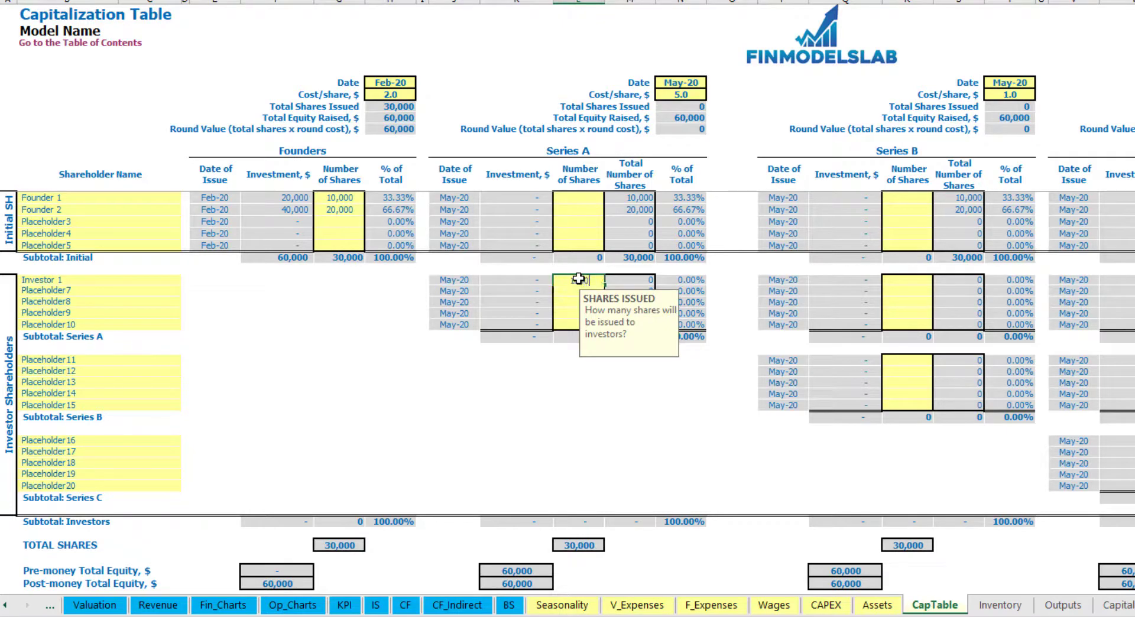
pyautogui.write('1000')
pyautogui.click(516, 393)
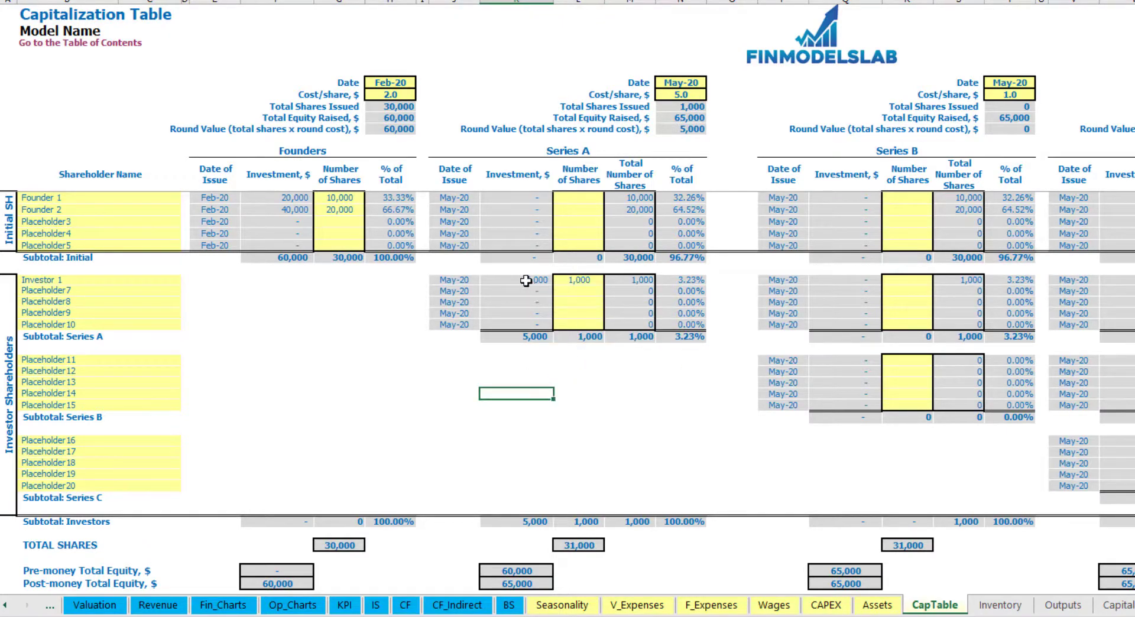
# Examine Investor 1's Series A investment, the round's pre-money and post-money total equity, and the investor's percentage of the total
pyautogui.click(525, 281)
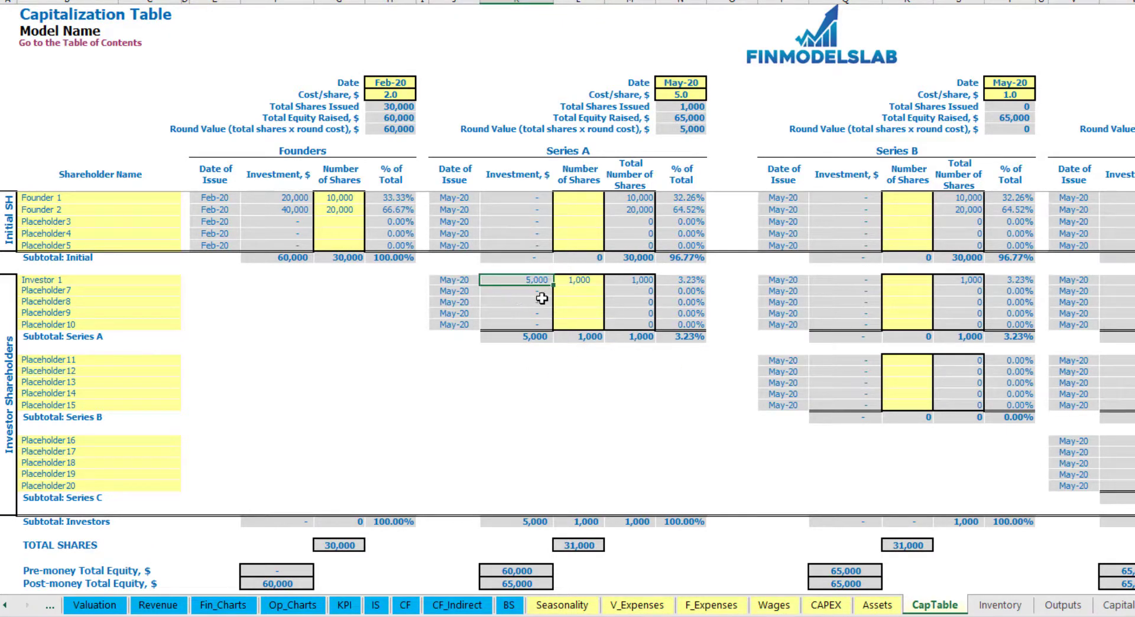
pyautogui.click(506, 568)
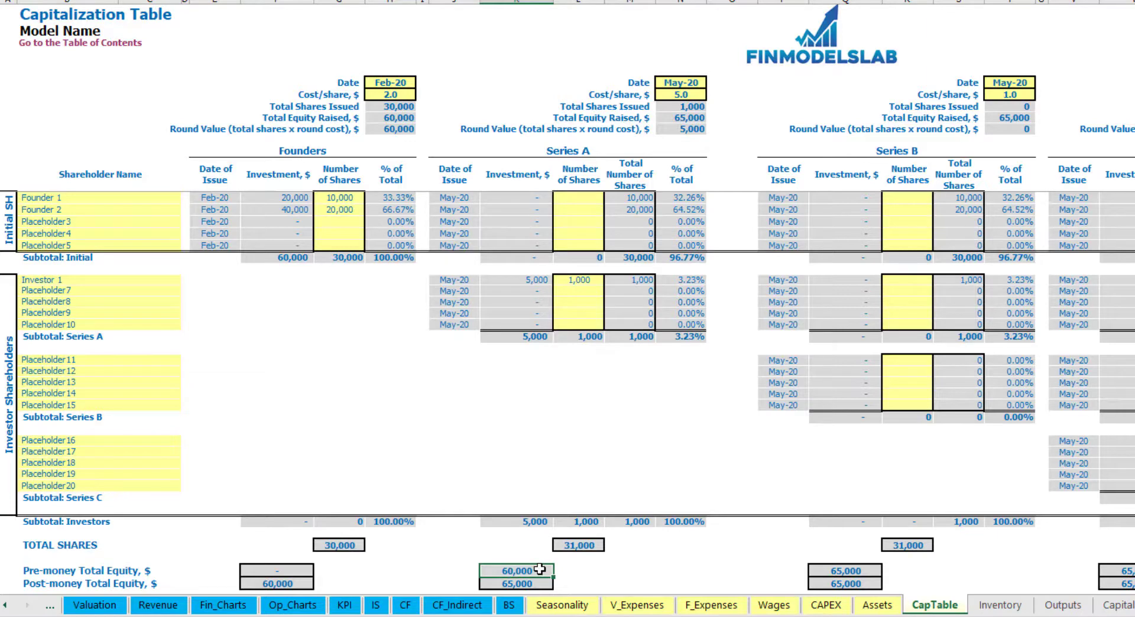
pyautogui.press('Down')
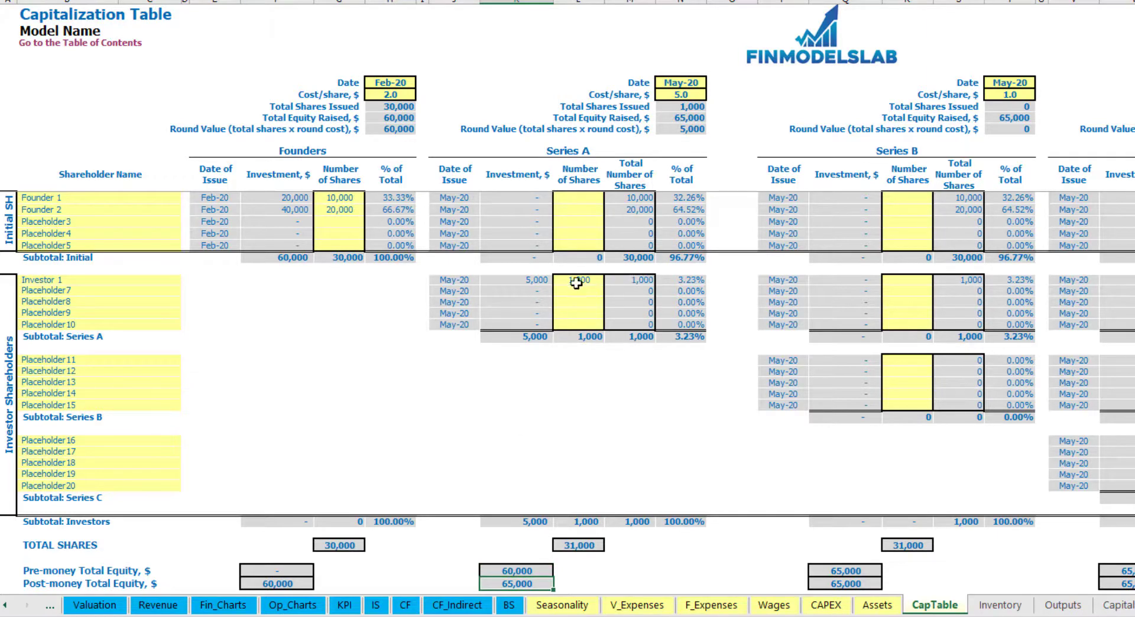
pyautogui.click(667, 281)
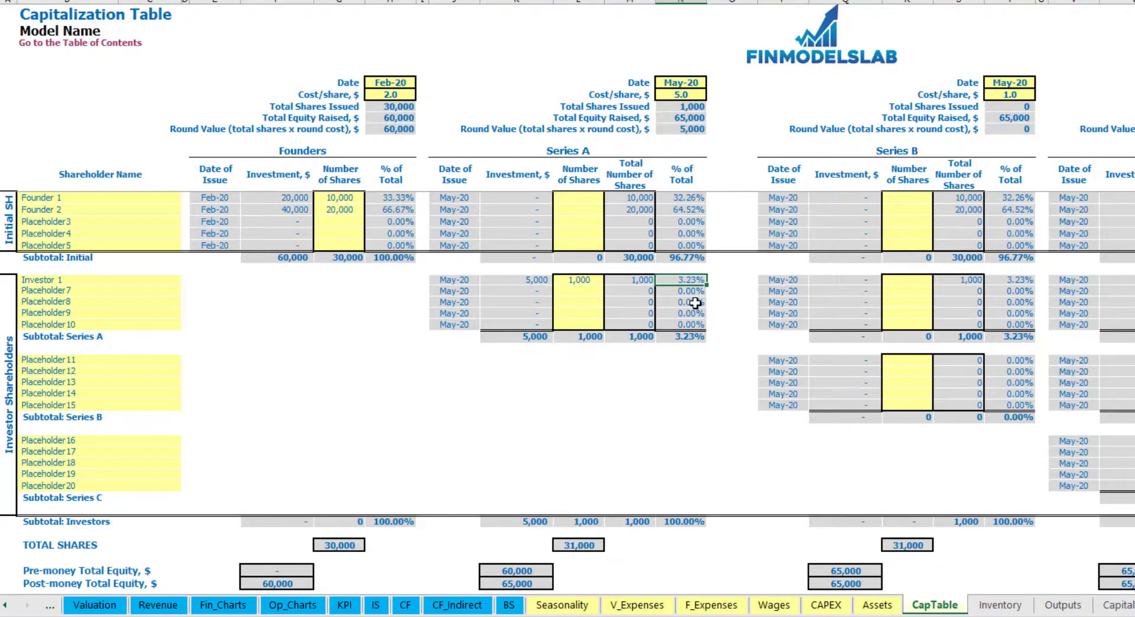
# Examine both founders' percentages of the total after the Series A round, along with the share and investor rows of each funding round
pyautogui.moveTo(131, 197); pyautogui.dragTo(142, 211)
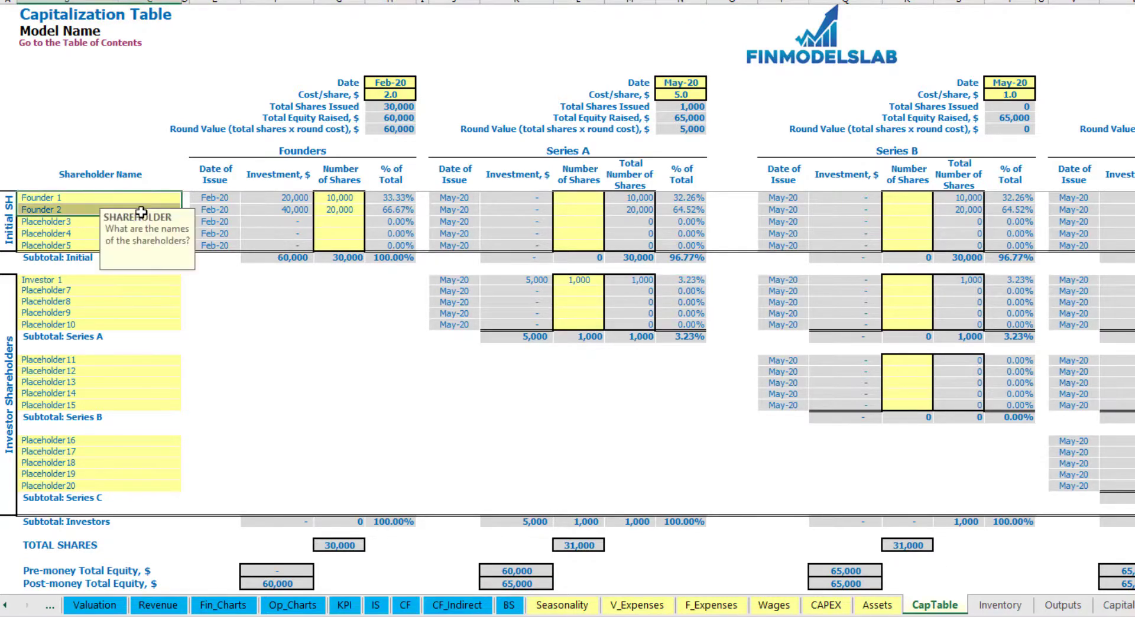
pyautogui.moveTo(684, 198); pyautogui.dragTo(688, 212)
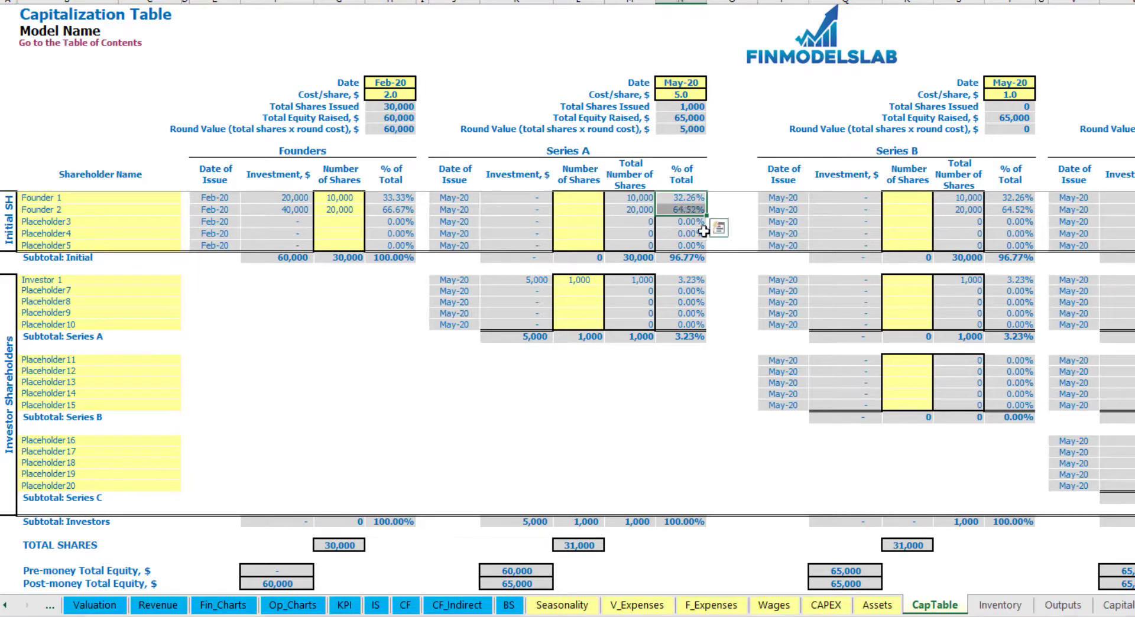
pyautogui.hotkey('shift', 'Up')
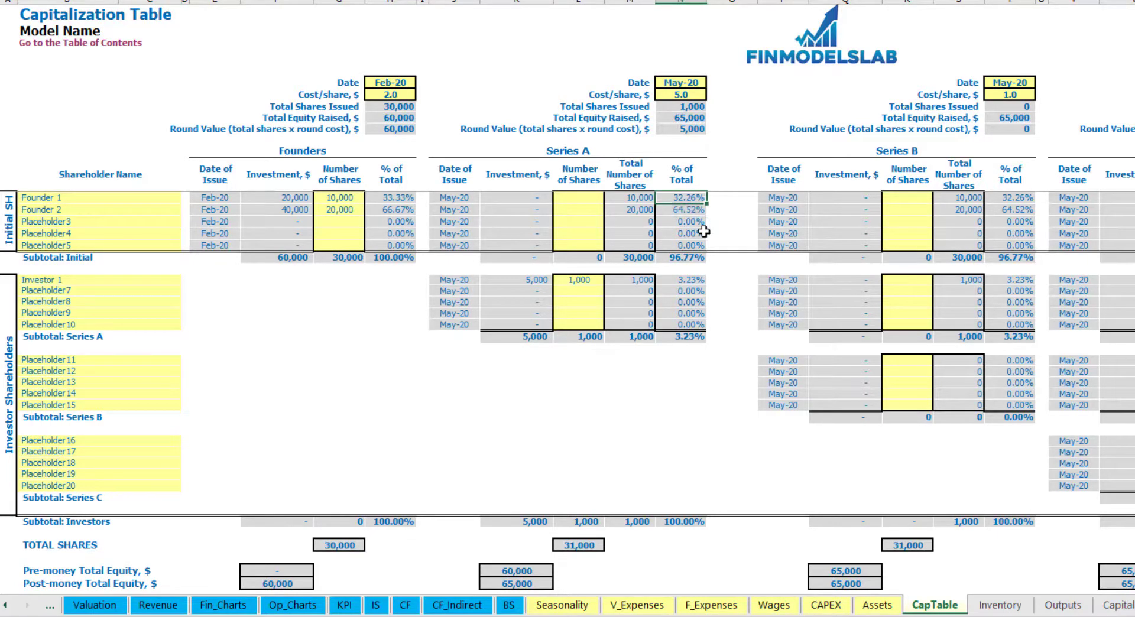
pyautogui.press('Down')
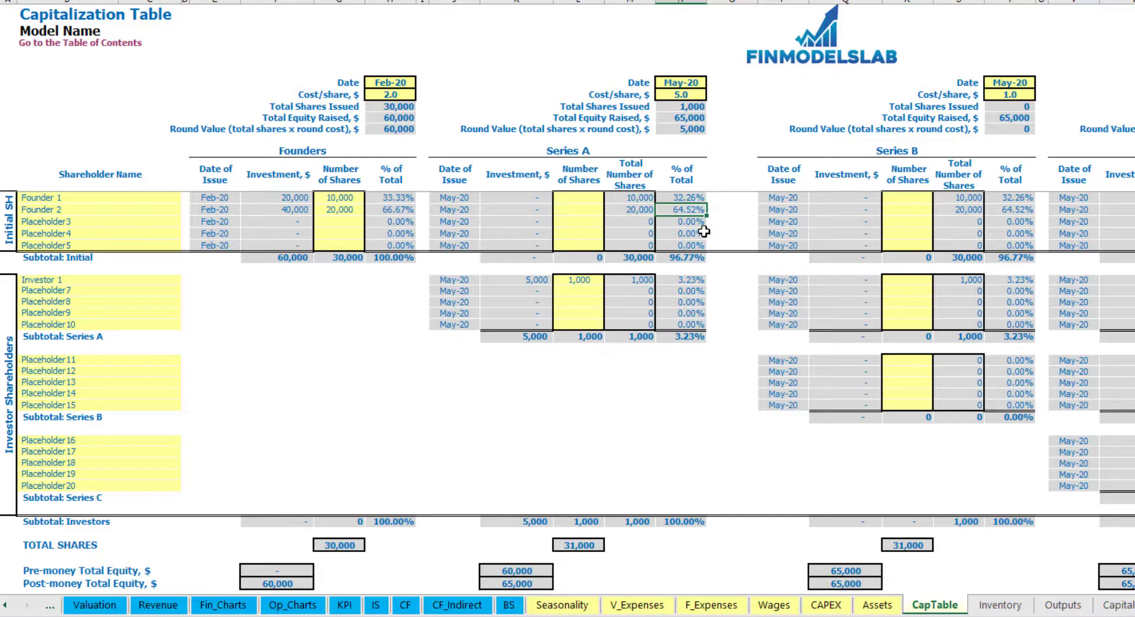
pyautogui.click(112, 367)
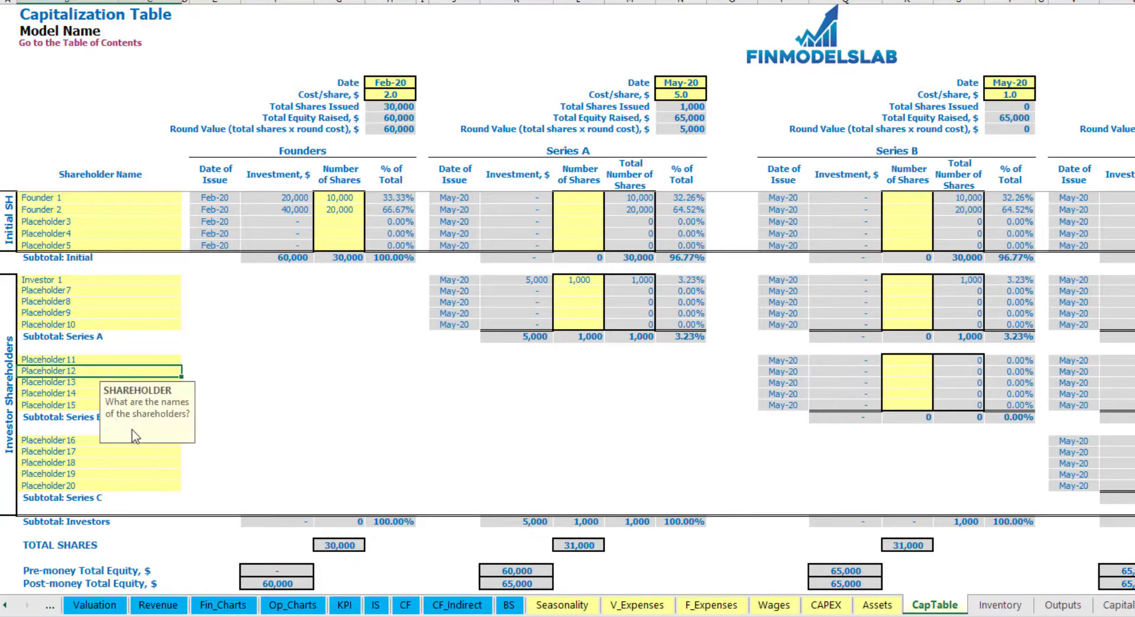
pyautogui.click(94, 443)
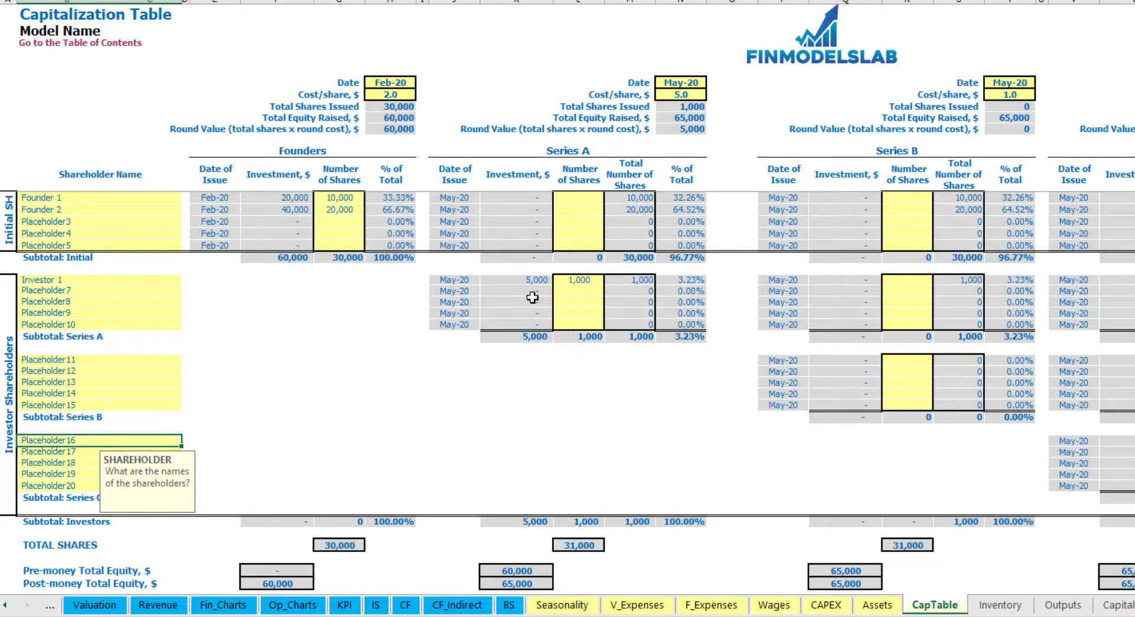
pyautogui.moveTo(584, 280); pyautogui.dragTo(594, 322)
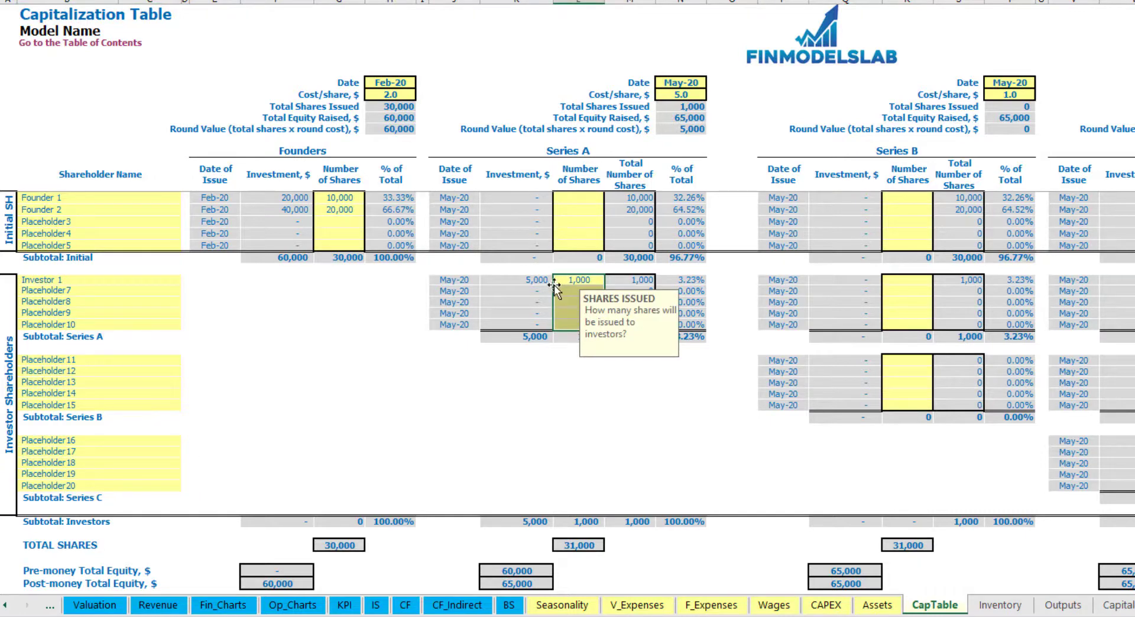
pyautogui.click(599, 383)
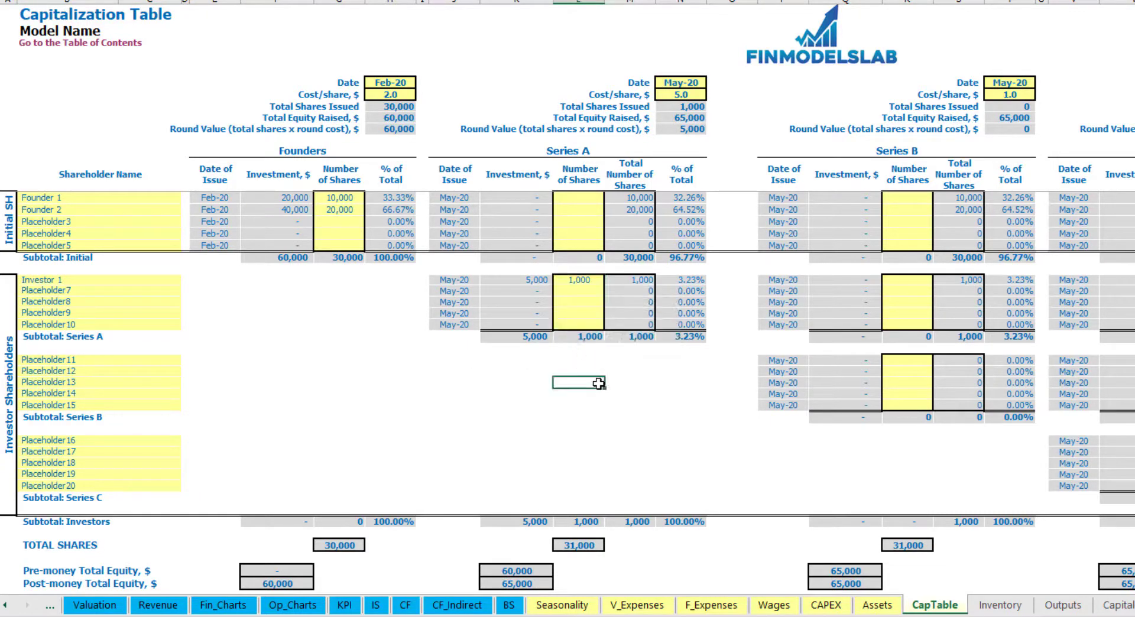
# Check the Ordinary Equity Raisings for Feb-20 and May-20 in the cash flow statement and the Ordinary Equity row in the balance sheet
pyautogui.click(396, 603)
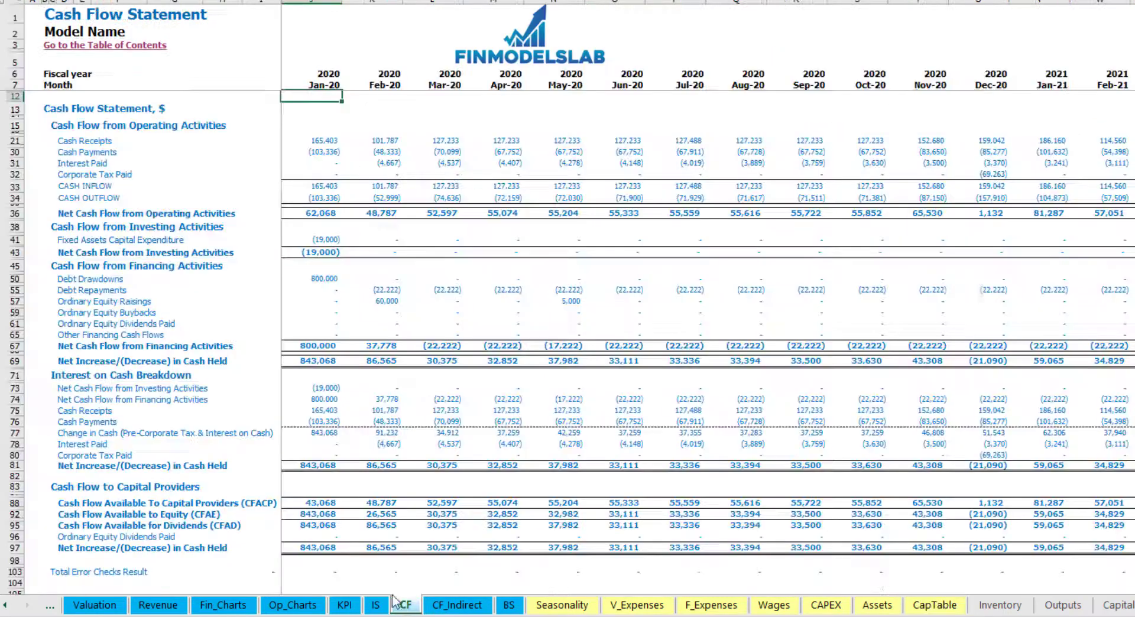
pyautogui.click(13, 301)
pyautogui.click(388, 302)
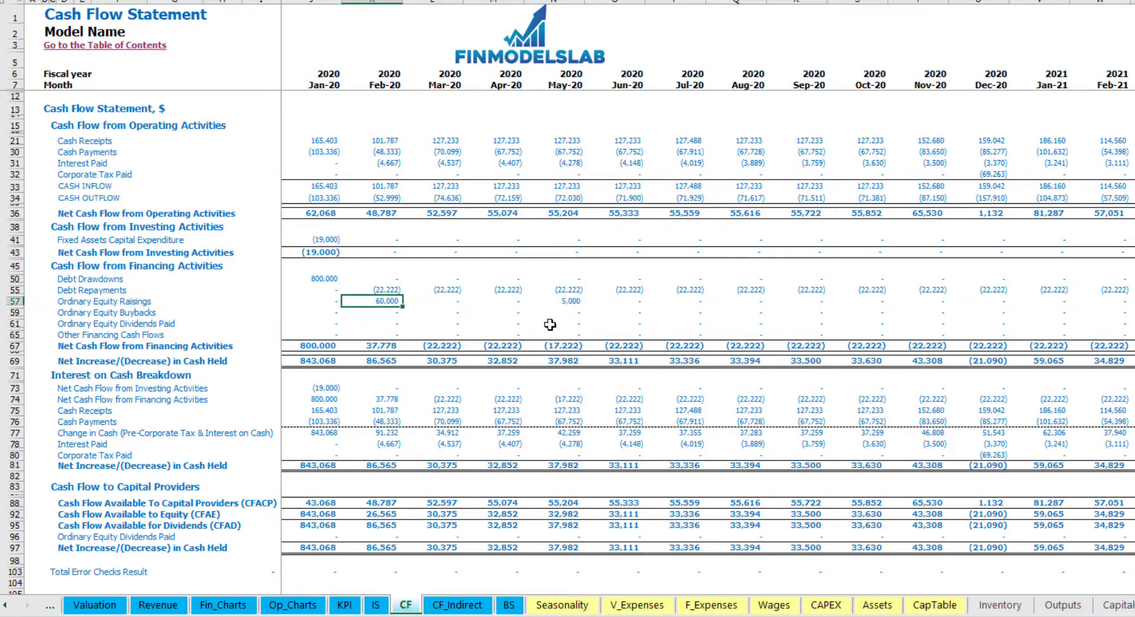
pyautogui.click(570, 300)
pyautogui.click(509, 605)
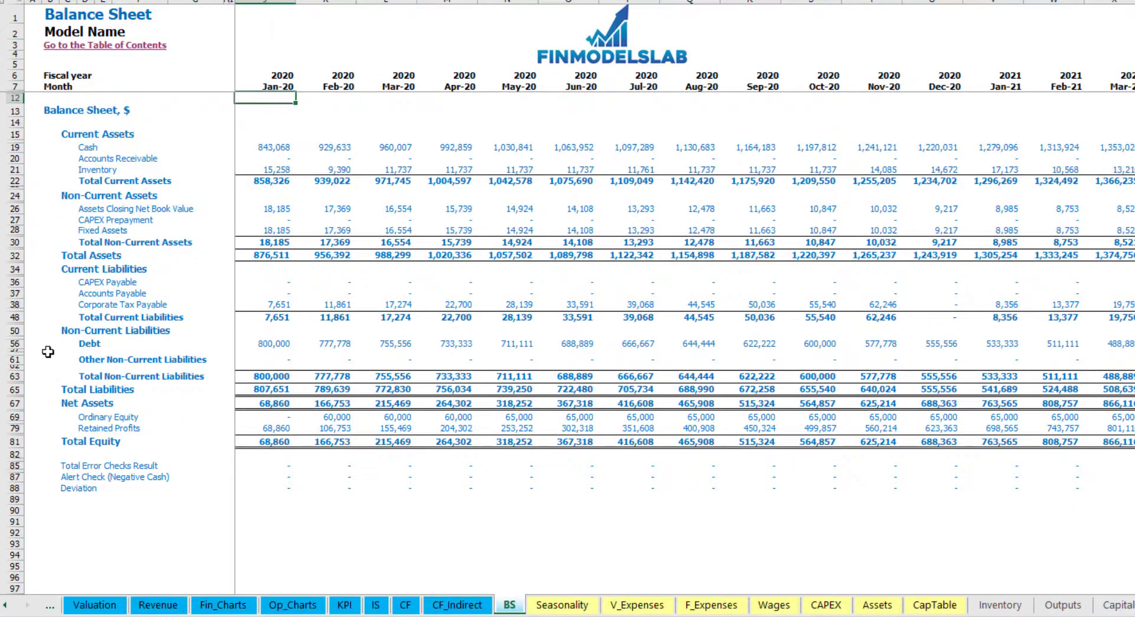
pyautogui.click(17, 416)
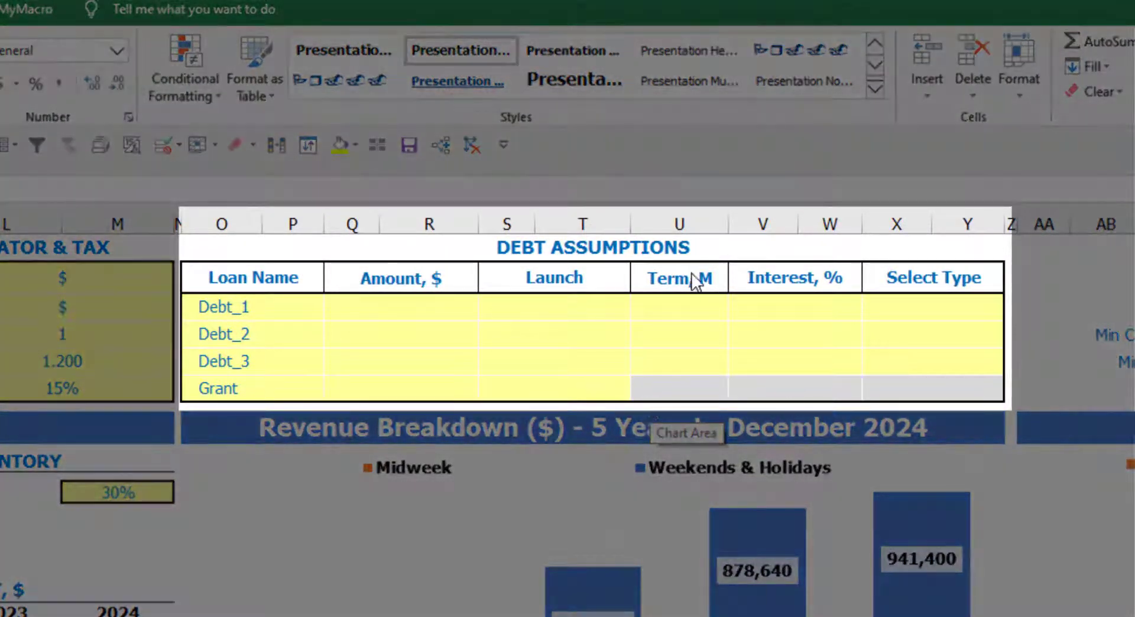
# In the dashboard's debt assumptions, try the Annuity repayment type for Debt_1, and set it to Usual
pyautogui.click(658, 247)
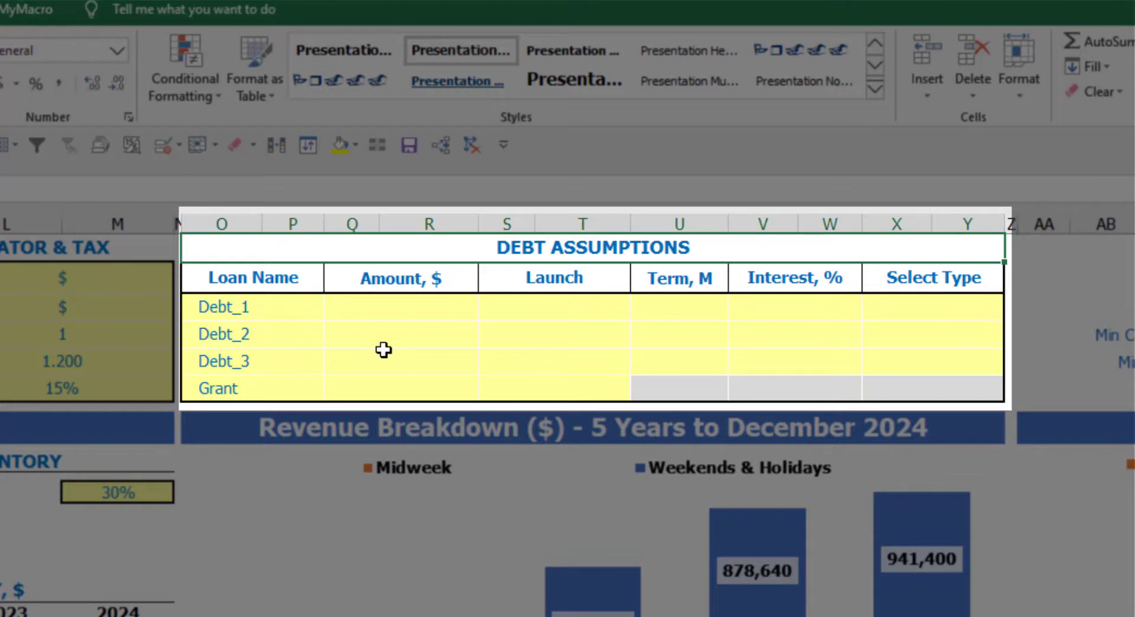
pyautogui.click(997, 303)
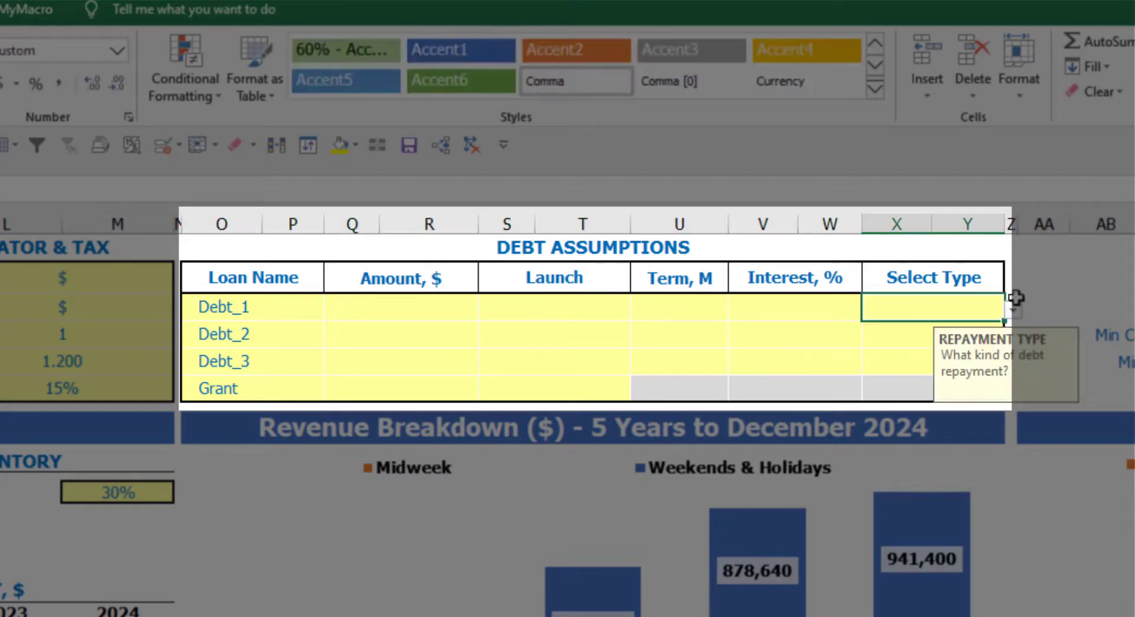
pyautogui.click(1013, 312)
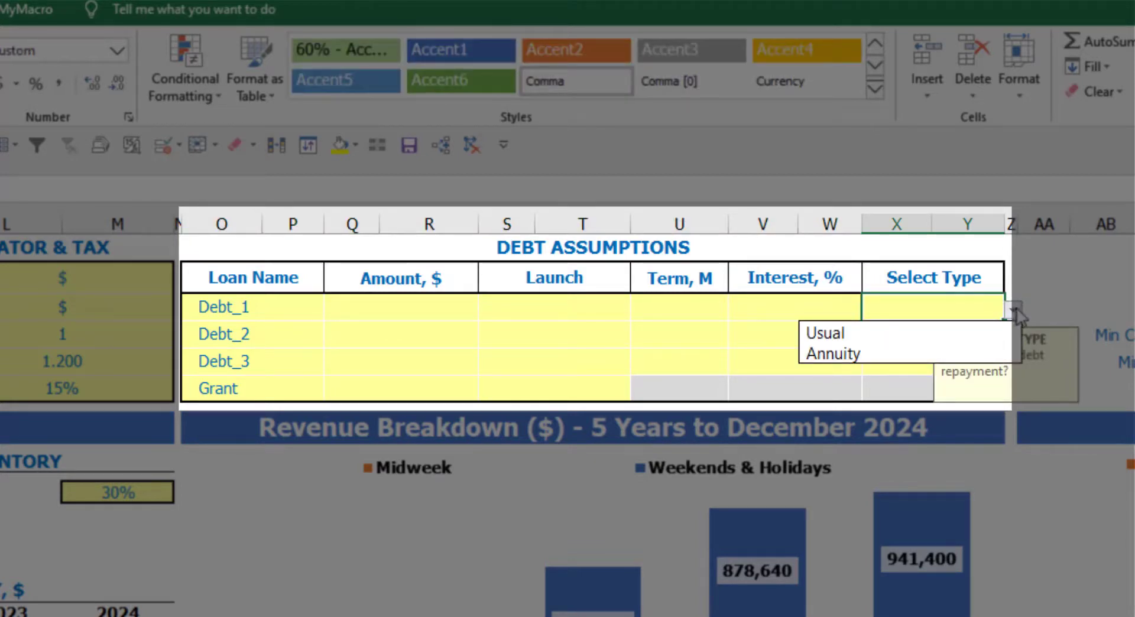
pyautogui.click(987, 348)
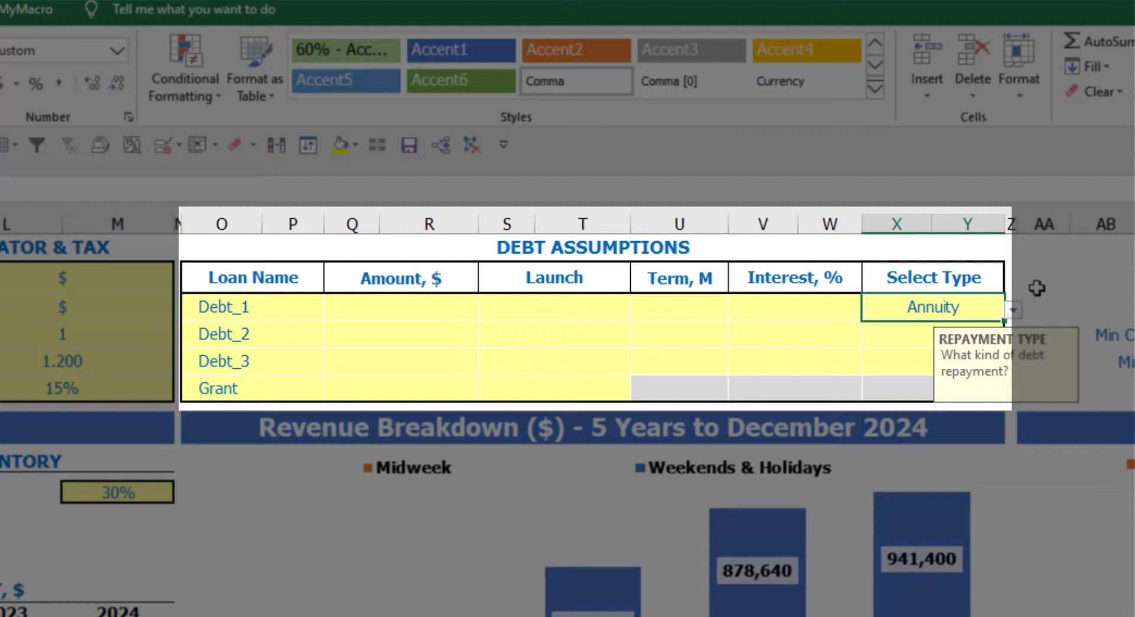
pyautogui.click(1014, 309)
pyautogui.click(976, 334)
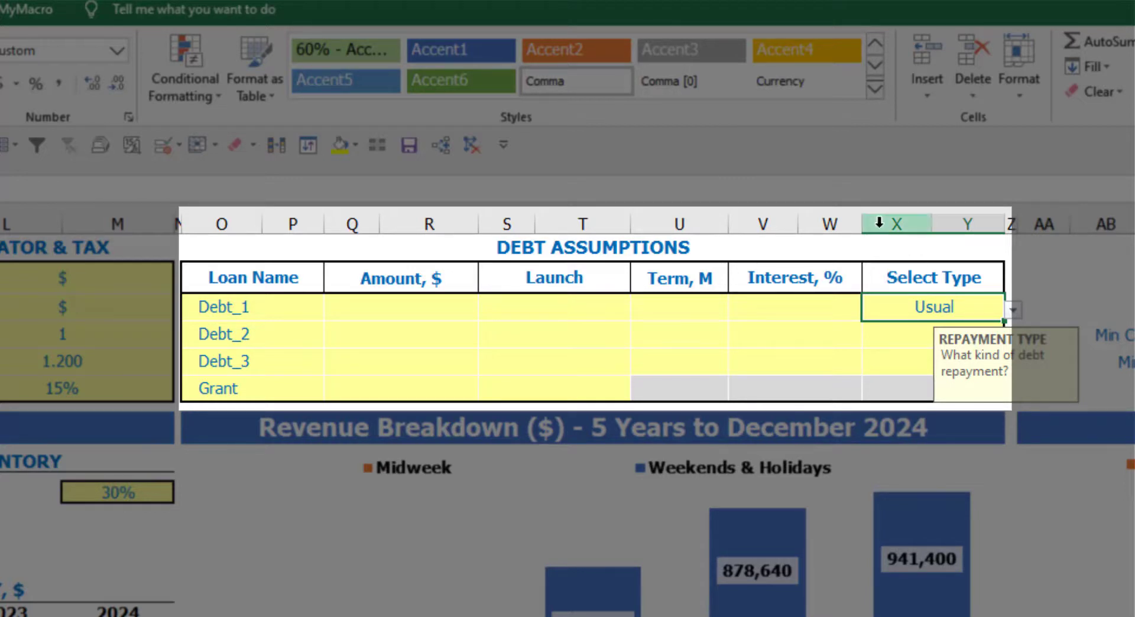
# Set Debt_1's amount to 1,000,000 and its launch date to Feb-20
pyautogui.click(447, 308)
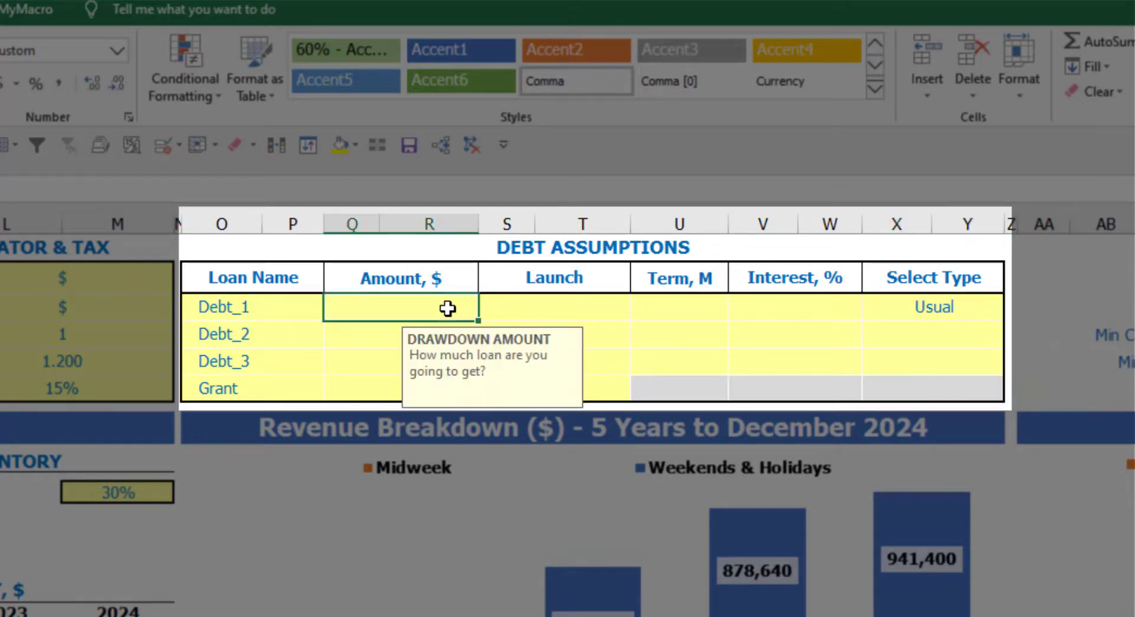
pyautogui.write('1,0')
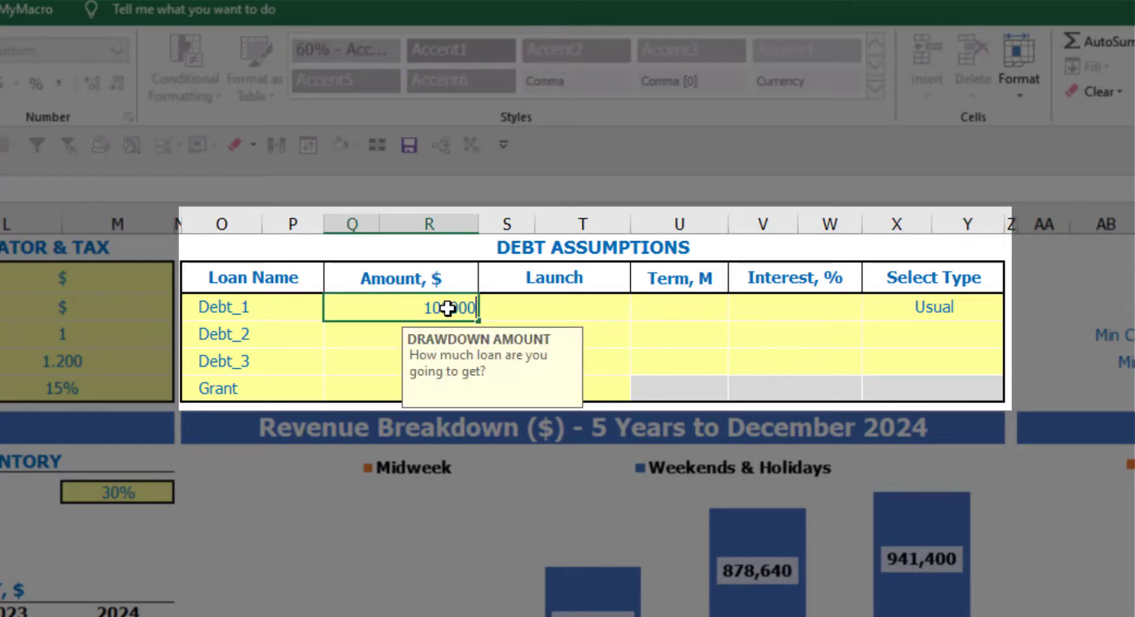
pyautogui.write('00,000')
pyautogui.press('Return')
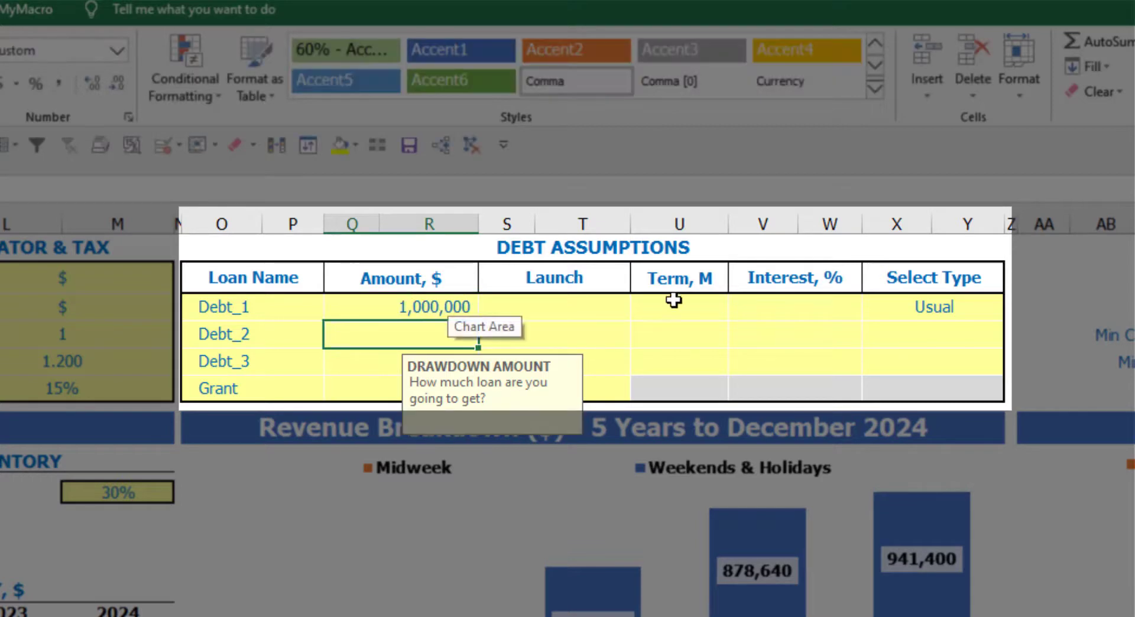
pyautogui.click(628, 304)
pyautogui.click(640, 310)
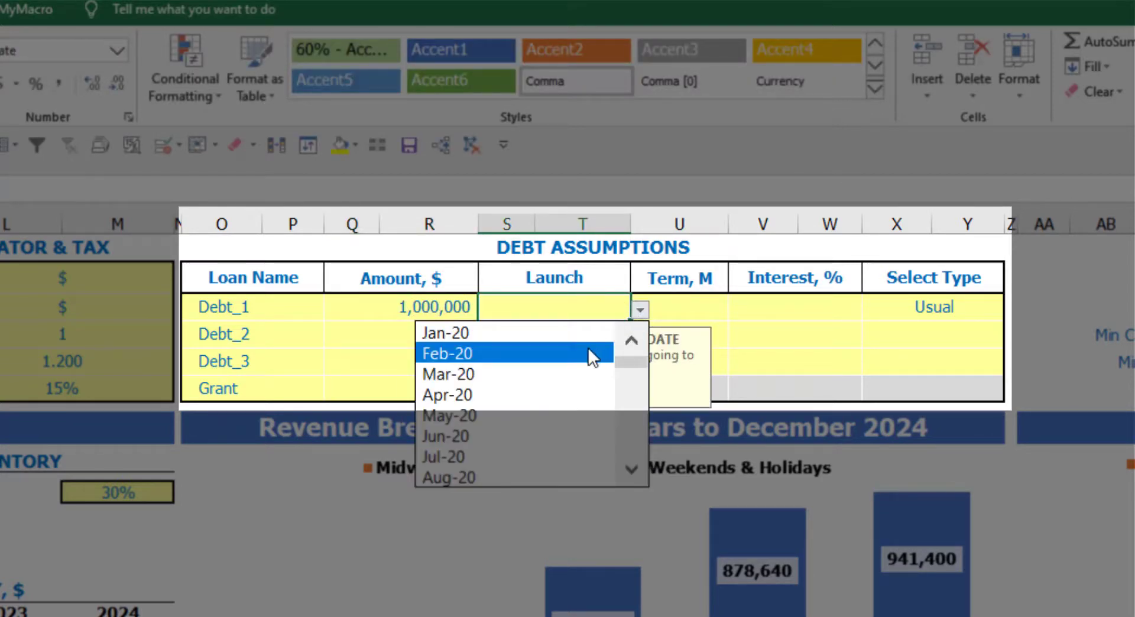
pyautogui.click(587, 349)
# Set Debt_1's term to 60 months and its interest rate to 5%
pyautogui.click(682, 299)
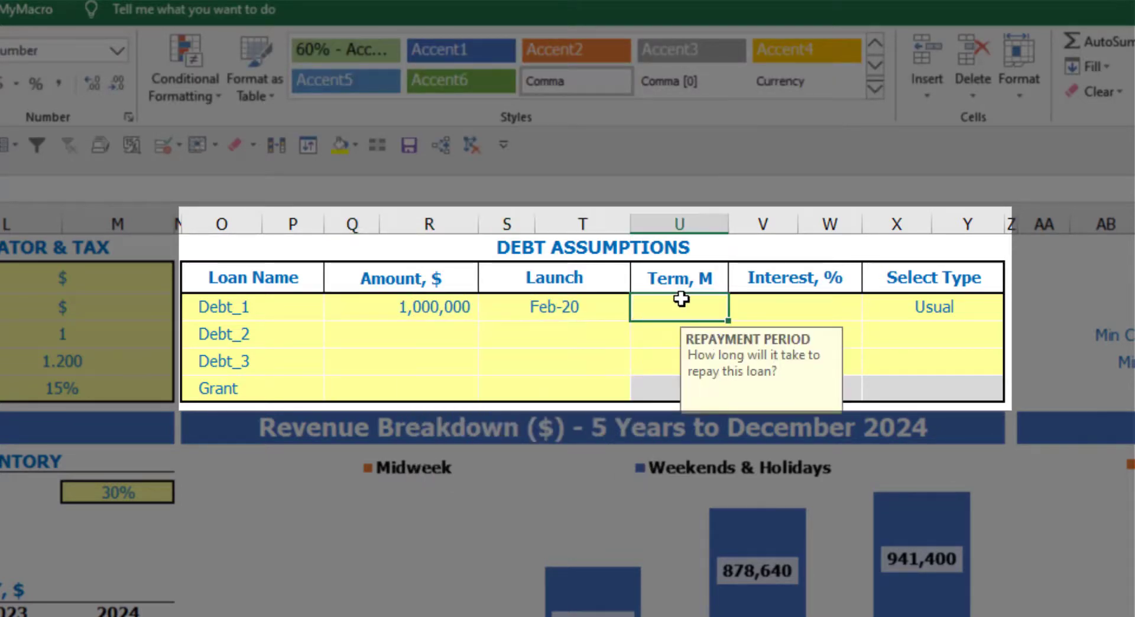
pyautogui.write('60')
pyautogui.press('Return')
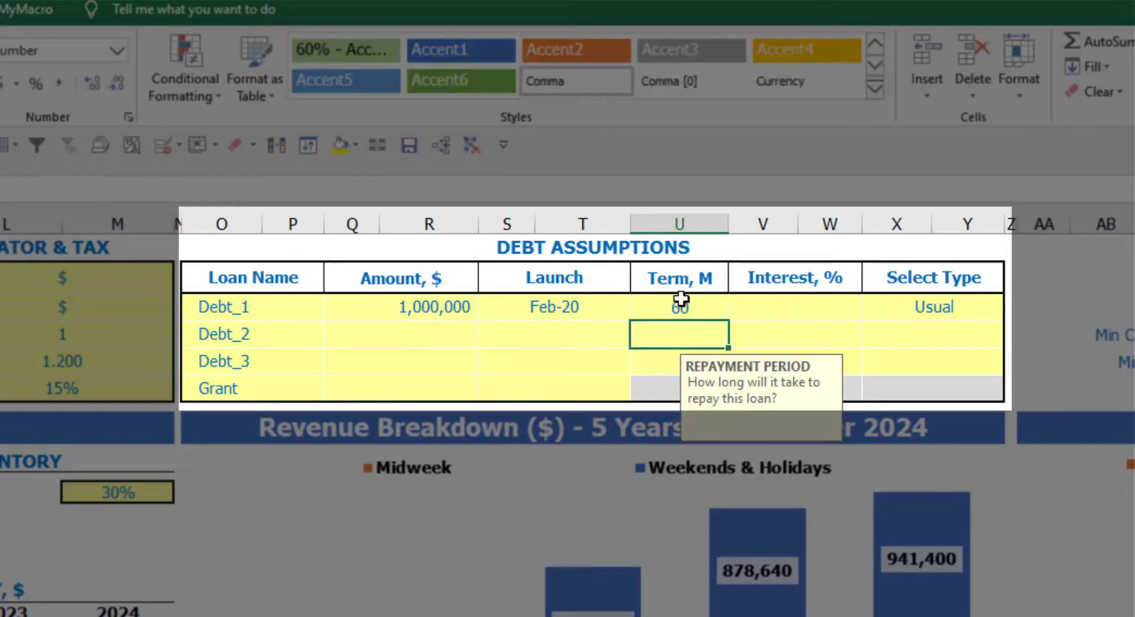
pyautogui.click(748, 305)
pyautogui.write('5')
pyautogui.press('Return')
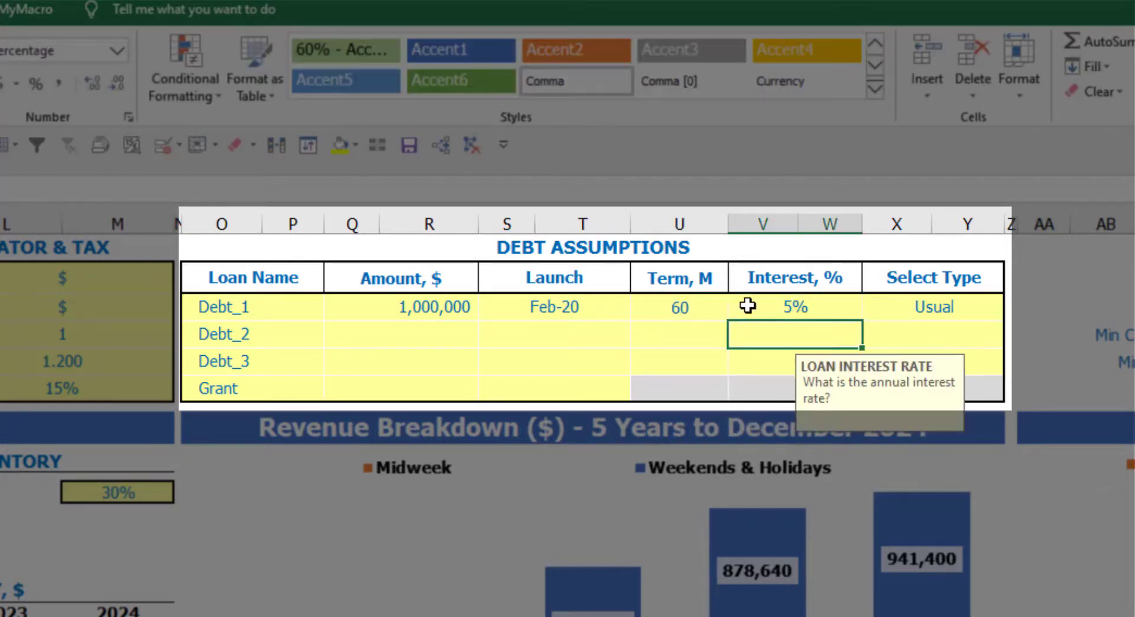
# Set the grant's amount to 500,000 and its launch date to Mar-20 in the debt assumptions
pyautogui.click(417, 392)
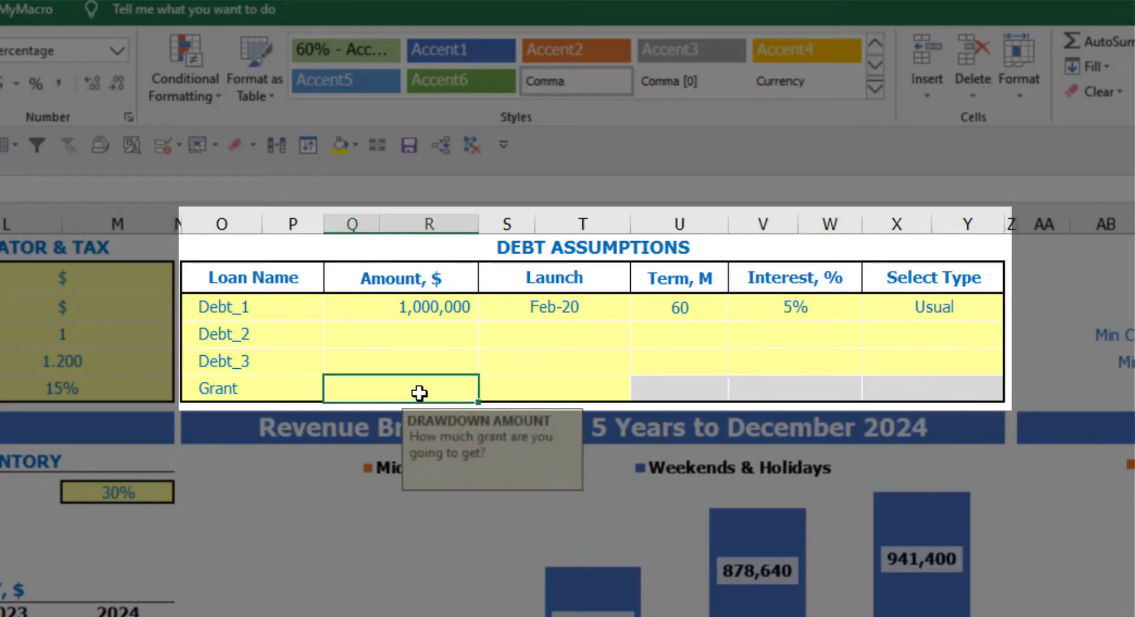
pyautogui.write('50')
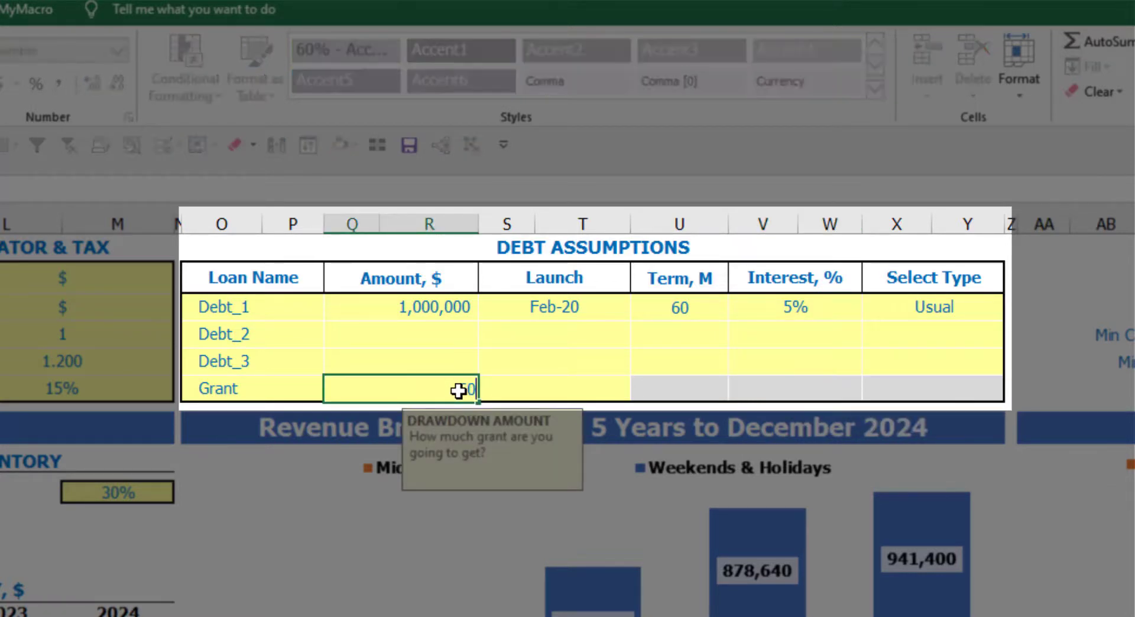
pyautogui.write('0,000')
pyautogui.press('Return')
pyautogui.click(609, 393)
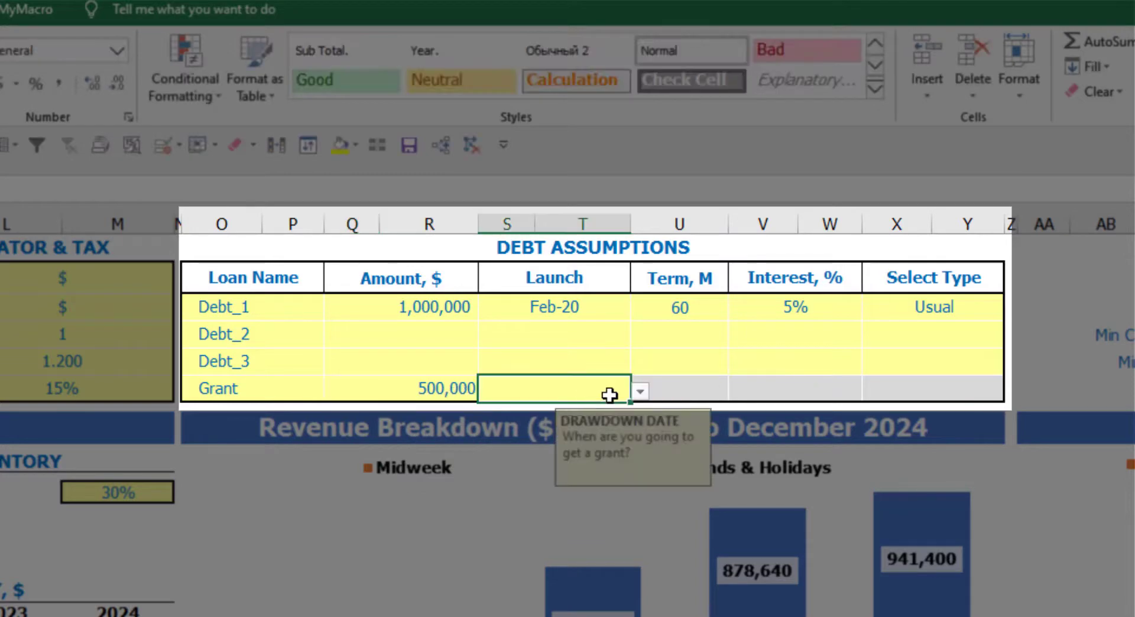
pyautogui.click(640, 395)
pyautogui.click(570, 459)
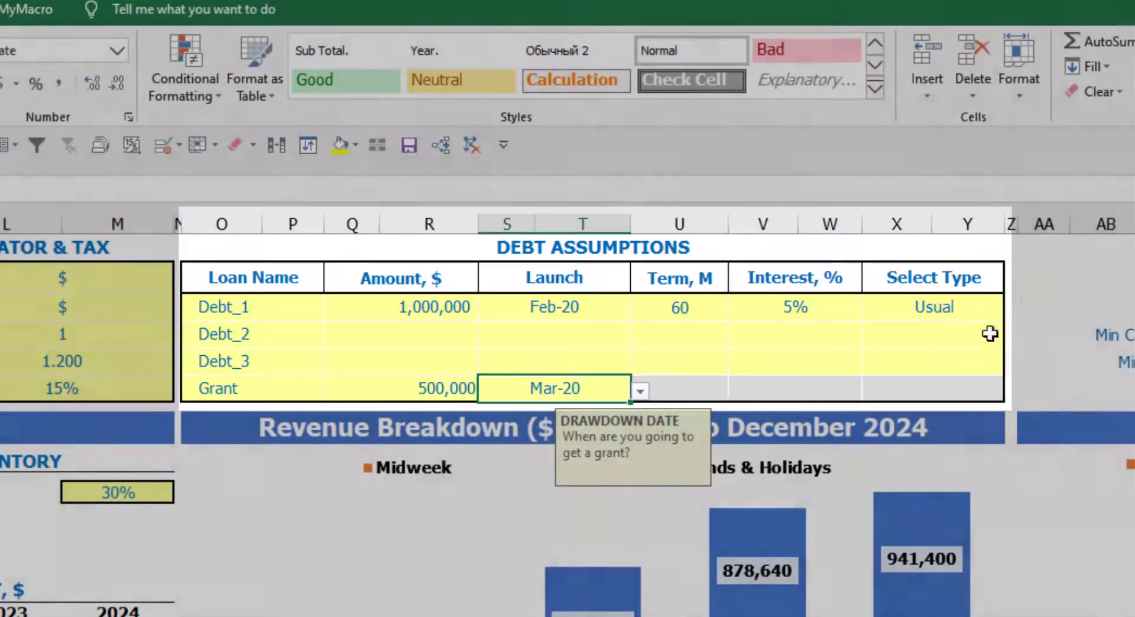
pyautogui.click(1032, 288)
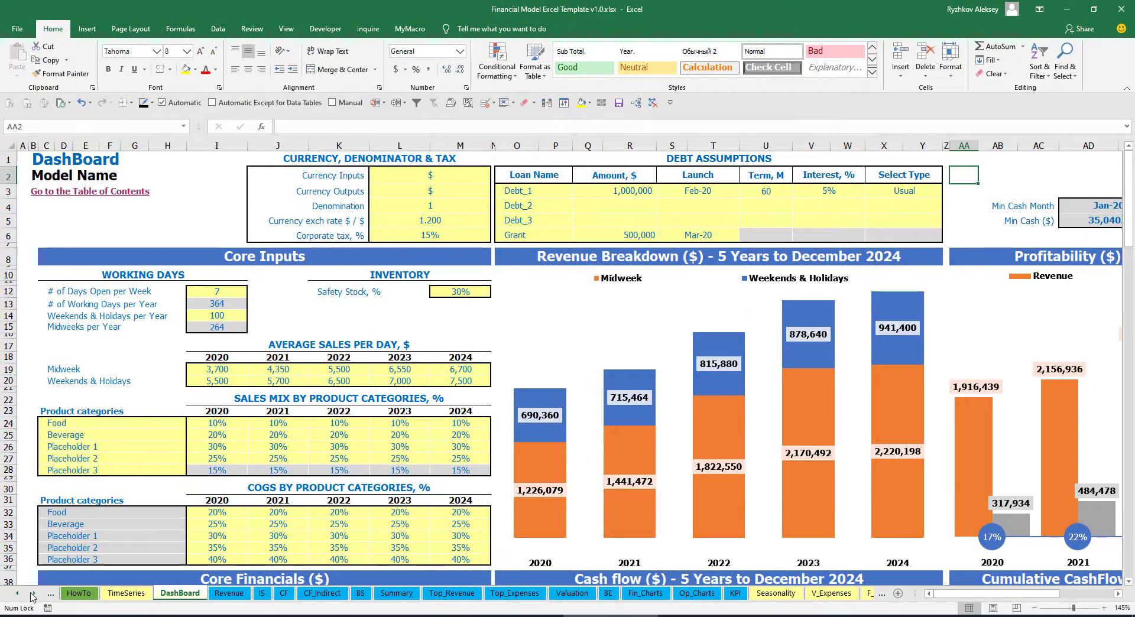
# Examine the debt drawdown, repayment and interest expense calculations for the three debts and total debts on the Capital sheet
pyautogui.click(34, 594)
pyautogui.click(33, 593)
pyautogui.click(33, 593)
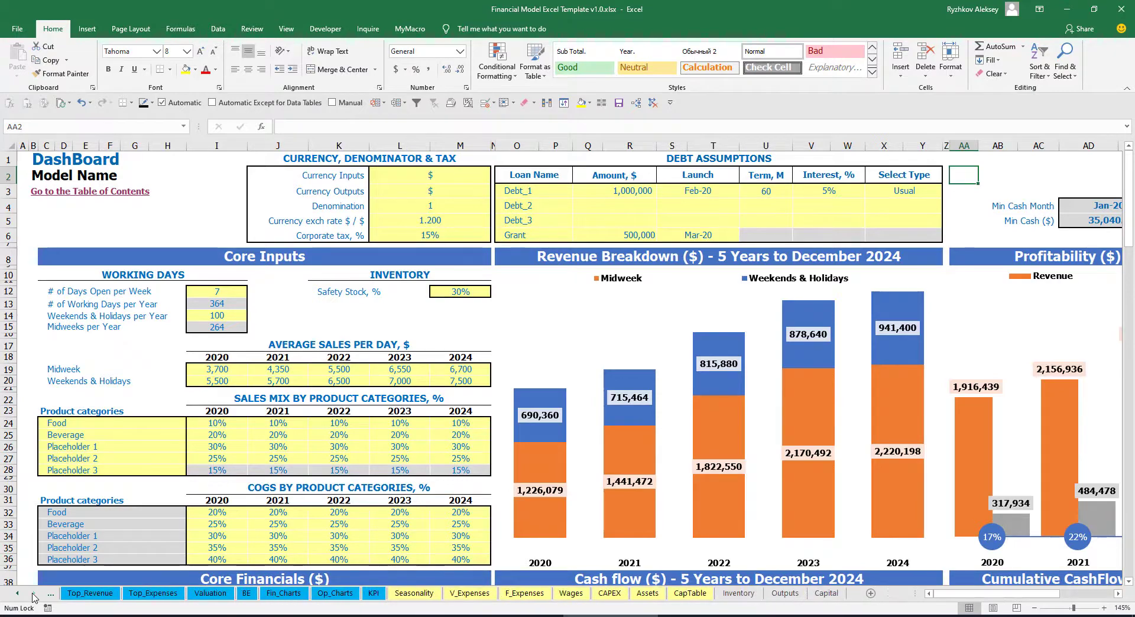
pyautogui.click(832, 596)
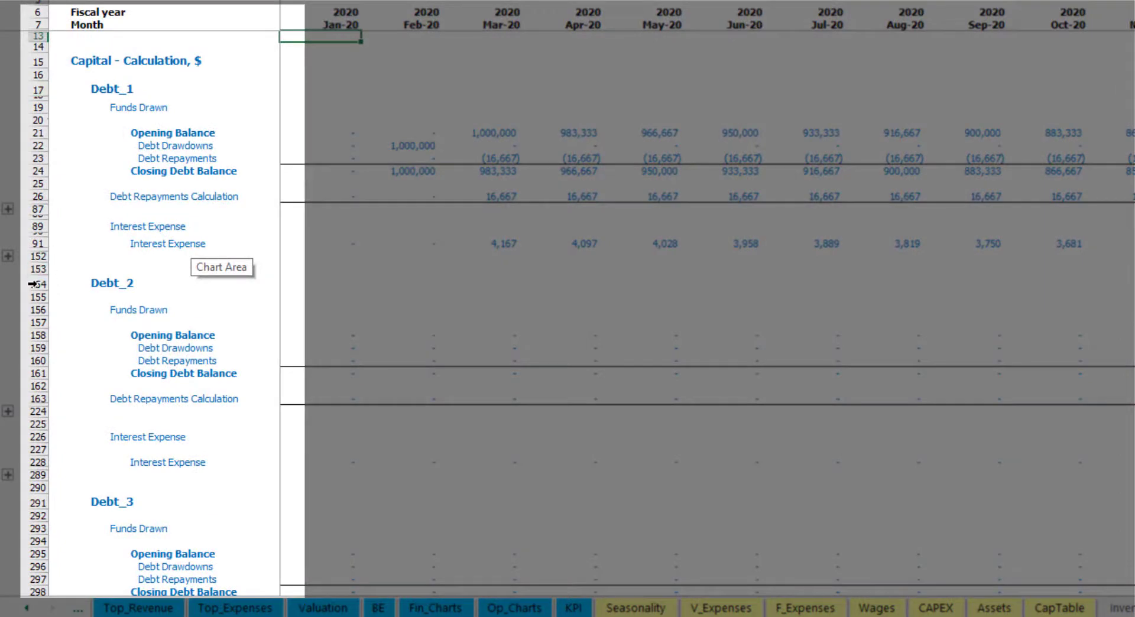
pyautogui.scroll(-5, 33, 284)
pyautogui.scroll(-5, 47, 259)
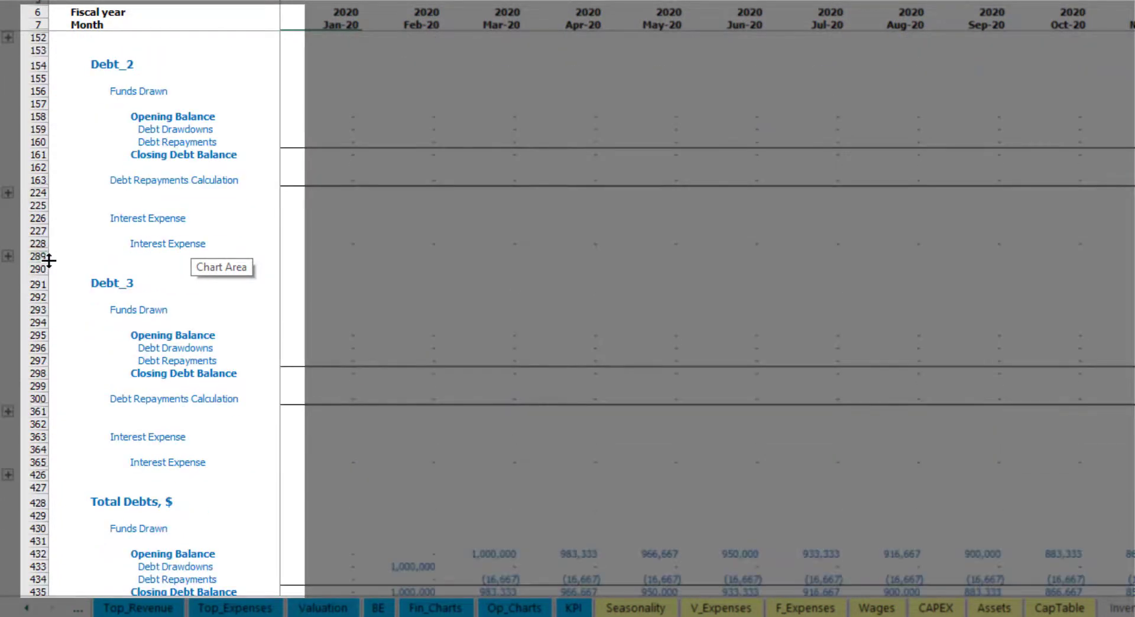
pyautogui.scroll(5, 72, 295)
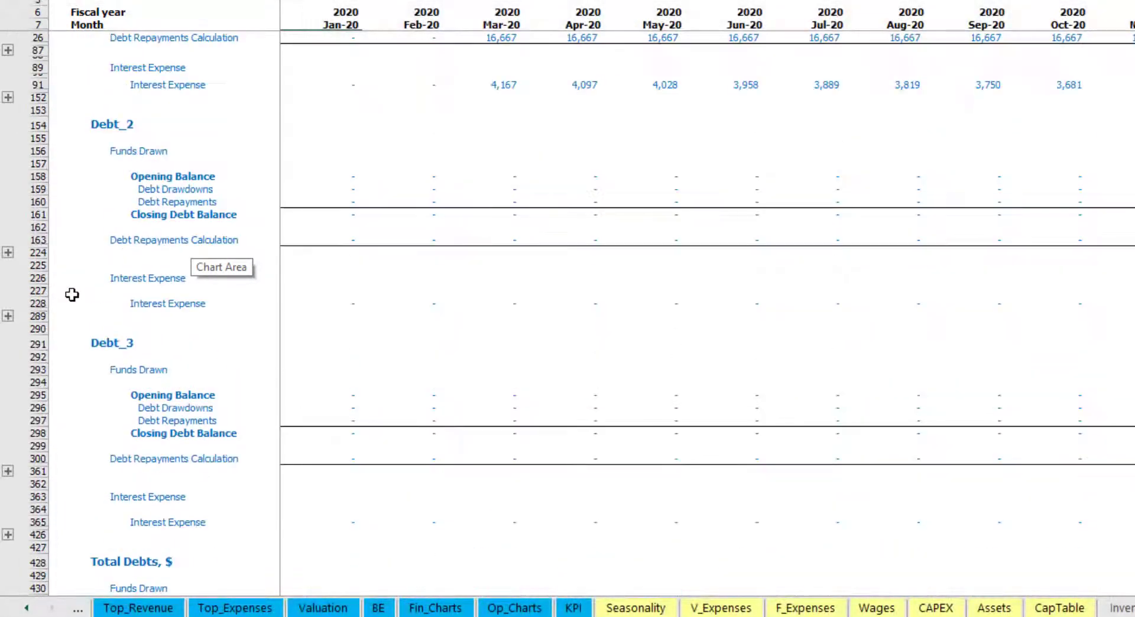
pyautogui.scroll(2, 72, 294)
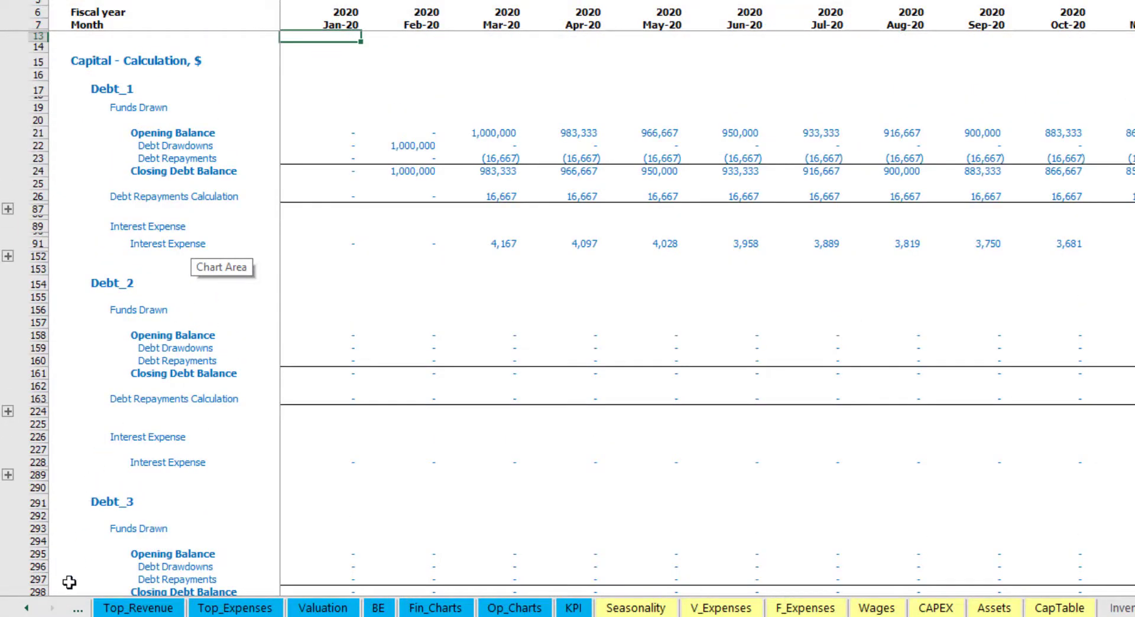
pyautogui.click(27, 608)
pyautogui.click(27, 608)
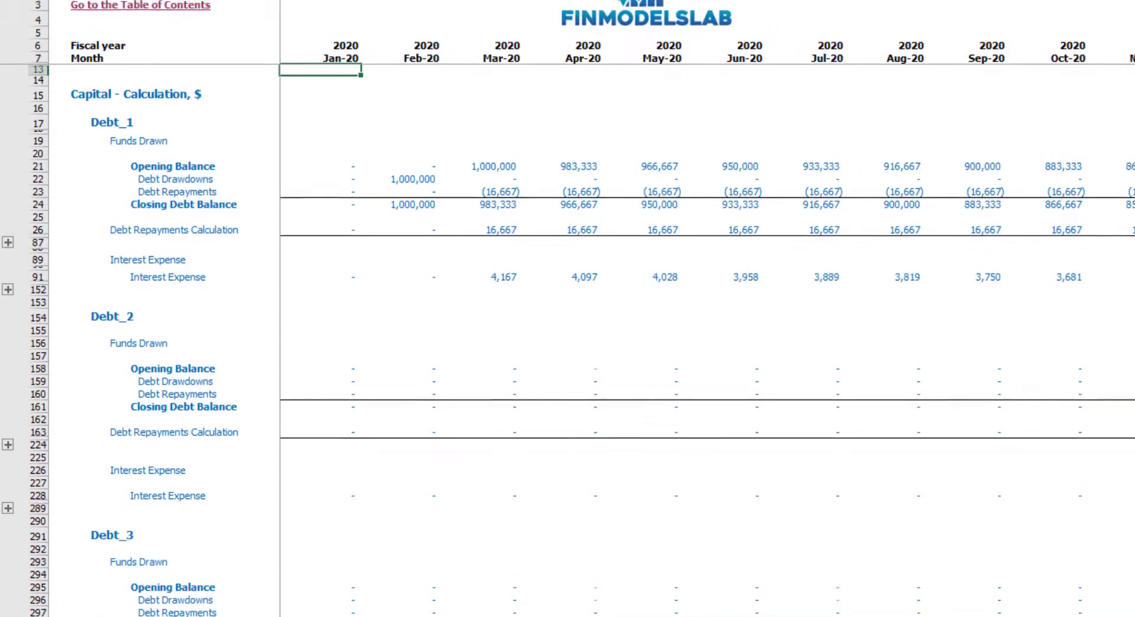
# Examine interest expense on the Income Statement, interest paid, debt drawdowns and repayments on the Cash Flow Statement, and debt on the Balance Sheet
pyautogui.click(175, 607)
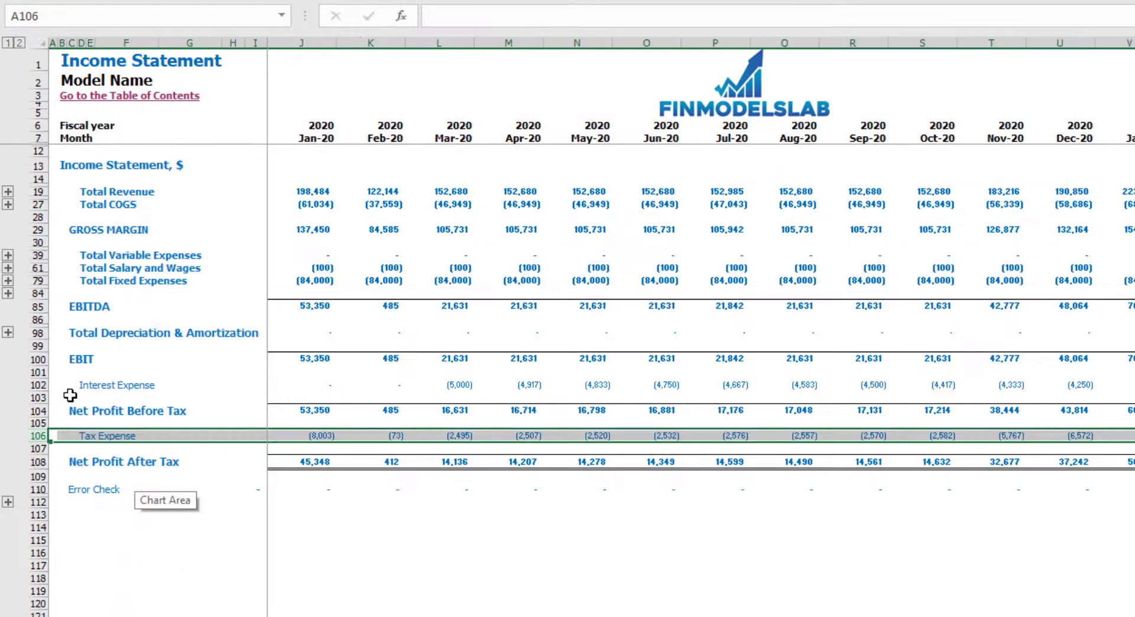
pyautogui.click(37, 385)
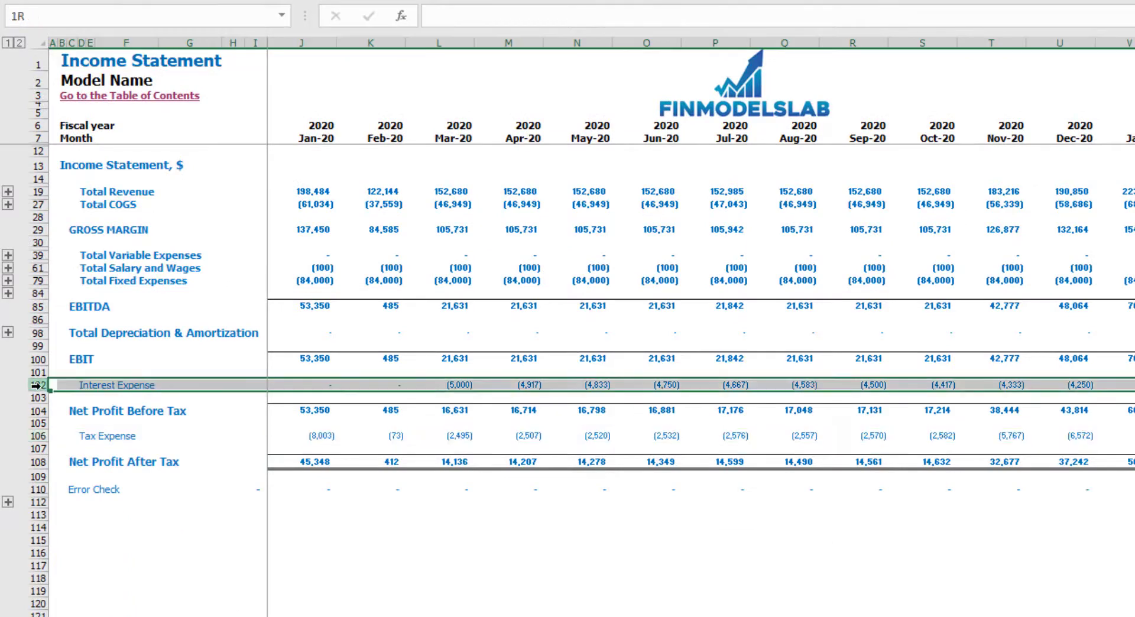
pyautogui.click(227, 615)
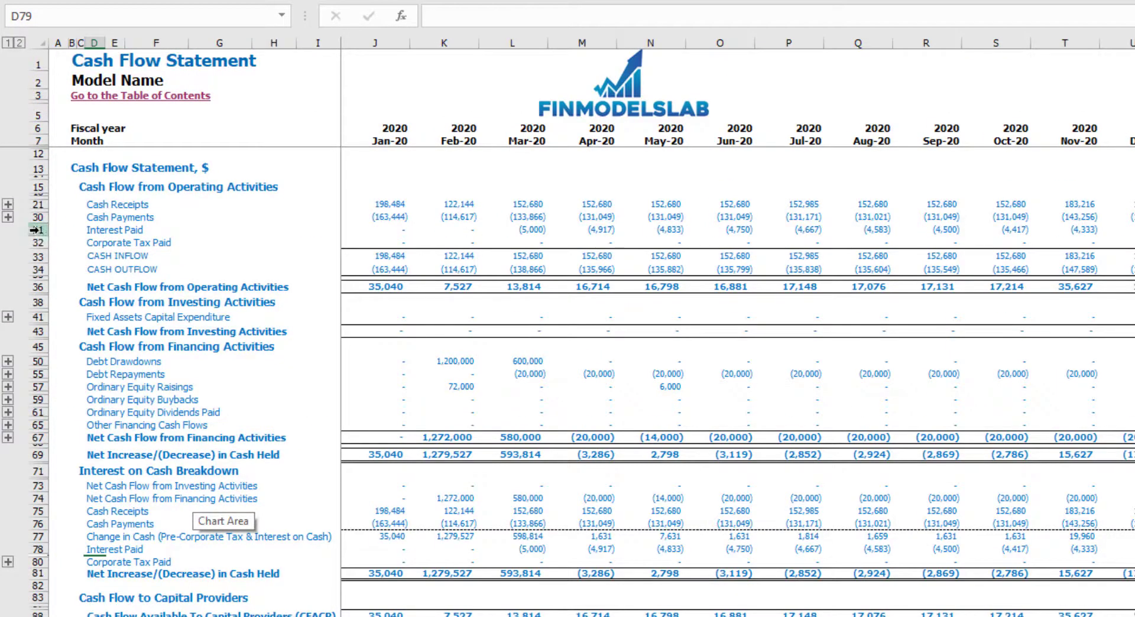
pyautogui.click(37, 230)
pyautogui.click(34, 362)
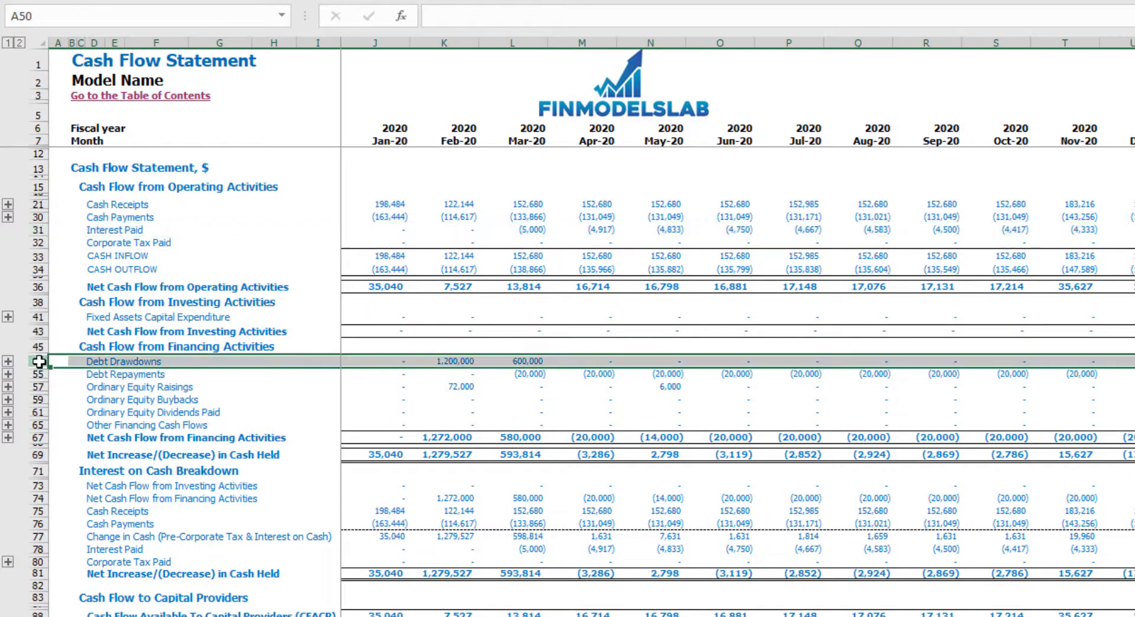
pyautogui.click(36, 375)
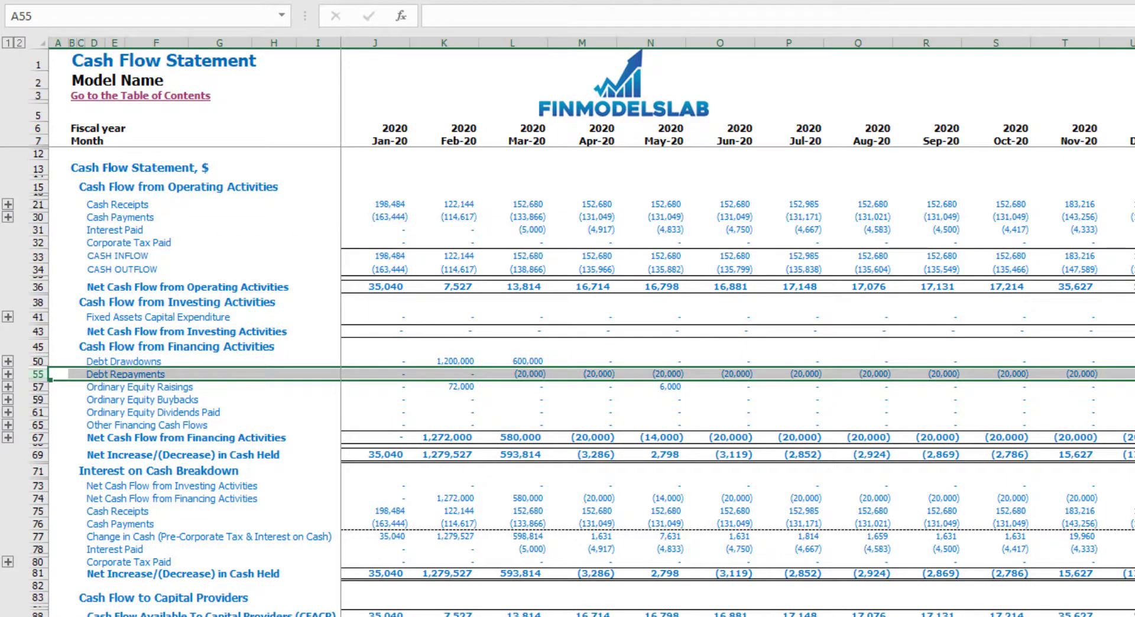
pyautogui.hotkey('ctrl', 'pagedown')
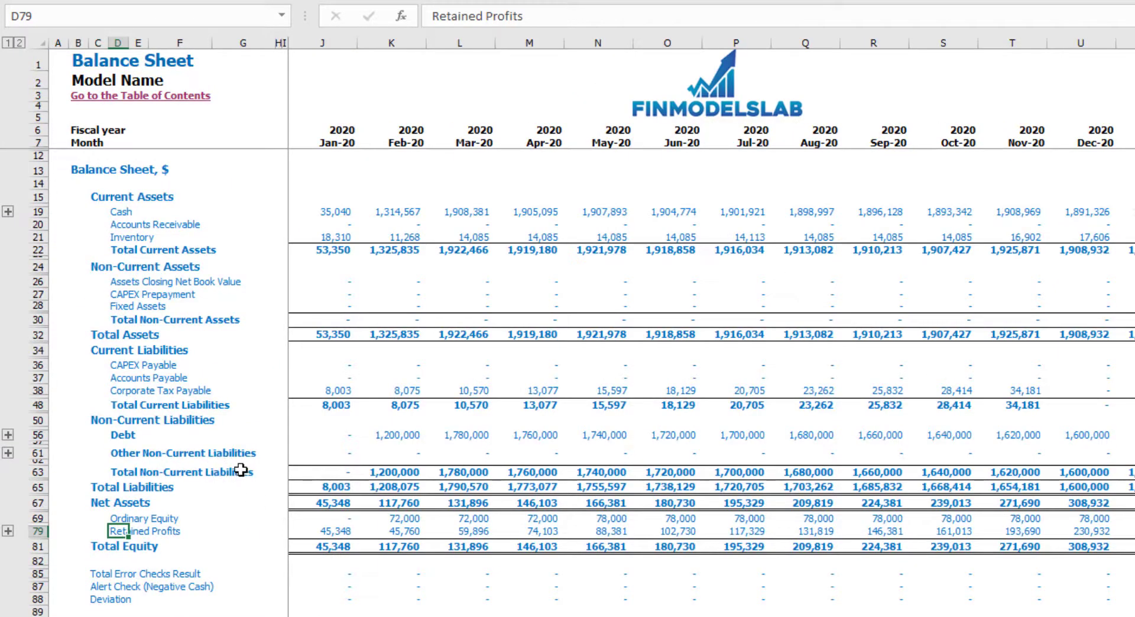
pyautogui.click(31, 435)
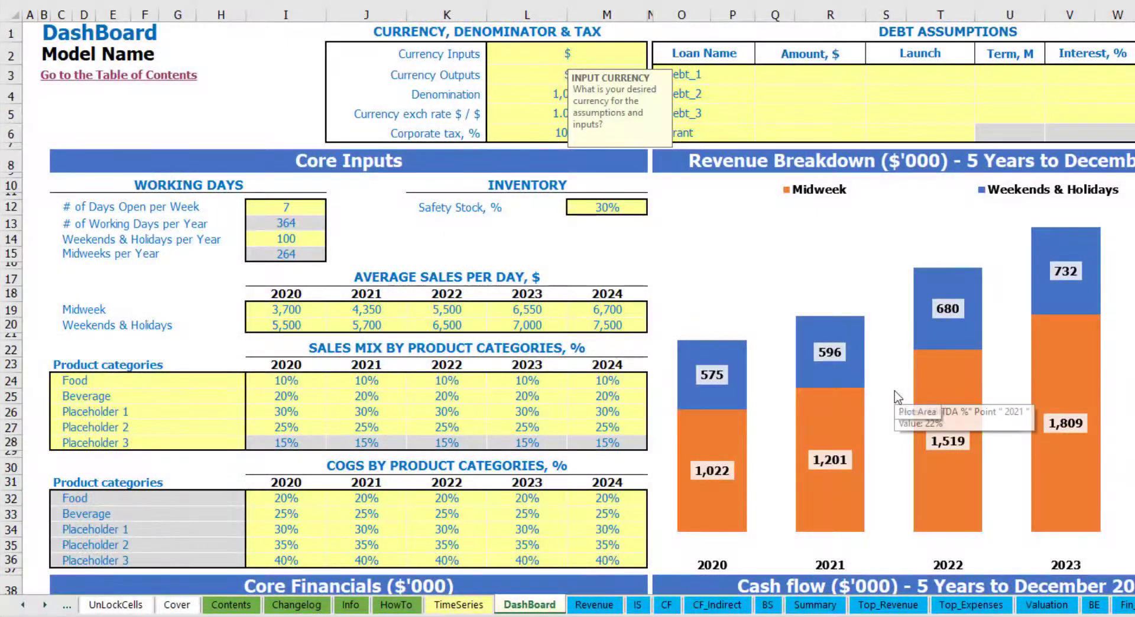
# Set the dashboard's input currency to USD and its output currency to EUR
pyautogui.click(306, 62)
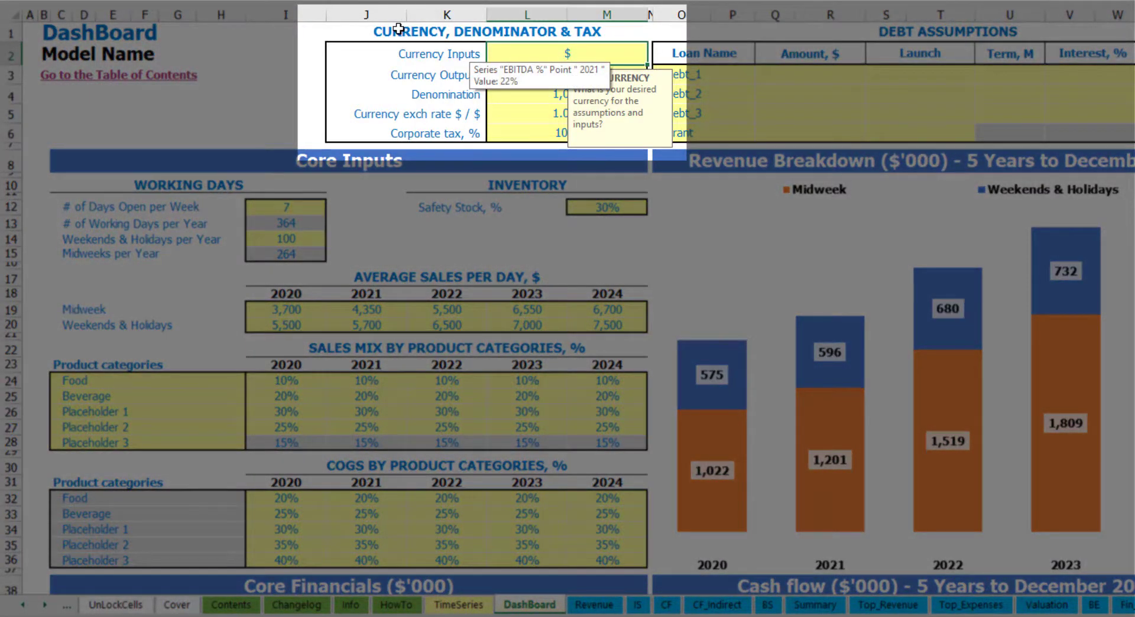
pyautogui.click(267, 62)
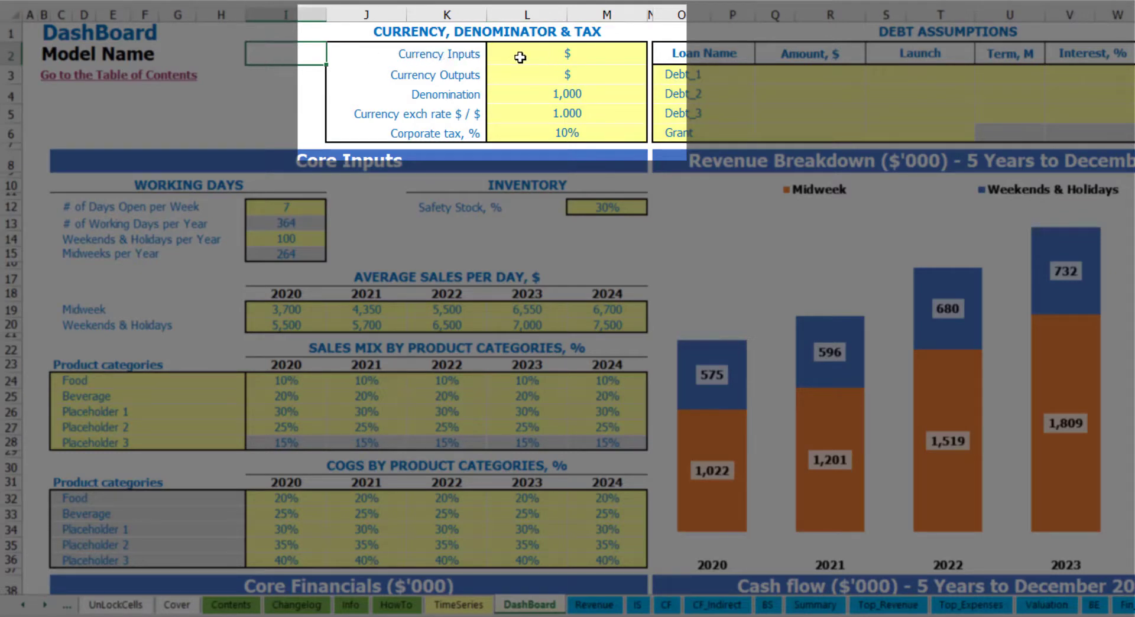
pyautogui.click(592, 52)
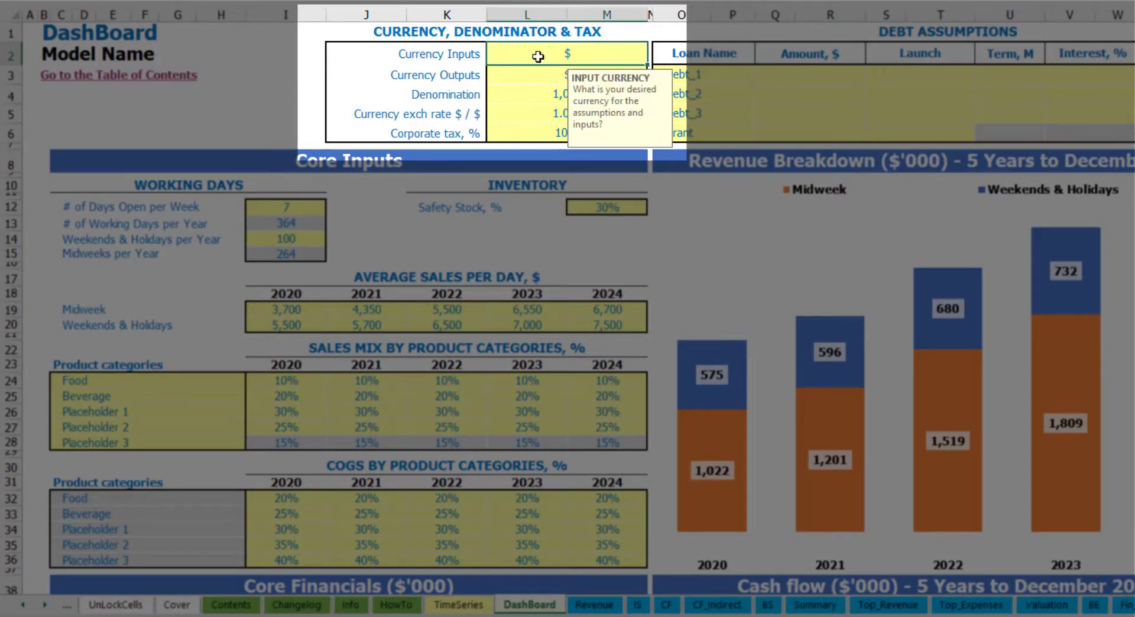
pyautogui.click(512, 78)
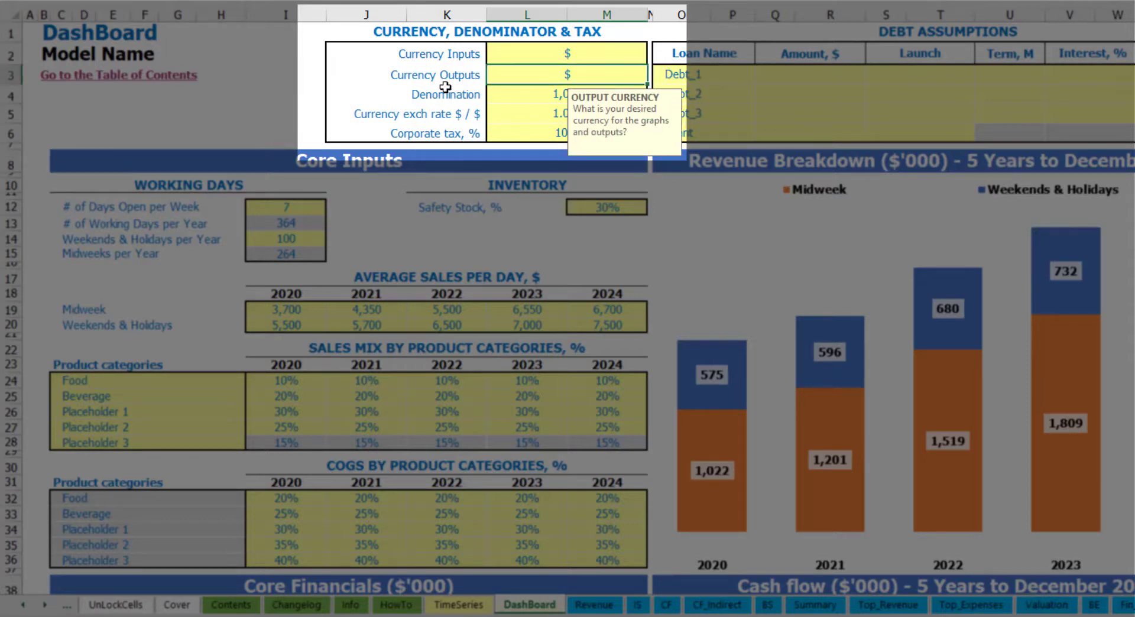
pyautogui.click(551, 55)
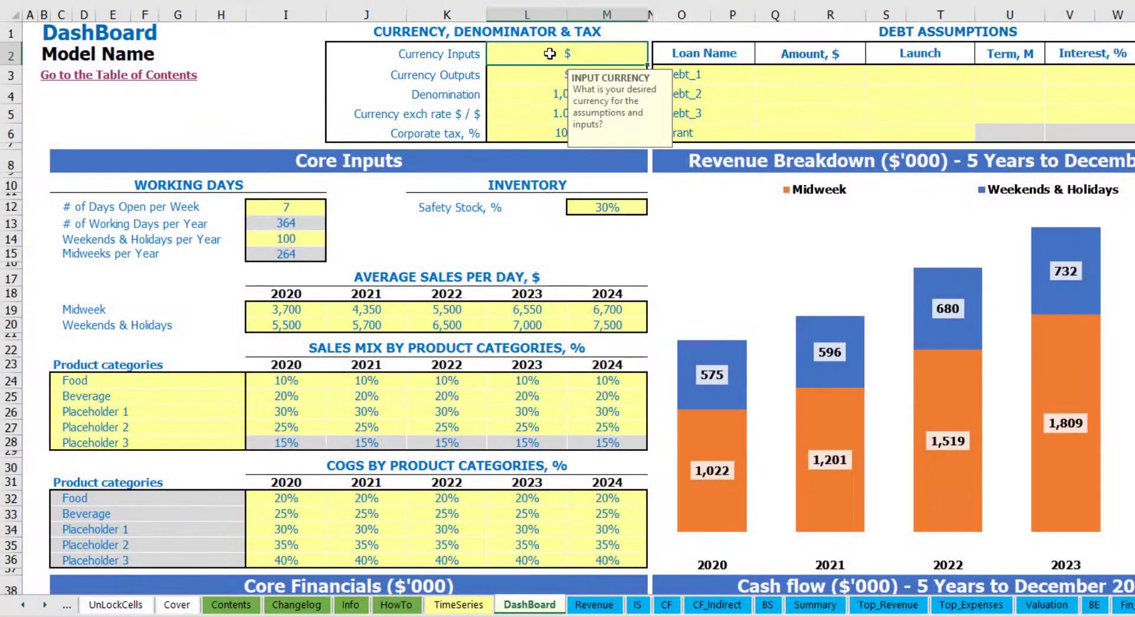
pyautogui.press('Return')
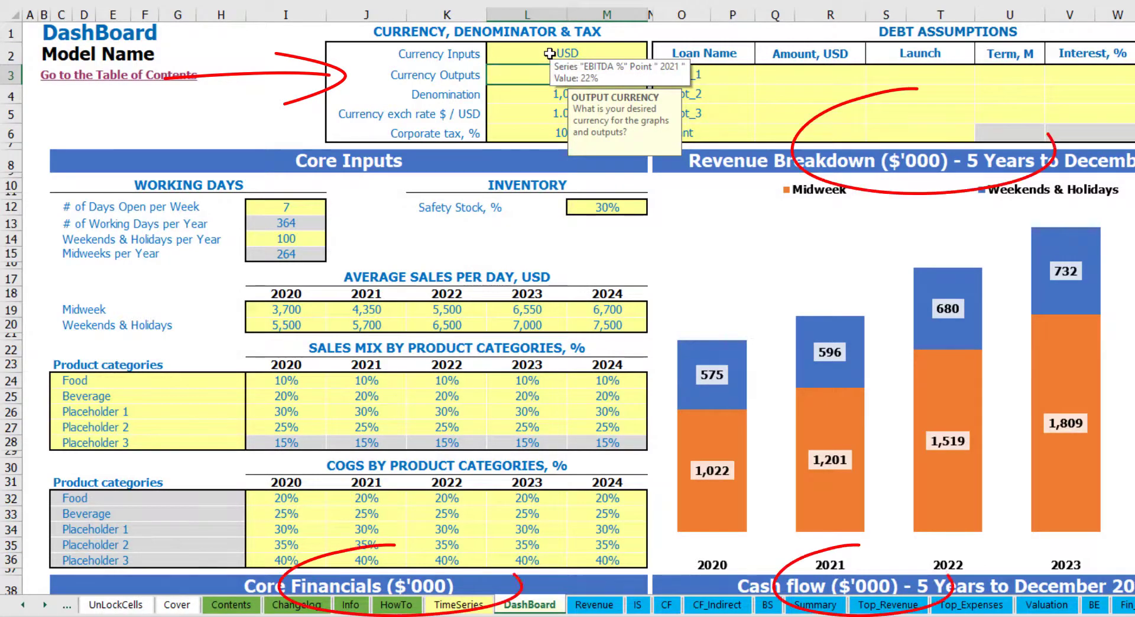
pyautogui.write('EUR')
pyautogui.press('Return')
pyautogui.press('Return')
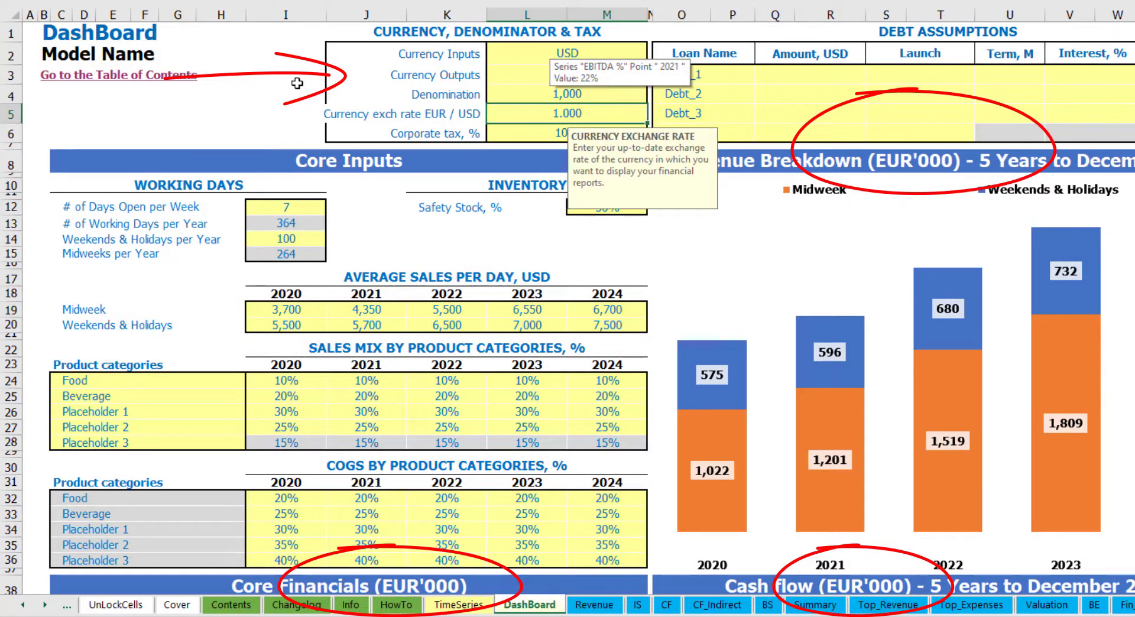
# Set the EUR / USD currency exchange rate to 1.2 on the dashboard
pyautogui.click(296, 83)
pyautogui.click(545, 113)
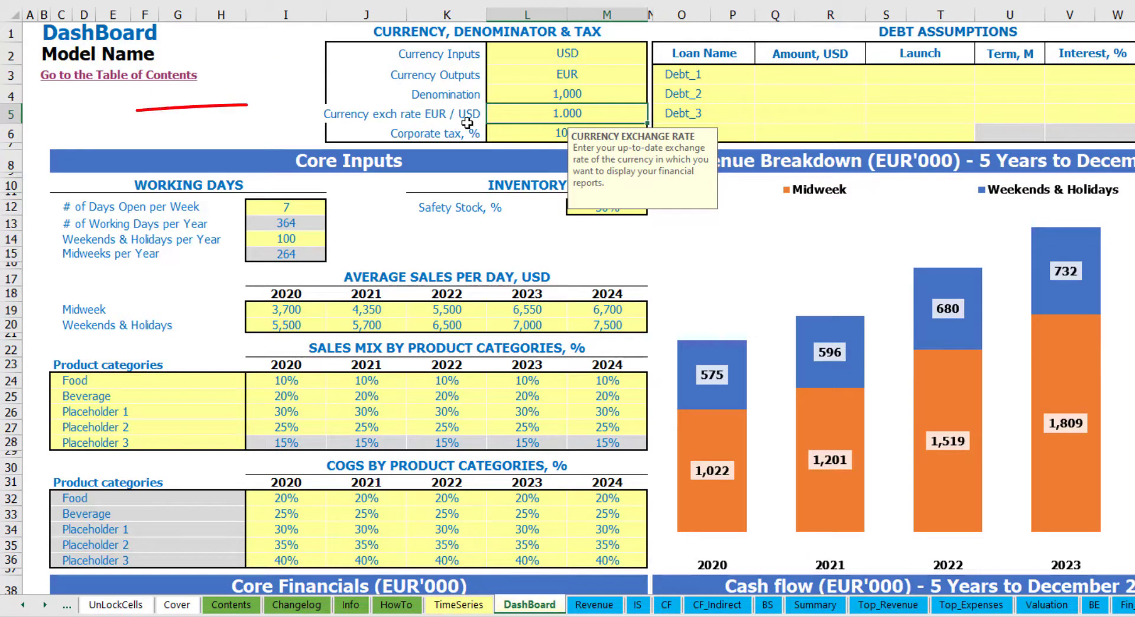
pyautogui.write('1.')
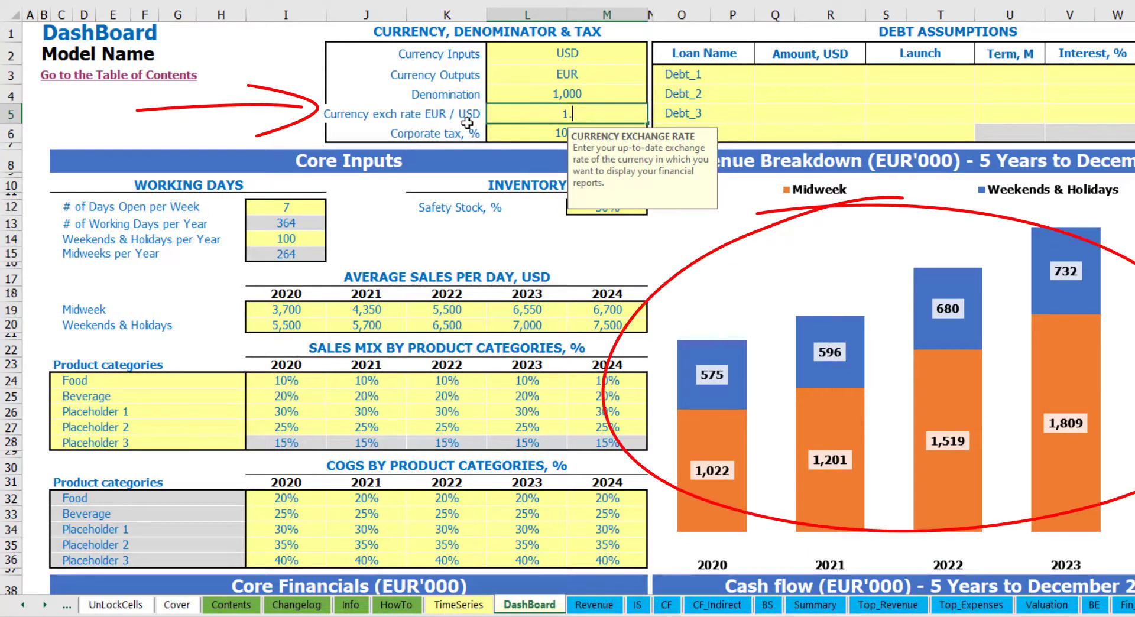
pyautogui.write('2')
pyautogui.press('Return')
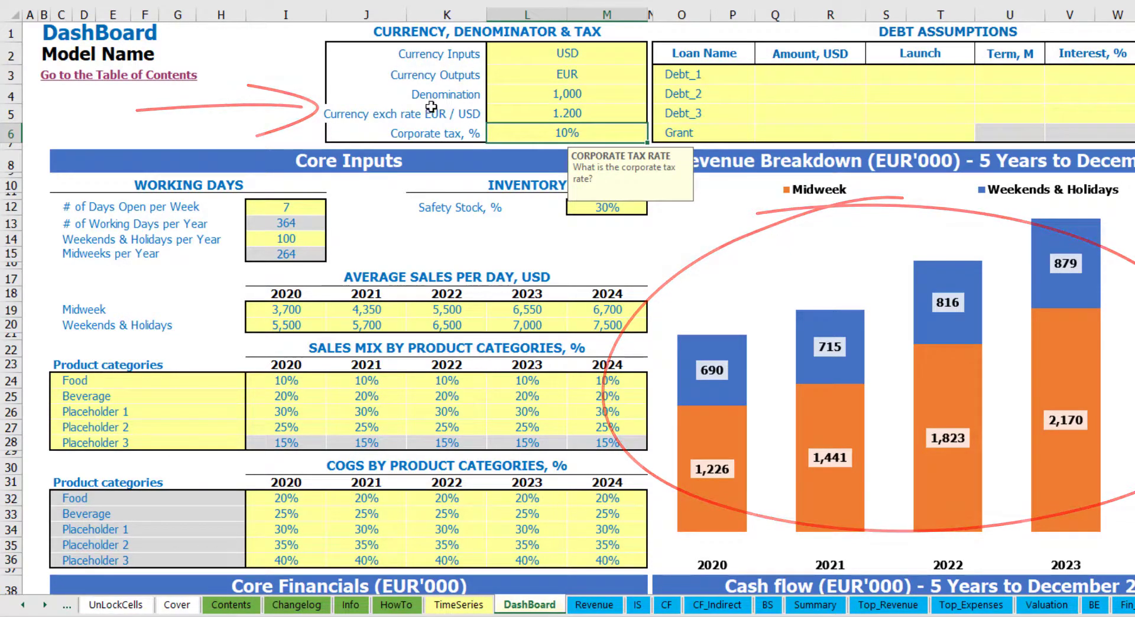
# Review the dashboard's currency, exchange rate and denomination inputs, and the income statement headings on the Summary sheet
pyautogui.press('Up')
pyautogui.press('Up')
pyautogui.press('Up')
pyautogui.press('Up')
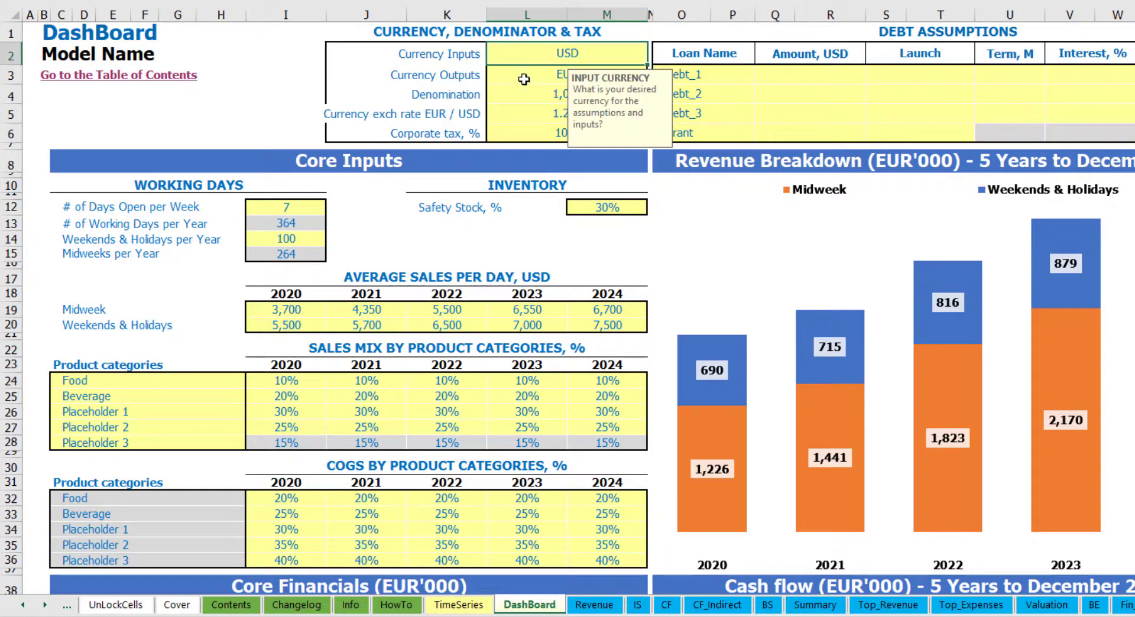
pyautogui.click(526, 75)
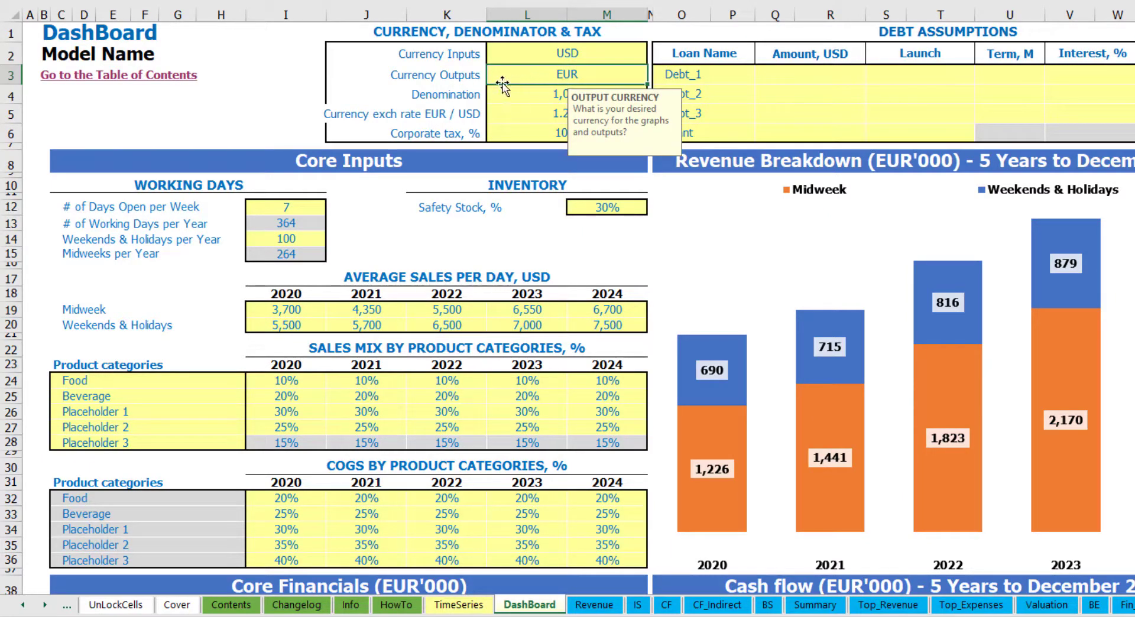
pyautogui.click(509, 114)
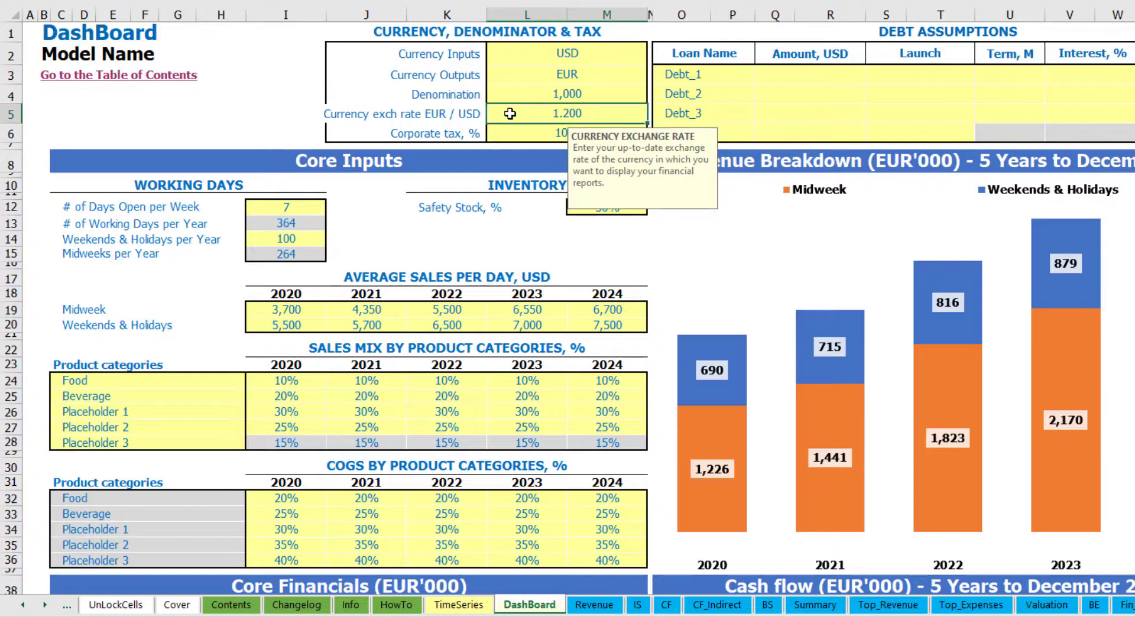
pyautogui.click(535, 92)
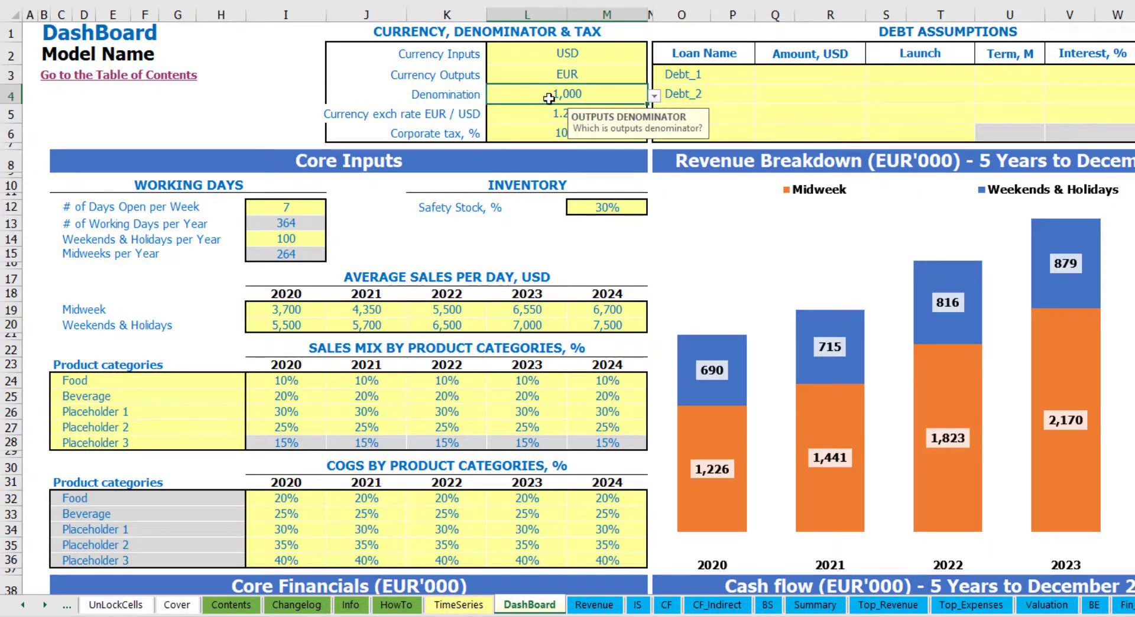
pyautogui.click(822, 604)
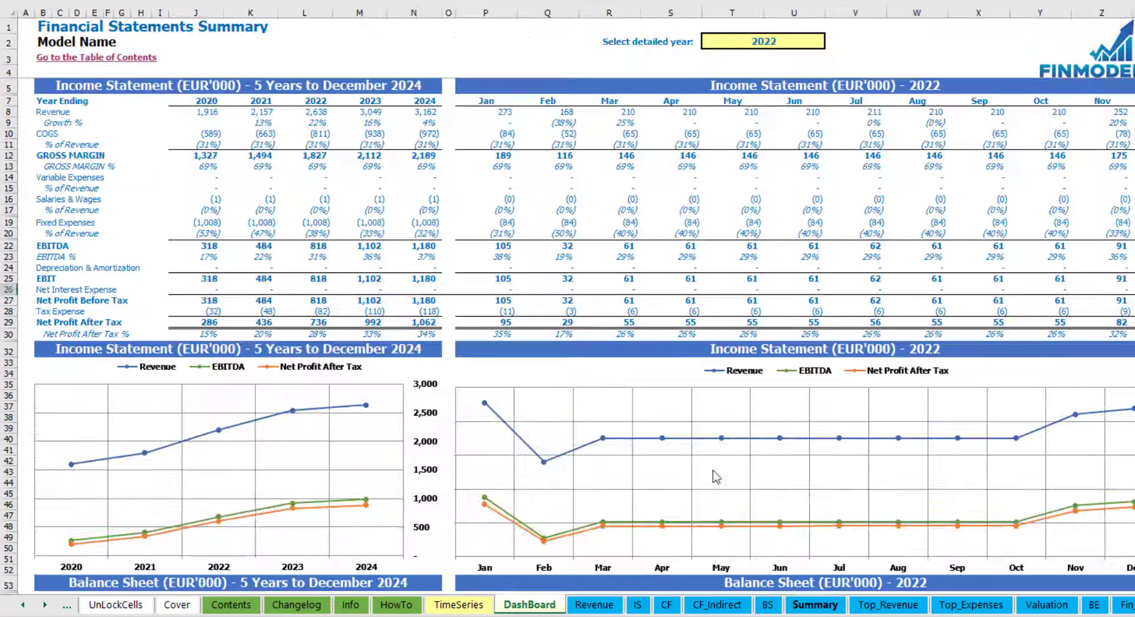
pyautogui.click(822, 83)
pyautogui.click(323, 84)
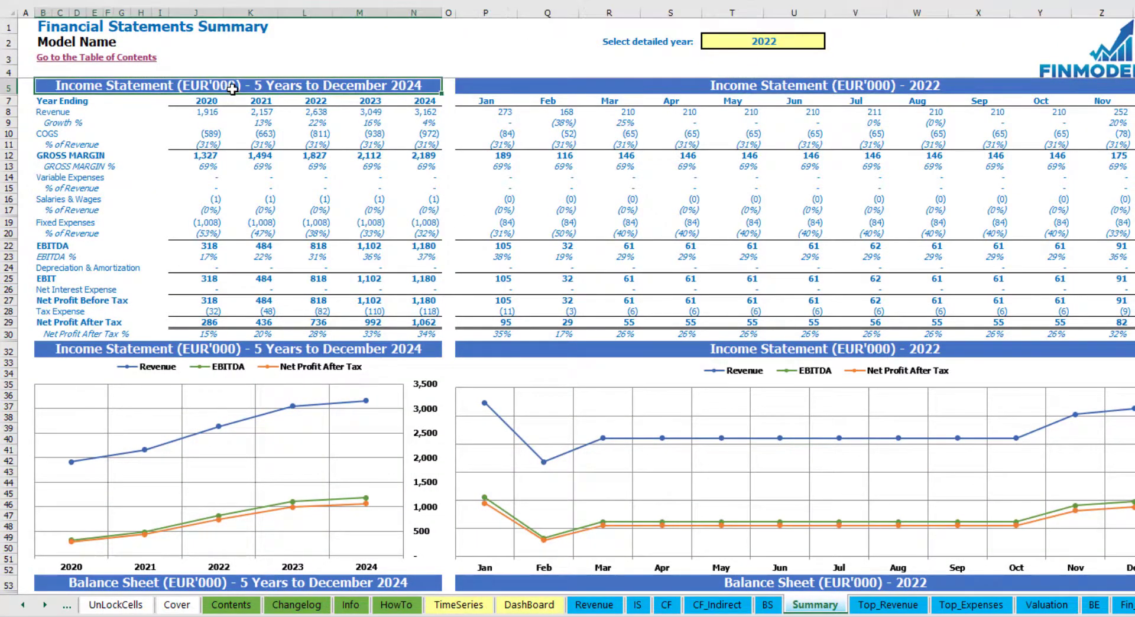
# Set the dashboard's denomination to 1,000,000 and check the income statements on the Summary sheet
pyautogui.click(530, 604)
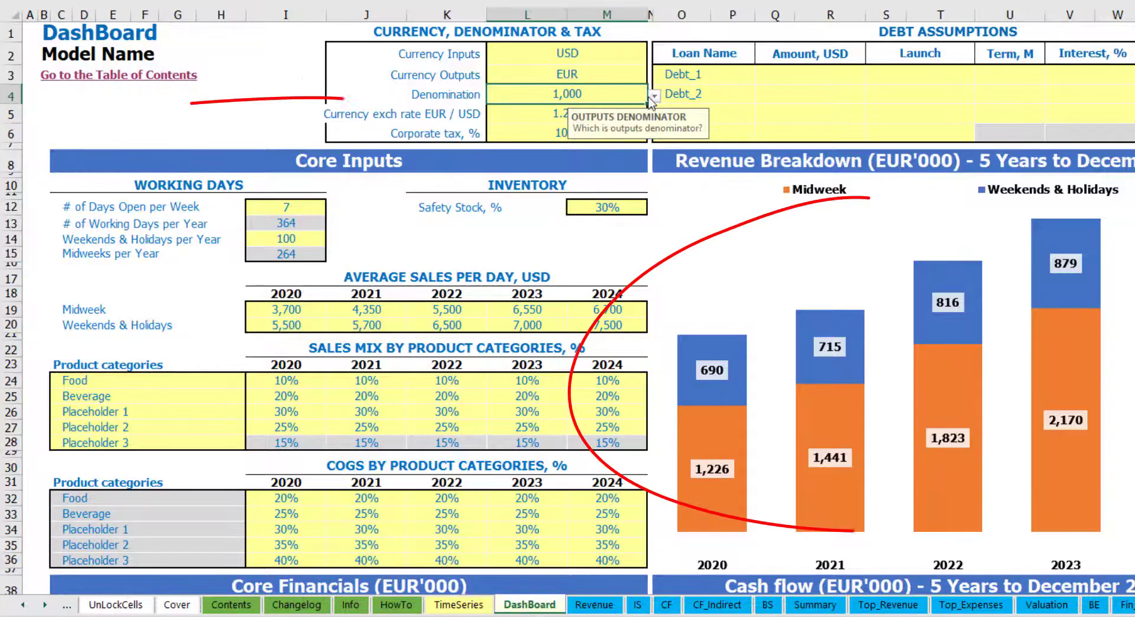
pyautogui.click(654, 95)
pyautogui.click(576, 142)
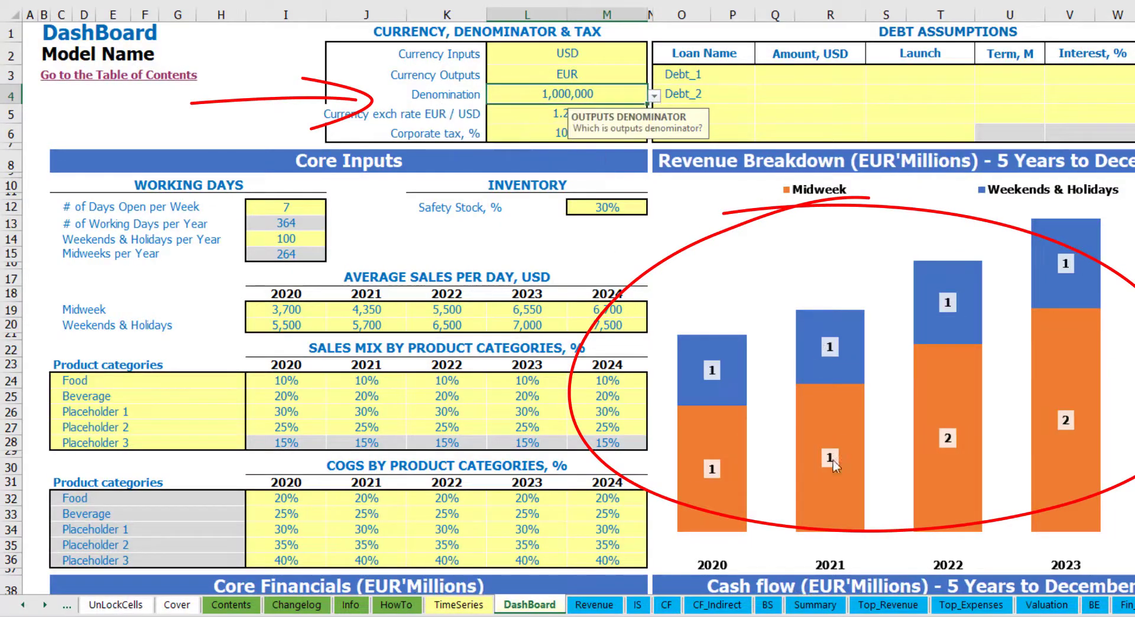
pyautogui.click(815, 605)
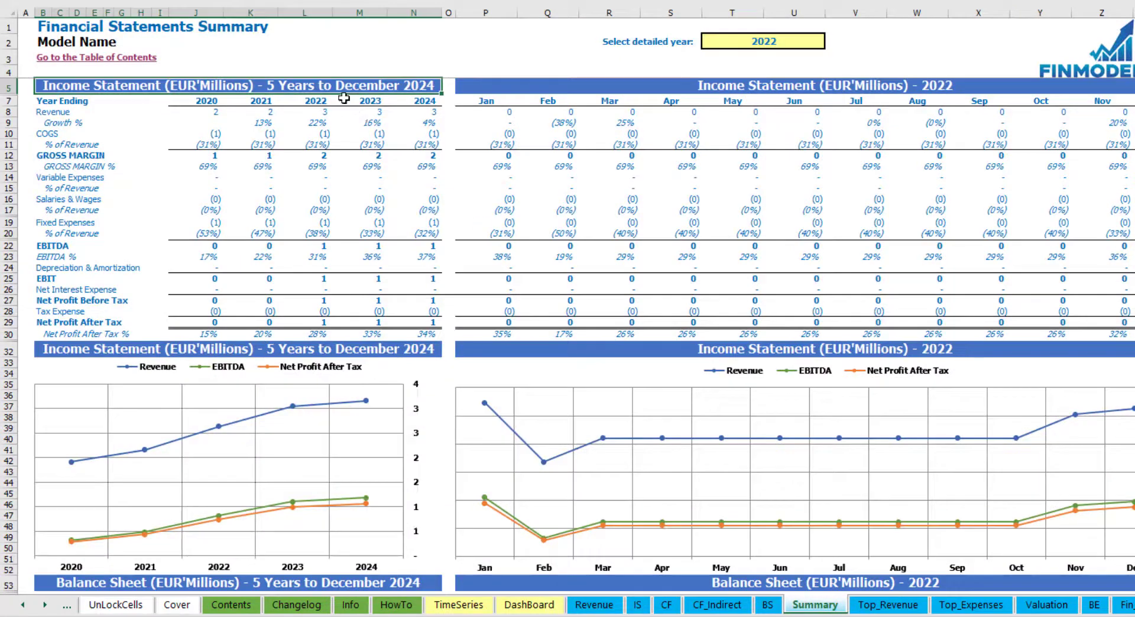
pyautogui.click(623, 85)
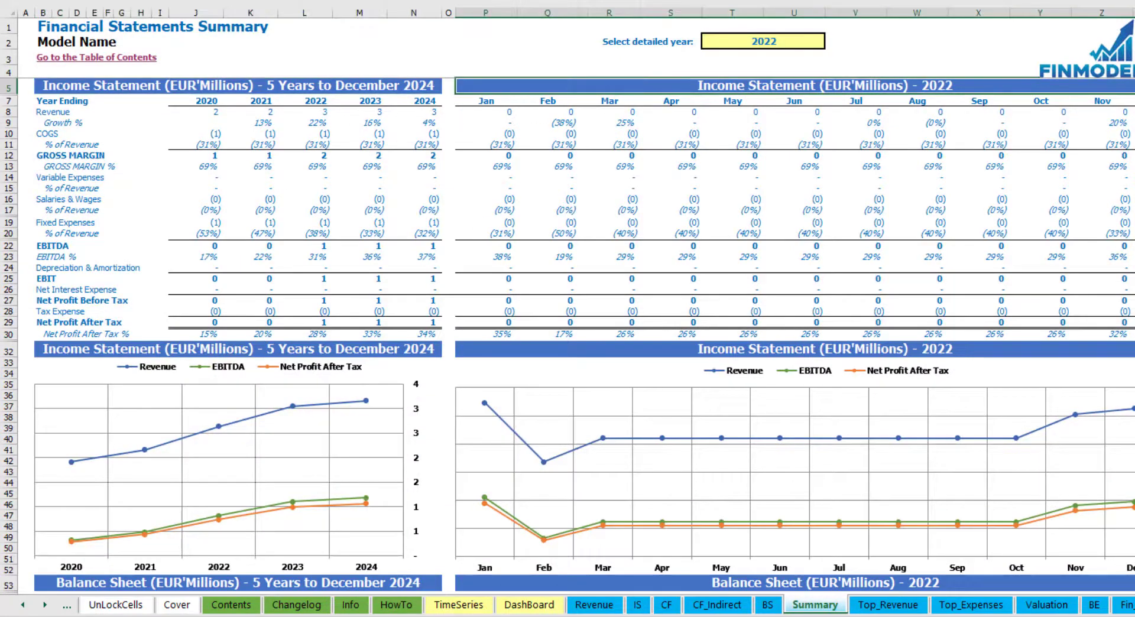
# Set the dashboard's denomination to 1 and check how the Summary sheet presents the figures
pyautogui.click(529, 604)
pyautogui.click(652, 97)
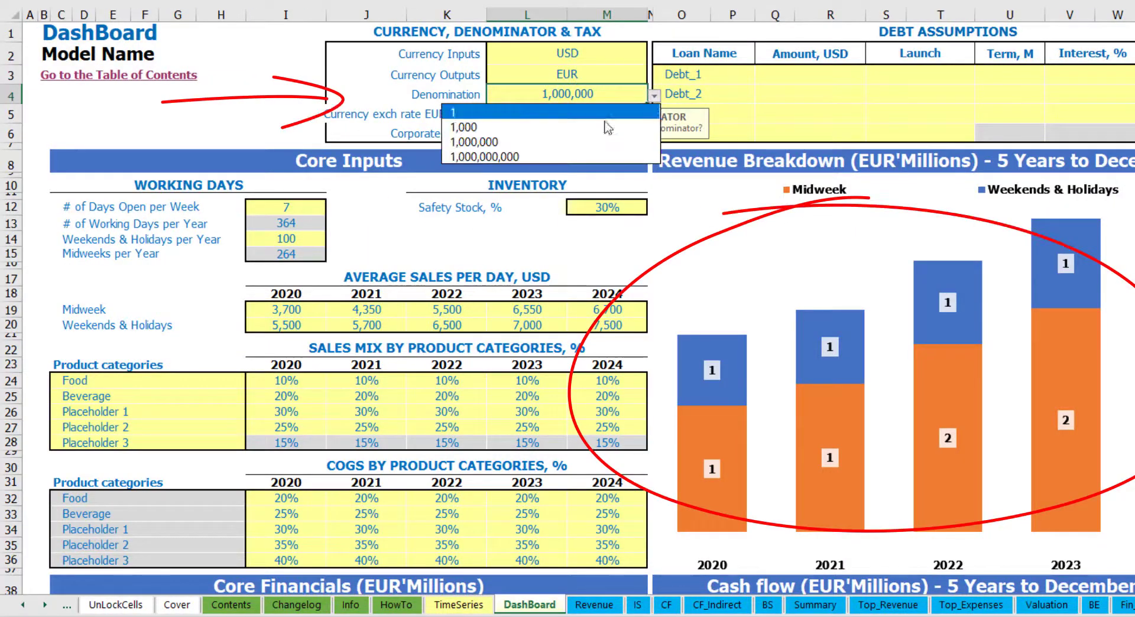
pyautogui.click(549, 112)
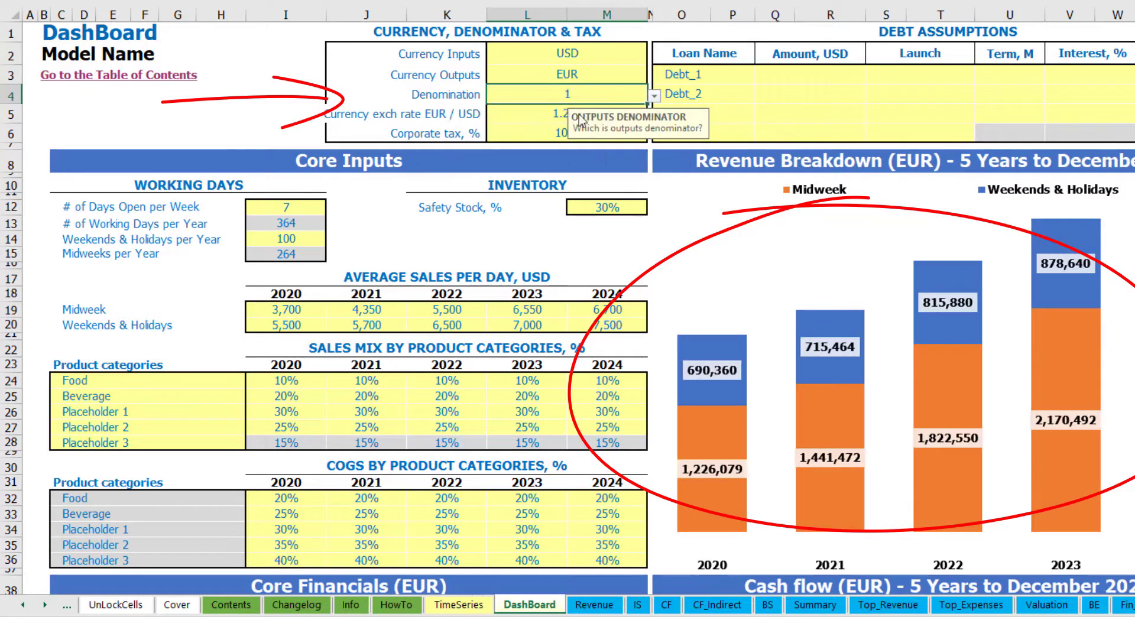
pyautogui.click(813, 604)
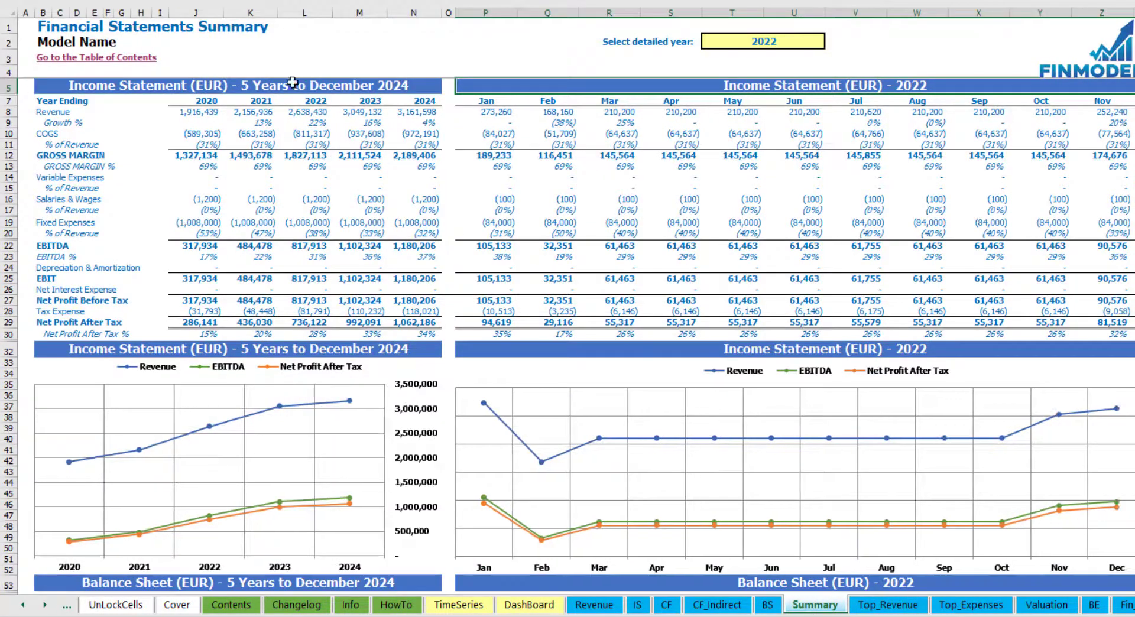
# Set the corporate tax rate to 15% on the dashboard and check the tax expense row of the Income Statement
pyautogui.click(529, 604)
pyautogui.click(535, 125)
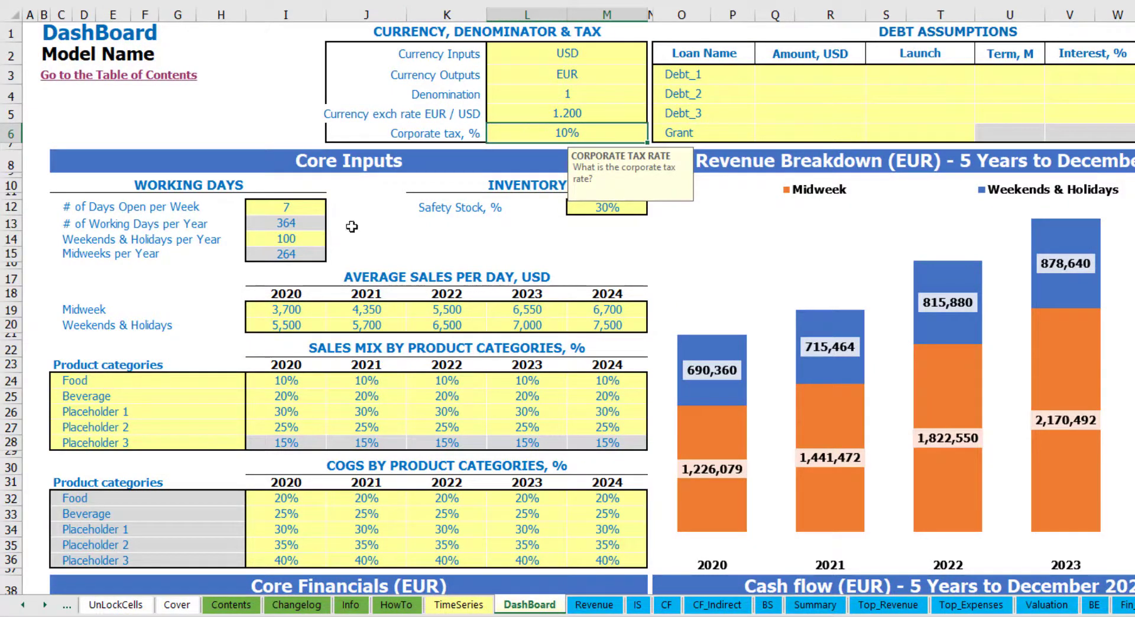
pyautogui.write('15')
pyautogui.press('Return')
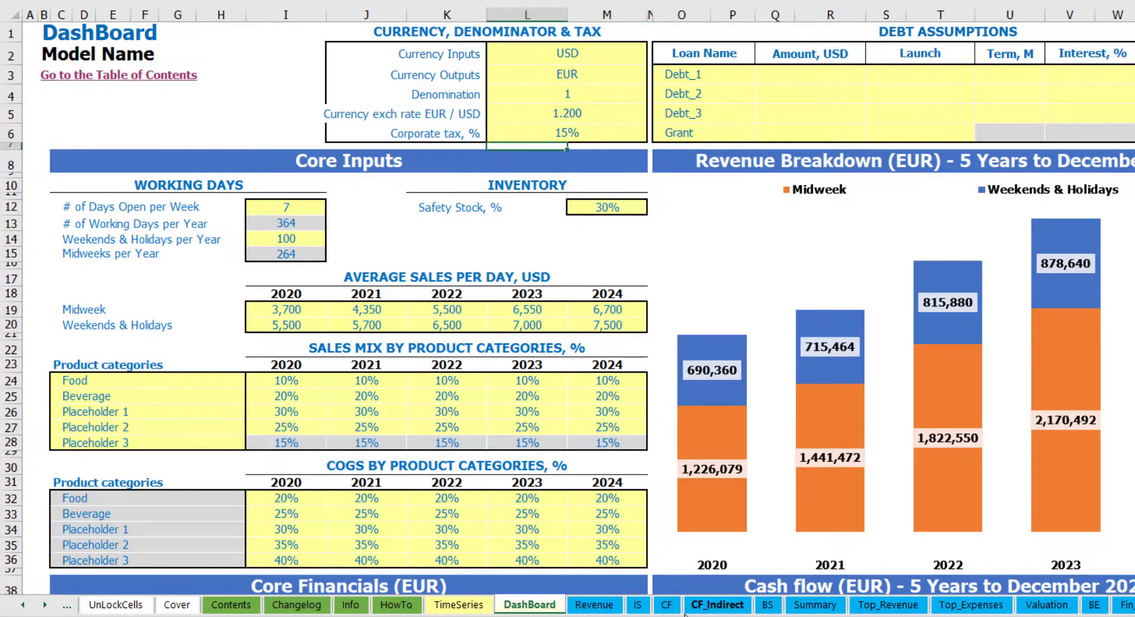
pyautogui.click(638, 606)
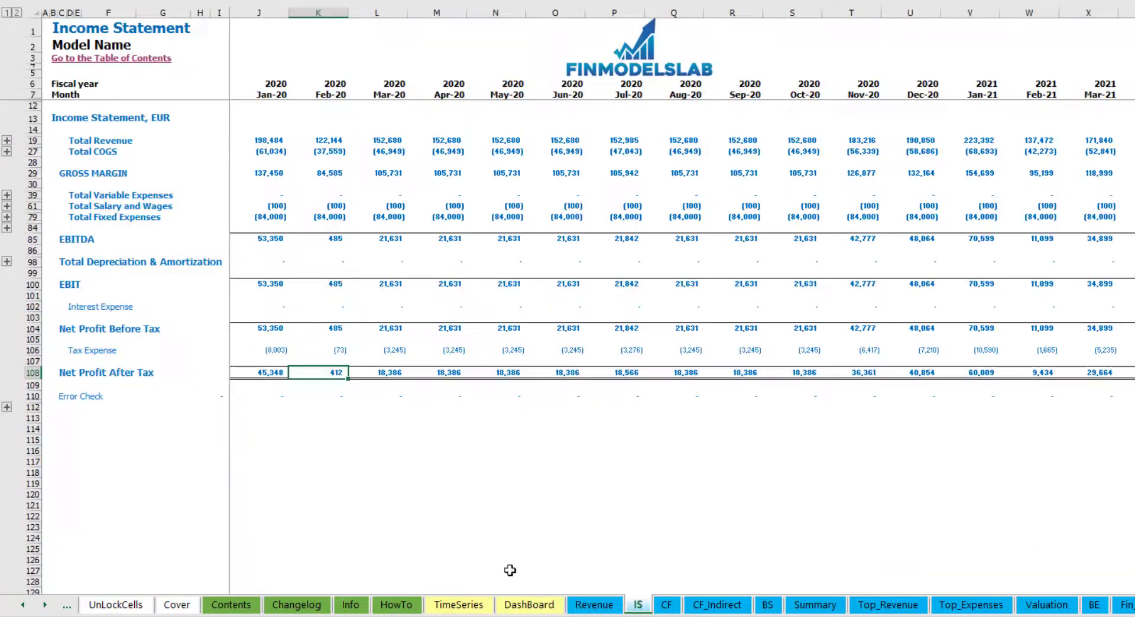
pyautogui.click(33, 352)
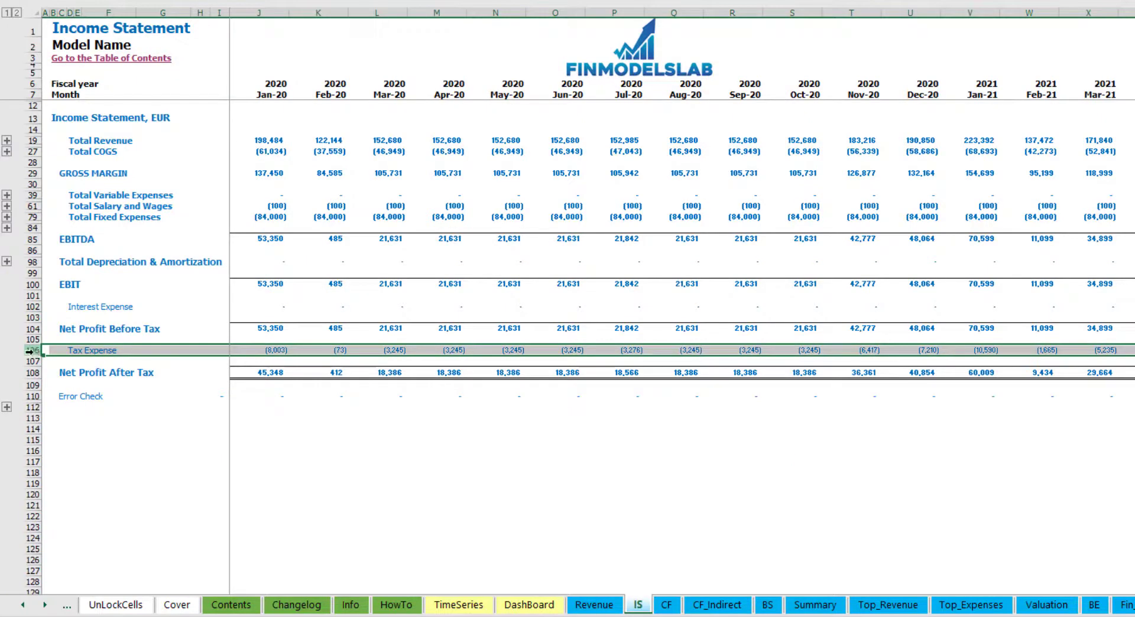